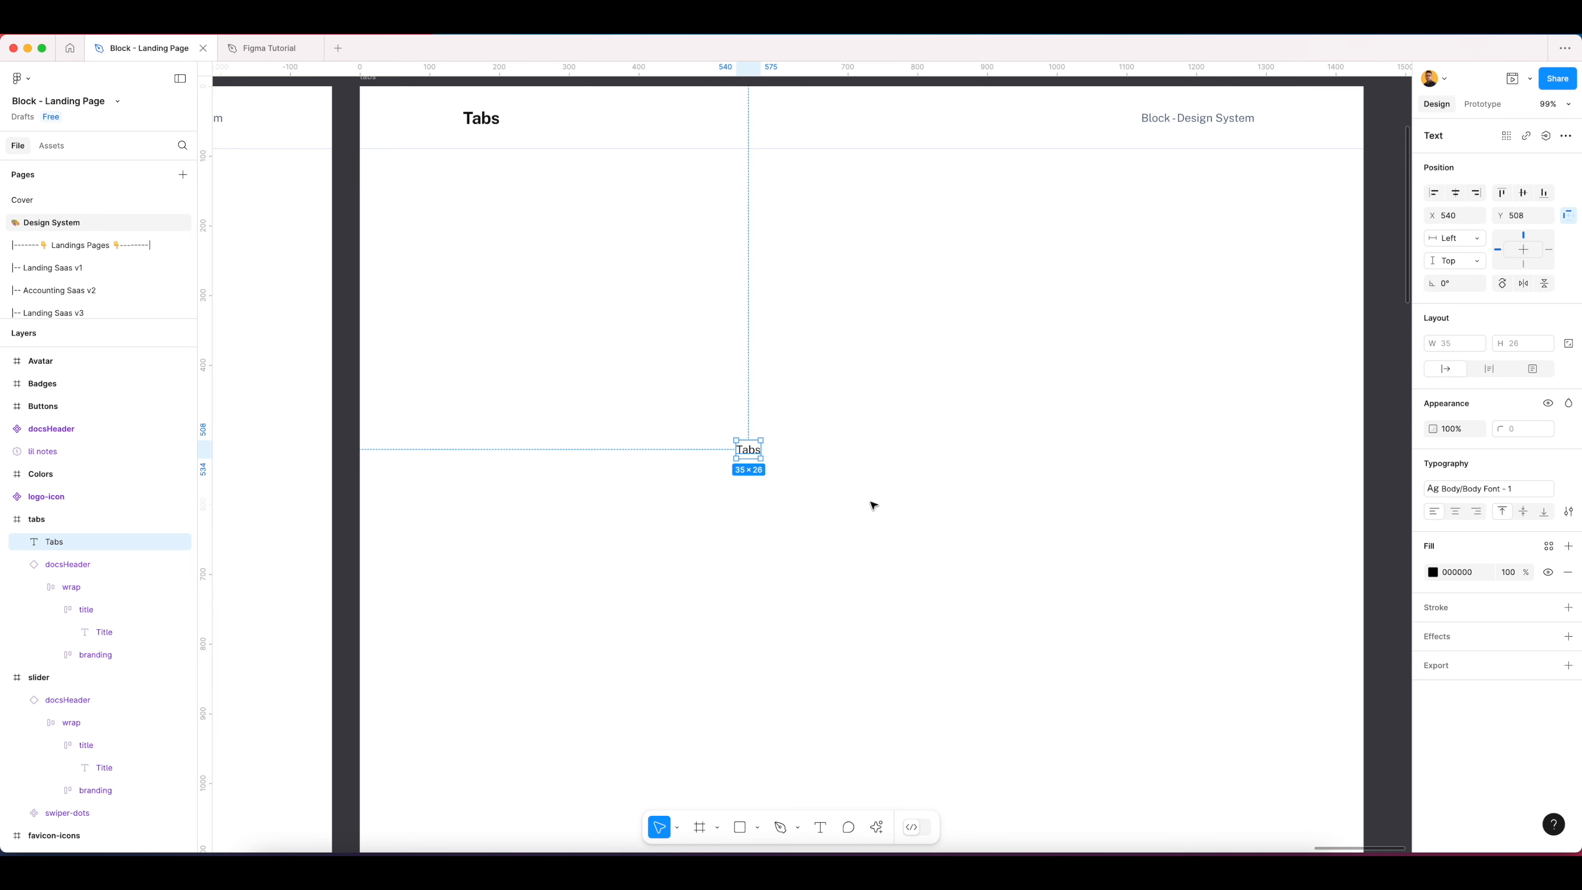
Step: Change the text label in the tabs frame from plural to singular so it reads Tab
scroll(735, 454, "up", 5)
double_click(798, 450)
key("Right")
key("BackSpace")
key("Escape")
Step: Wrap the Tab text in an auto layout frame with 16 horizontal and 8 vertical padding
right_click(803, 446)
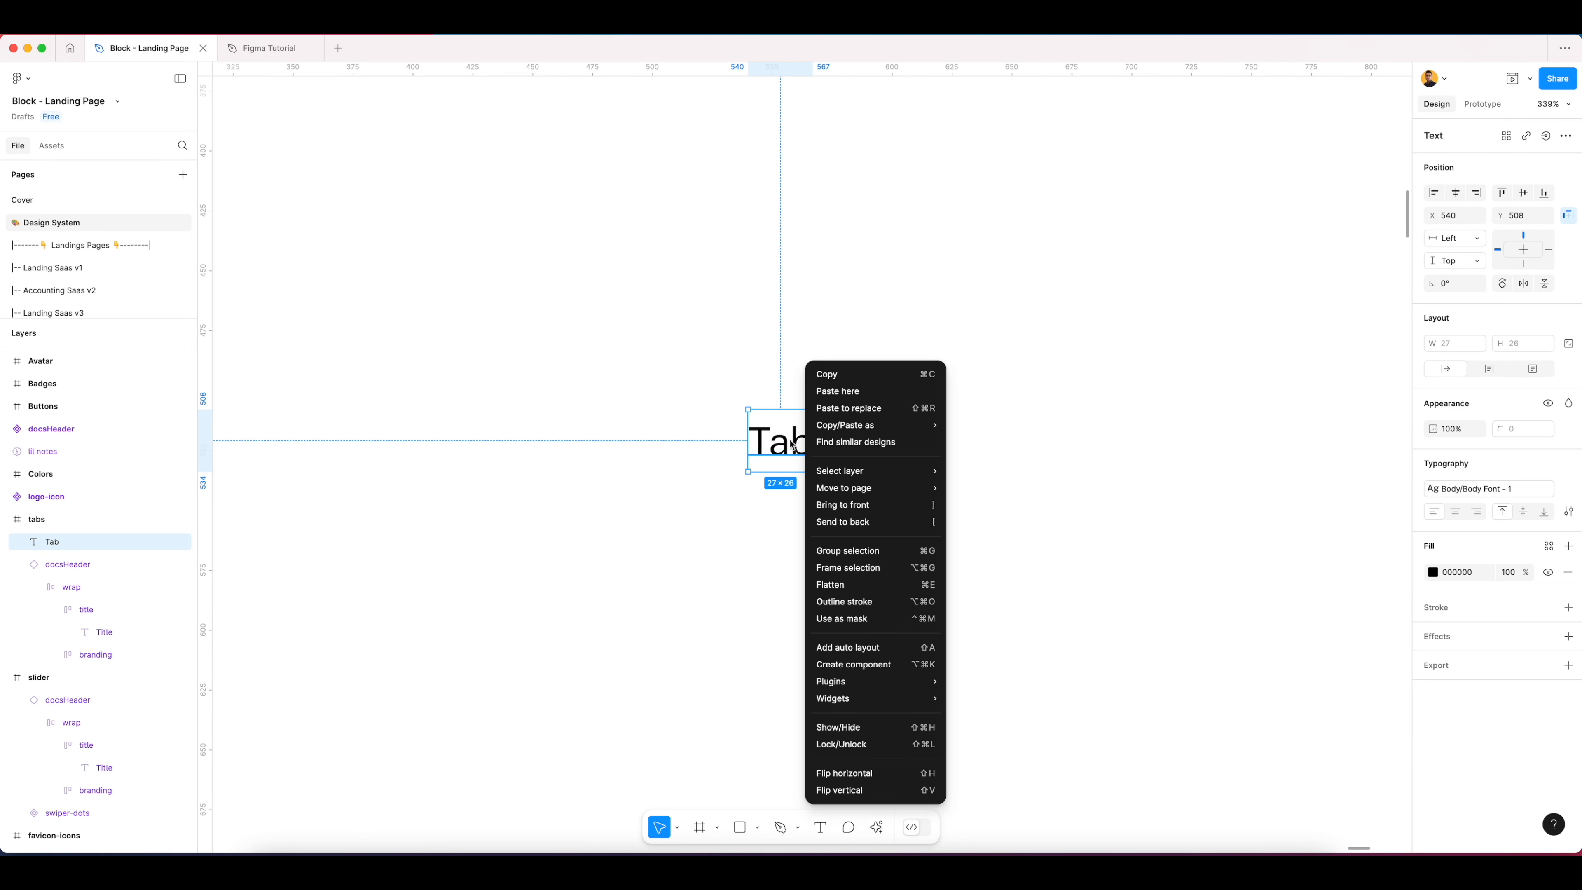
left_click(846, 653)
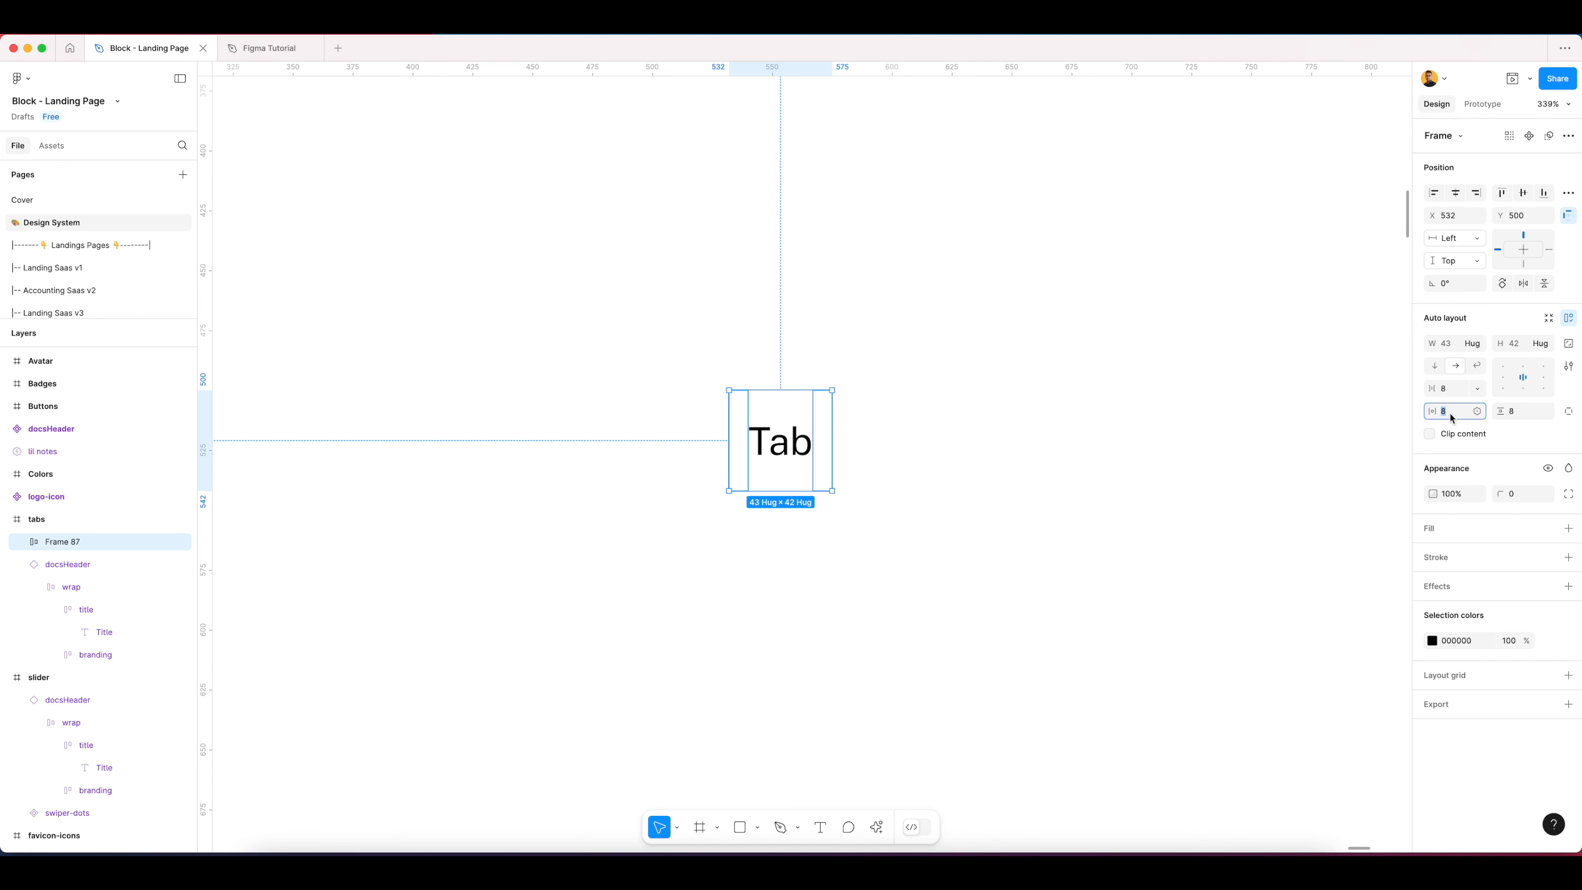
type("16")
key("Tab")
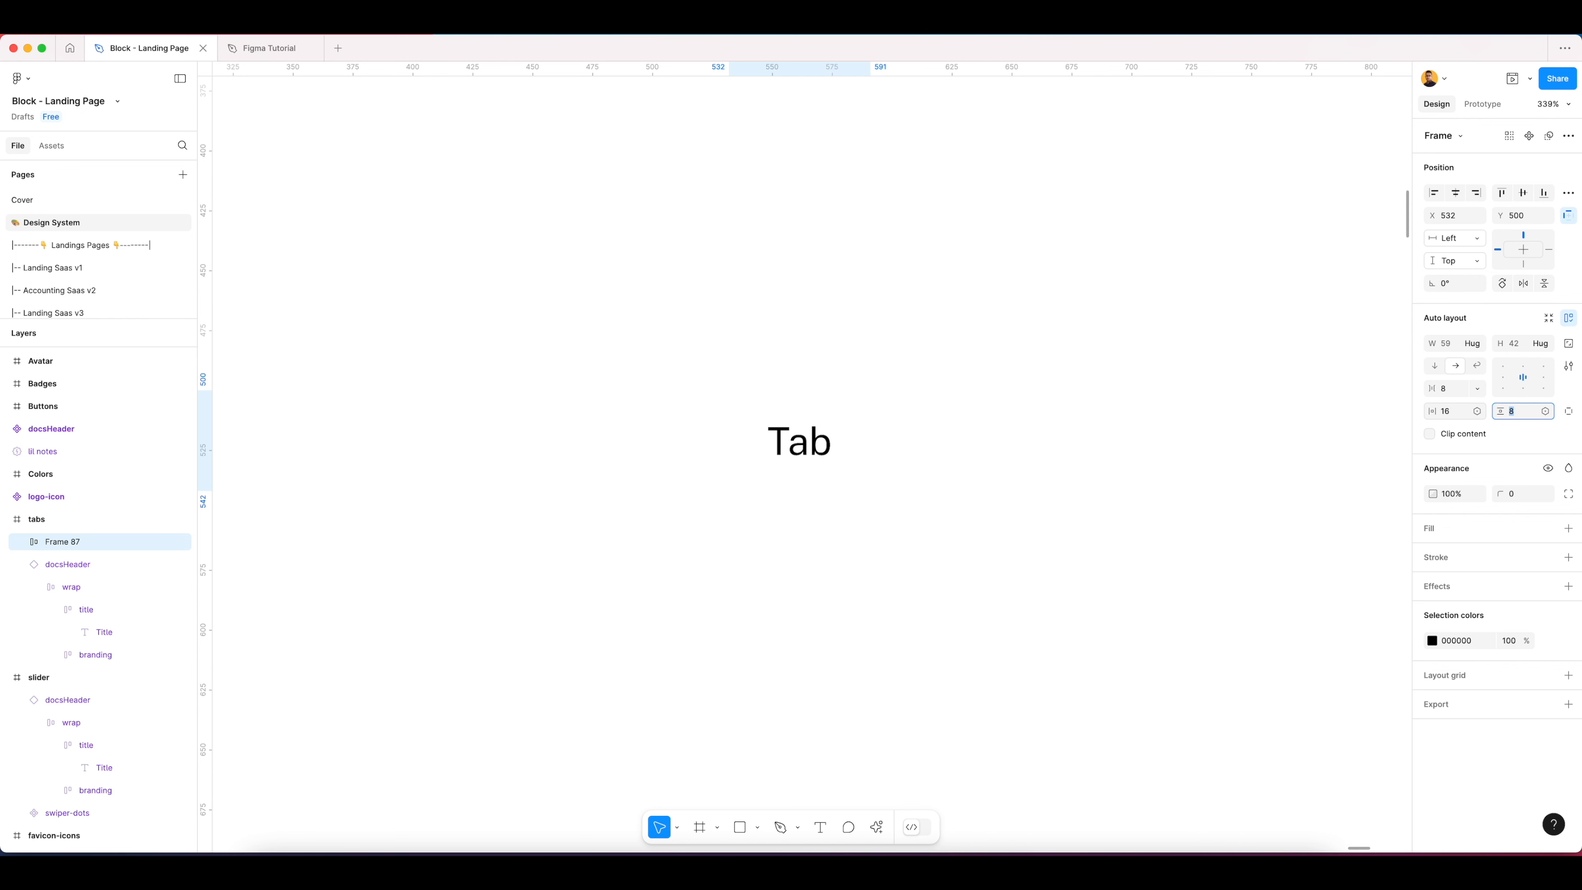
key("Return")
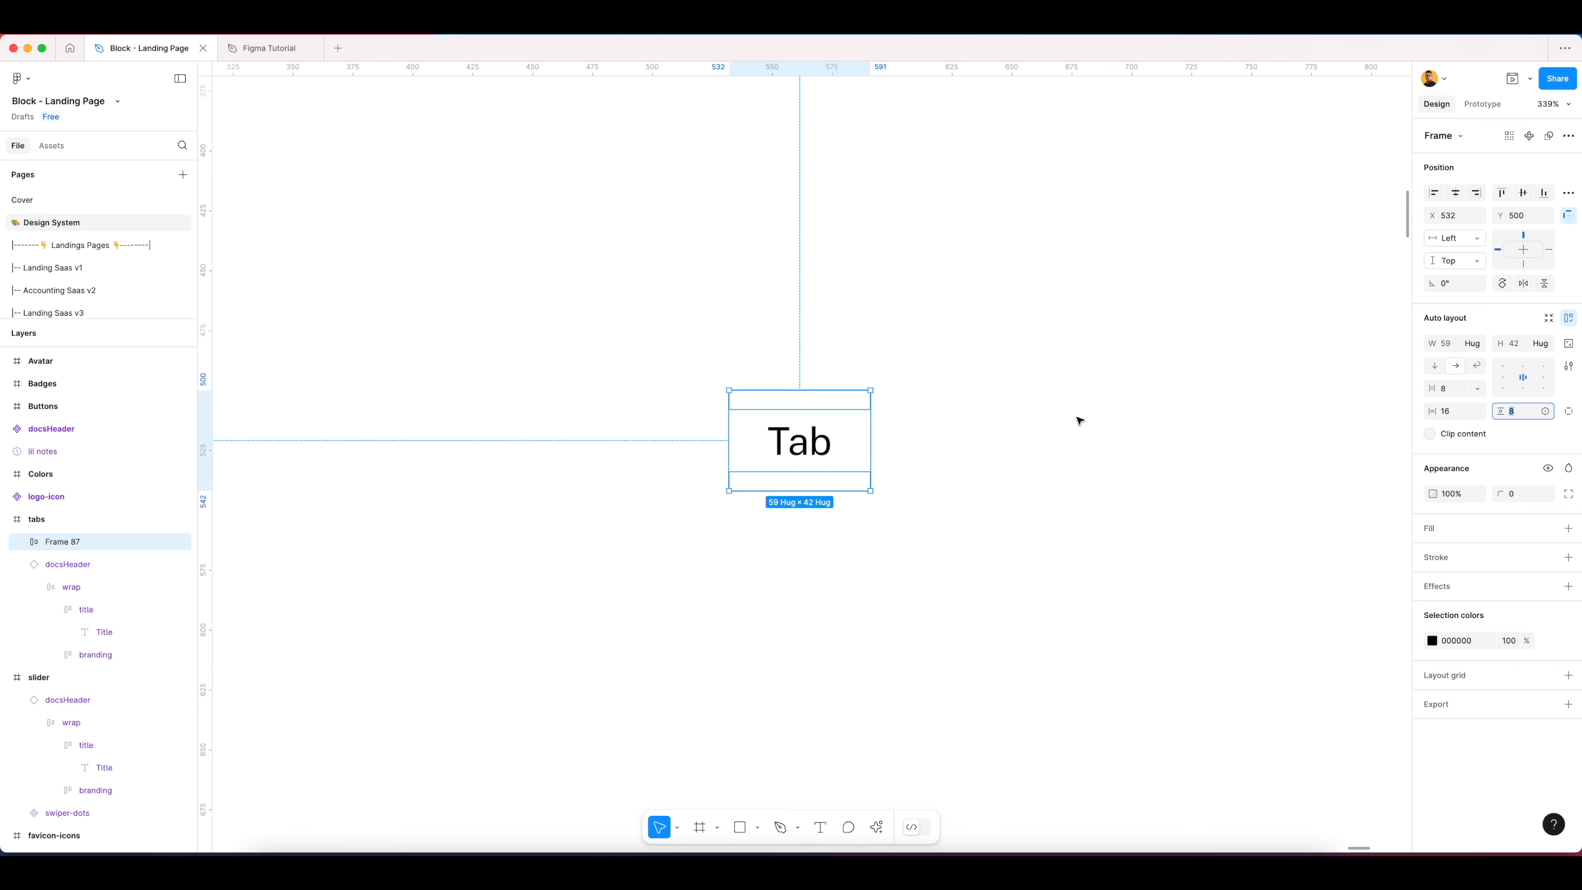
Step: Rename the auto layout frame around the Tab text as normal
left_click(1075, 417)
left_click(815, 453)
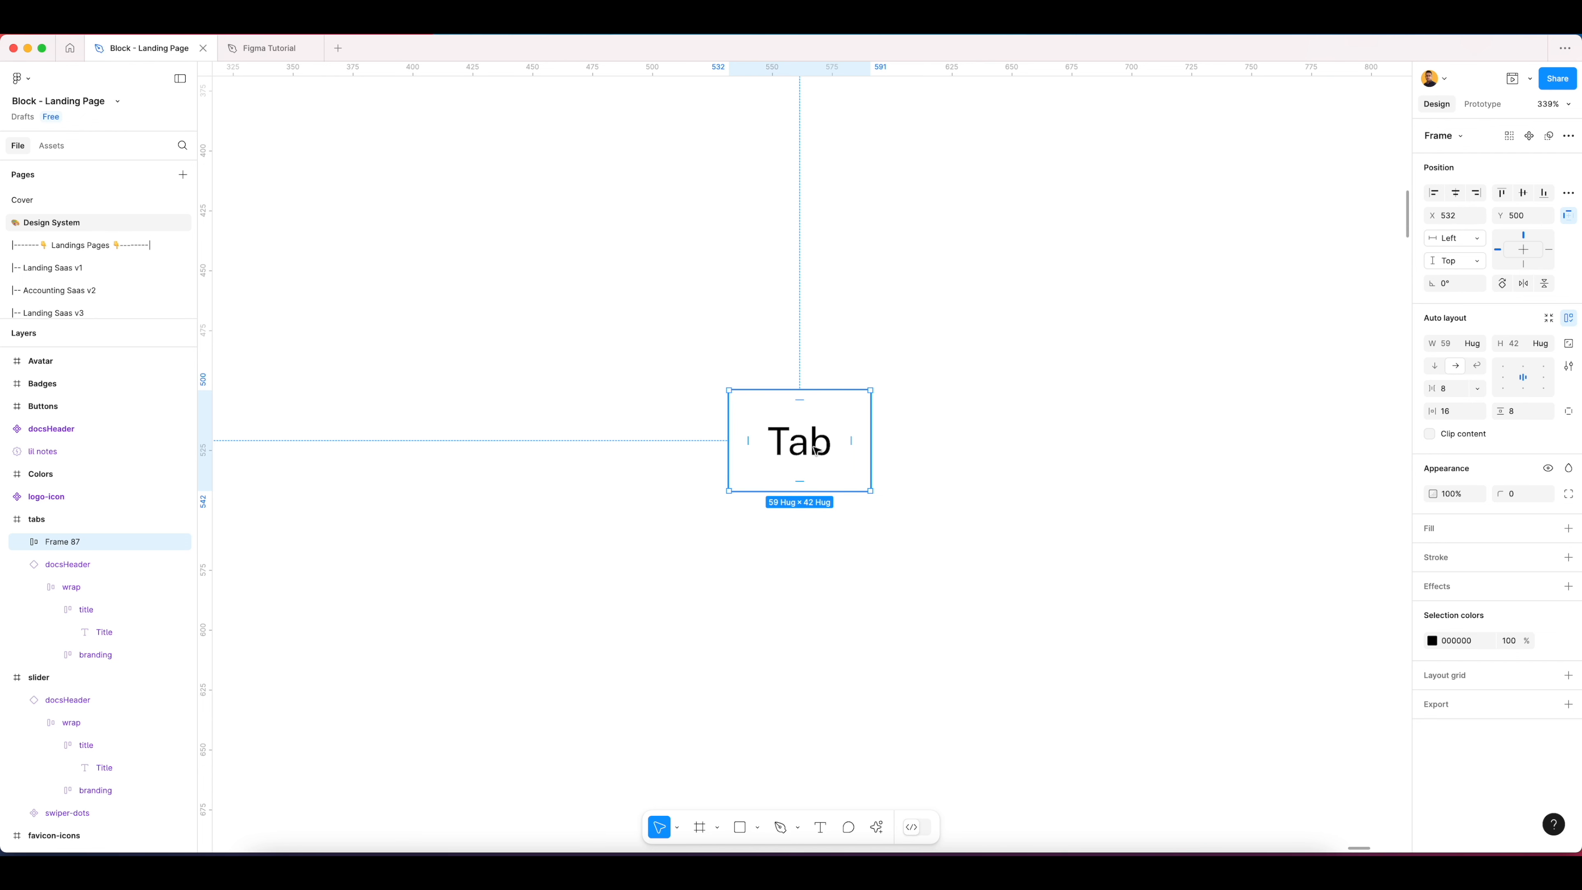
key("super+r")
type("normal")
key("Return")
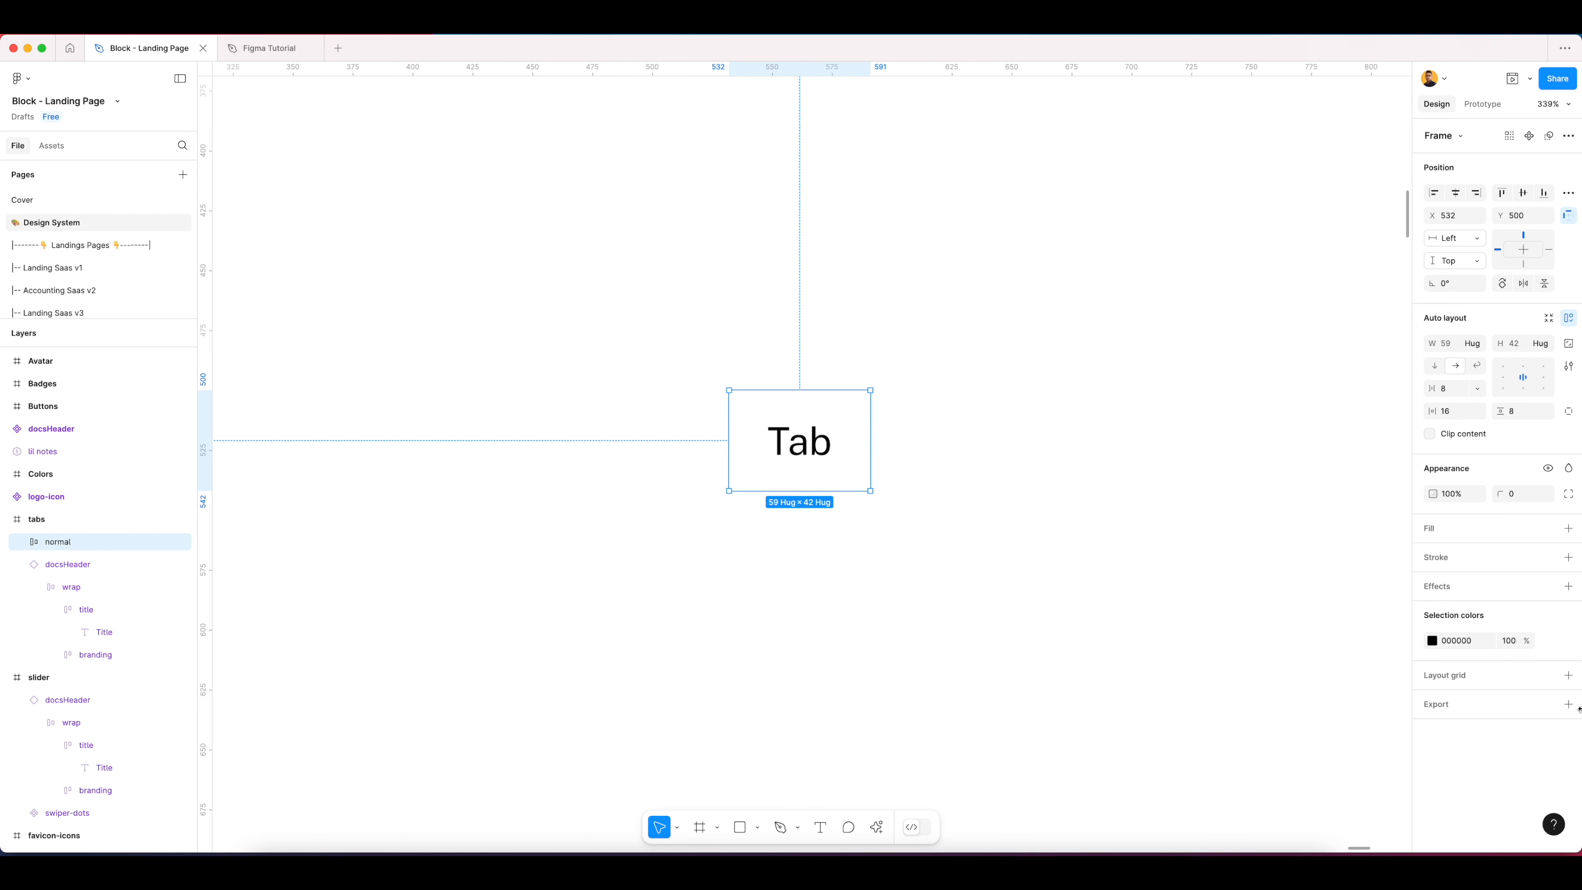
Step: Apply the Slate/600 color style to the text in the normal tab frame
left_click(1551, 642)
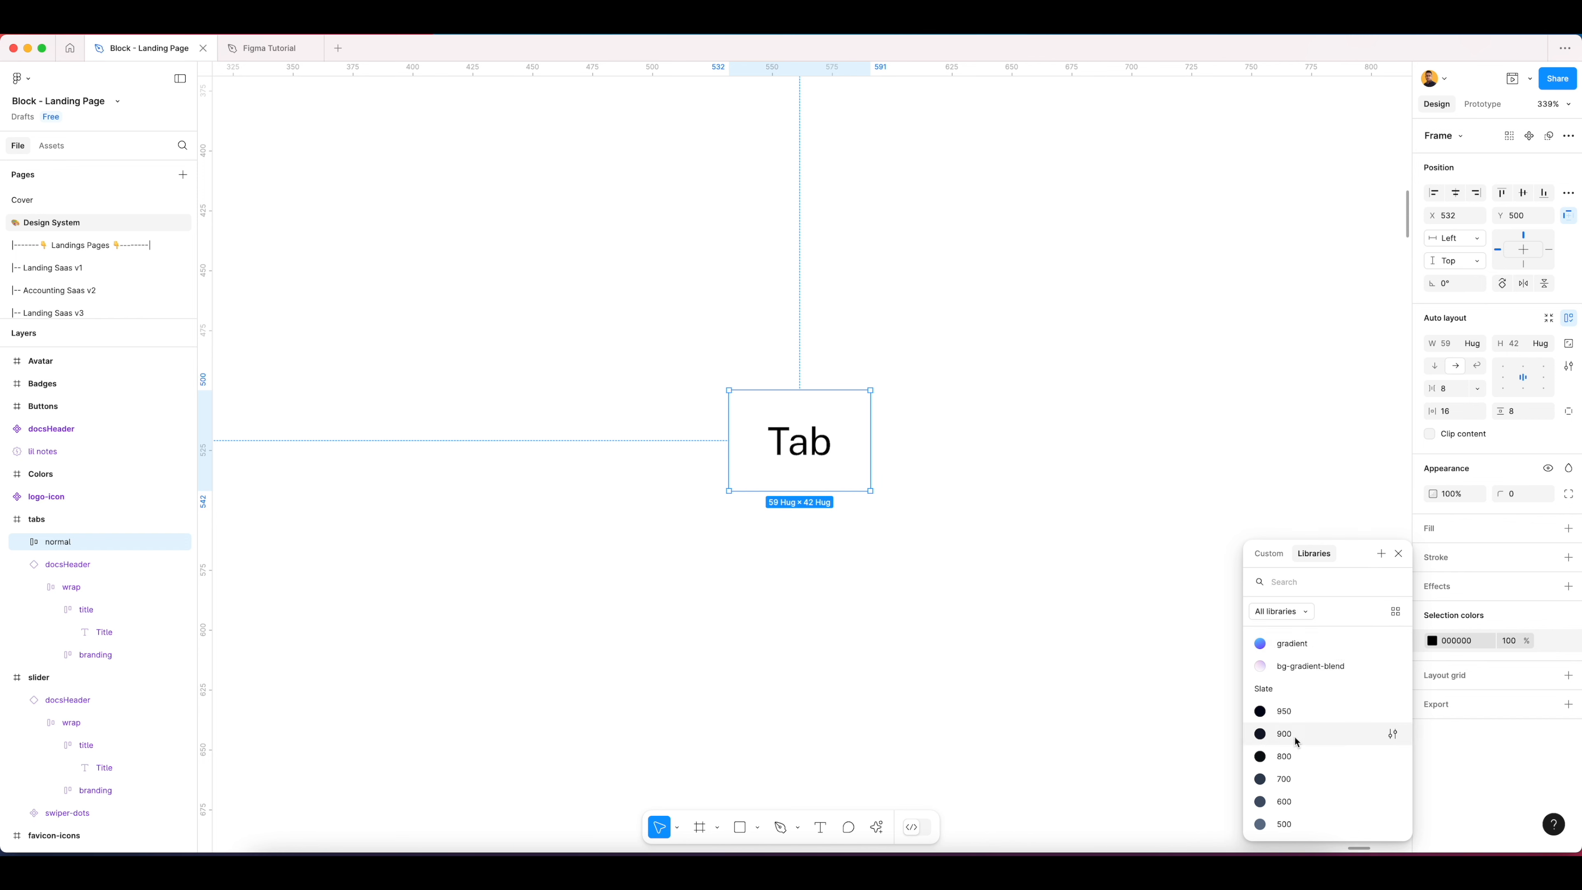
scroll(1295, 737, "down", 3)
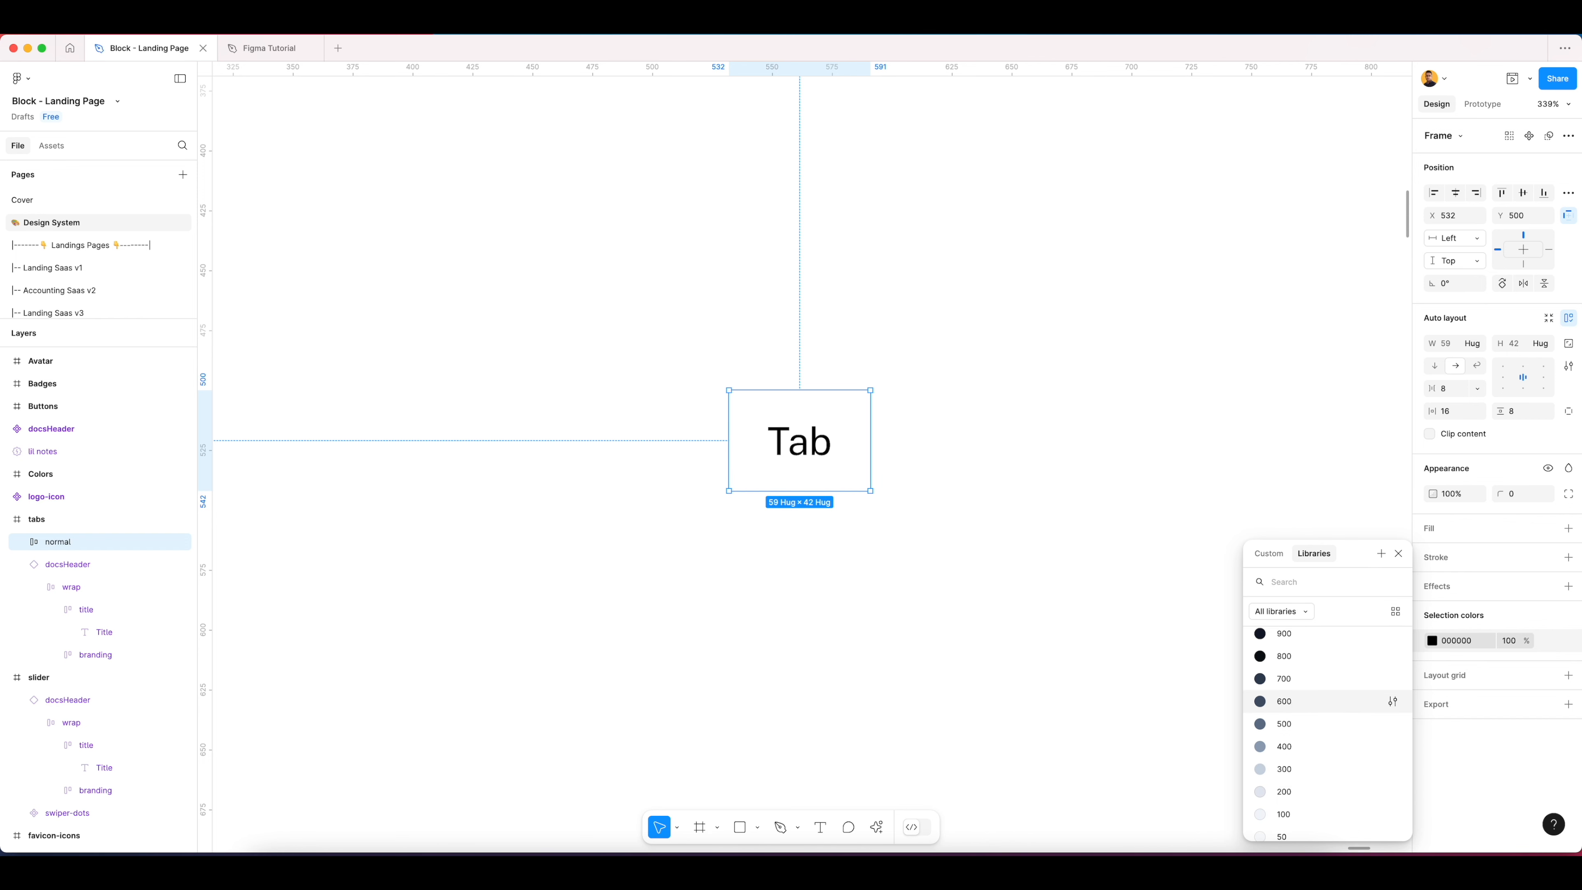
left_click(1295, 704)
left_click(1089, 489)
Step: Duplicate the normal tab beside the original and rename the copy as hover
scroll(1084, 488, "right", 2)
left_click(704, 447)
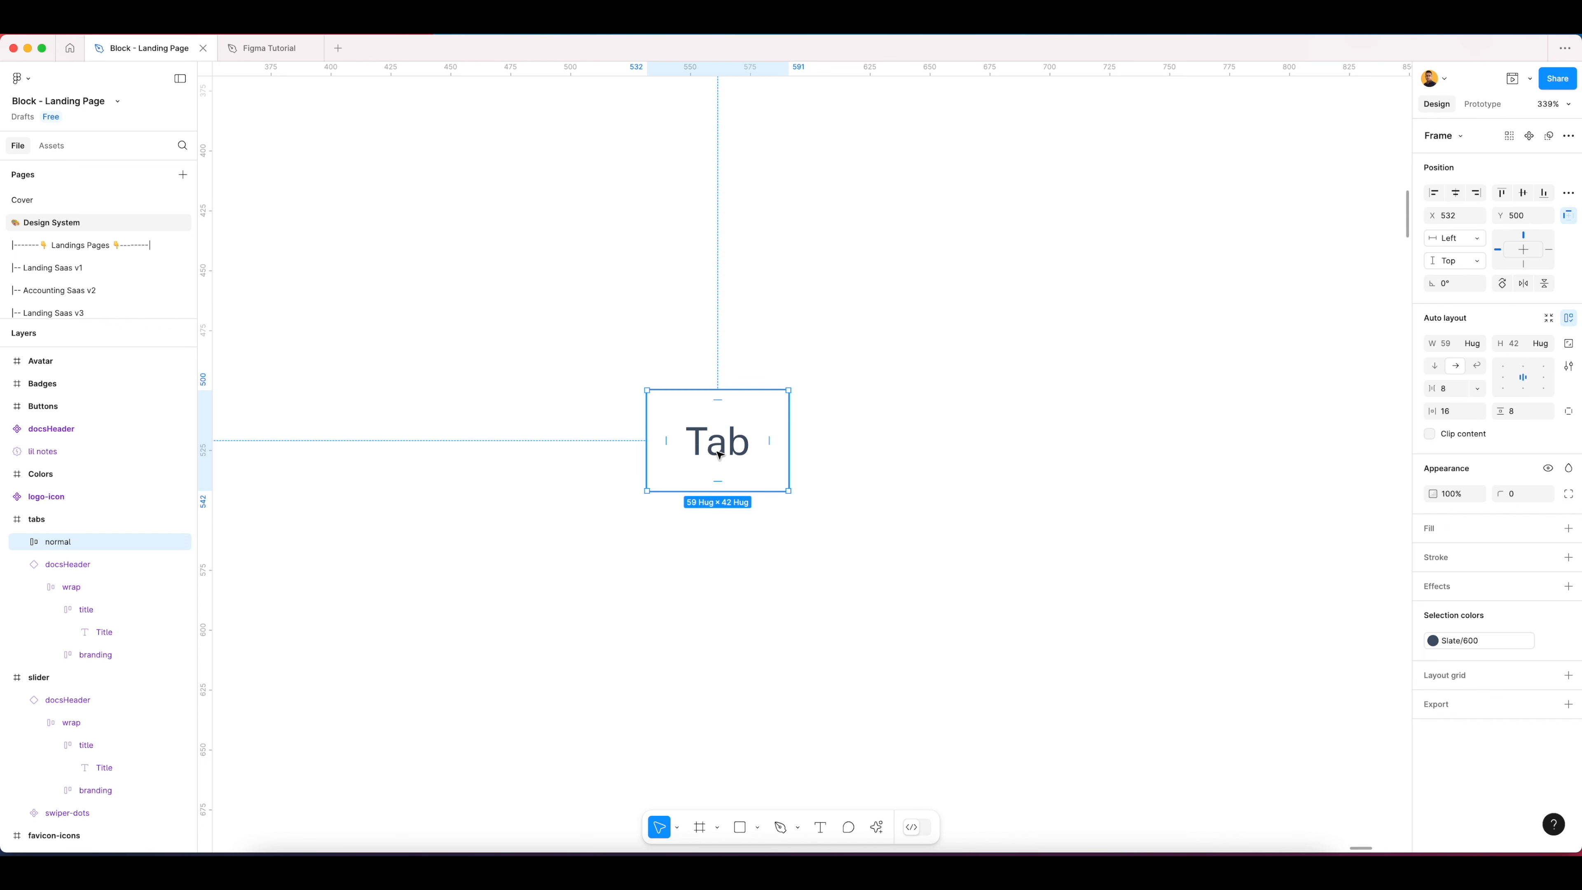
key("super+d")
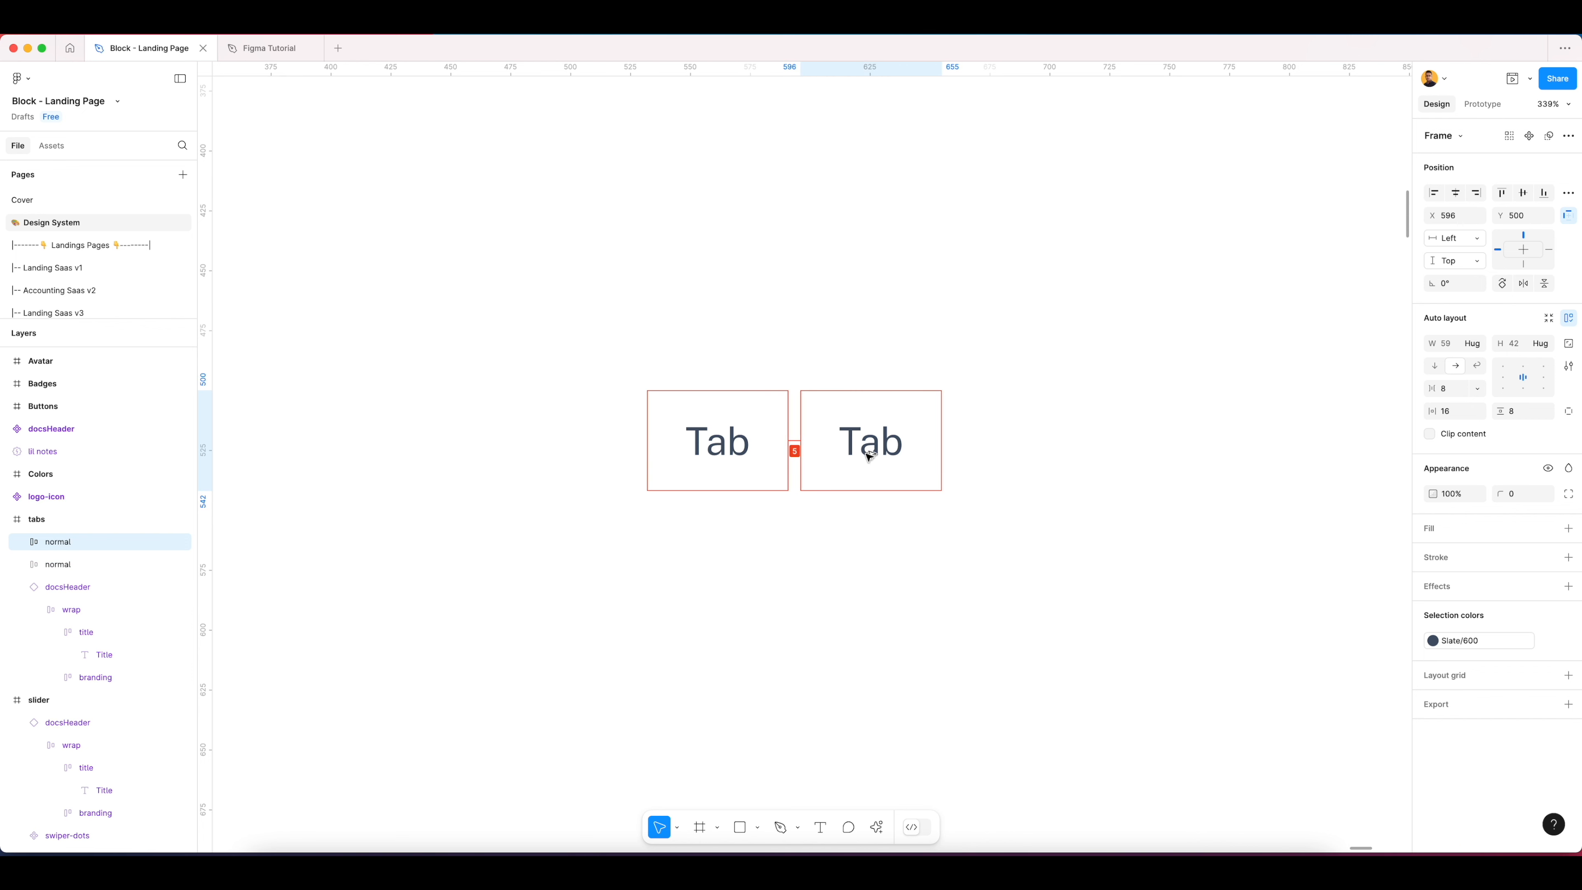
key("super+r")
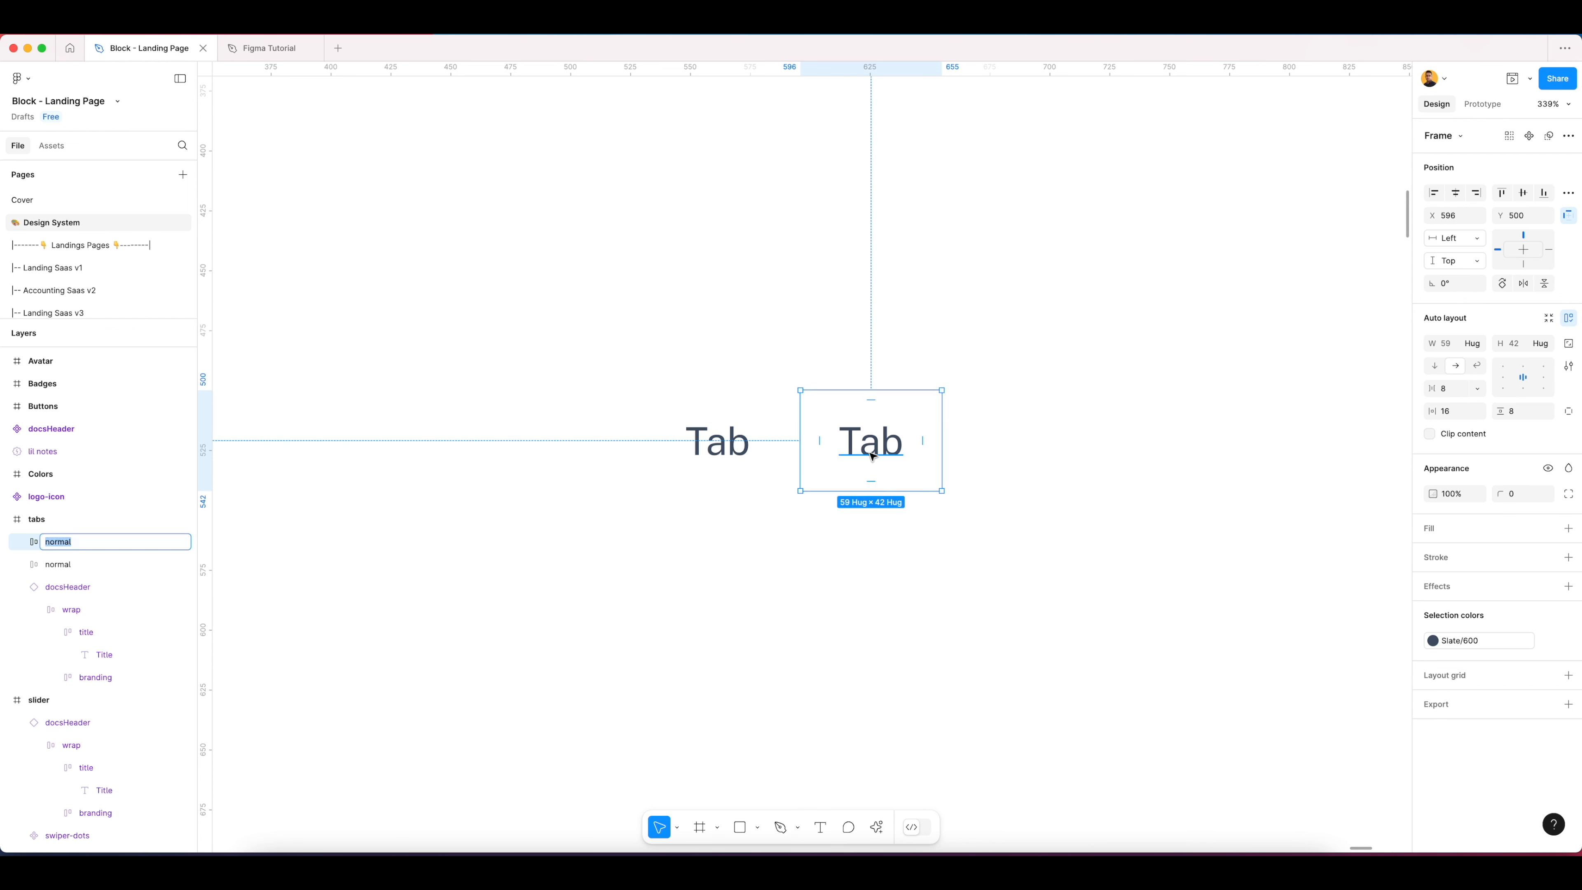
type("hover")
key("Return")
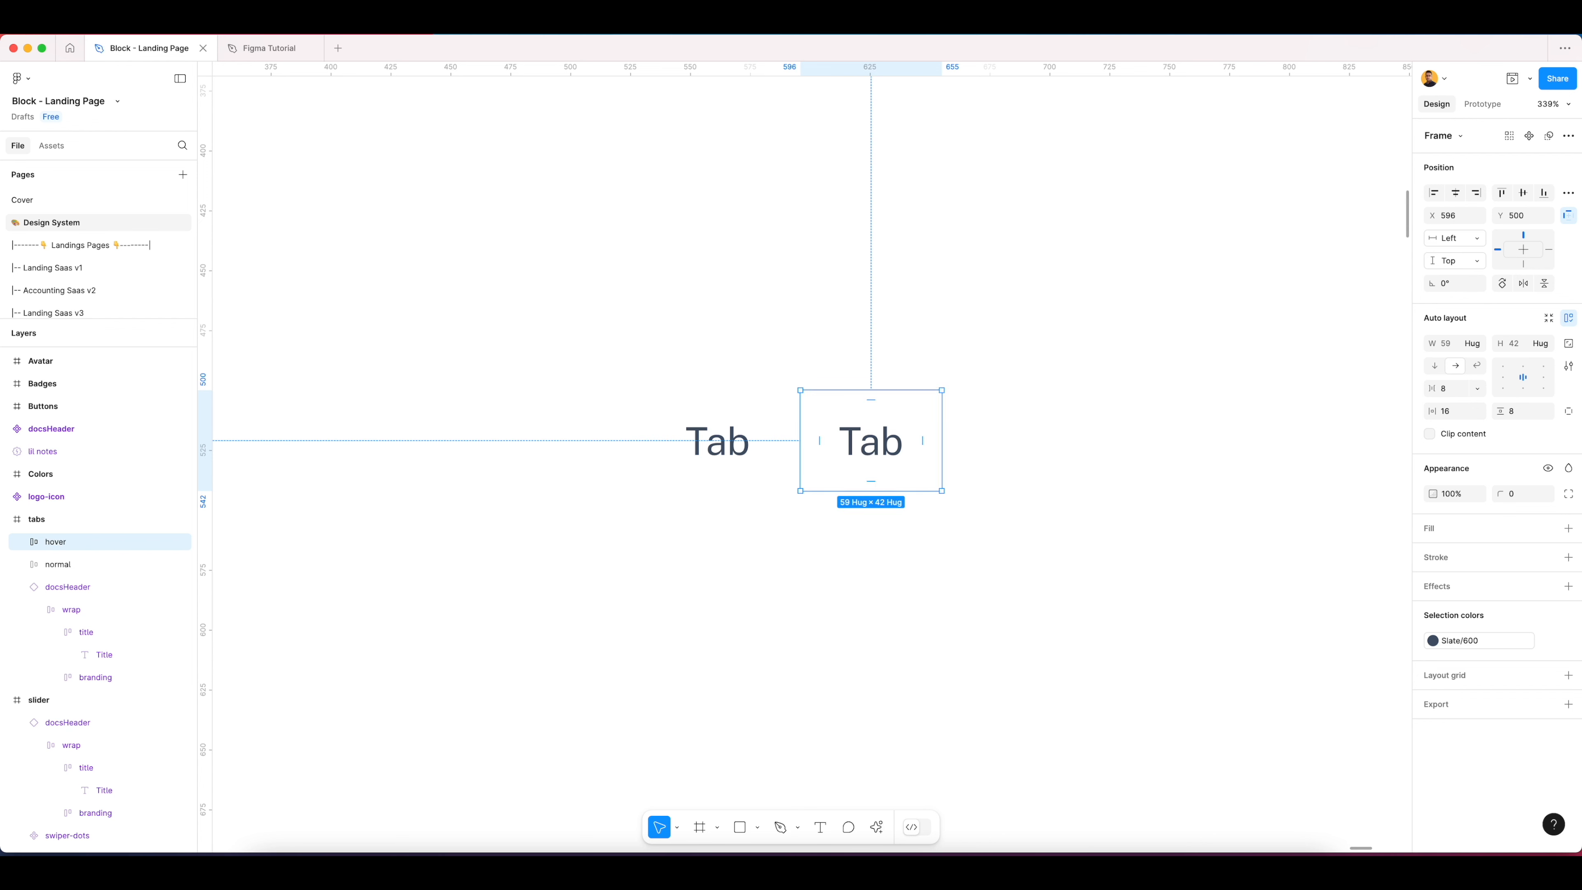
Step: Apply the Primary/Primary color style to the text in the hover tab
left_click(1498, 648)
type("primay")
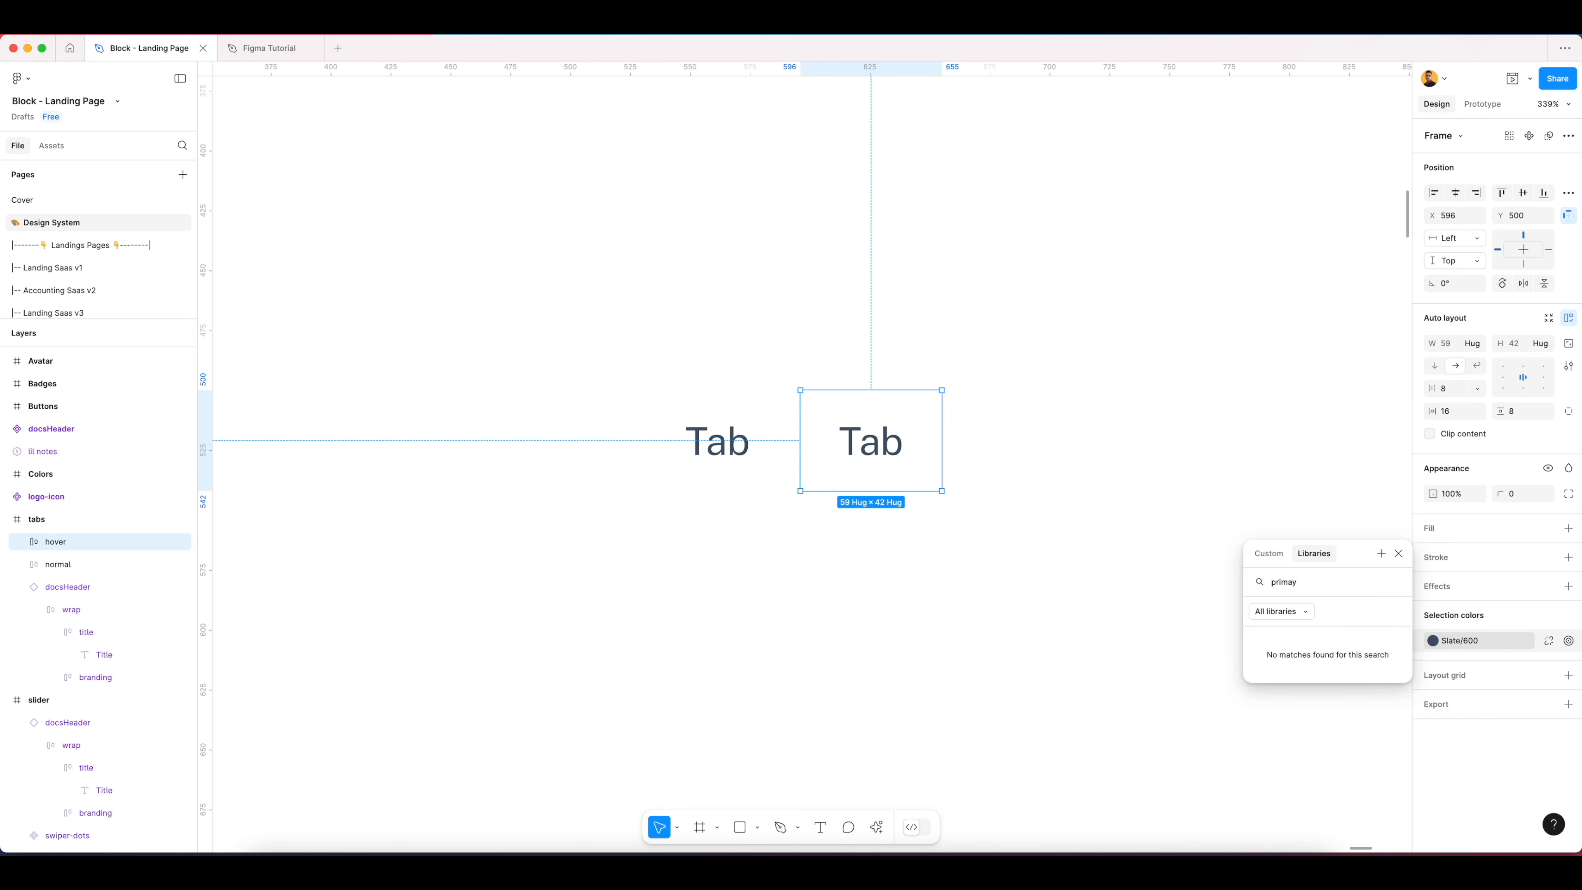
key("BackSpace")
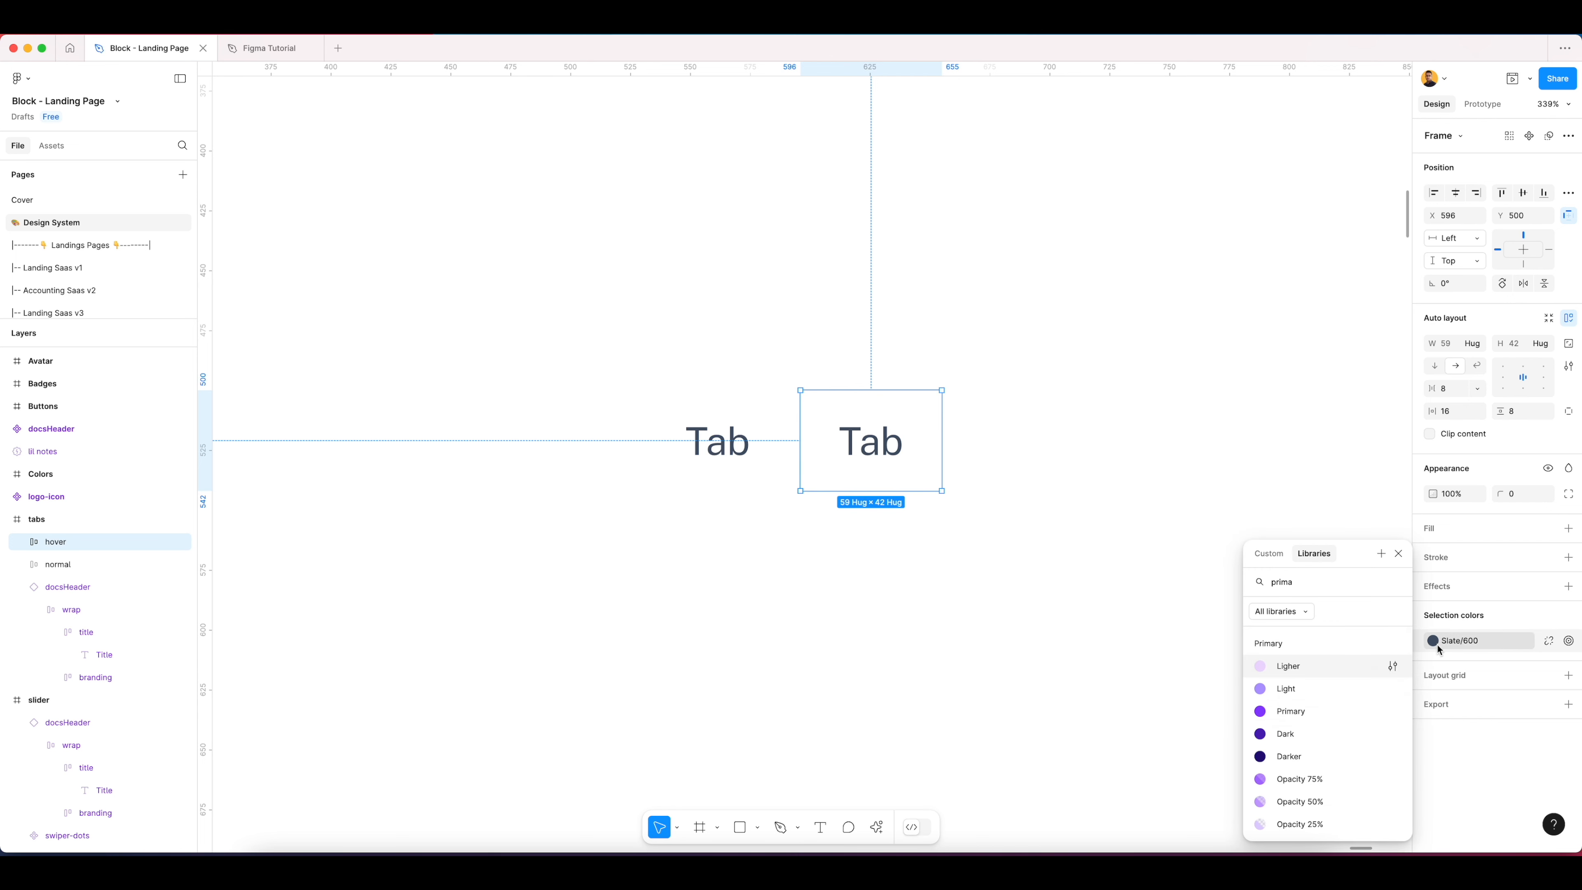
left_click(1308, 711)
left_click(1081, 476)
Step: Place a duplicate of the hover tab to its right, in line with the other tabs
scroll(935, 461, "right", 3)
left_click(818, 447)
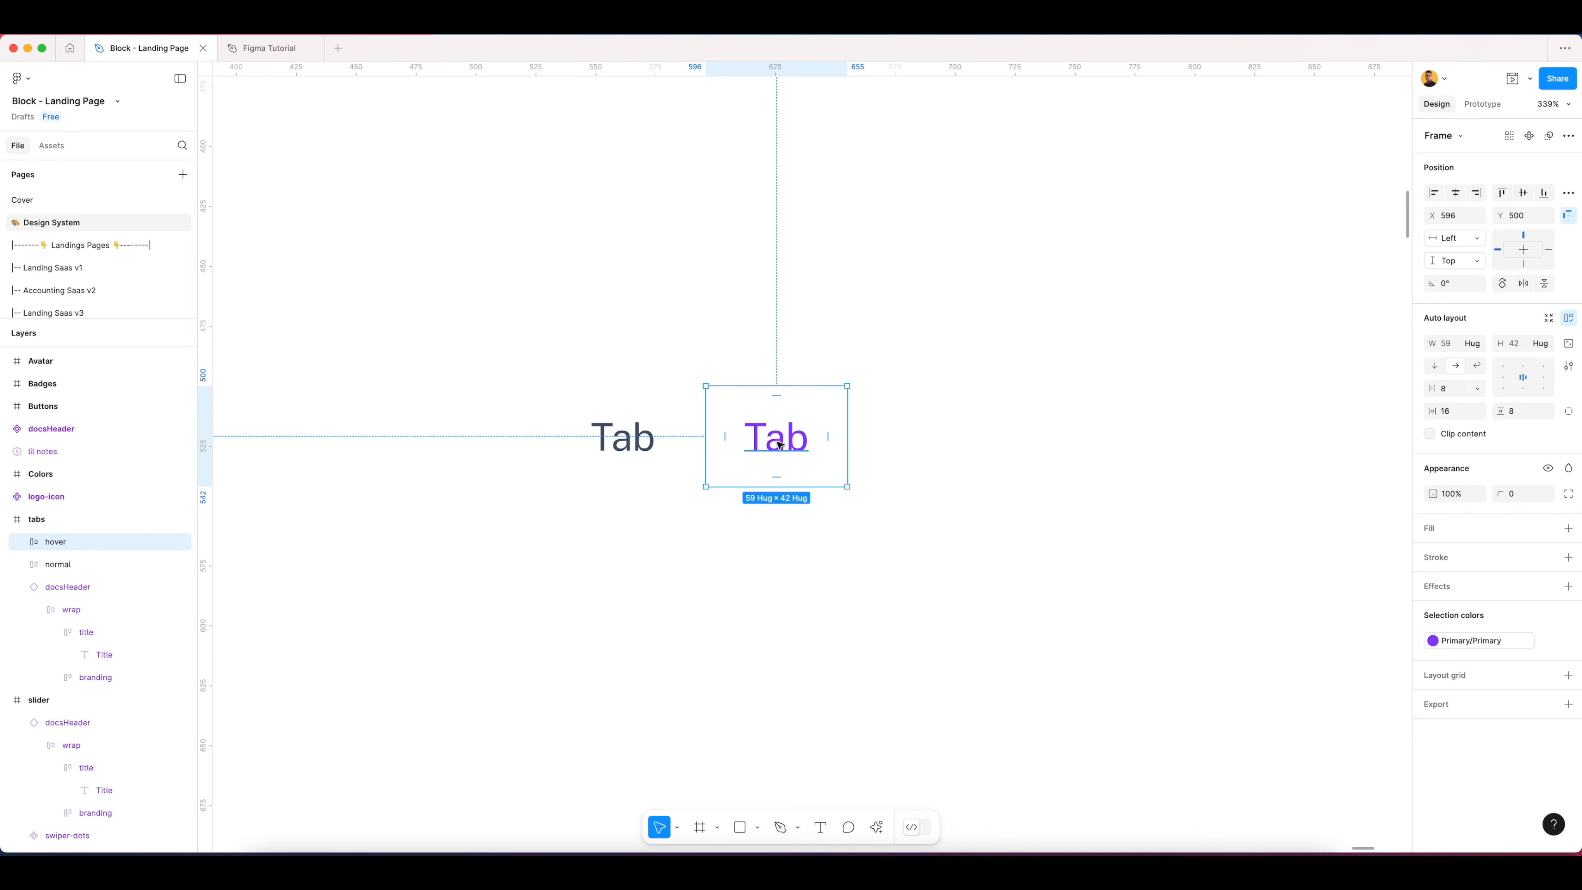
left_click_drag(781, 445, 899, 447)
left_click(963, 454)
left_click_drag(766, 449, 932, 449)
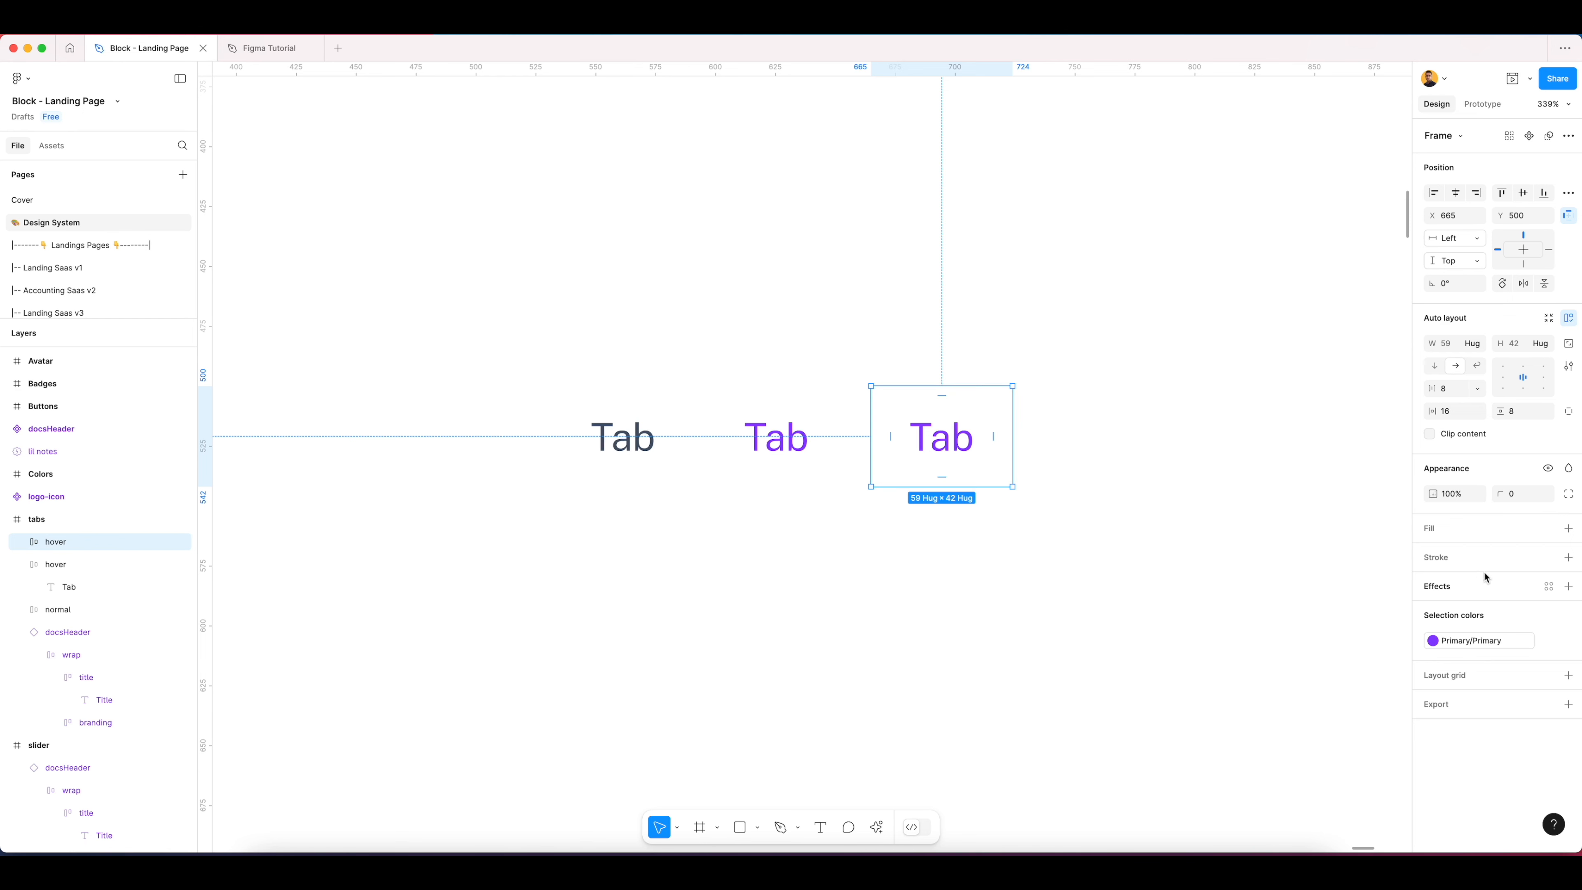
Step: Add a stroke to only the bottom side of the third tab, with a weight of 2
left_click(1569, 557)
left_click(1569, 606)
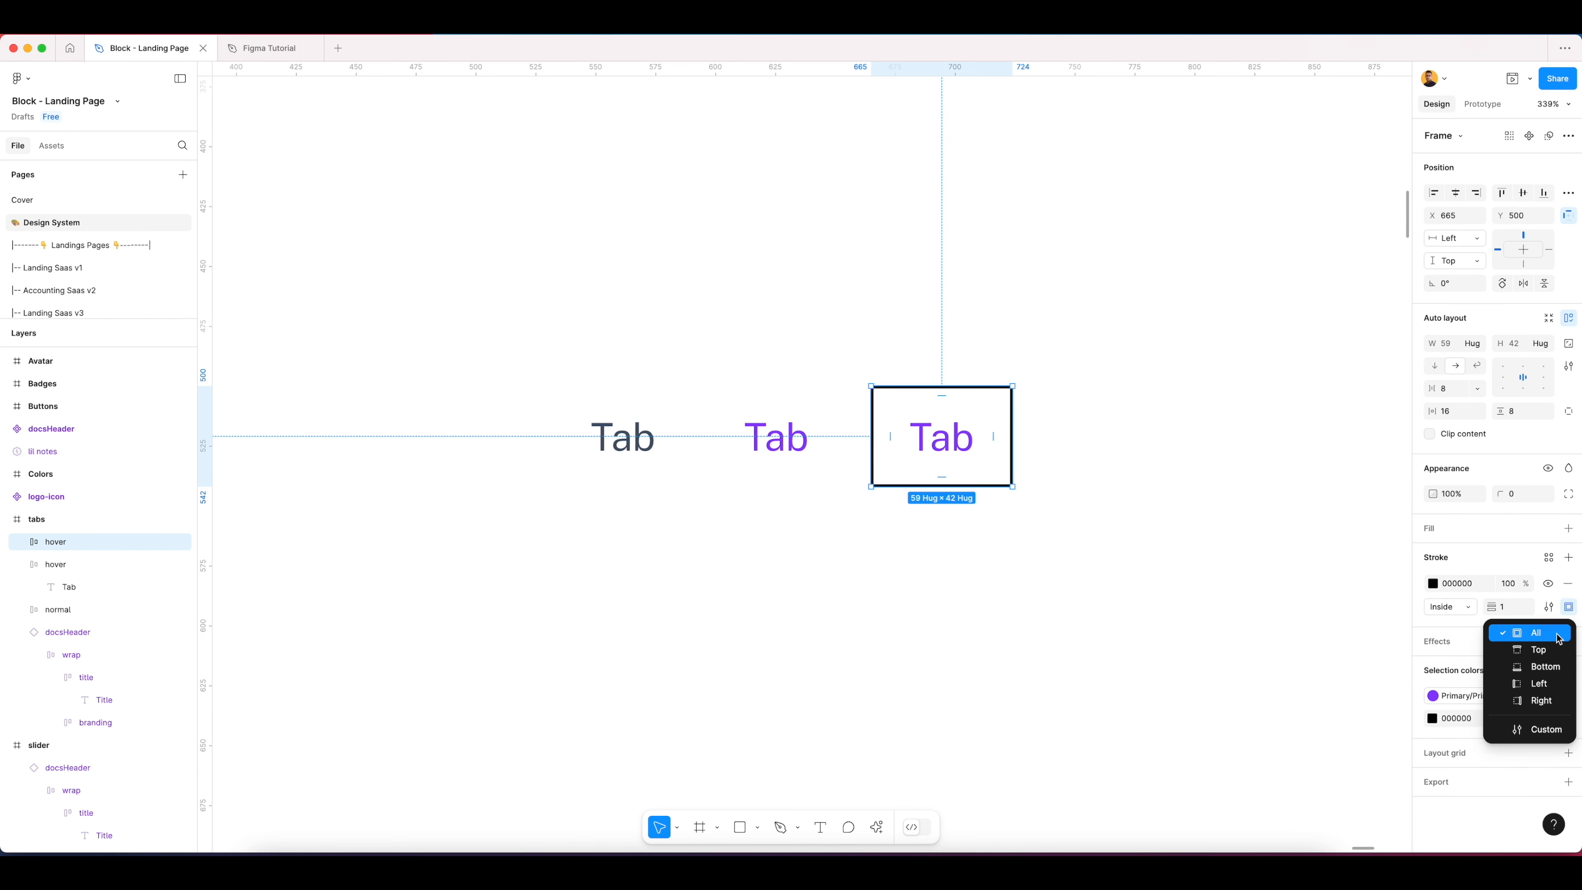
left_click(1550, 668)
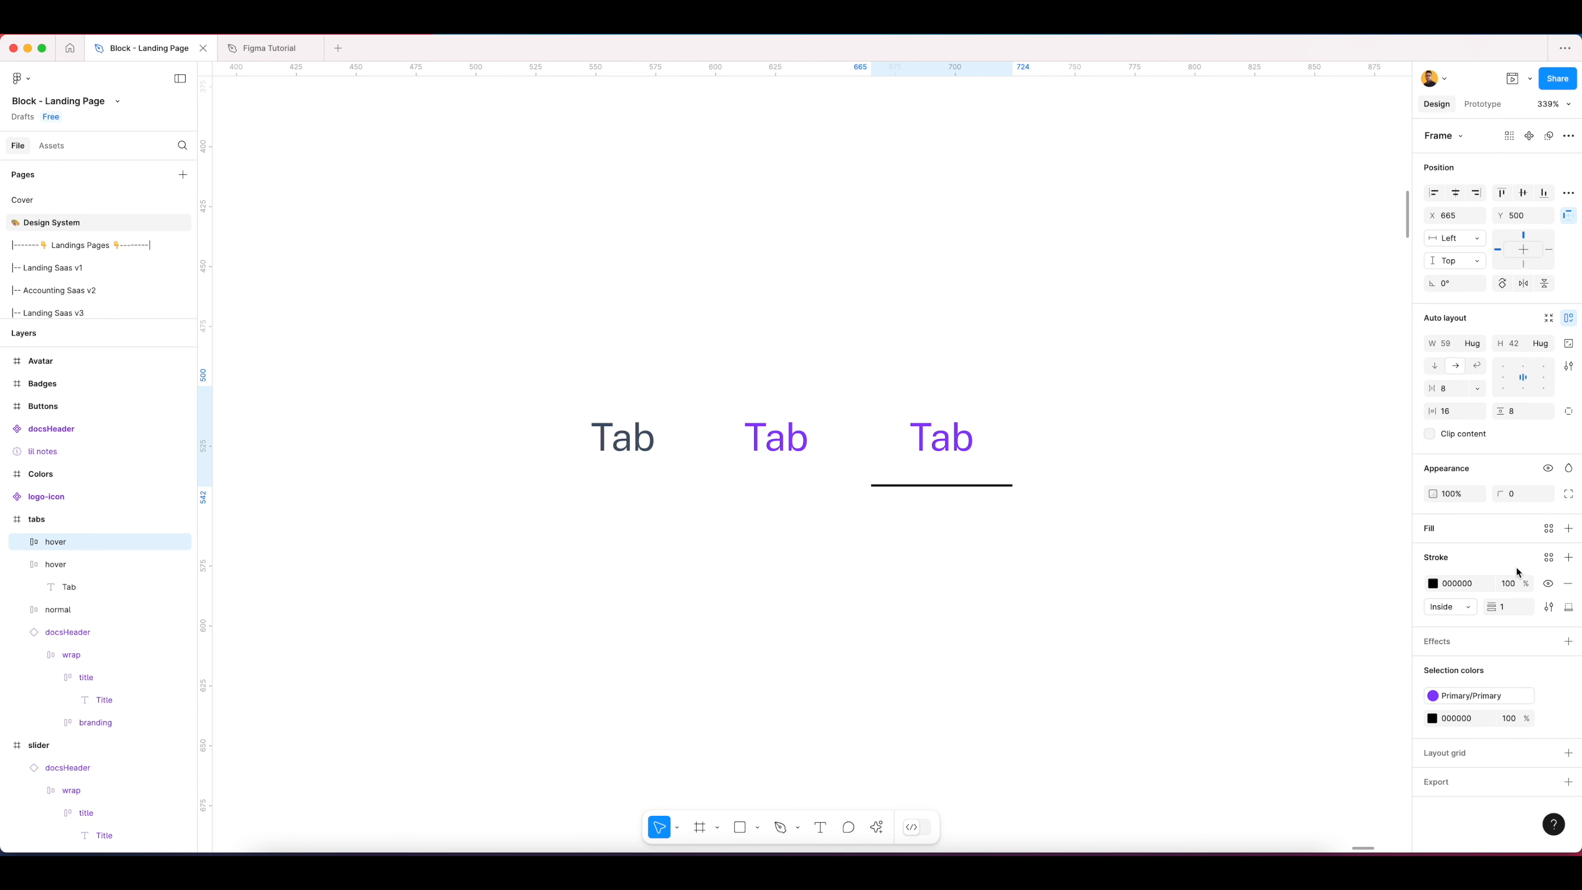
type("2")
key("Return")
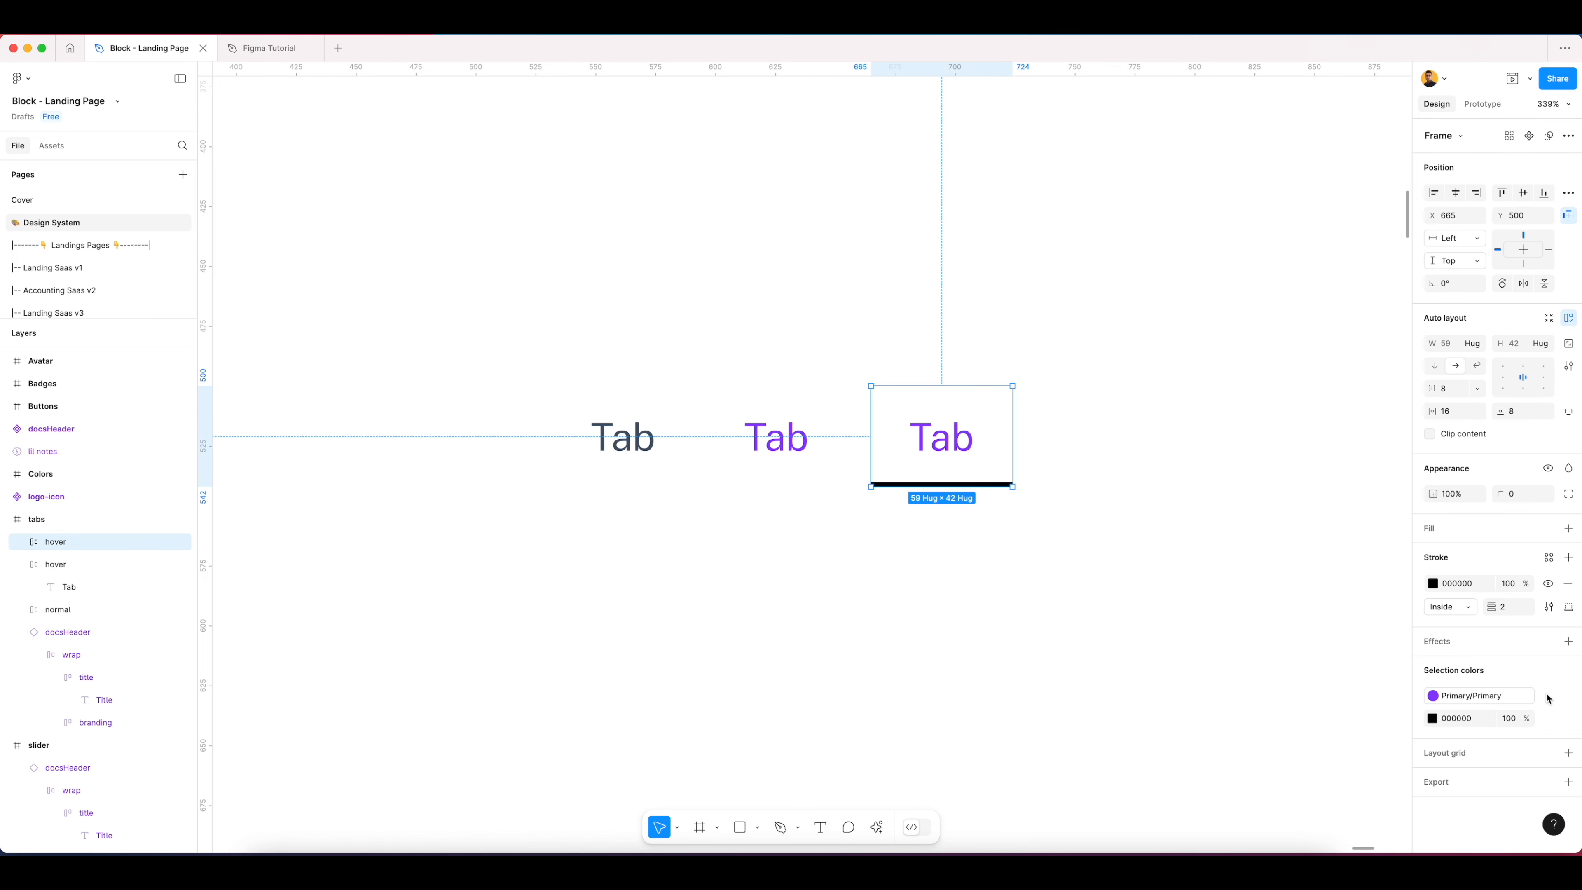
Step: Apply the Primary/Primary color style to the third tab's bottom stroke
left_click(1549, 559)
type("primay")
key("BackSpace")
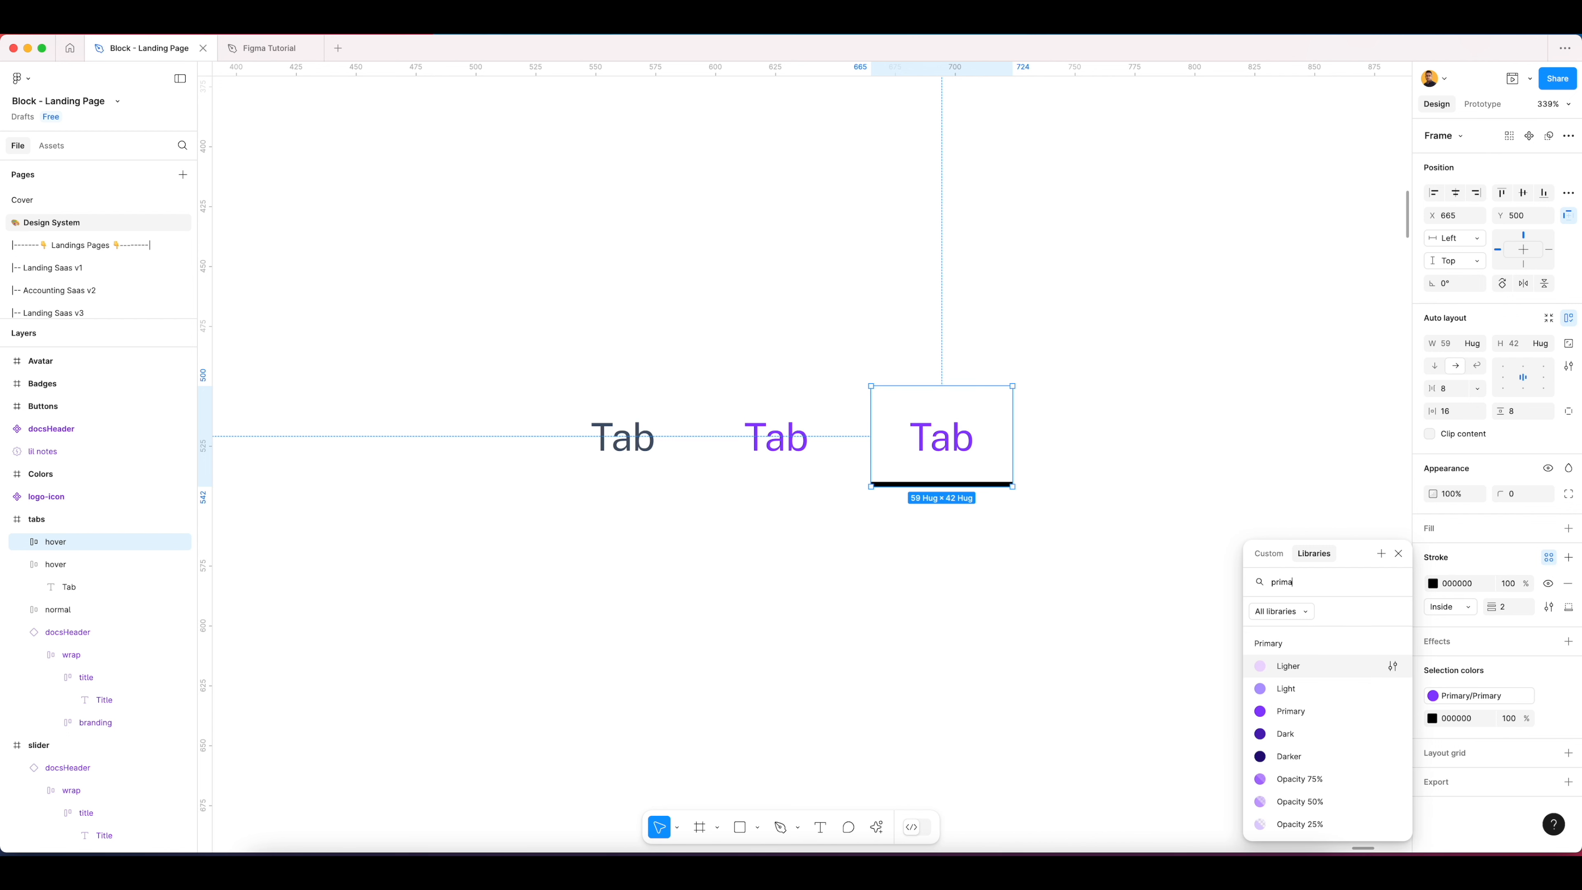
left_click(1291, 711)
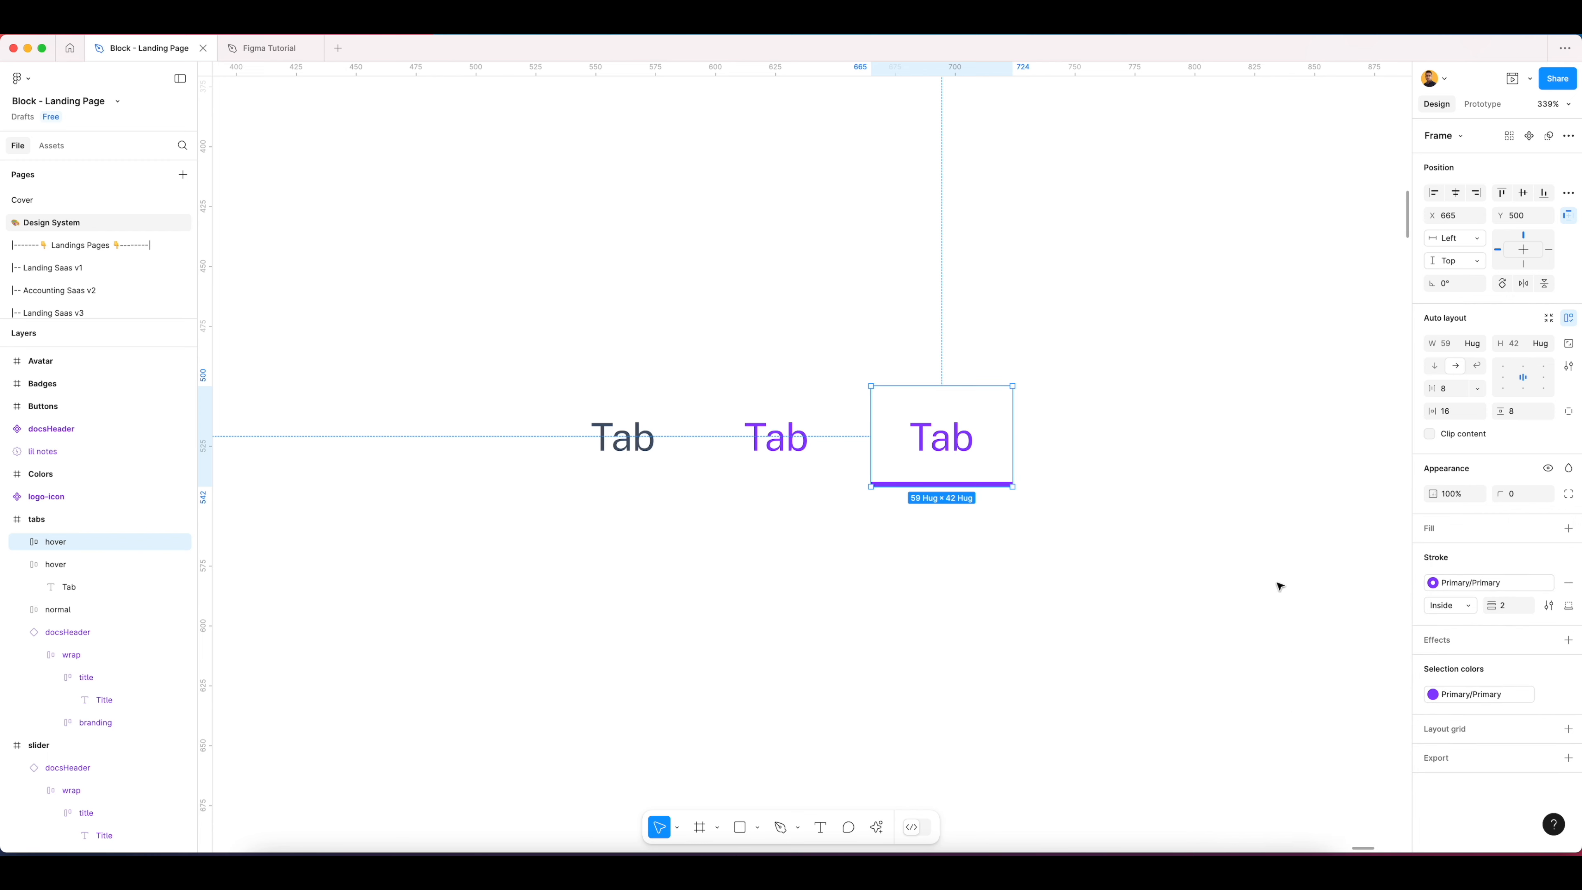
left_click(1222, 530)
Step: Rename the underlined third tab as active
left_click_drag(534, 333, 954, 540)
left_click(969, 414)
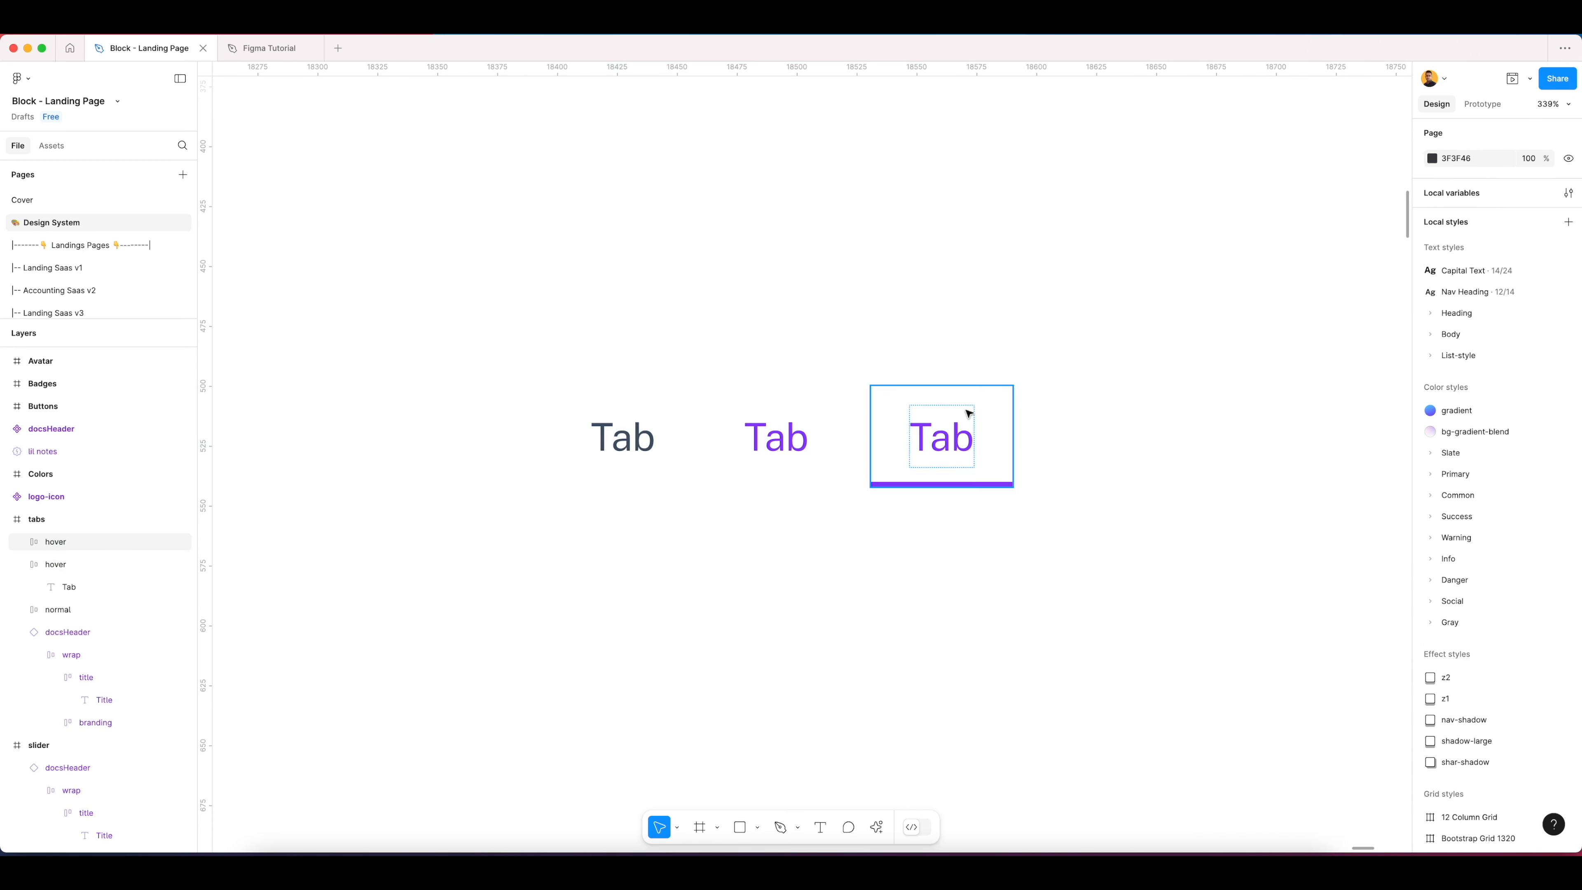
key("super+r")
type("a")
key("Return")
left_click(865, 322)
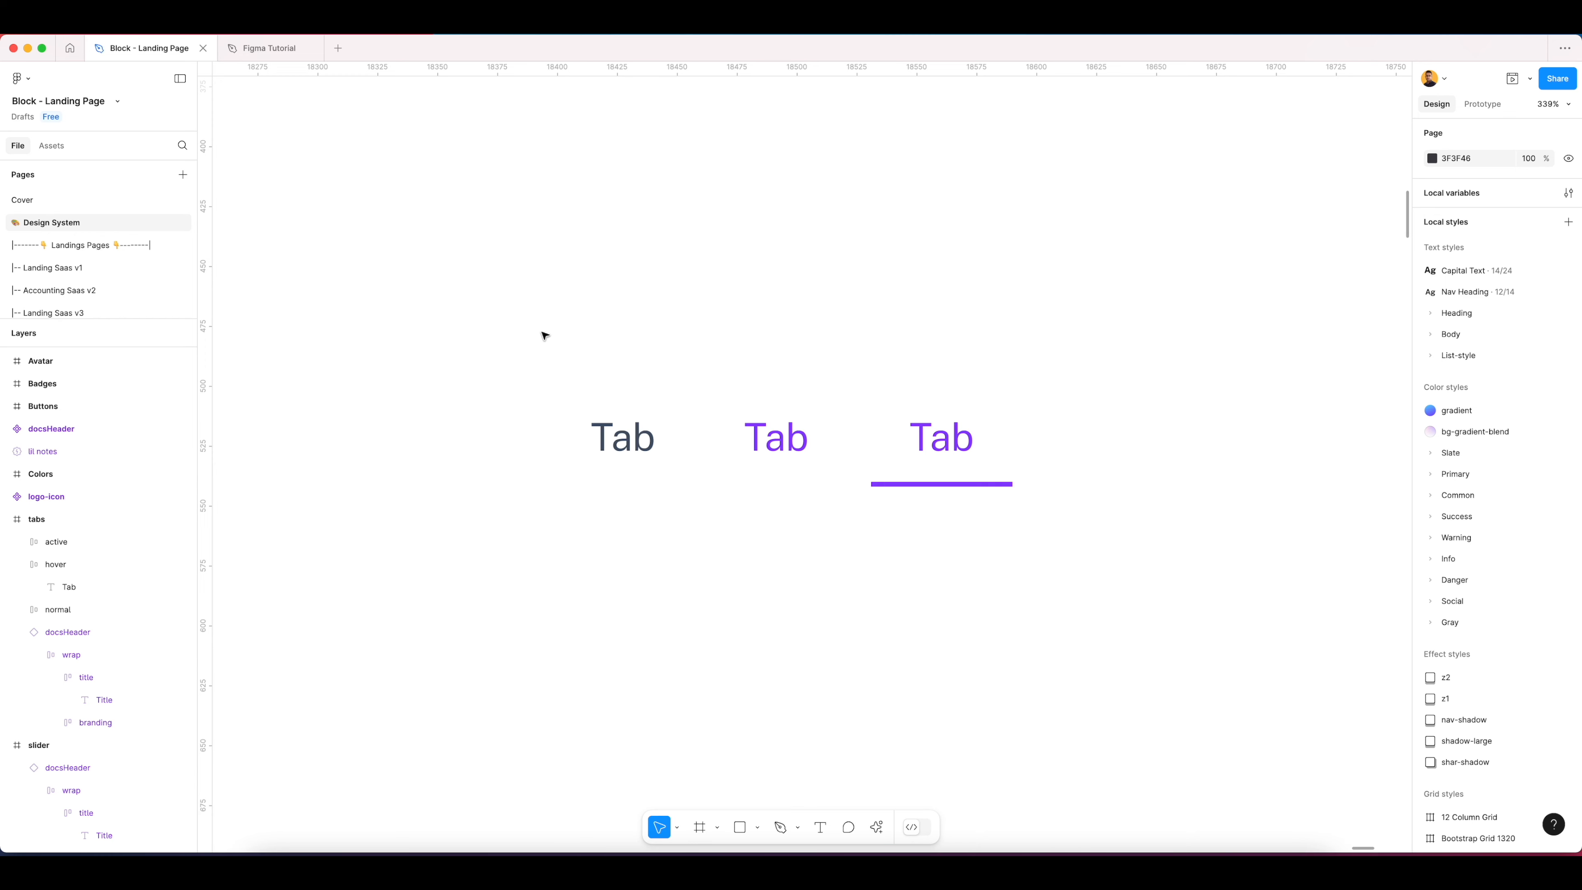
Step: Turn the normal, hover and active tabs into separate components in one operation
left_click_drag(544, 336, 939, 526)
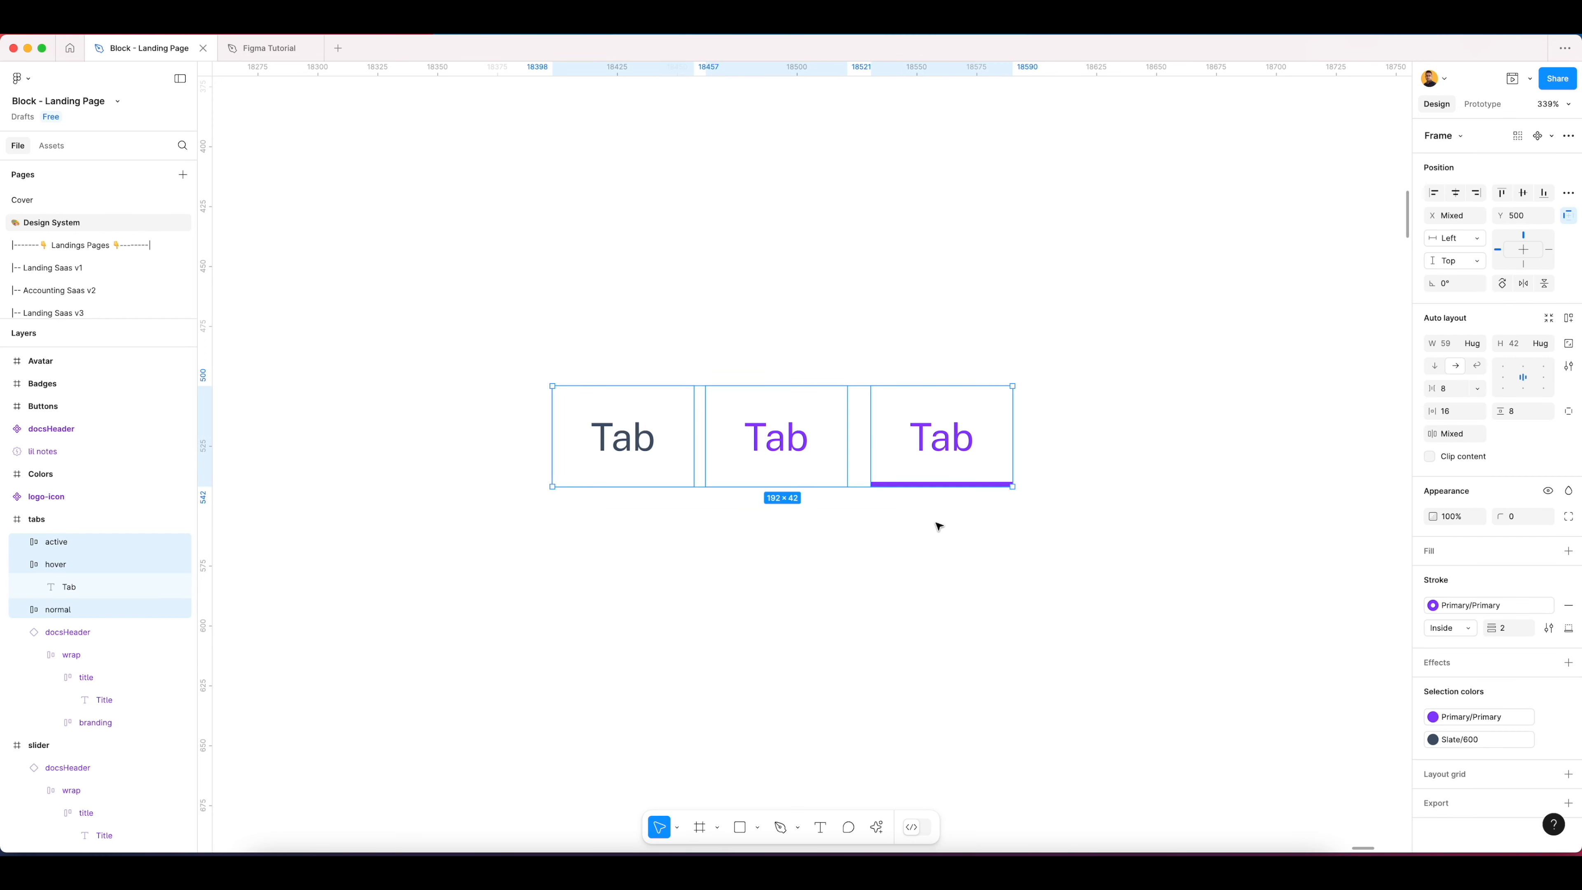
left_click(938, 527)
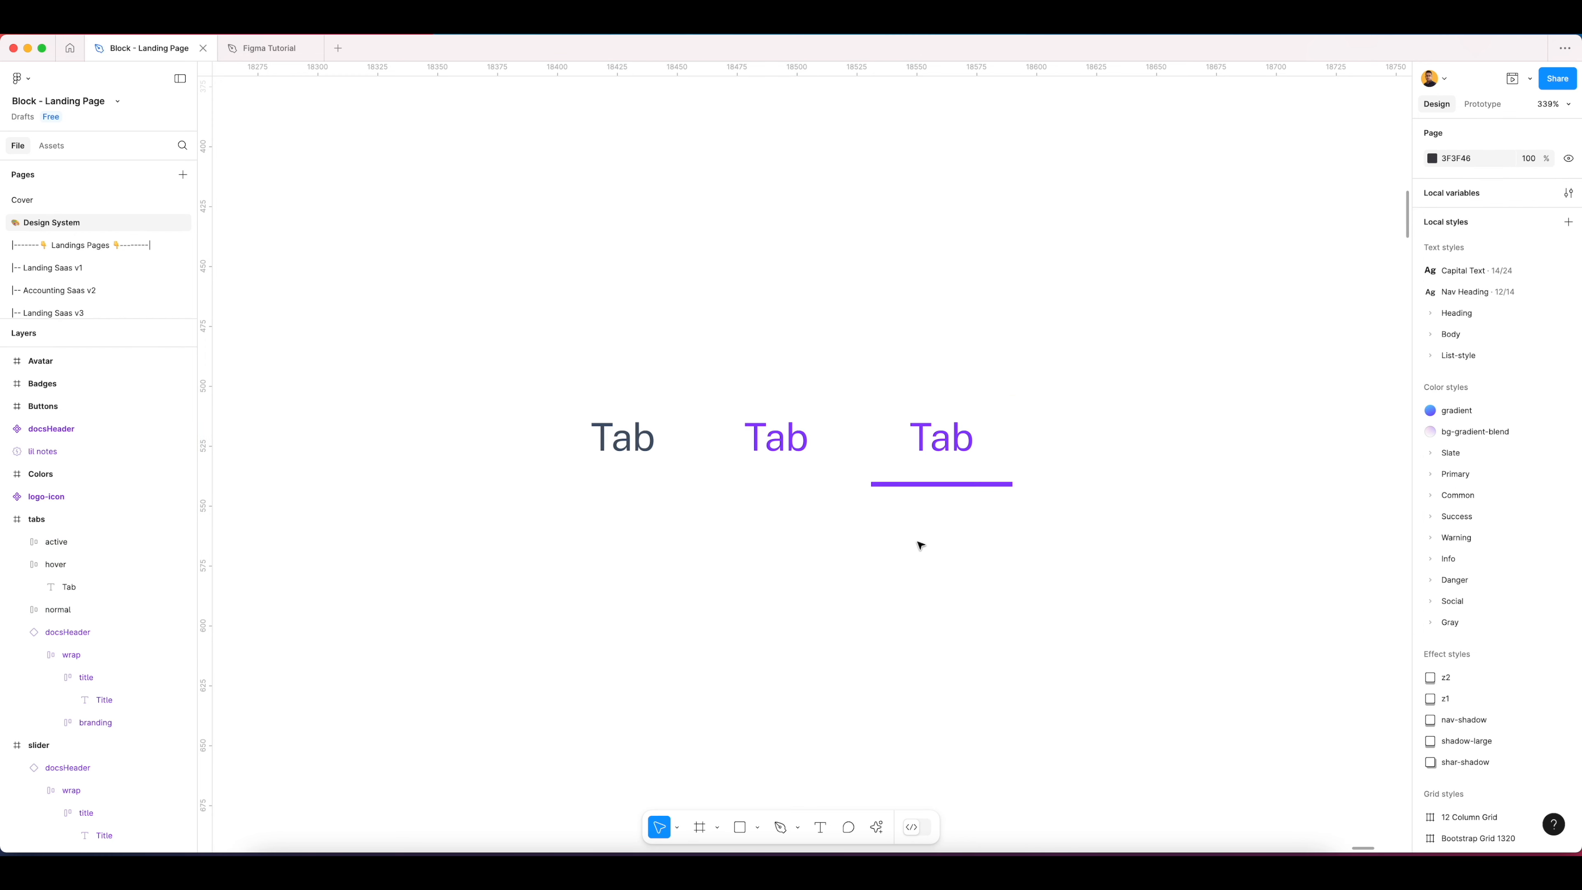
left_click_drag(515, 368, 978, 504)
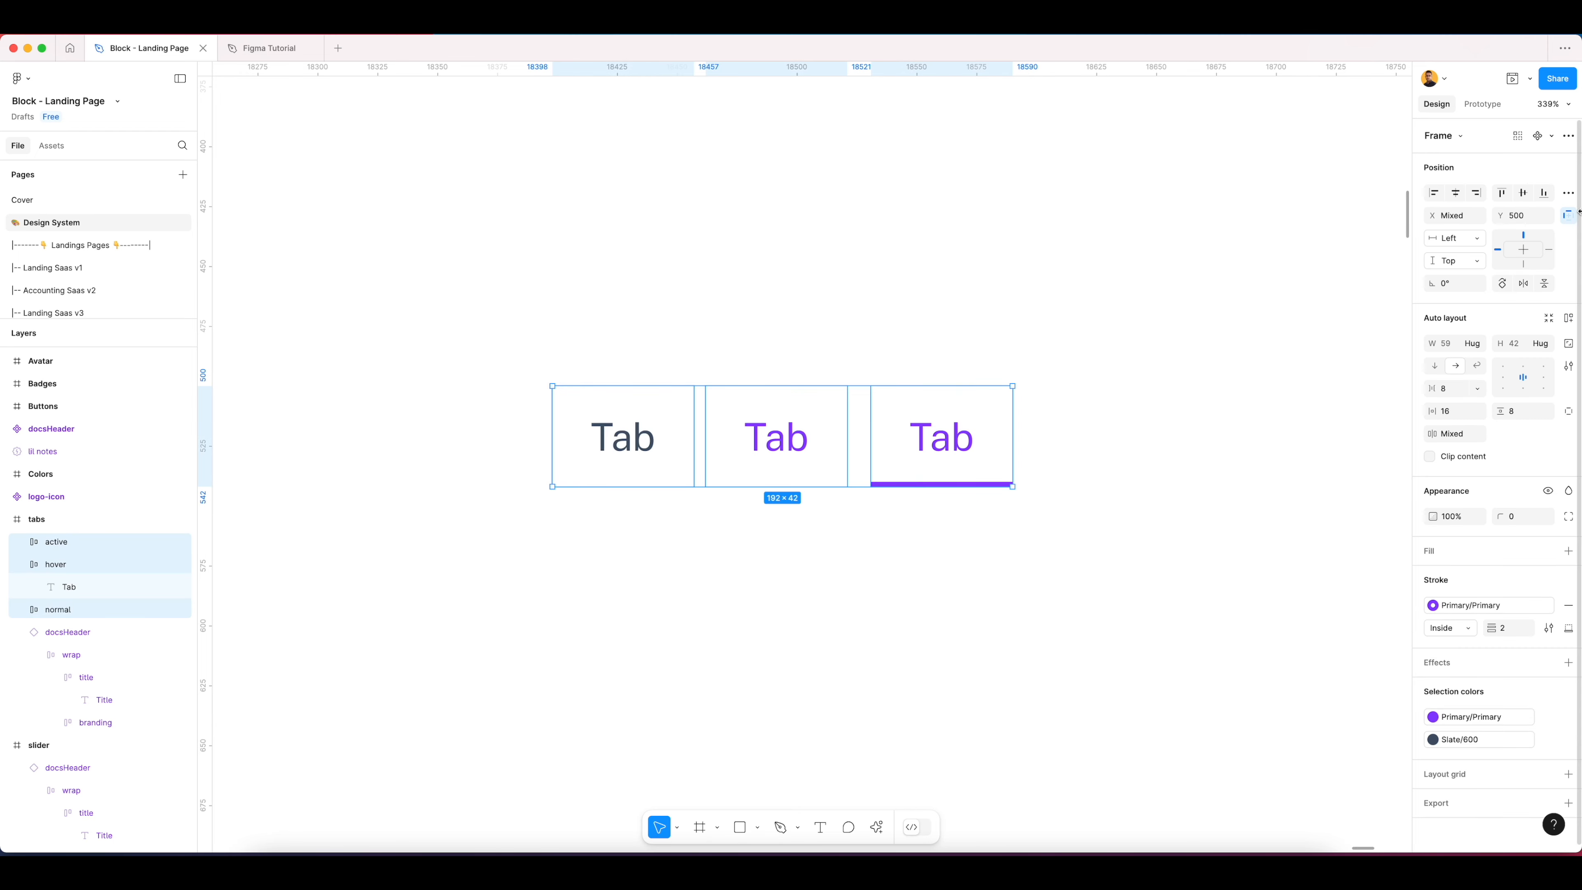
left_click(1552, 141)
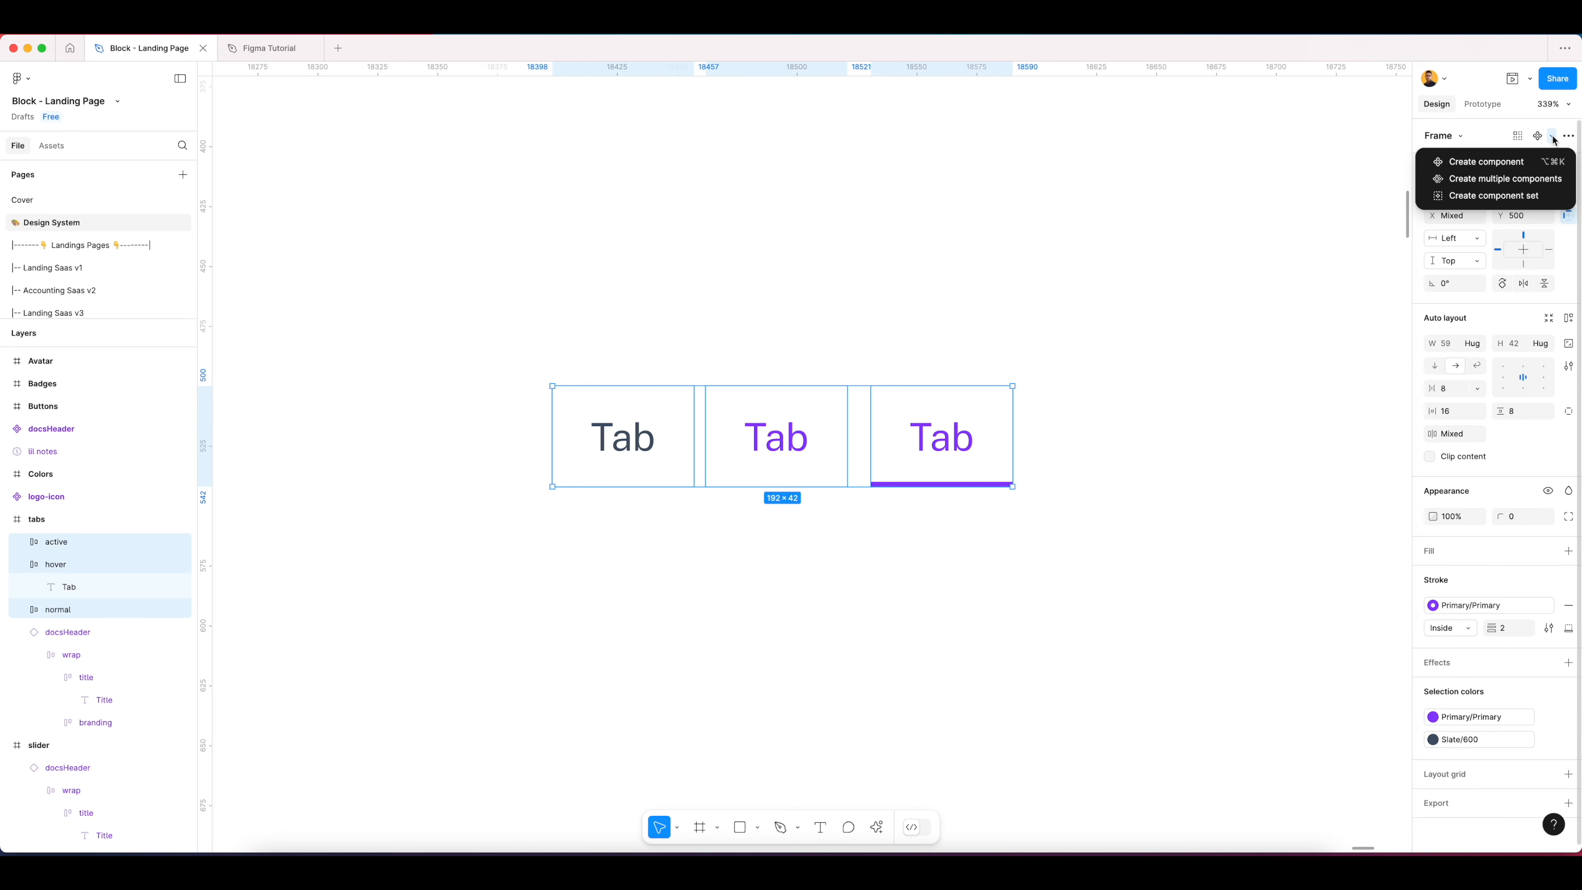
left_click(1489, 184)
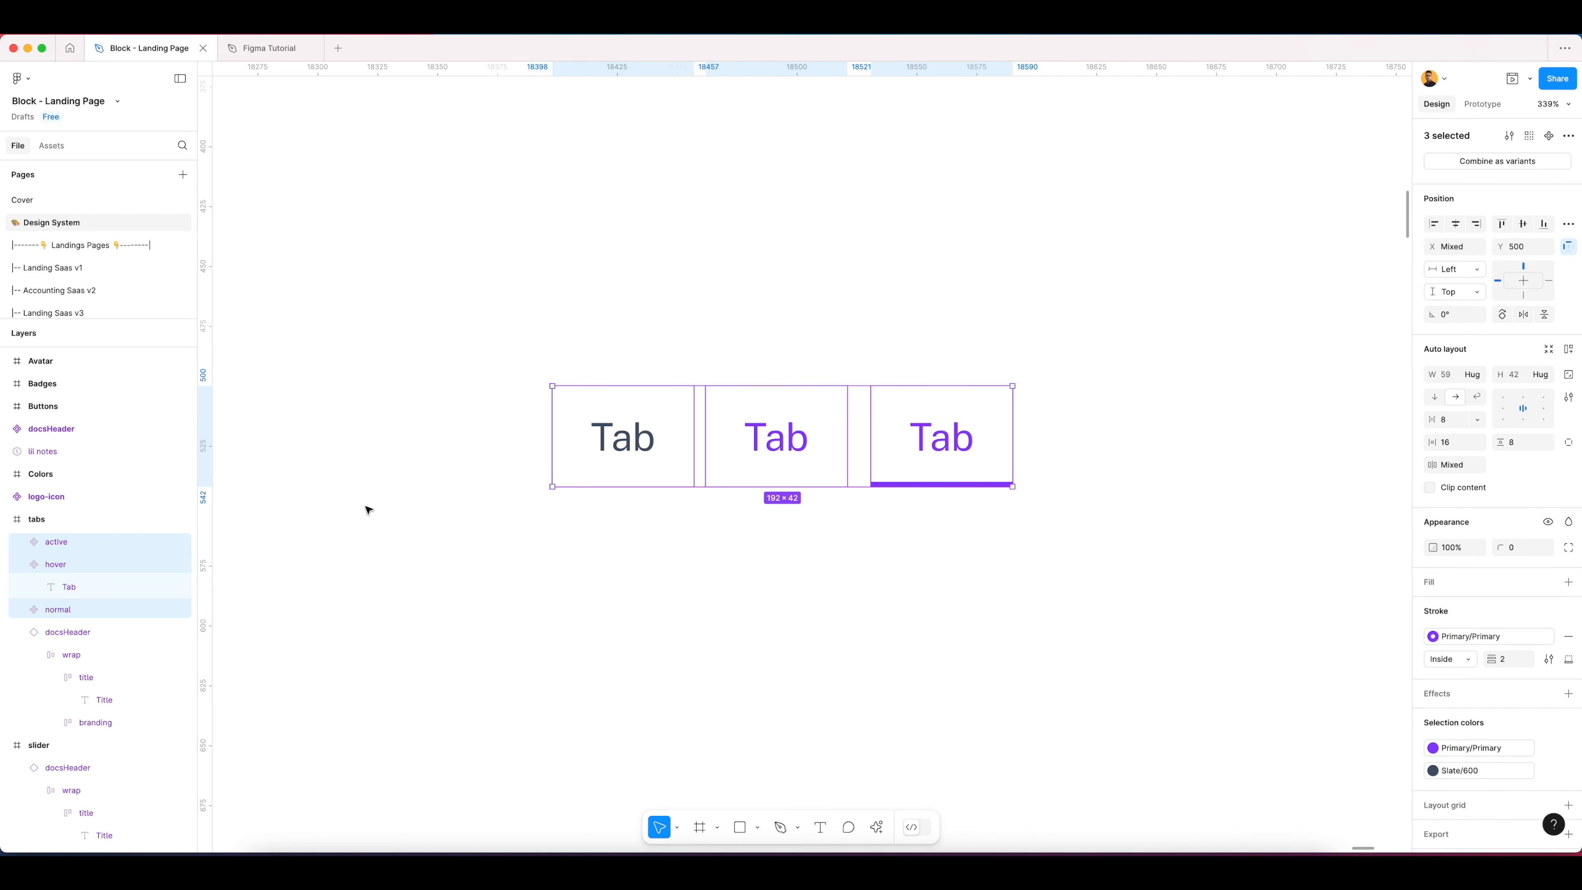
Step: Combine the normal, hover and active components as variants of one component set
left_click(438, 475)
left_click(24, 565)
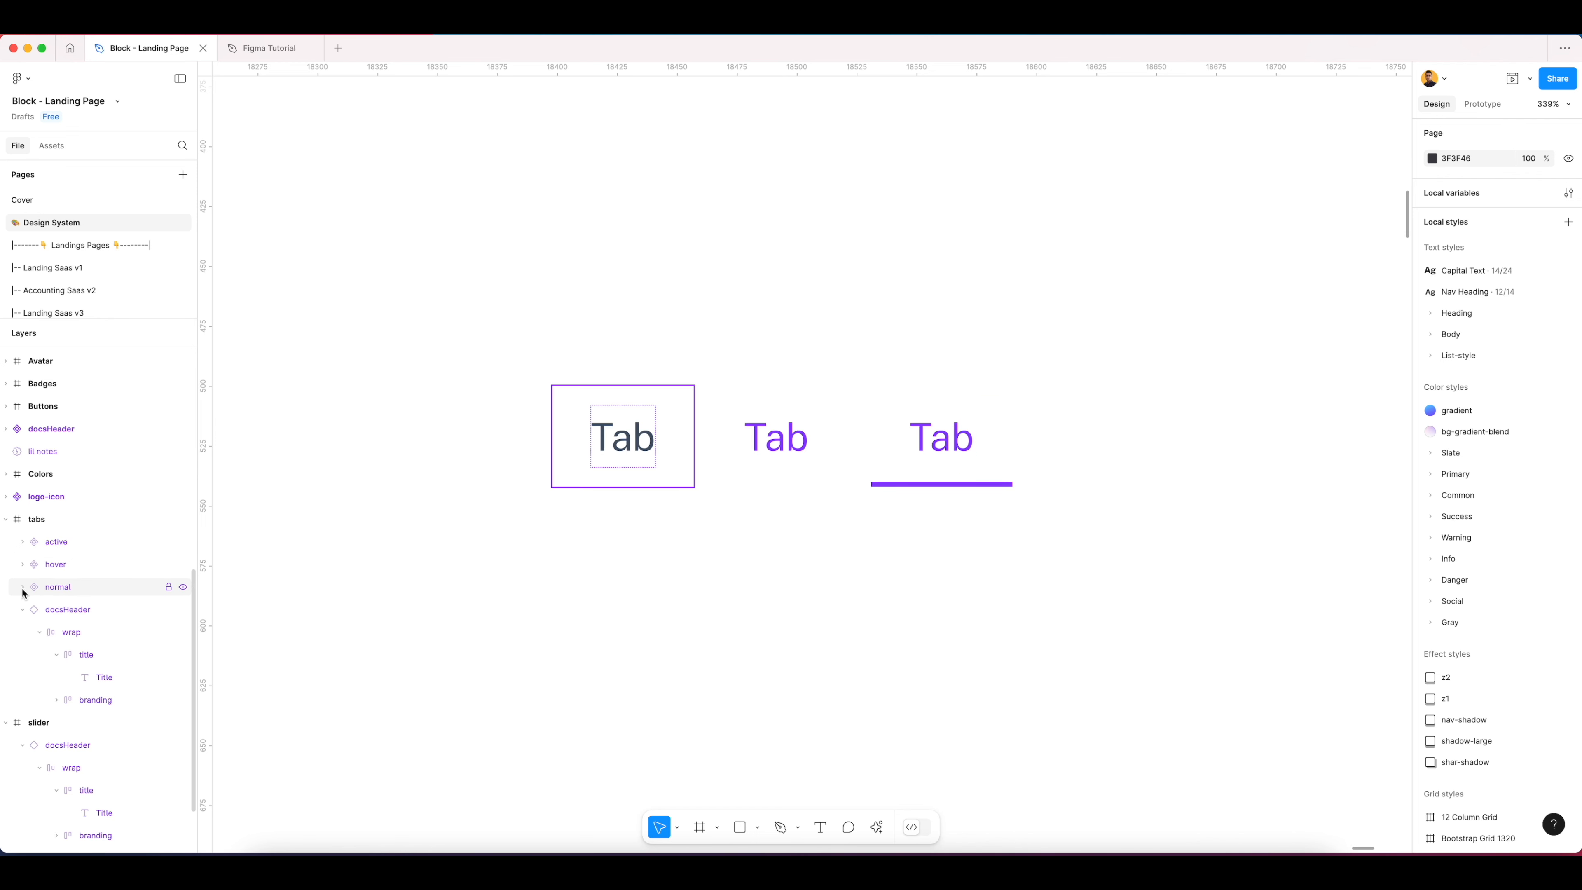
left_click(78, 586)
left_click(71, 541)
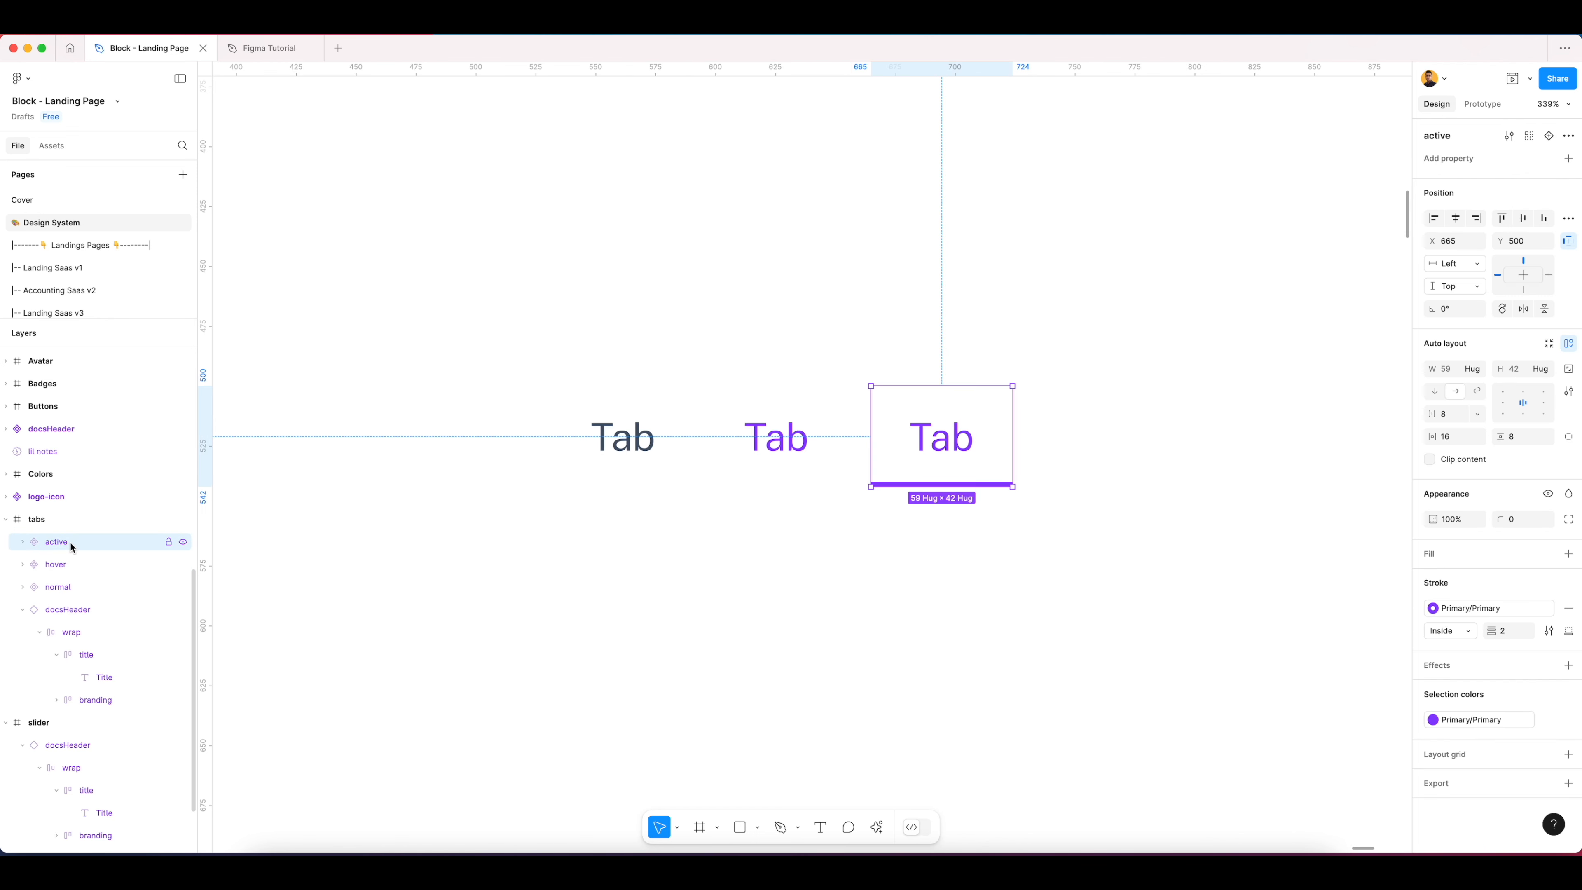
left_click_drag(512, 281, 1066, 573)
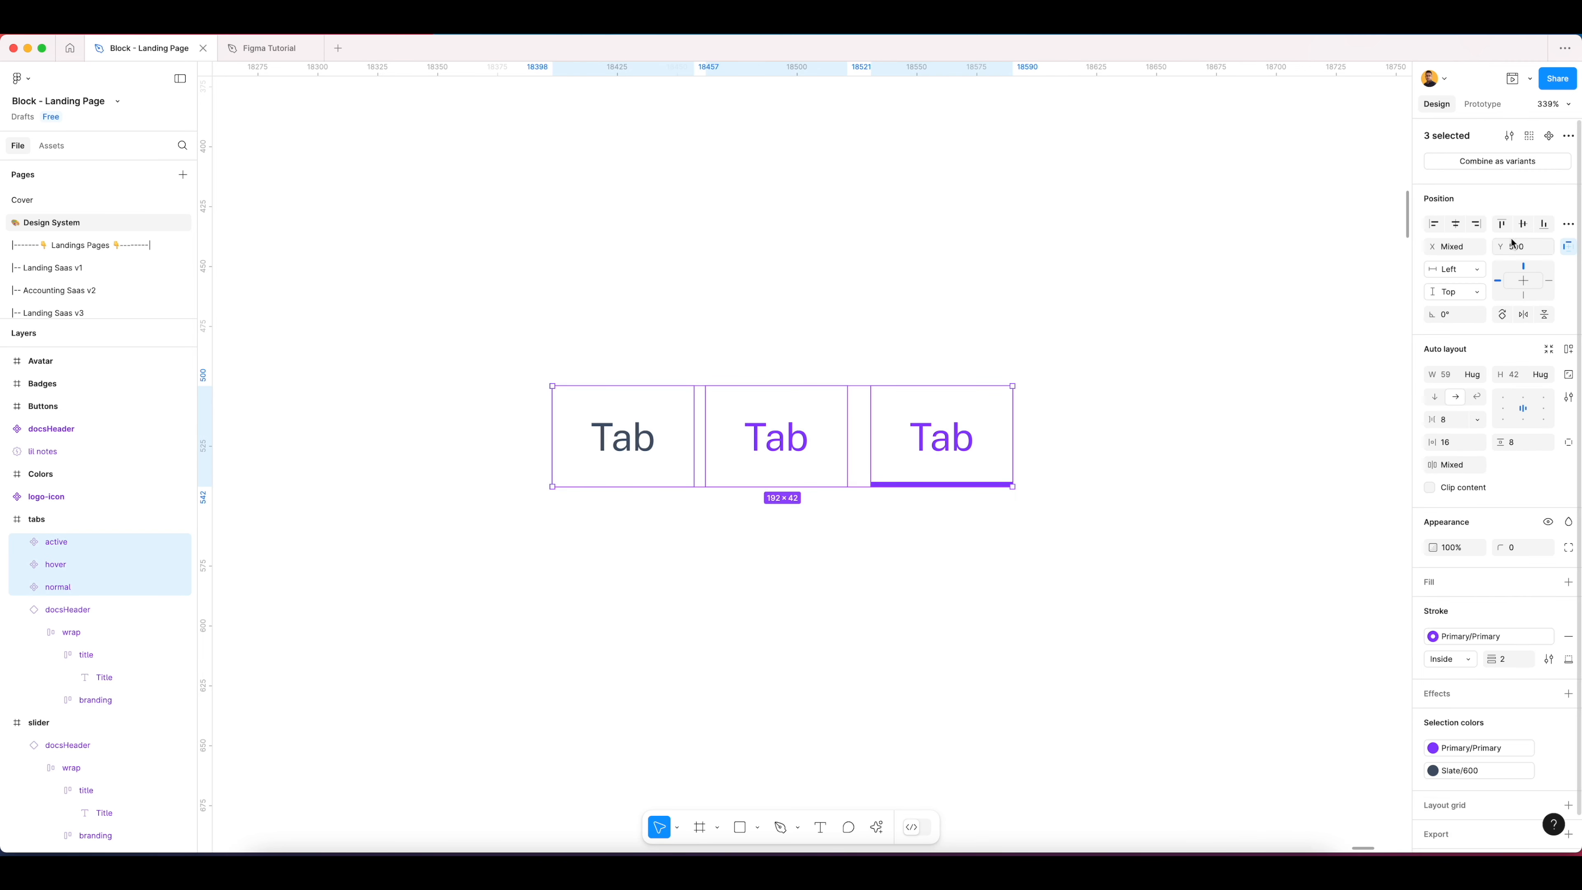
left_click(1501, 162)
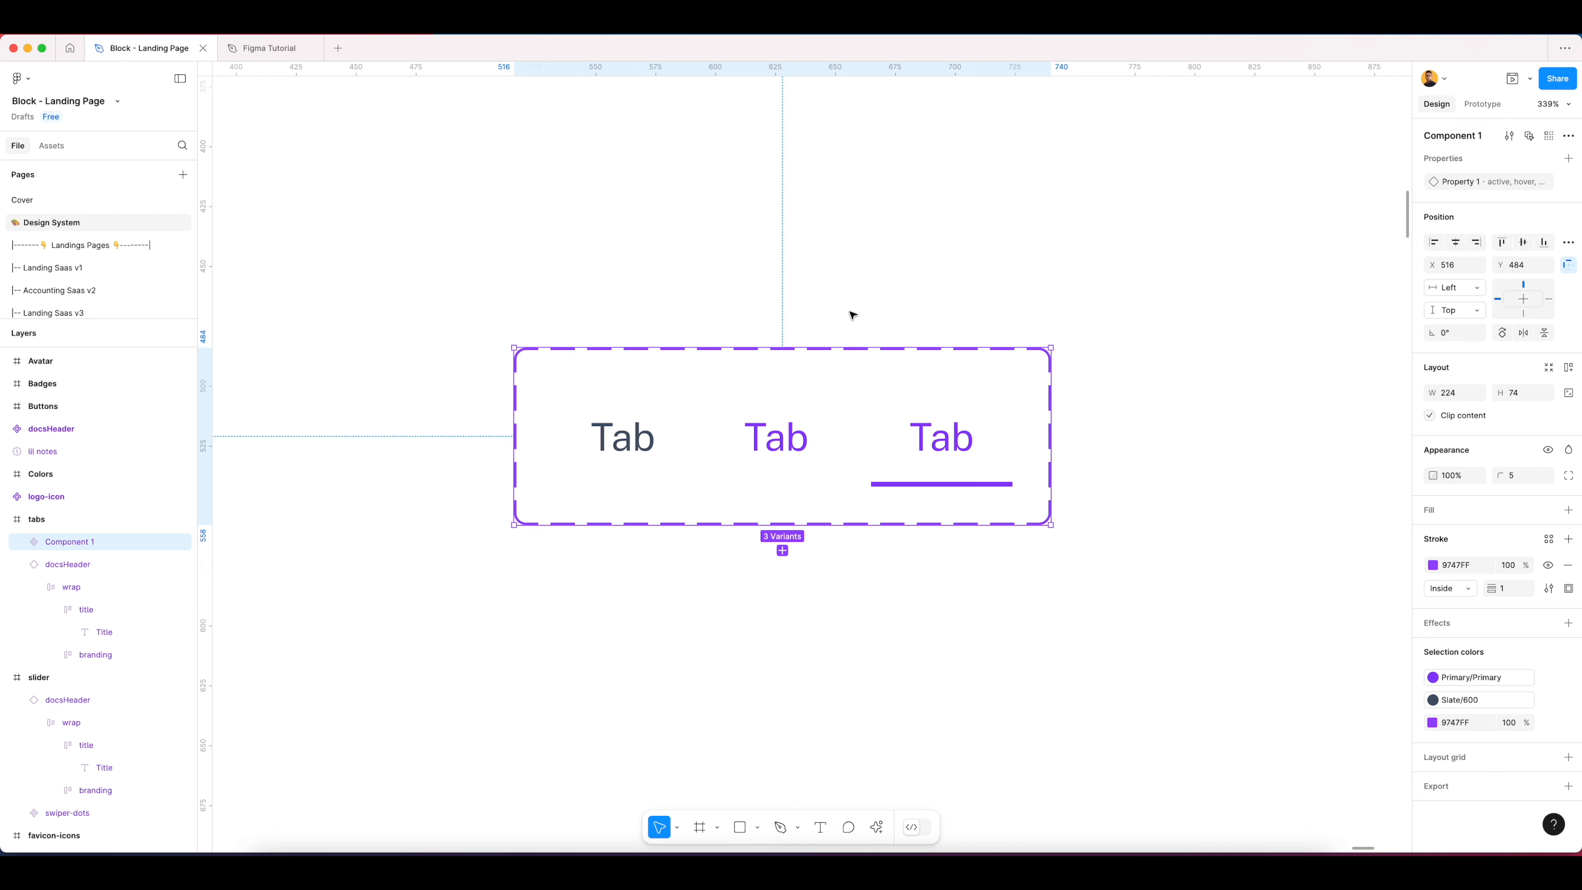
Step: Rename the new component set as tabs
key("super+r")
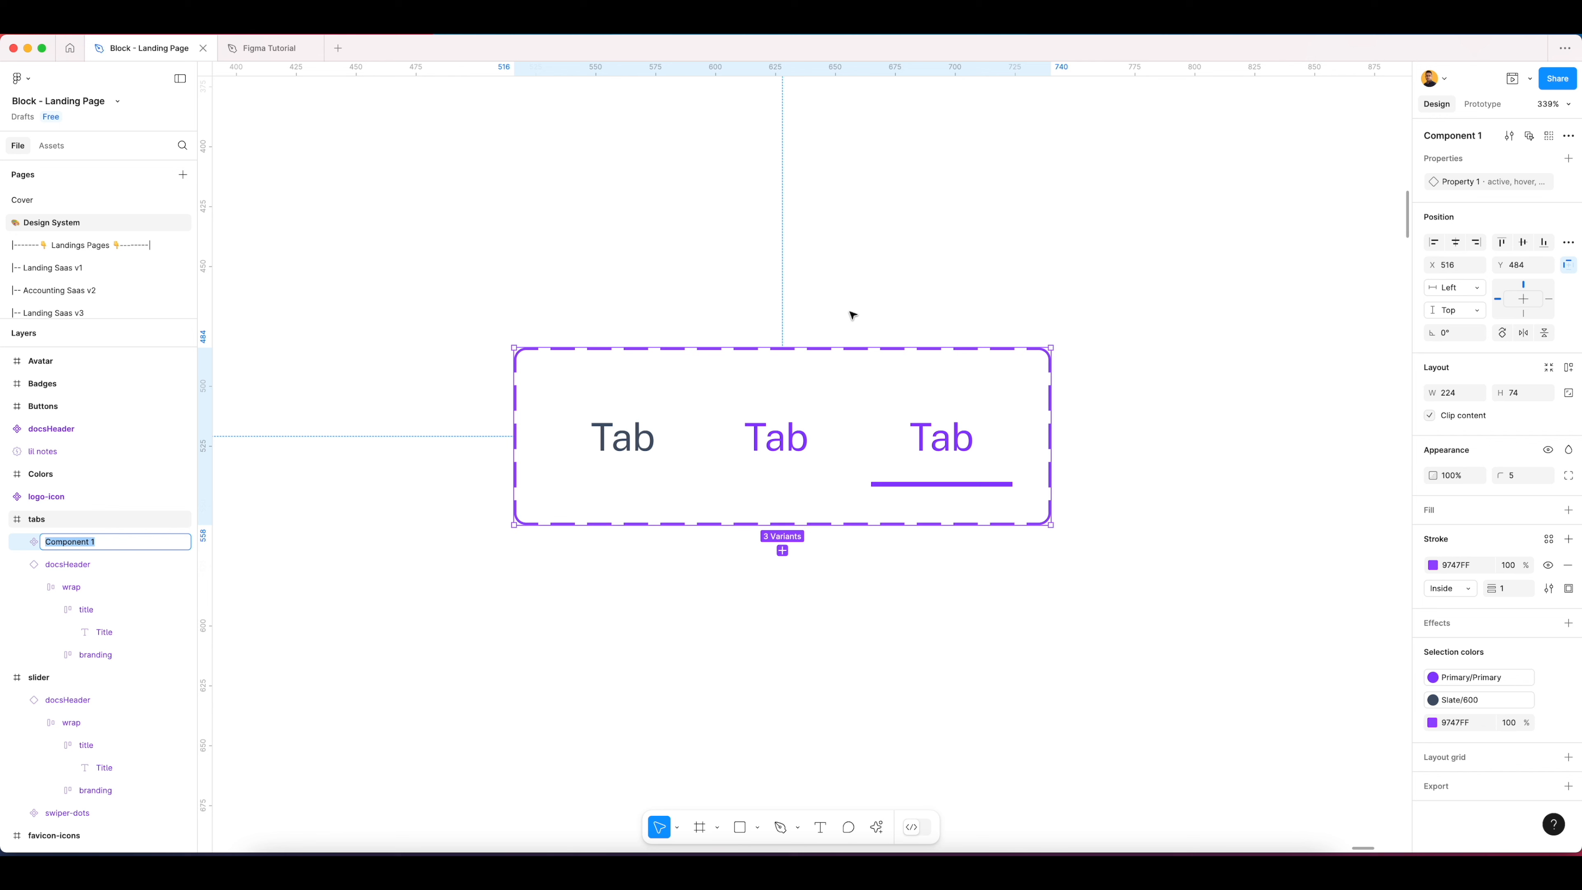
type("tabs")
key("Return")
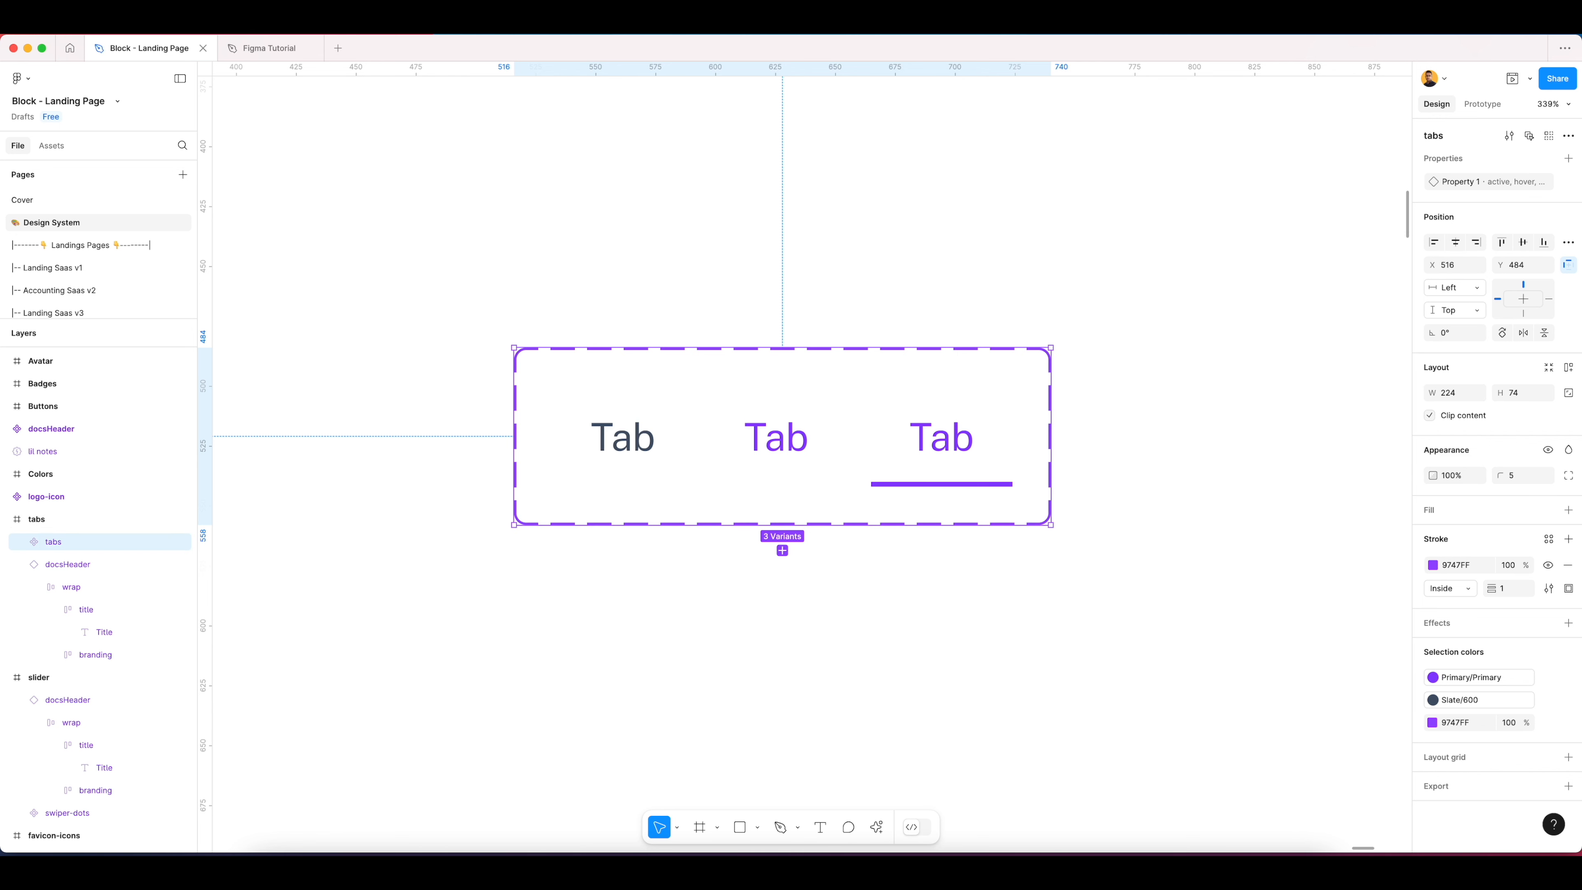
left_click(716, 295)
scroll(938, 289, "down", 3)
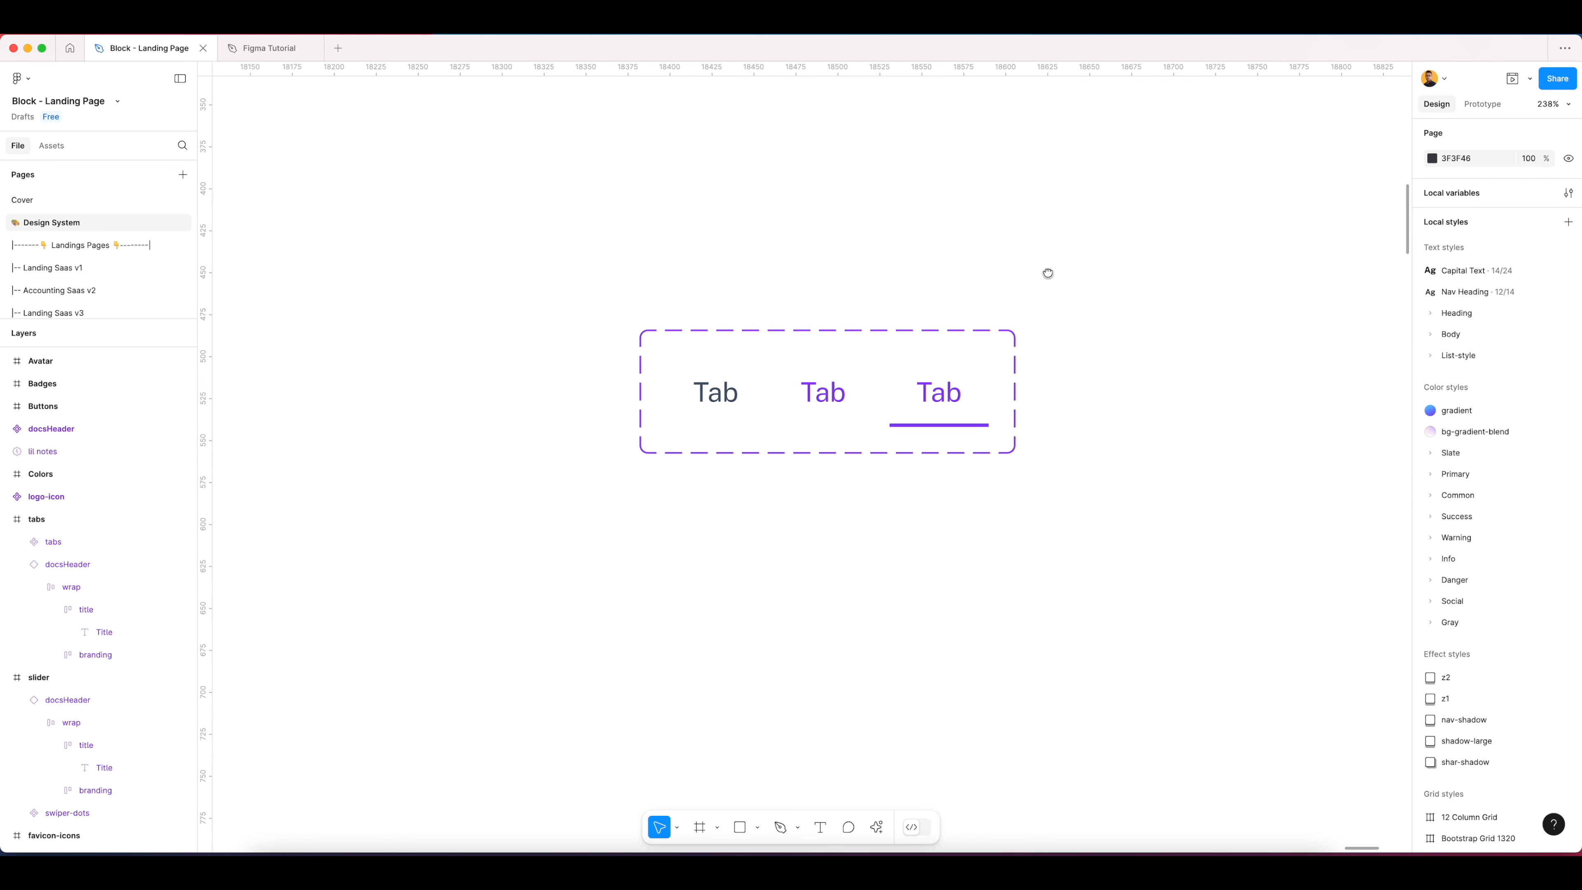
Step: Rename the variant property of the tabs component set as Tabs
left_click_drag(1054, 274, 1028, 268)
left_click(908, 358)
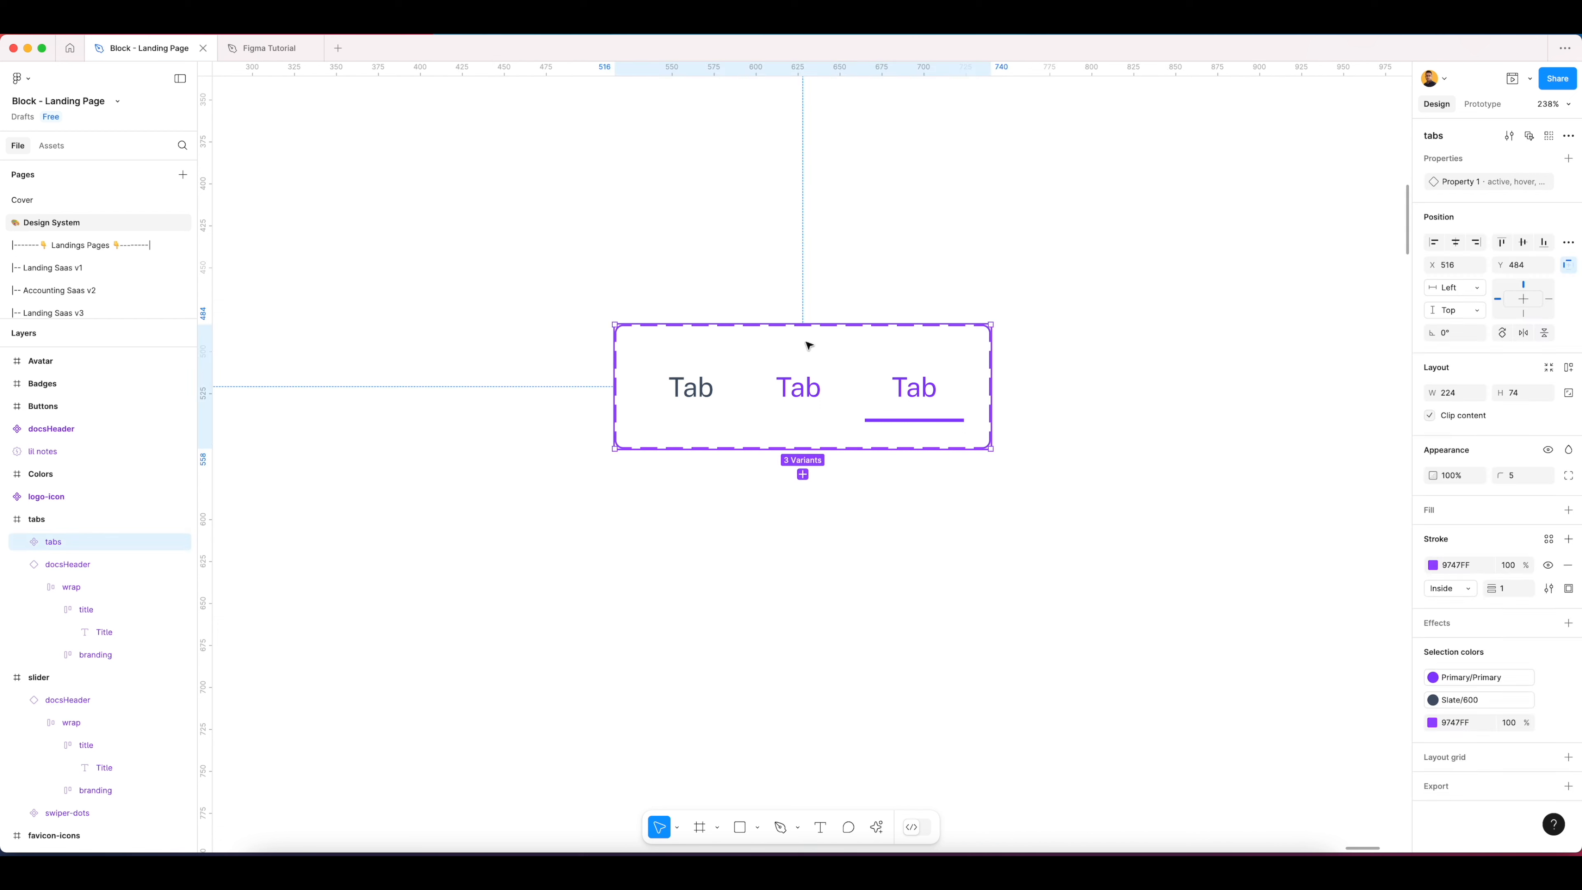
double_click(1468, 188)
type("Tabs")
key("Return")
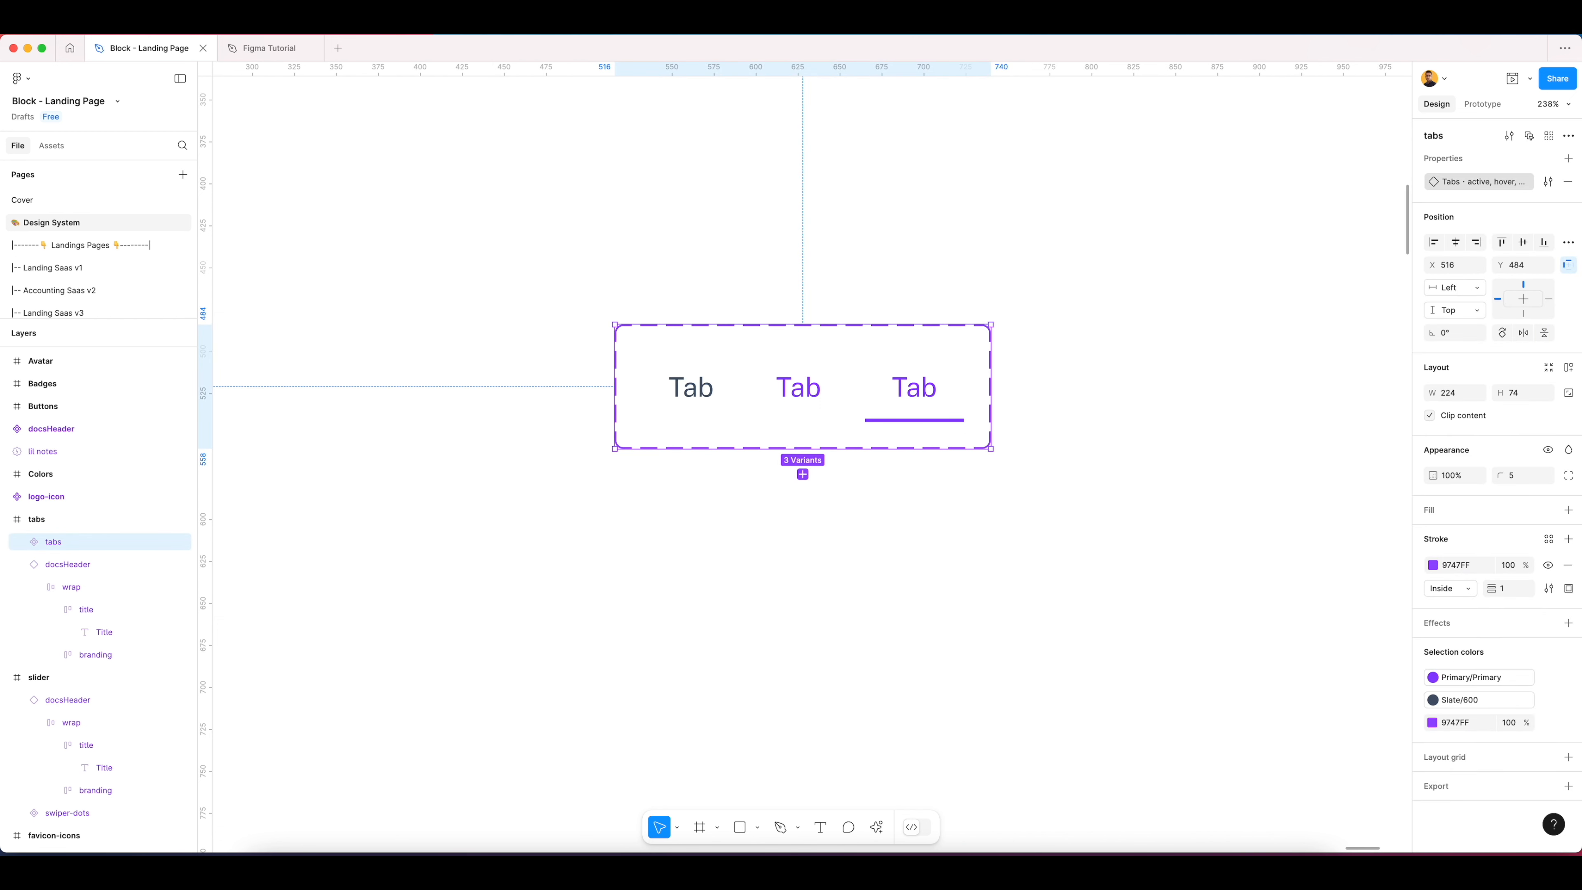
left_click(1025, 245)
Step: Place a test instance of the normal tab on the canvas below the component set
left_click(697, 399)
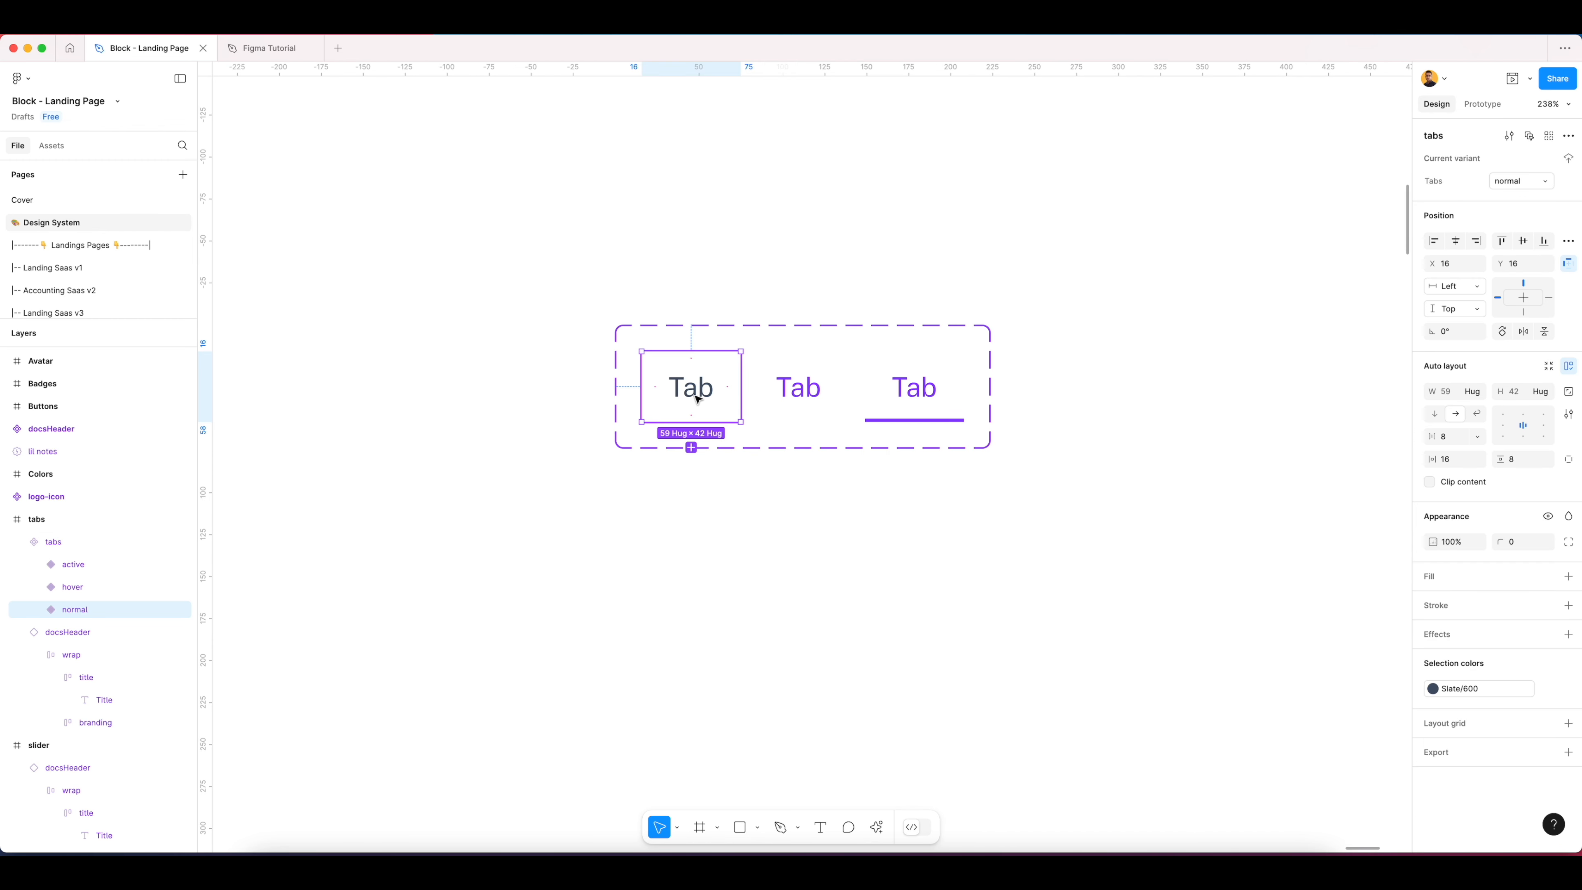
left_click_drag(700, 400, 760, 560)
left_click(825, 546)
left_click(741, 546)
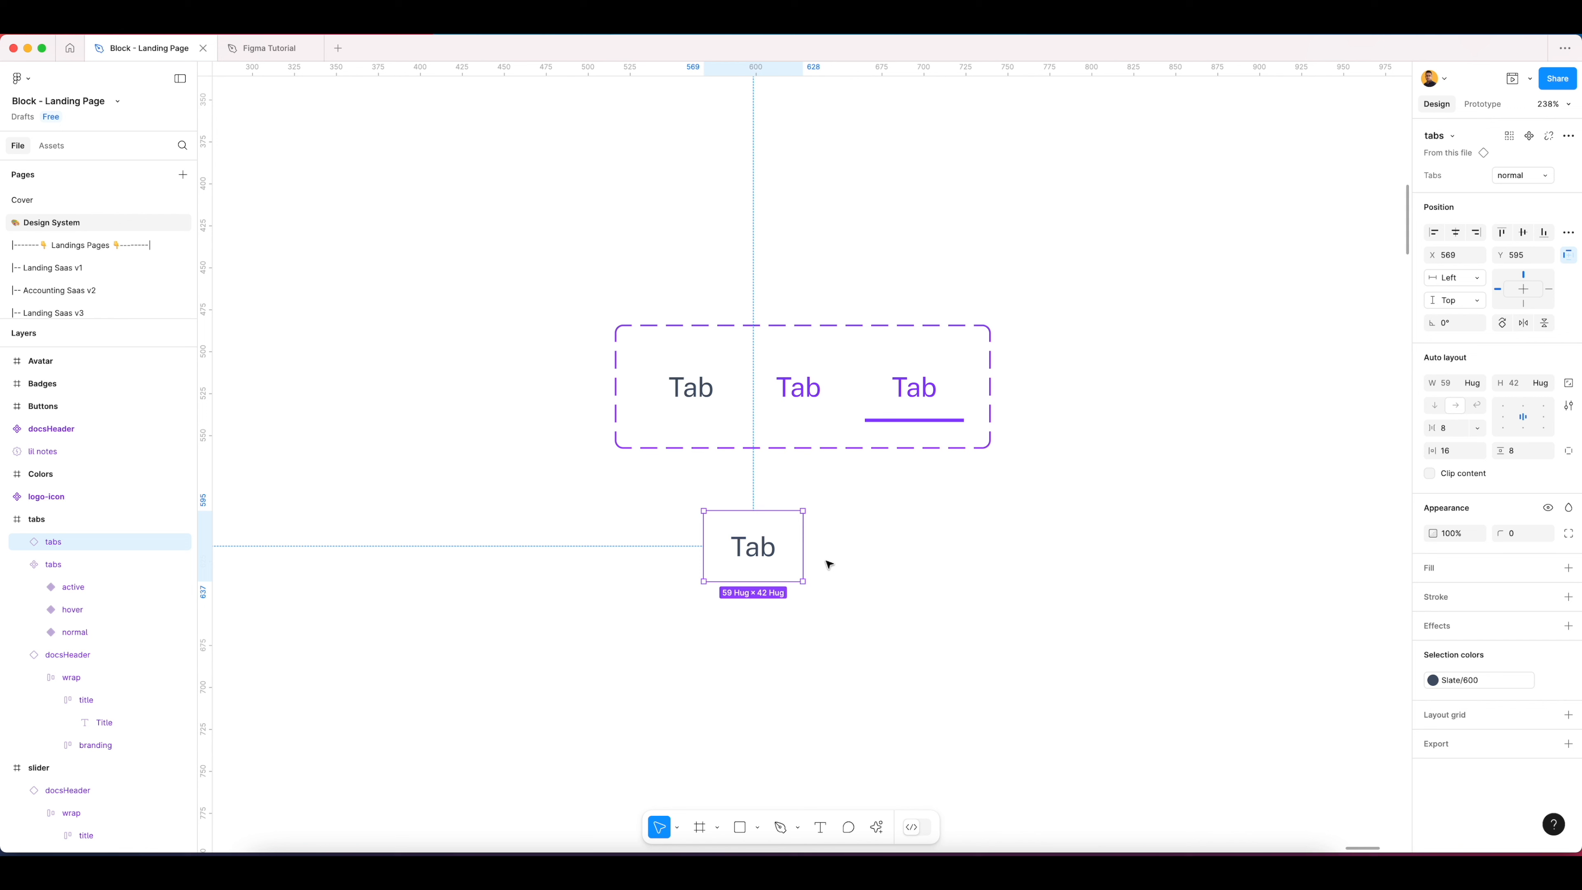
Step: Preview the hover and active variants on the test instance and delete it
left_click(1520, 177)
left_click(1478, 164)
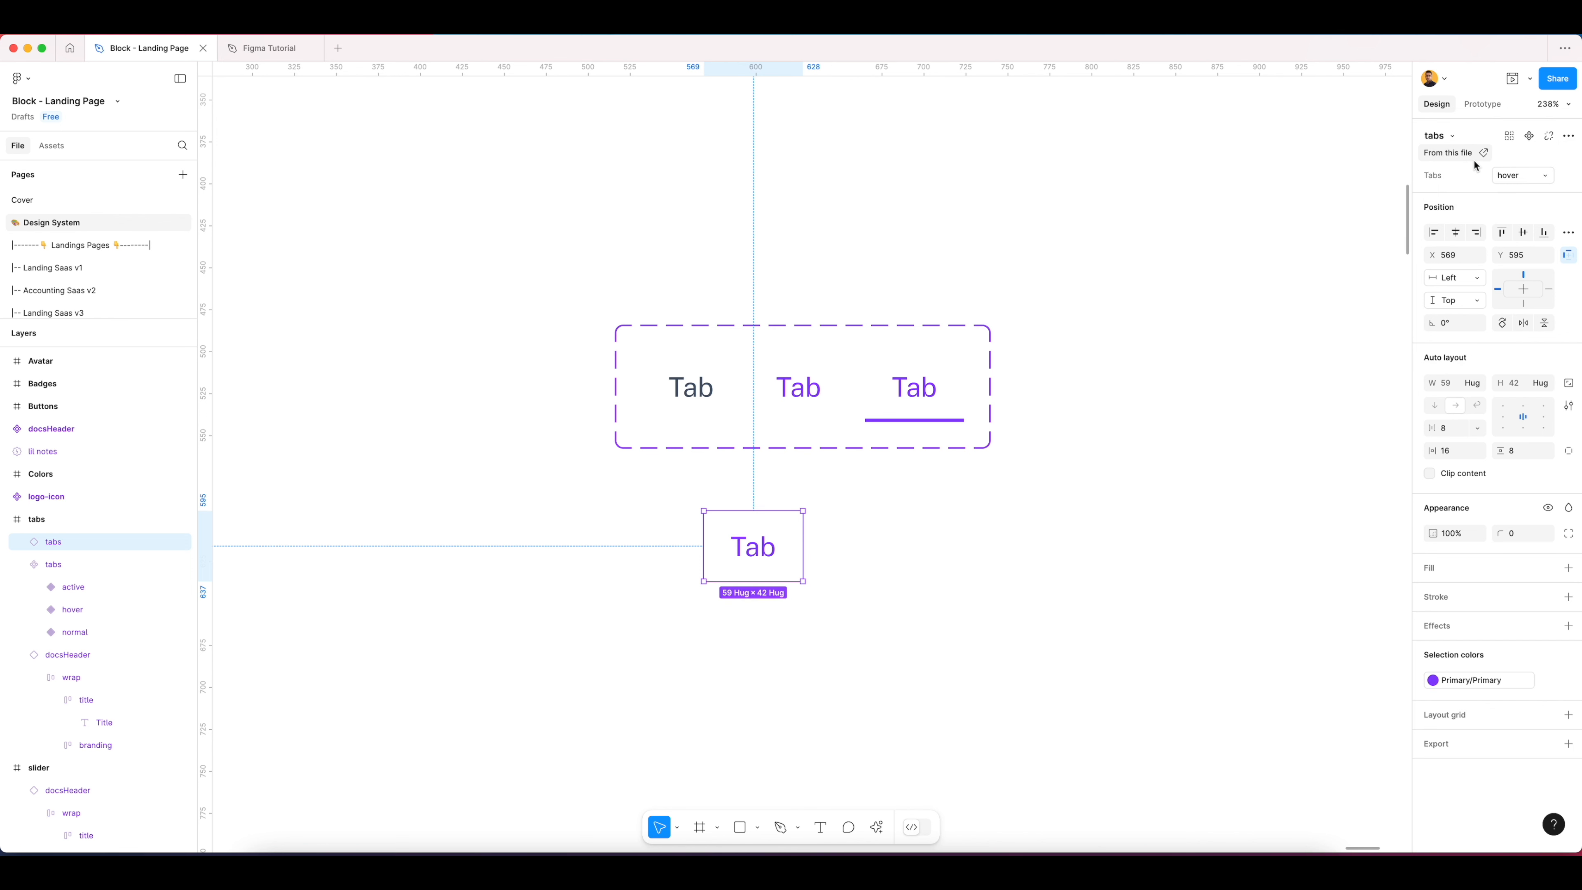
left_click(1520, 176)
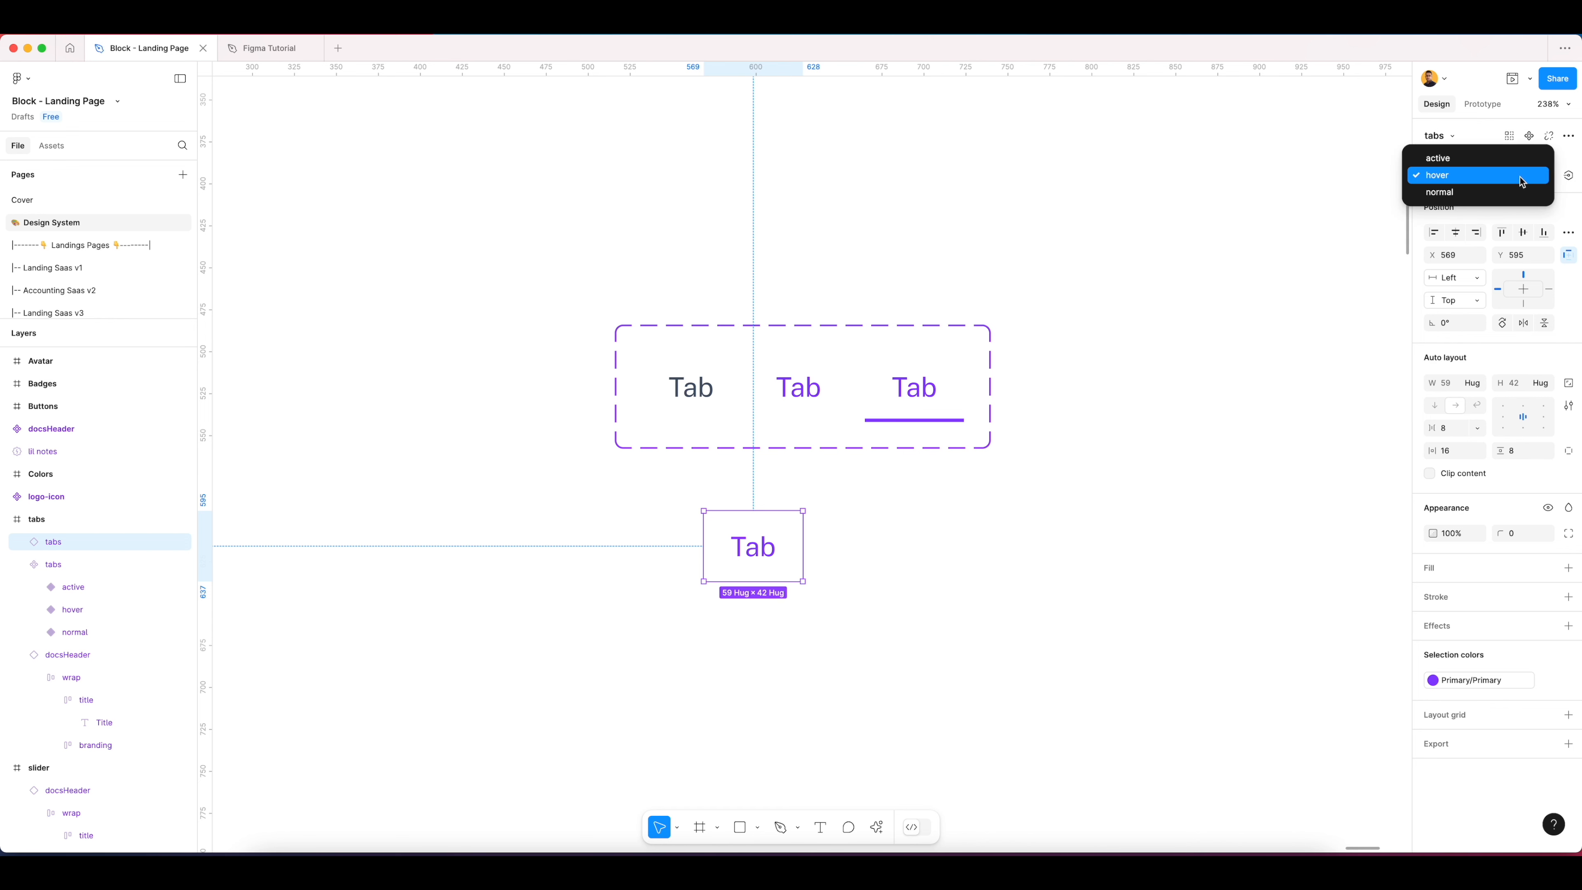
left_click(1465, 160)
left_click(980, 523)
left_click_drag(909, 507, 747, 589)
left_click(886, 522)
left_click(790, 553)
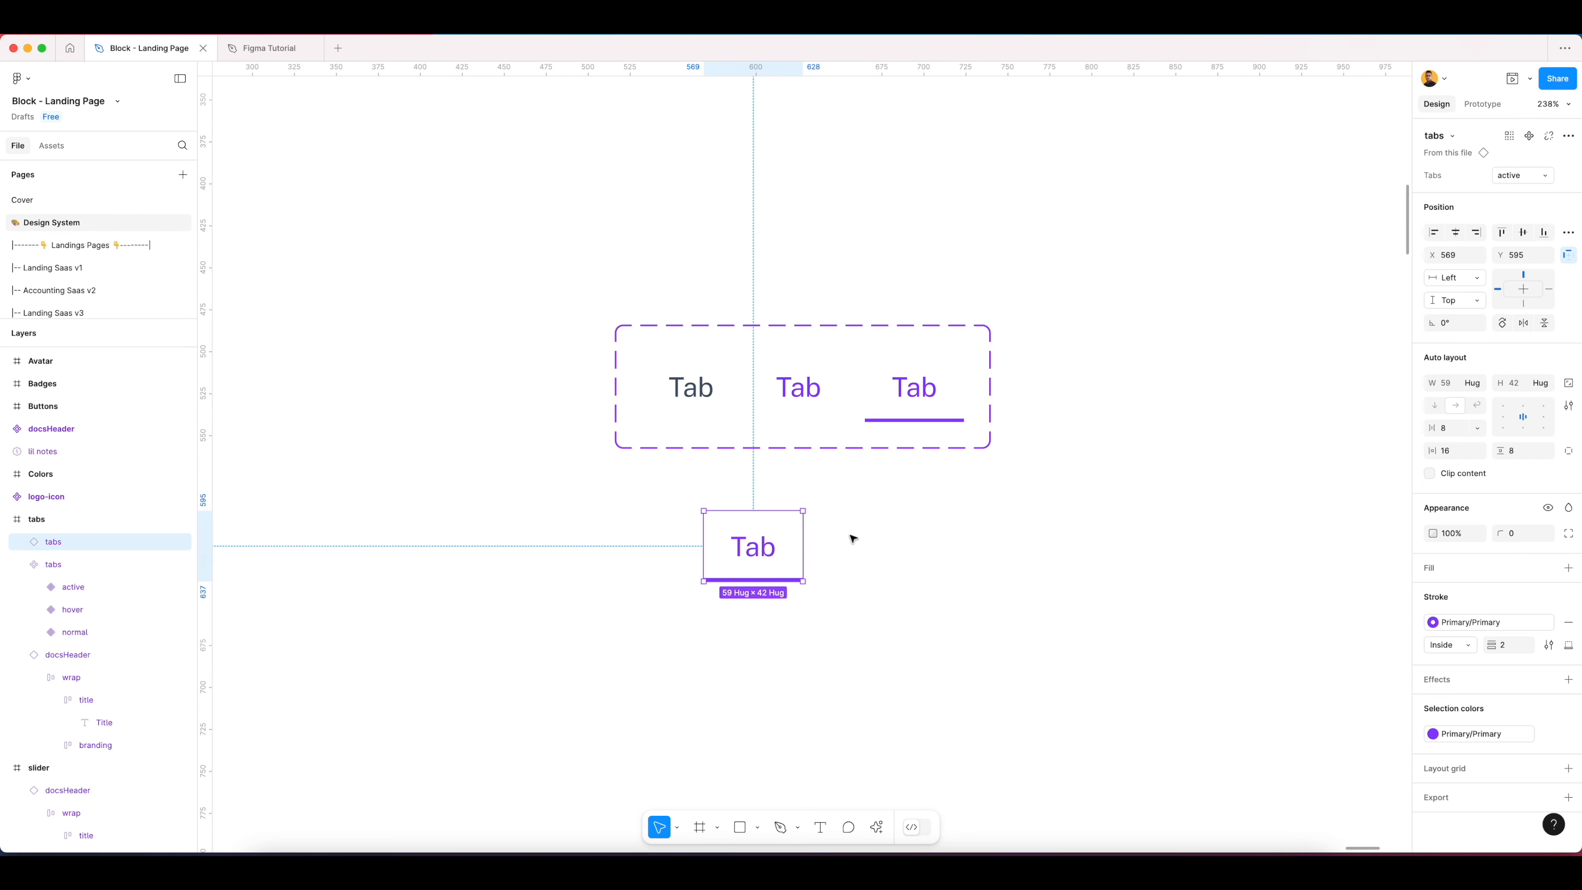
key("Delete")
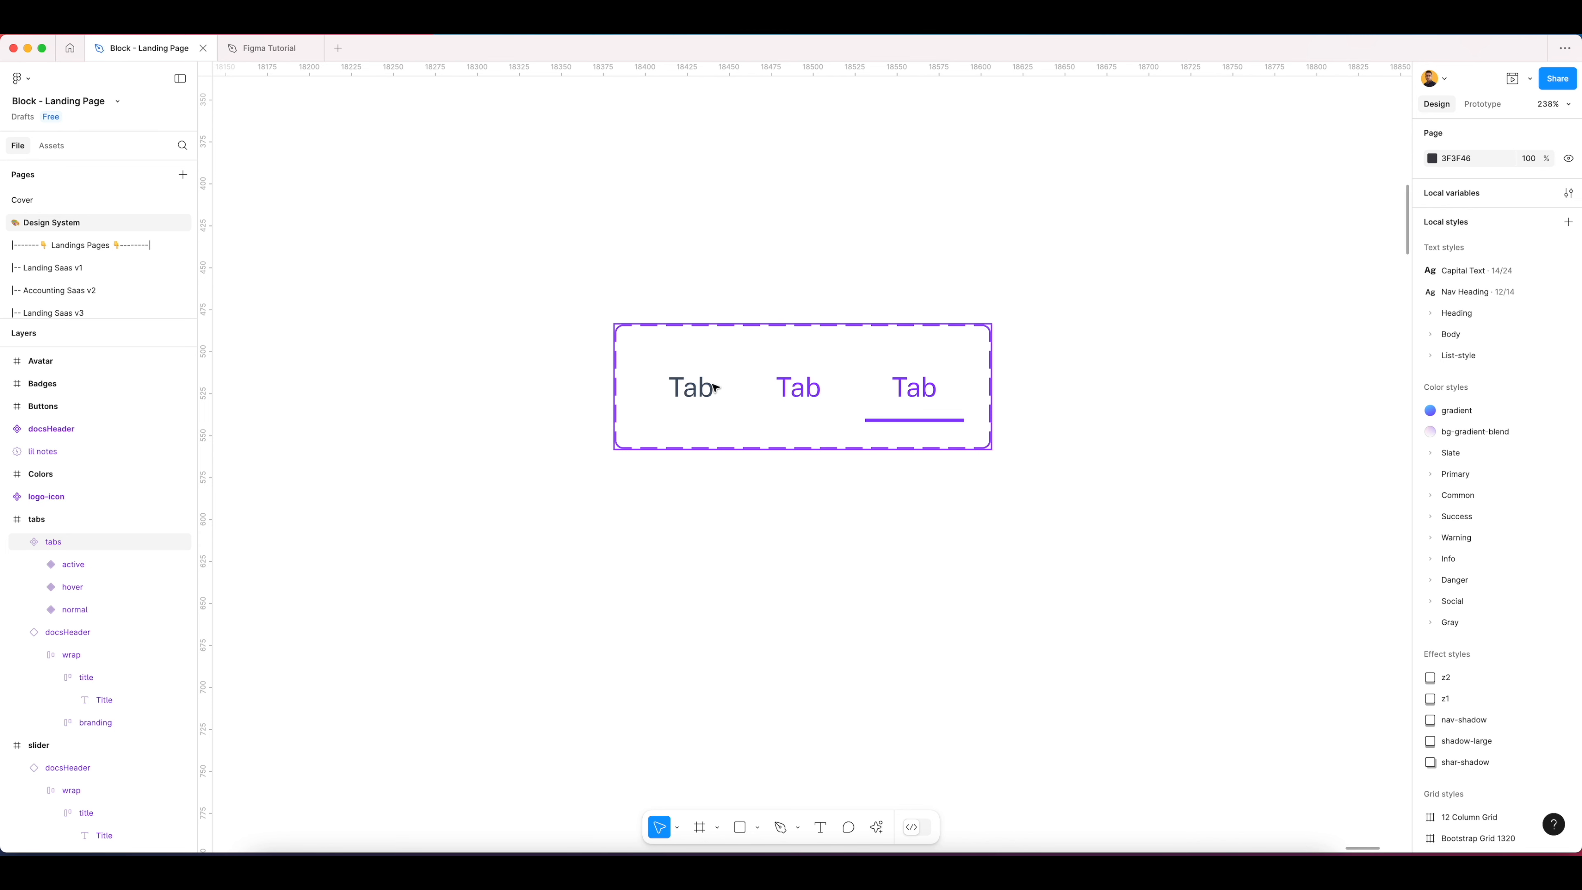
Step: Add a text property named Tab Text with the value Tab Name to the tabs component set
left_click(717, 387)
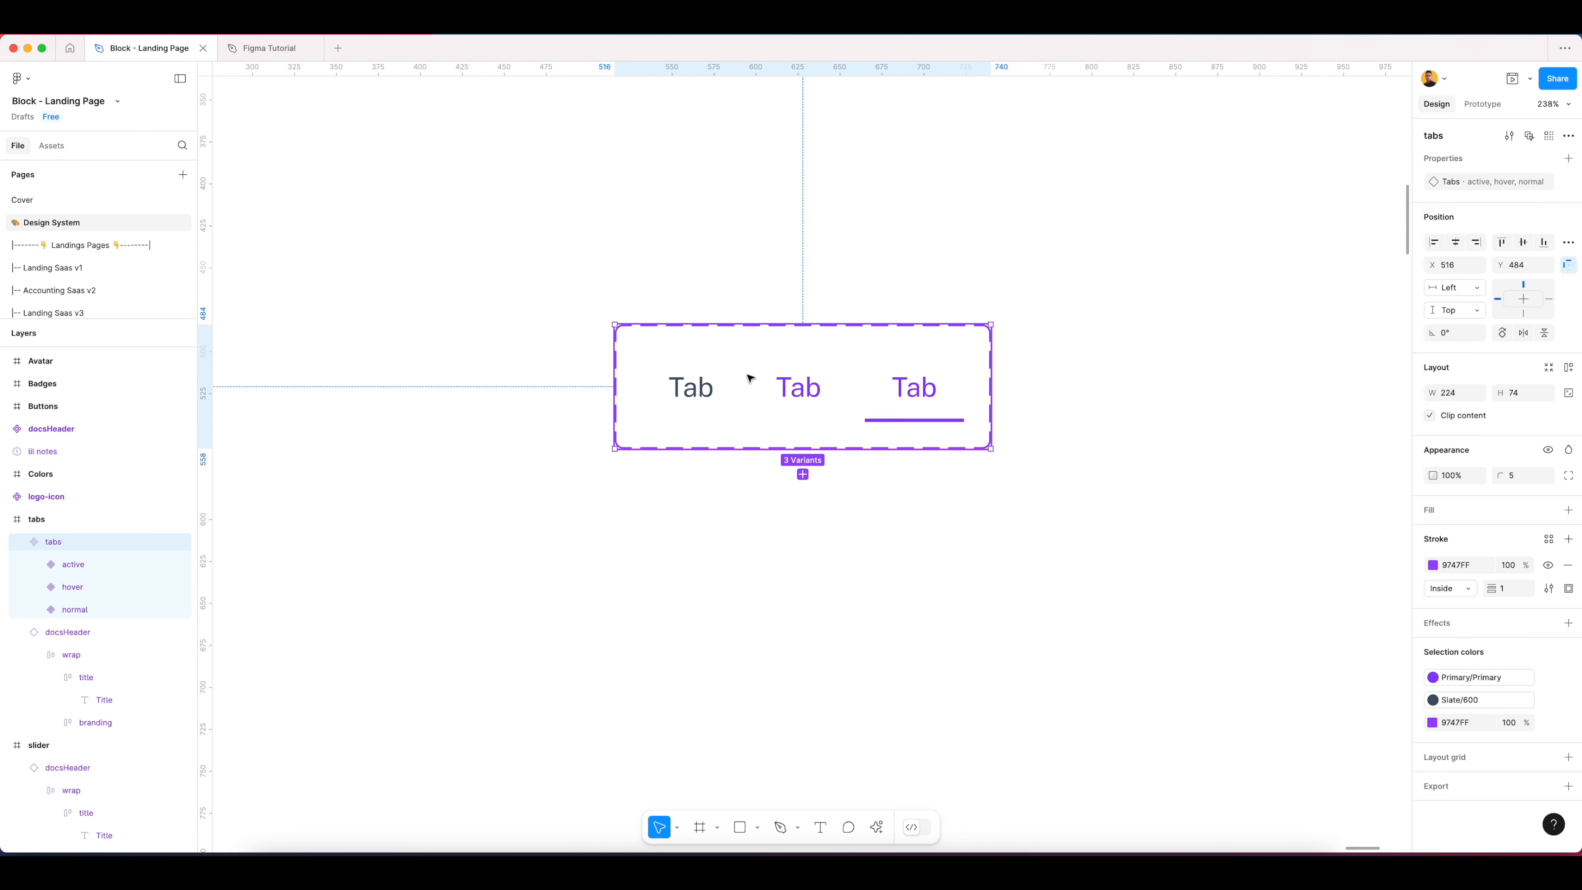
left_click(1569, 158)
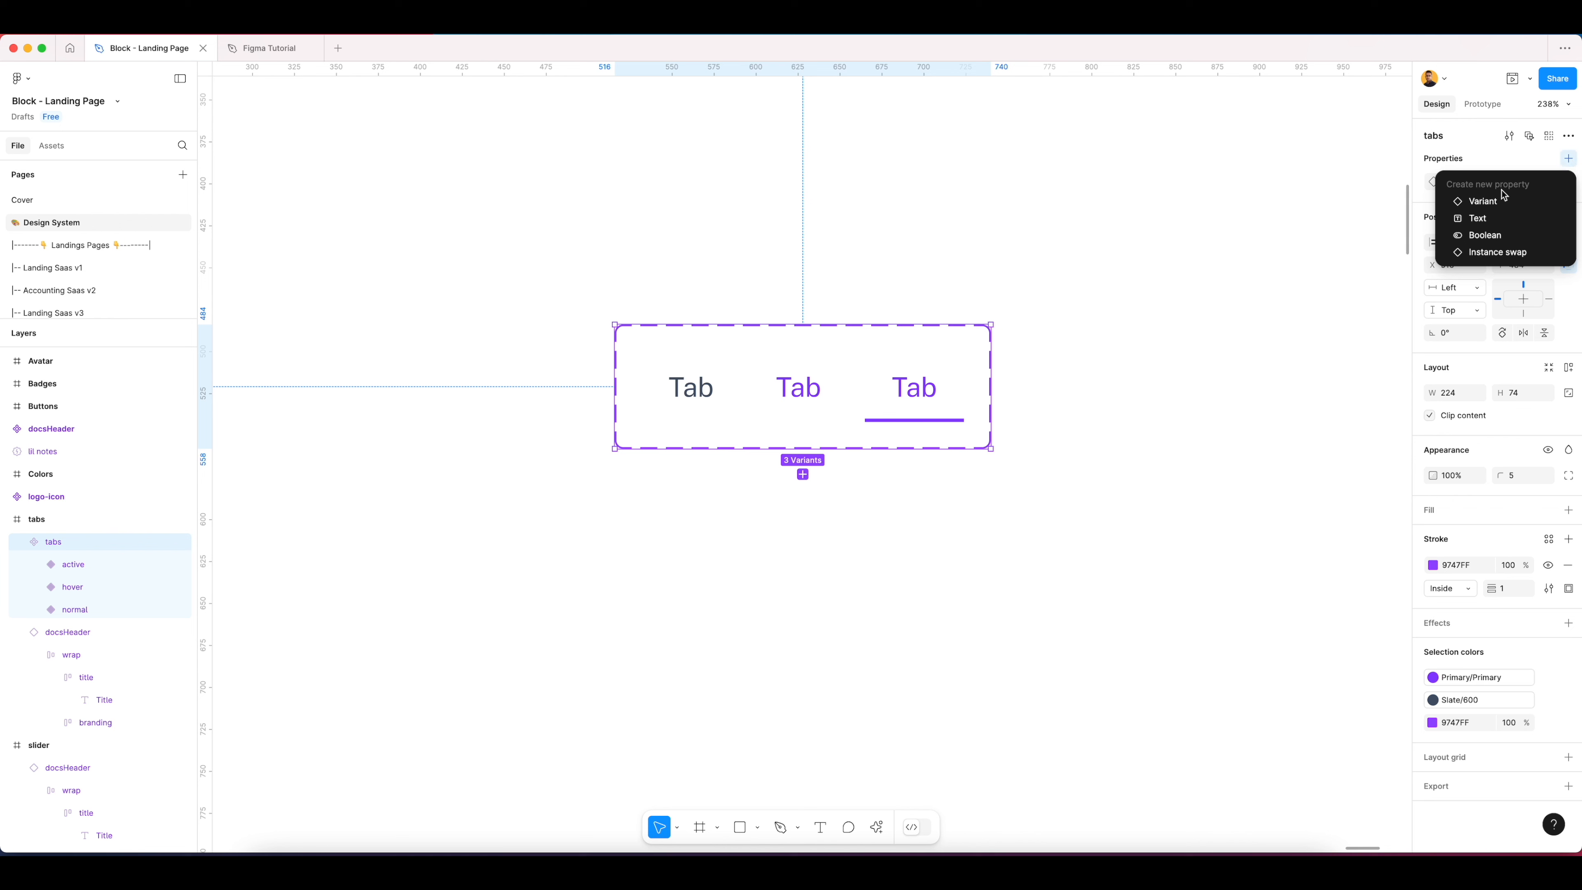
left_click(1482, 218)
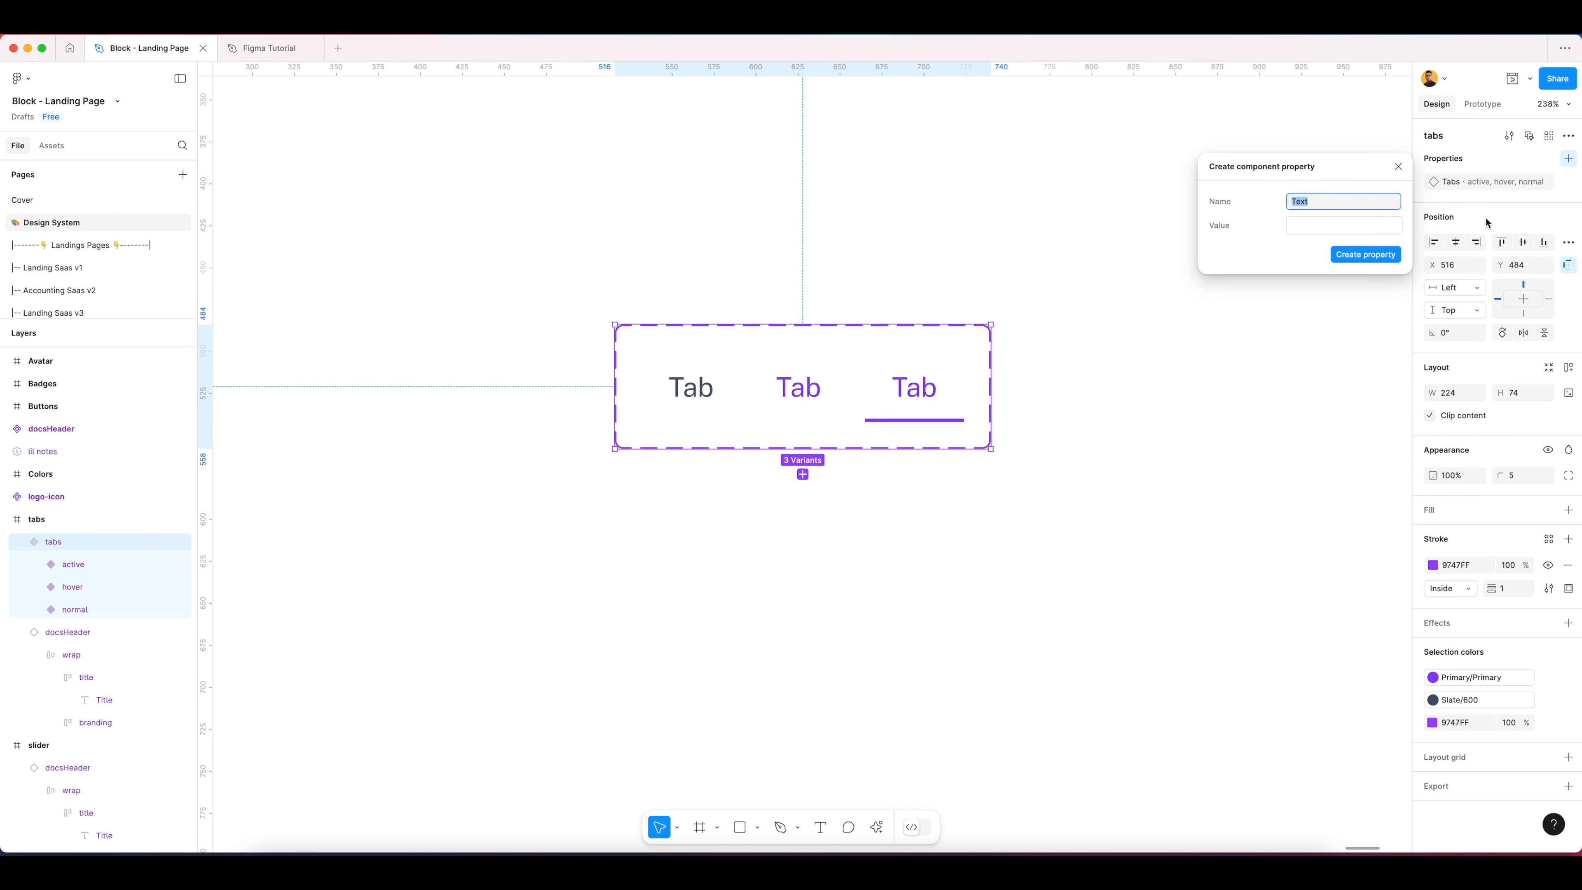
left_click(1292, 201)
type("Tabs")
key("BackSpace")
left_click(1322, 230)
type("Tabs")
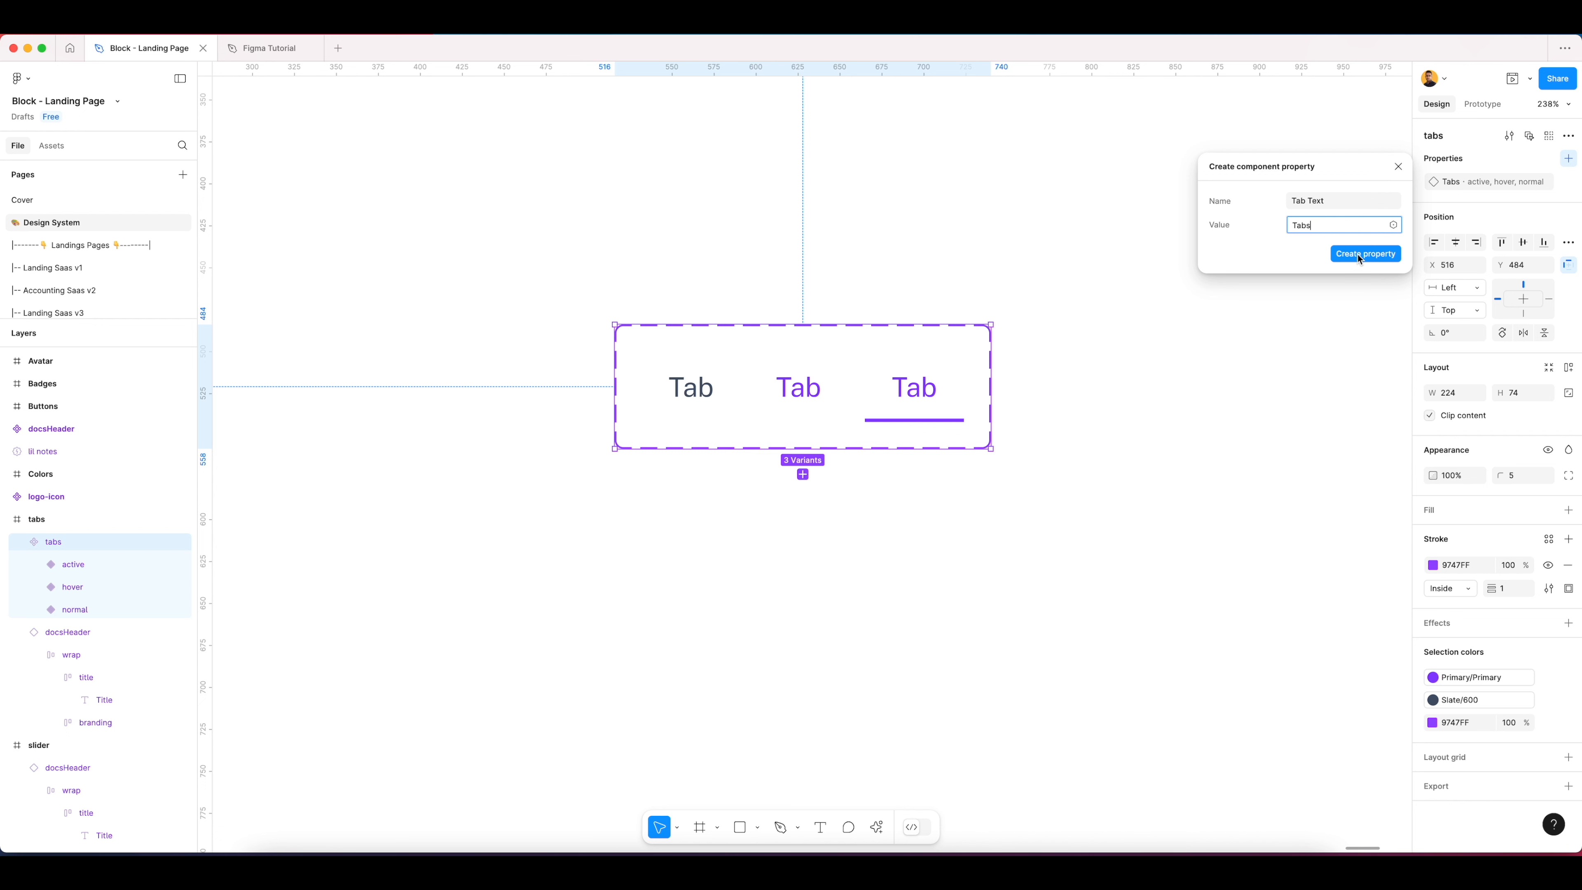
type("Name")
left_click(1366, 254)
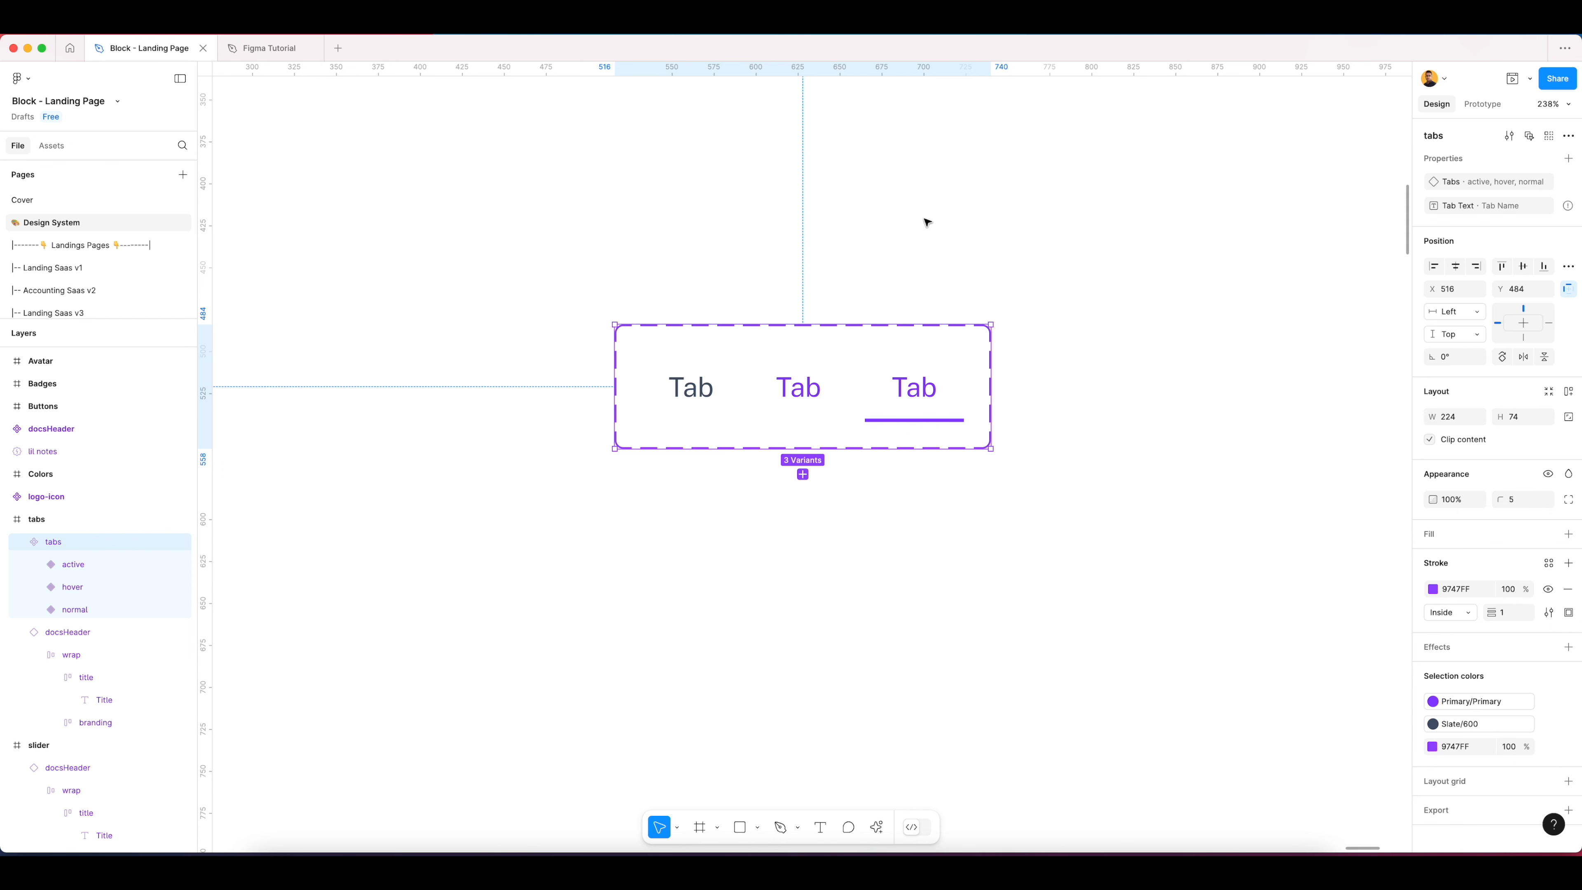
left_click(923, 232)
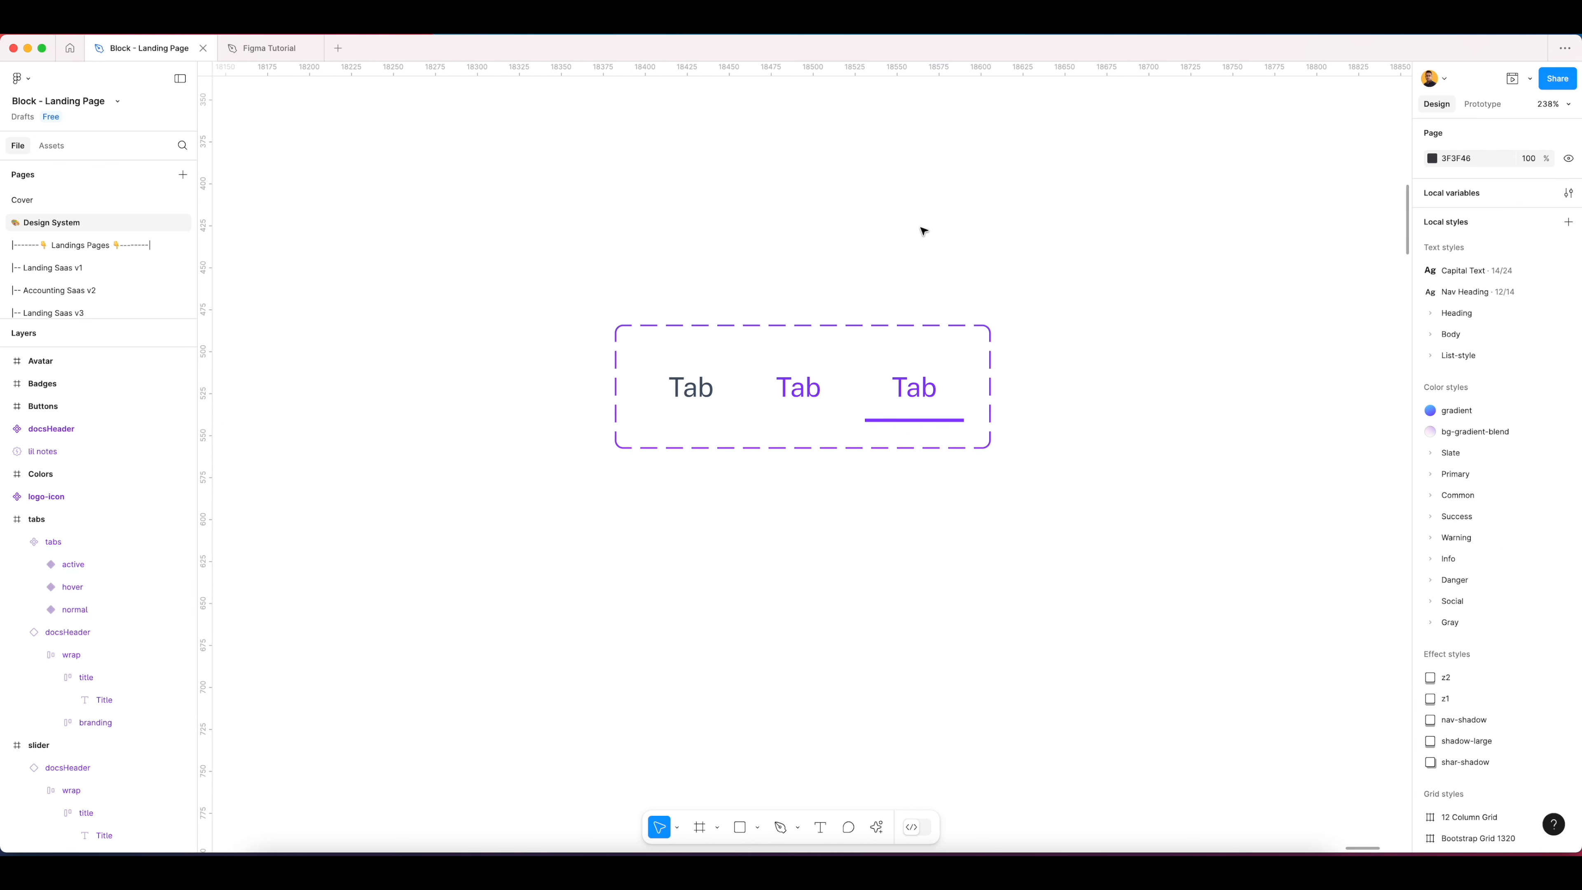
Step: Link the text layers of the normal, hover and active variants to the Tab Text property
double_click(689, 397)
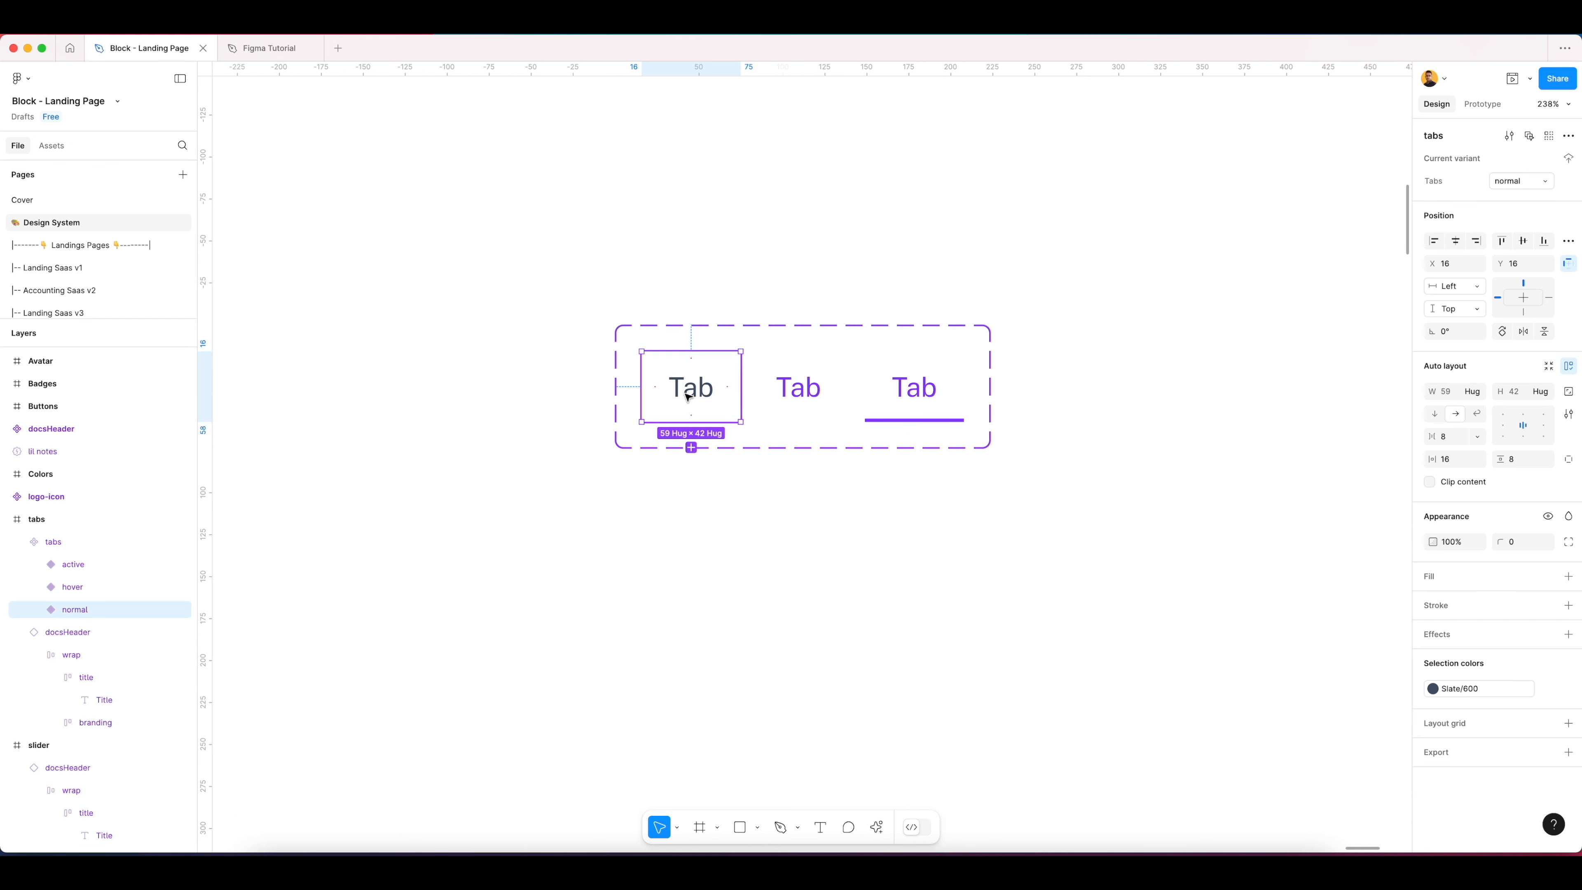
left_click(688, 398)
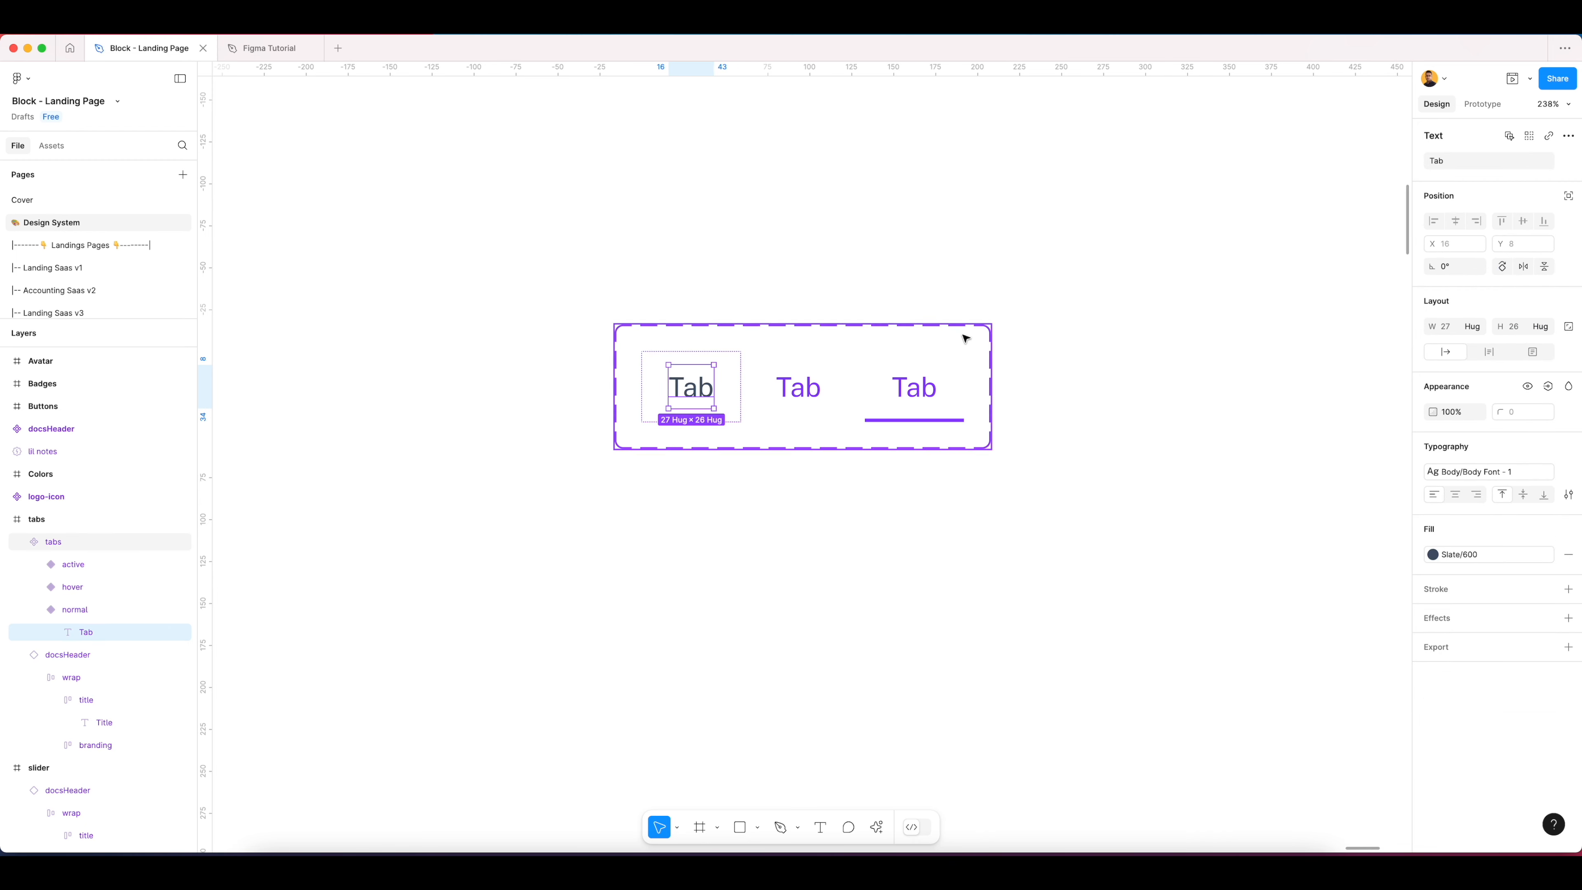
left_click(1568, 161)
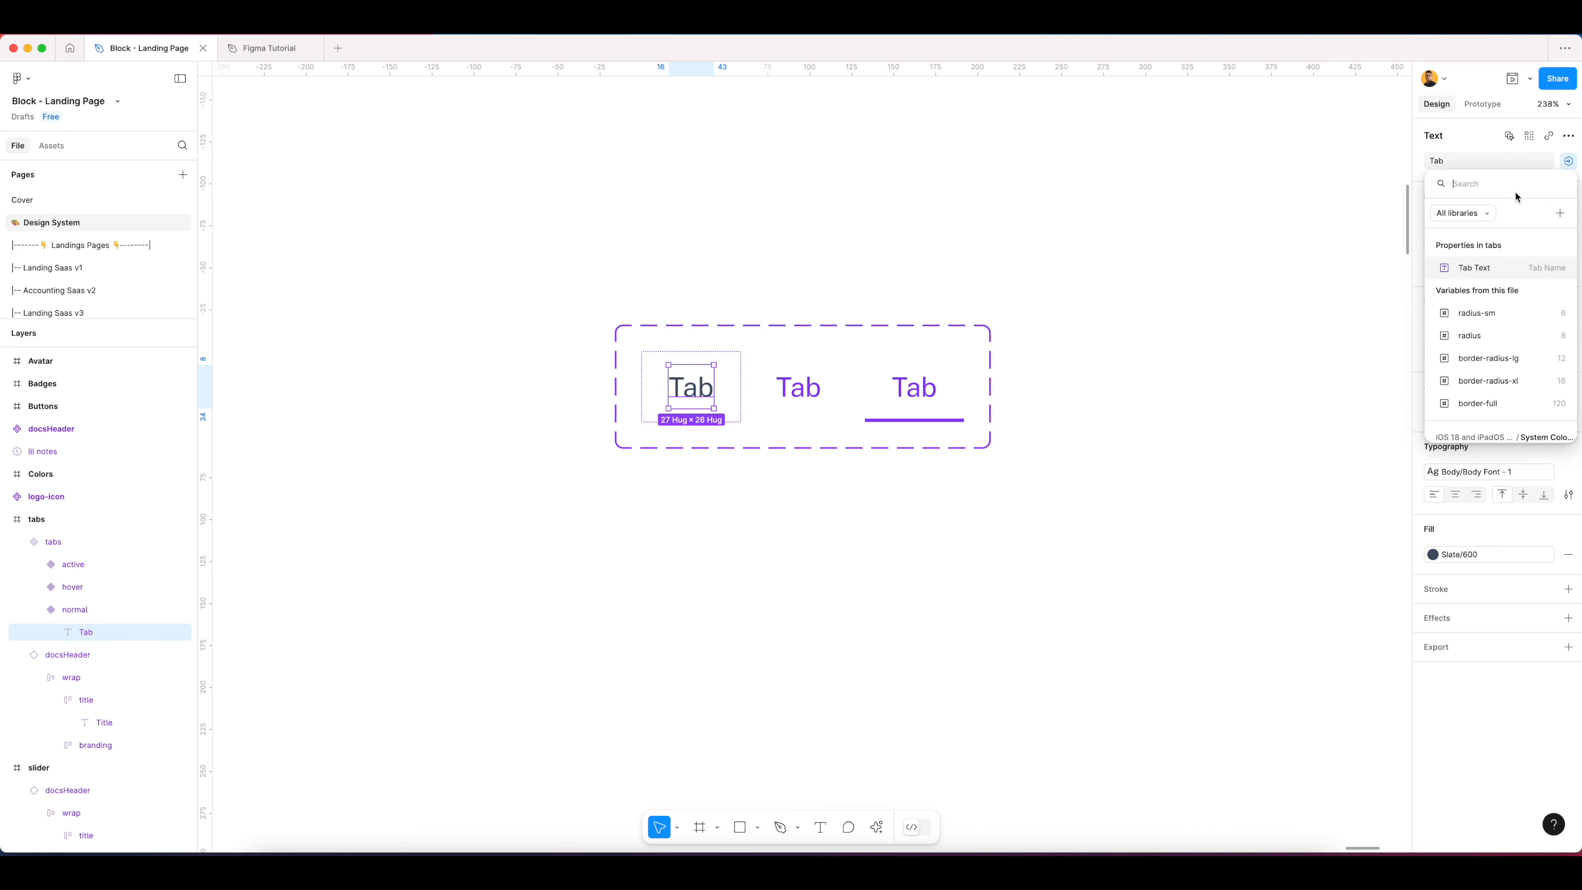
left_click(1067, 369)
left_click(815, 391, "super")
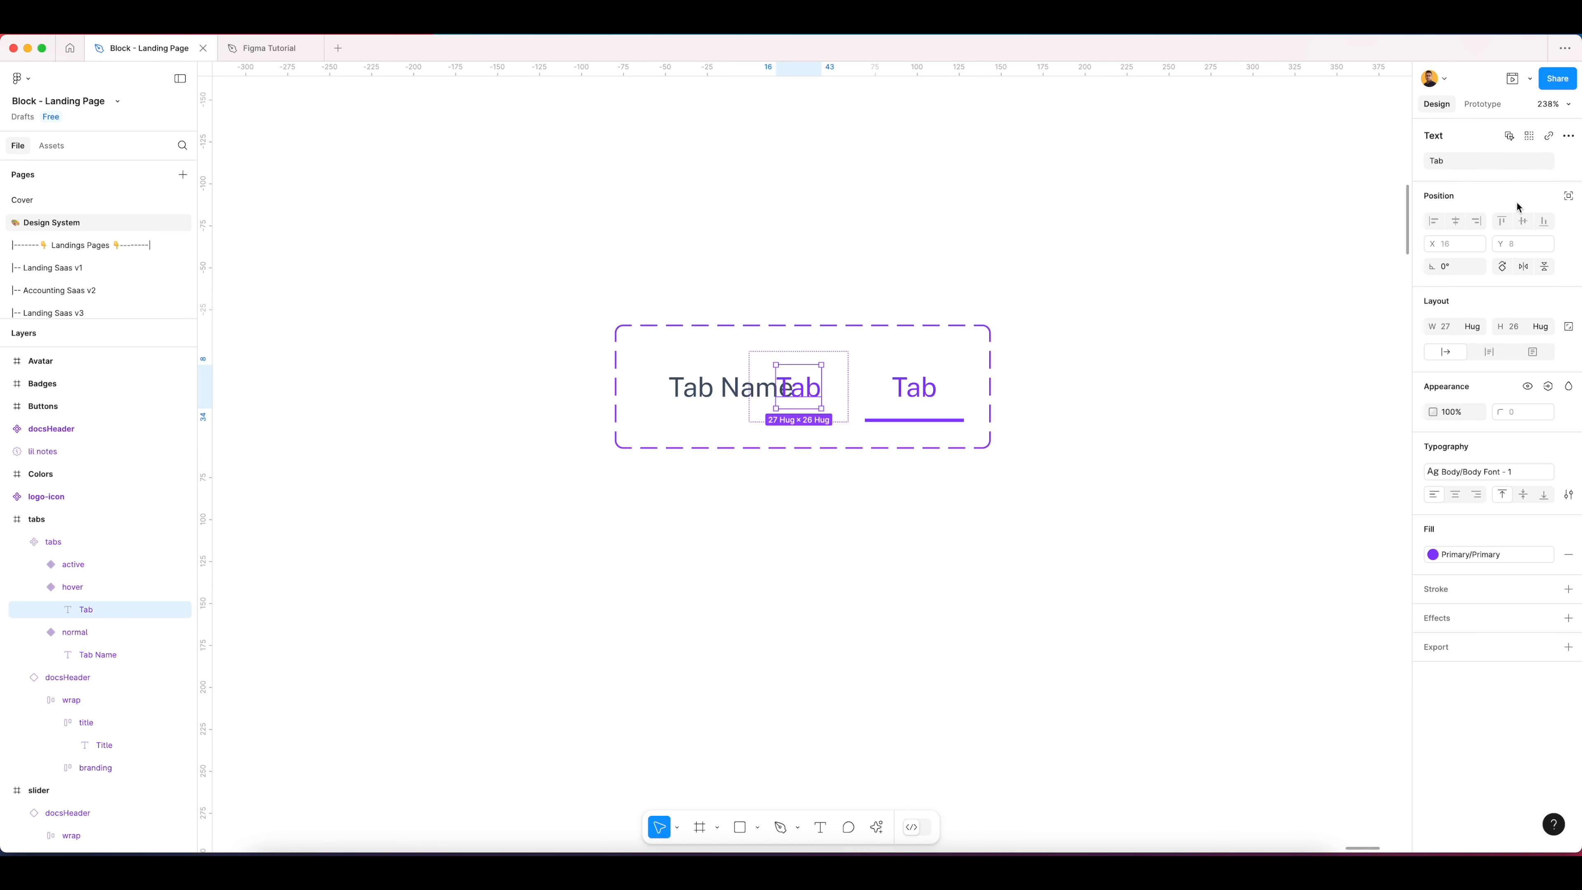
left_click(1569, 160)
left_click(1480, 269)
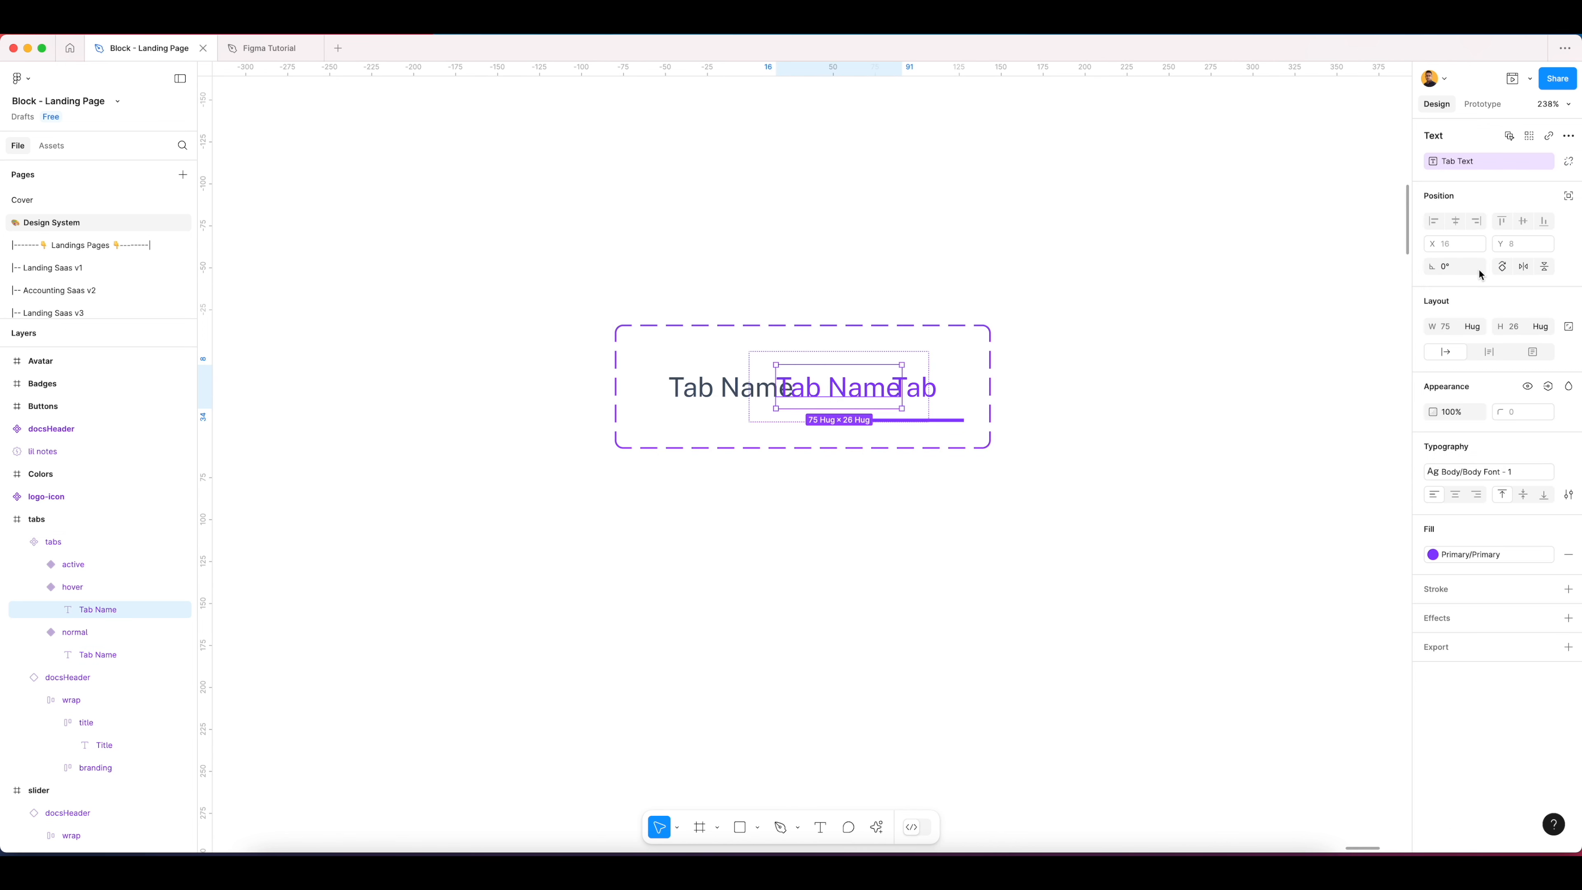
left_click(916, 392, "super")
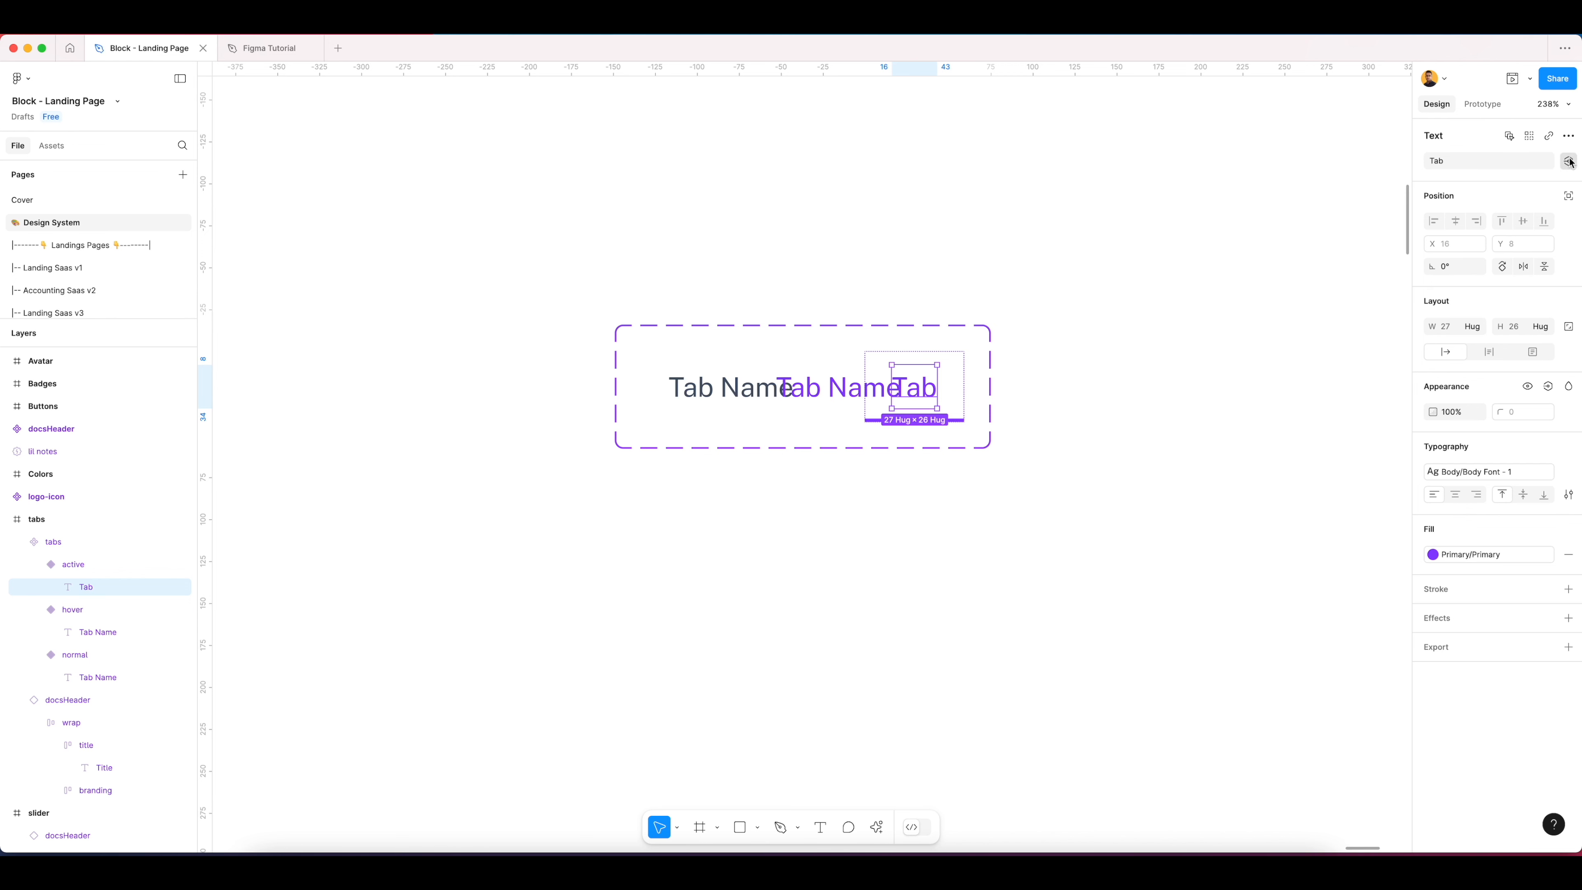
left_click(1569, 161)
left_click(1475, 269)
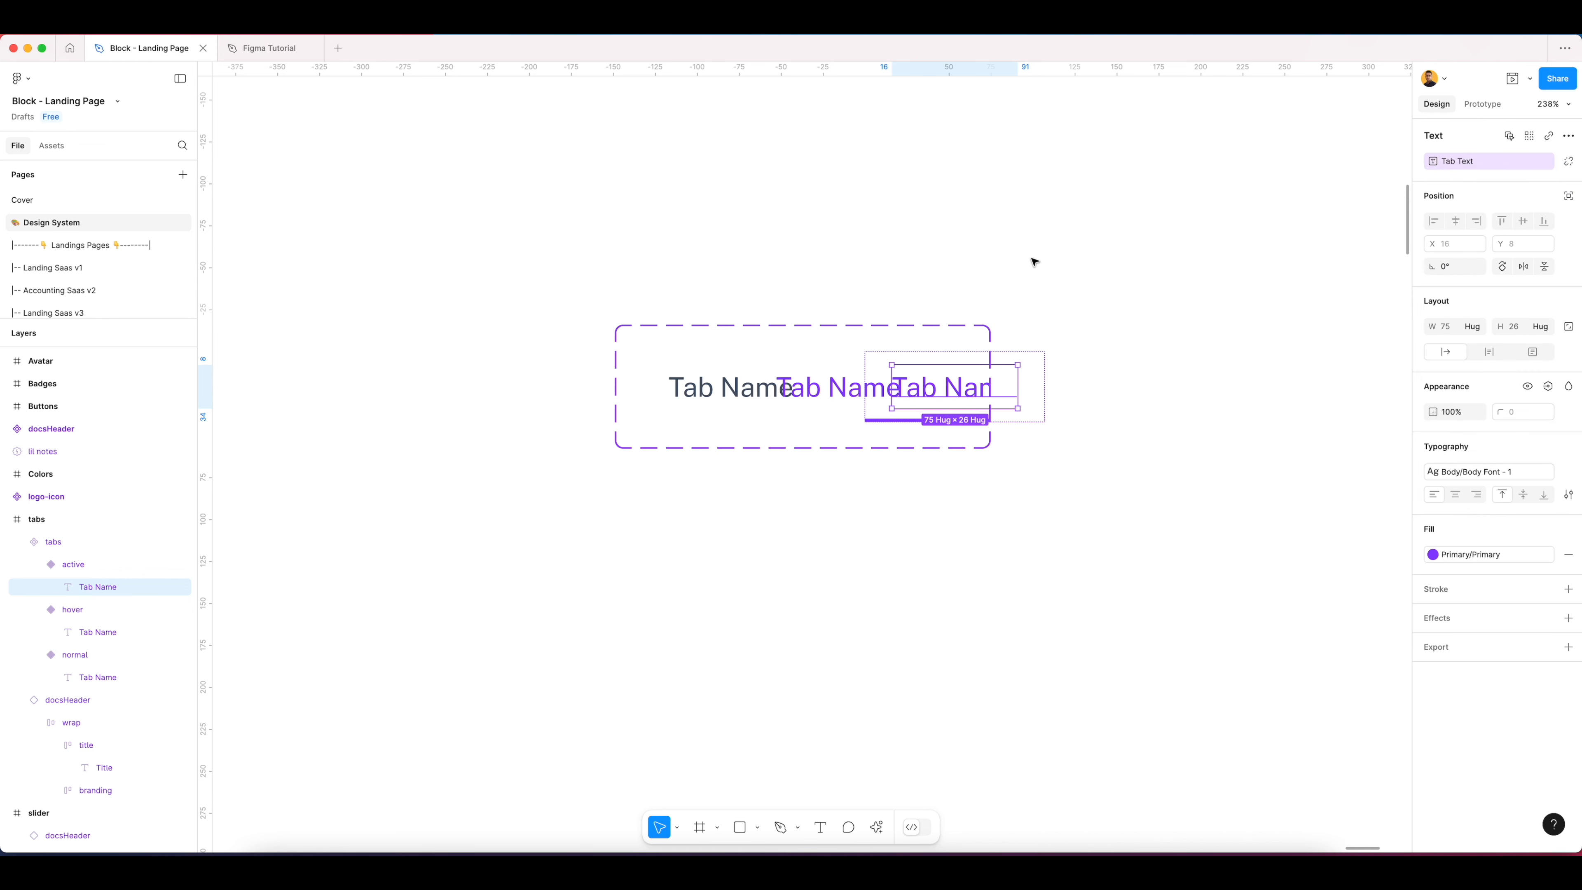
Step: Apply horizontal auto layout to the tabs component set so the three variants line up without overlapping
left_click(879, 332)
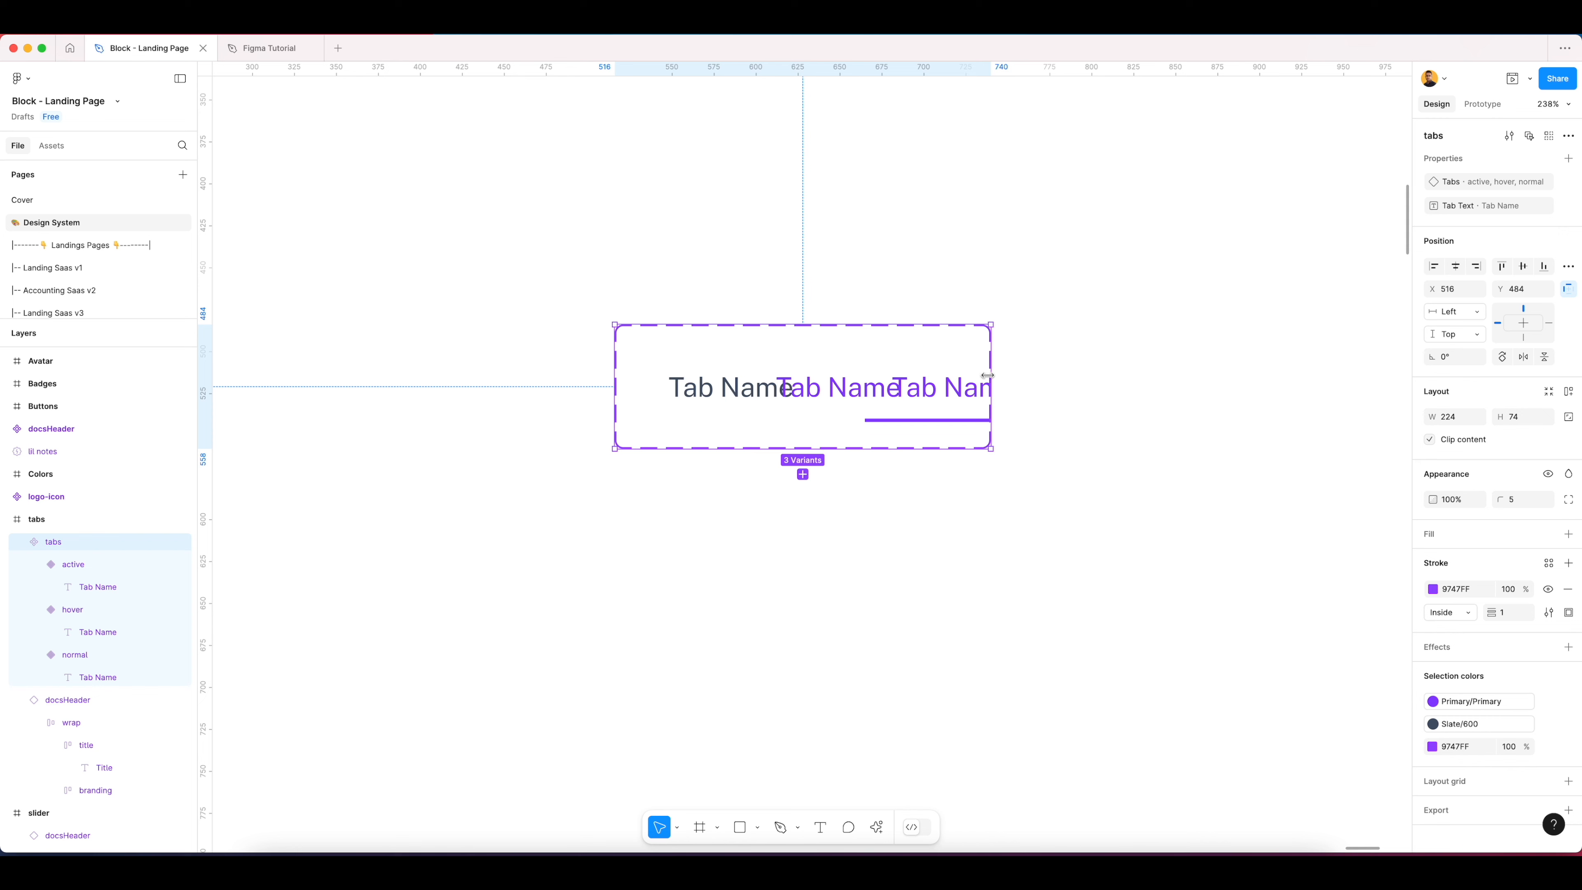
key("shift+a")
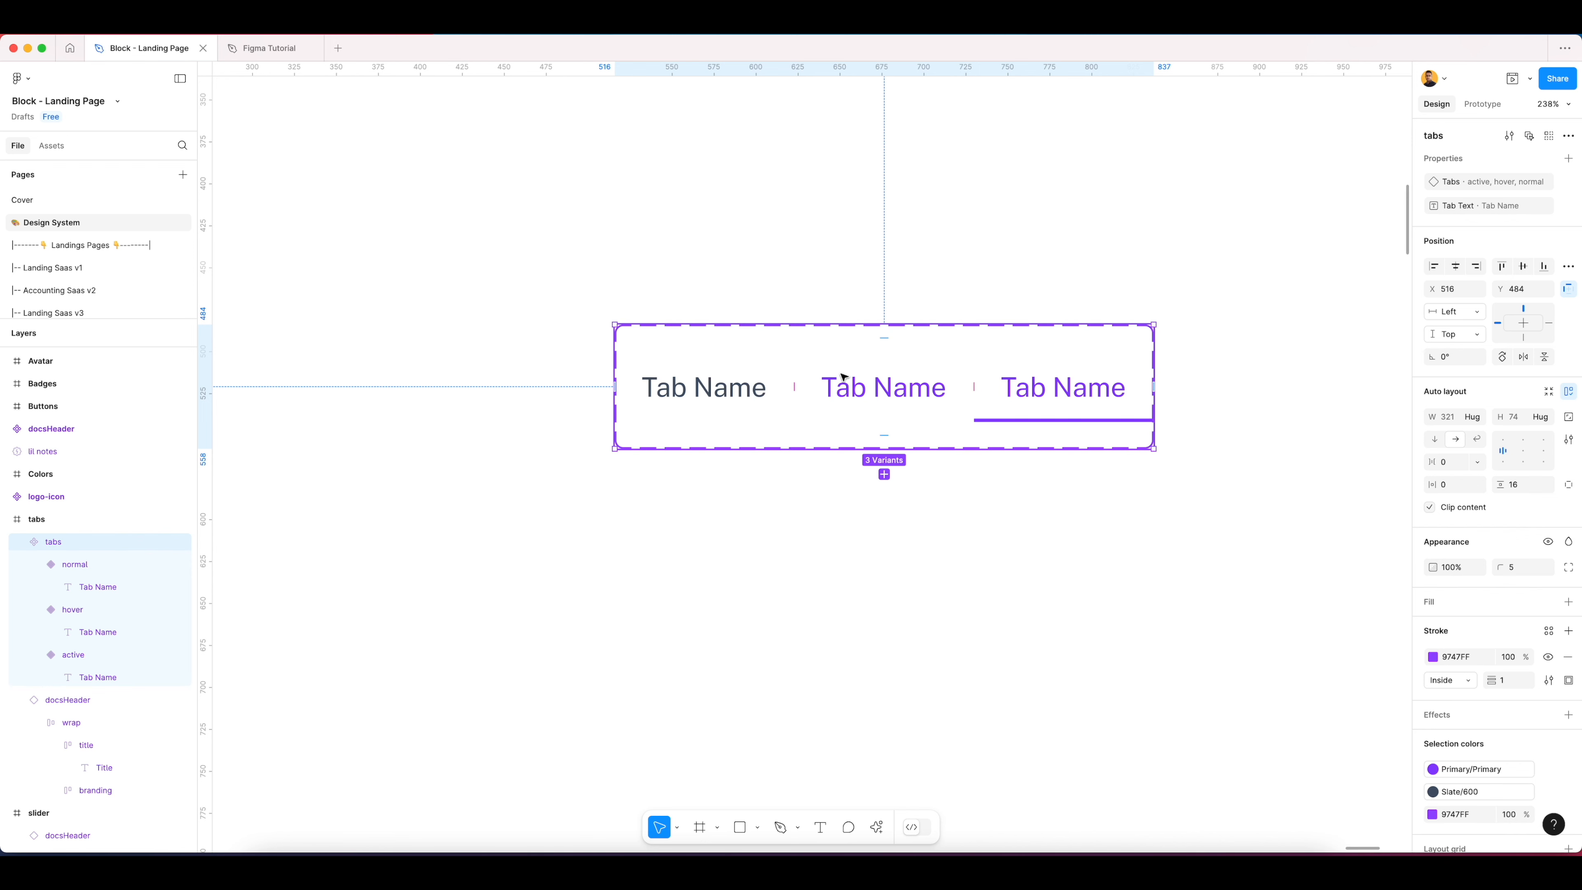
left_click(858, 262)
Step: Place an instance of the normal Tab Name variant below the component set
scroll(833, 301, "down", 3)
left_click(823, 337)
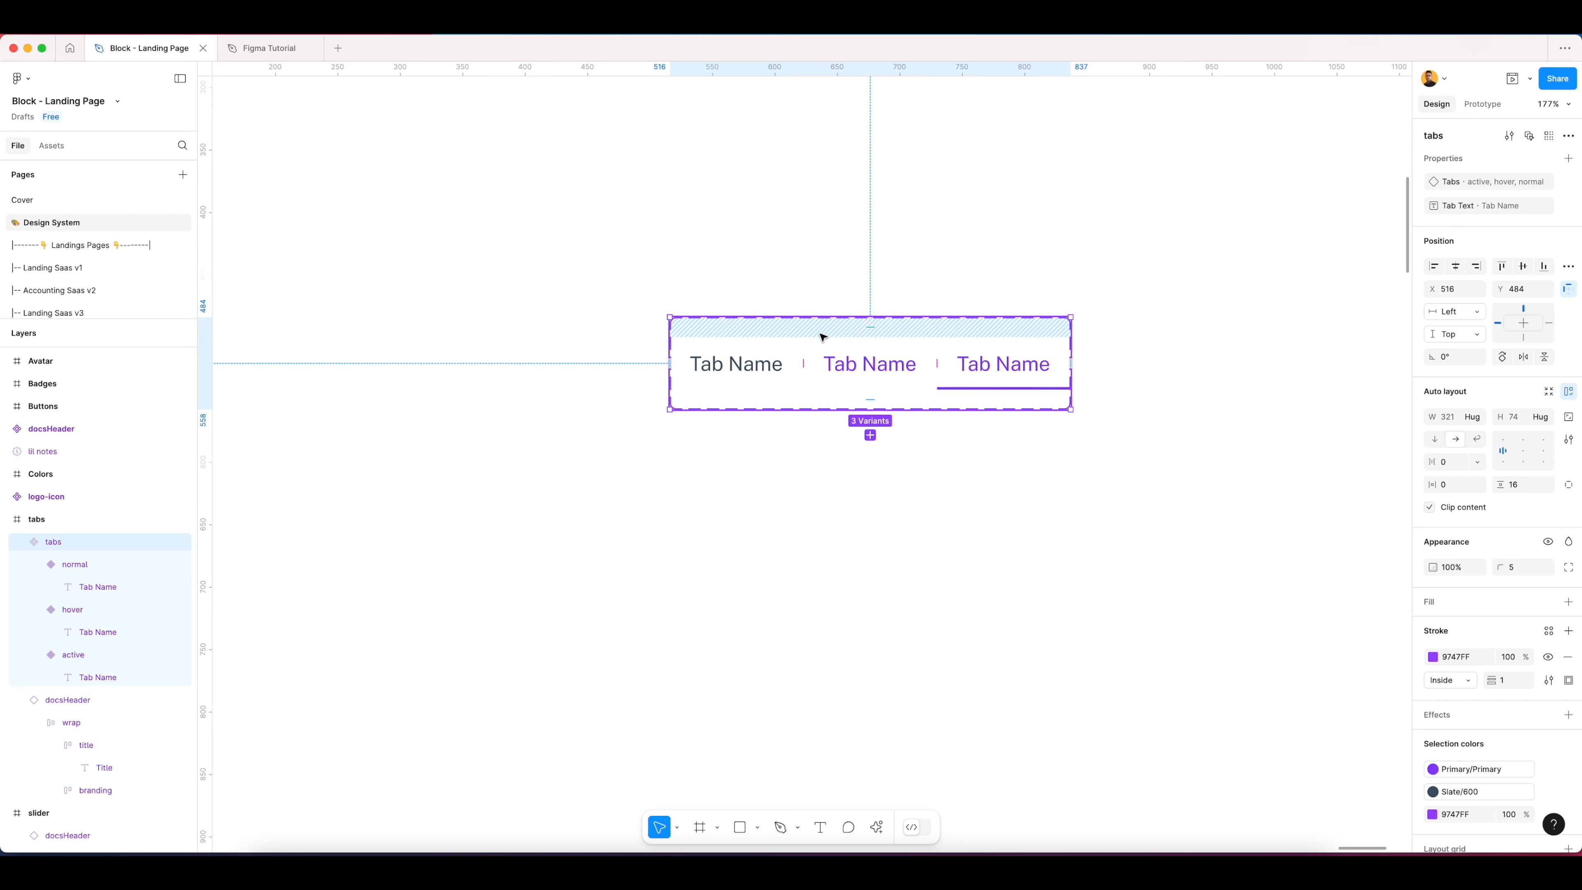
left_click(772, 375)
left_click_drag(766, 374, 770, 521)
left_click(933, 491)
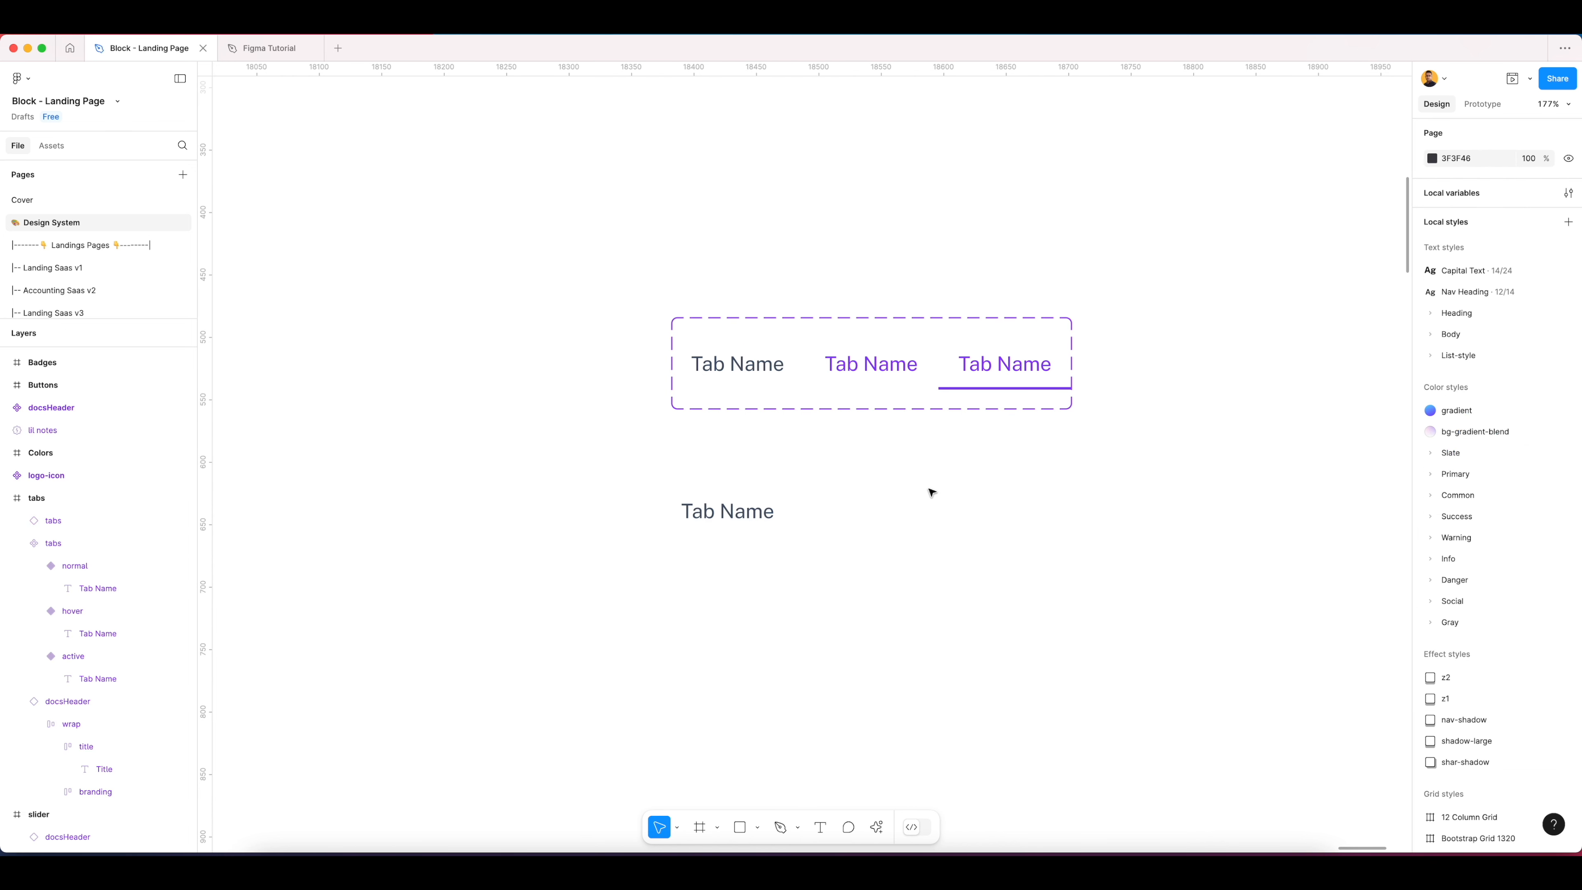
Step: Preview the hover and active variants on the instance and set it back to normal
left_click(729, 508)
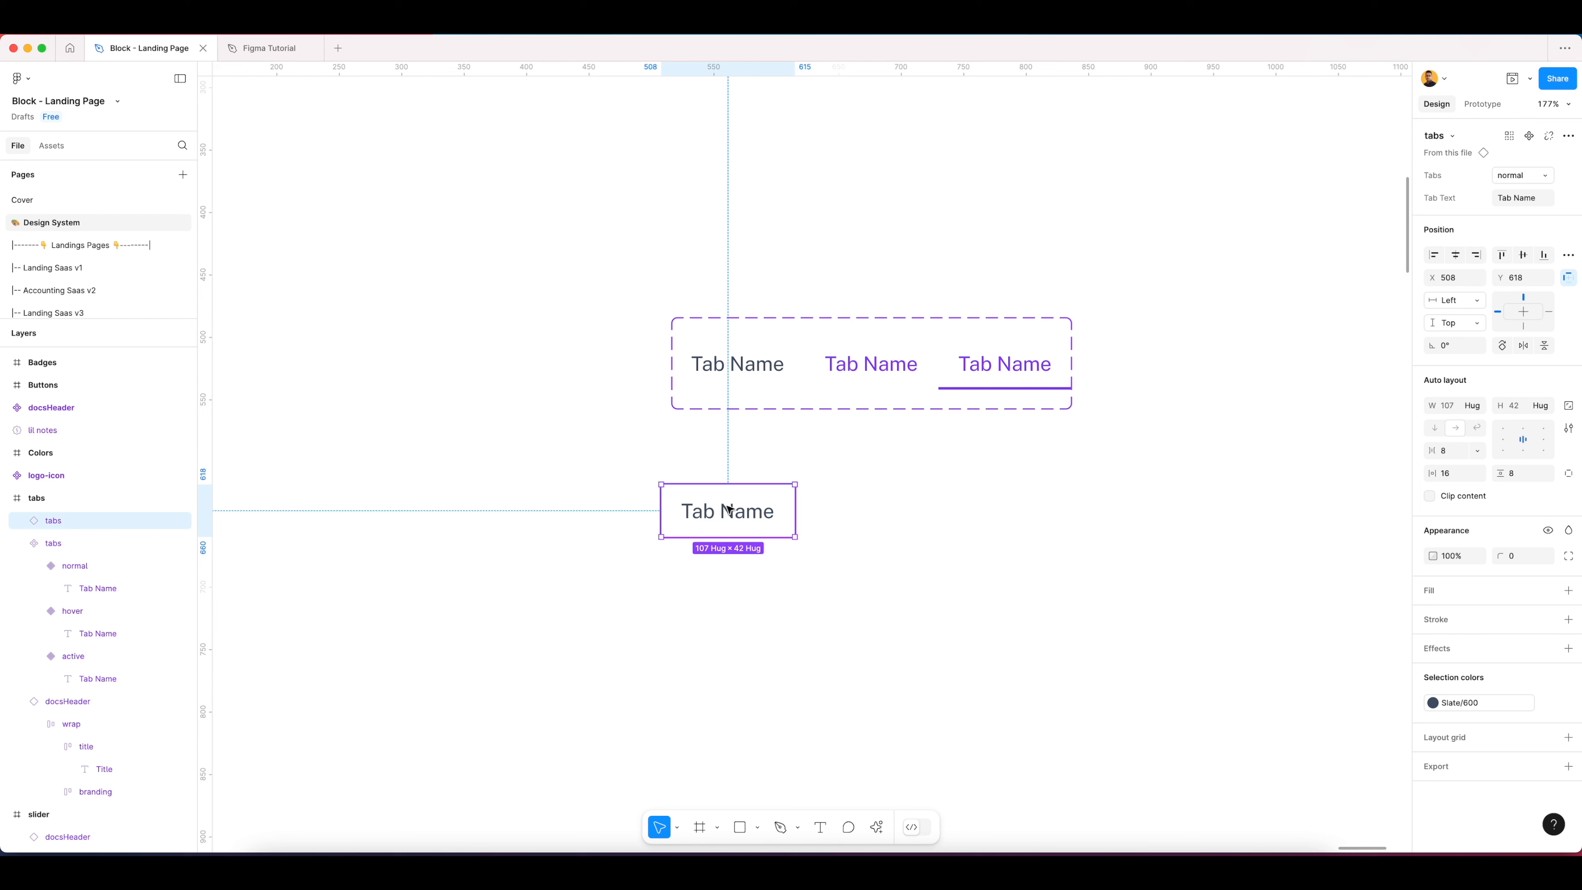
left_click(1511, 176)
left_click(1475, 164)
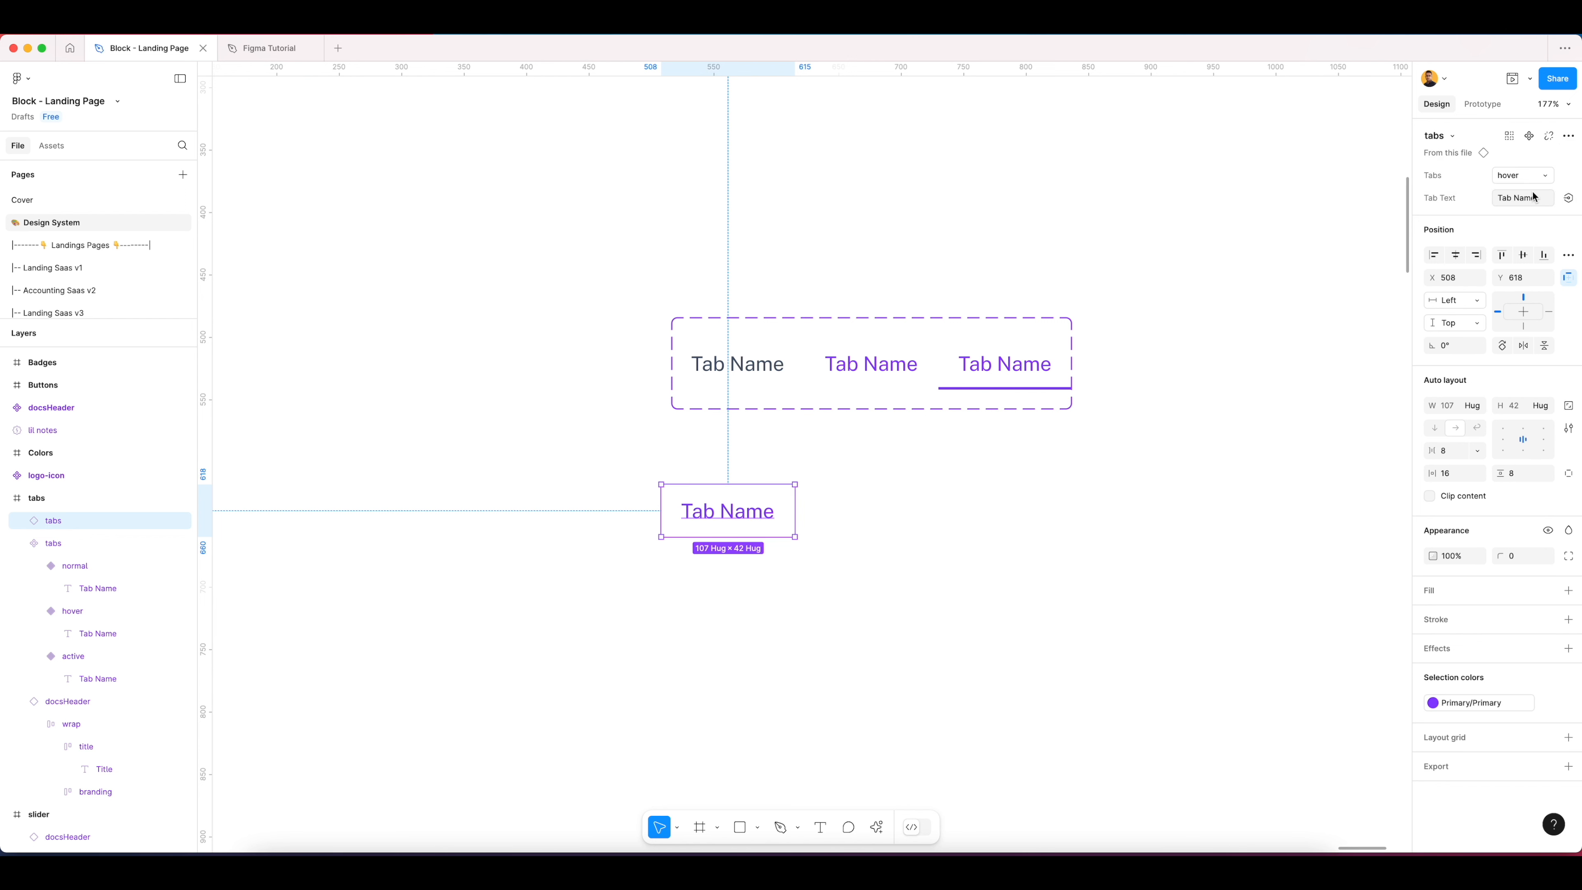
left_click(1498, 174)
left_click(1498, 164)
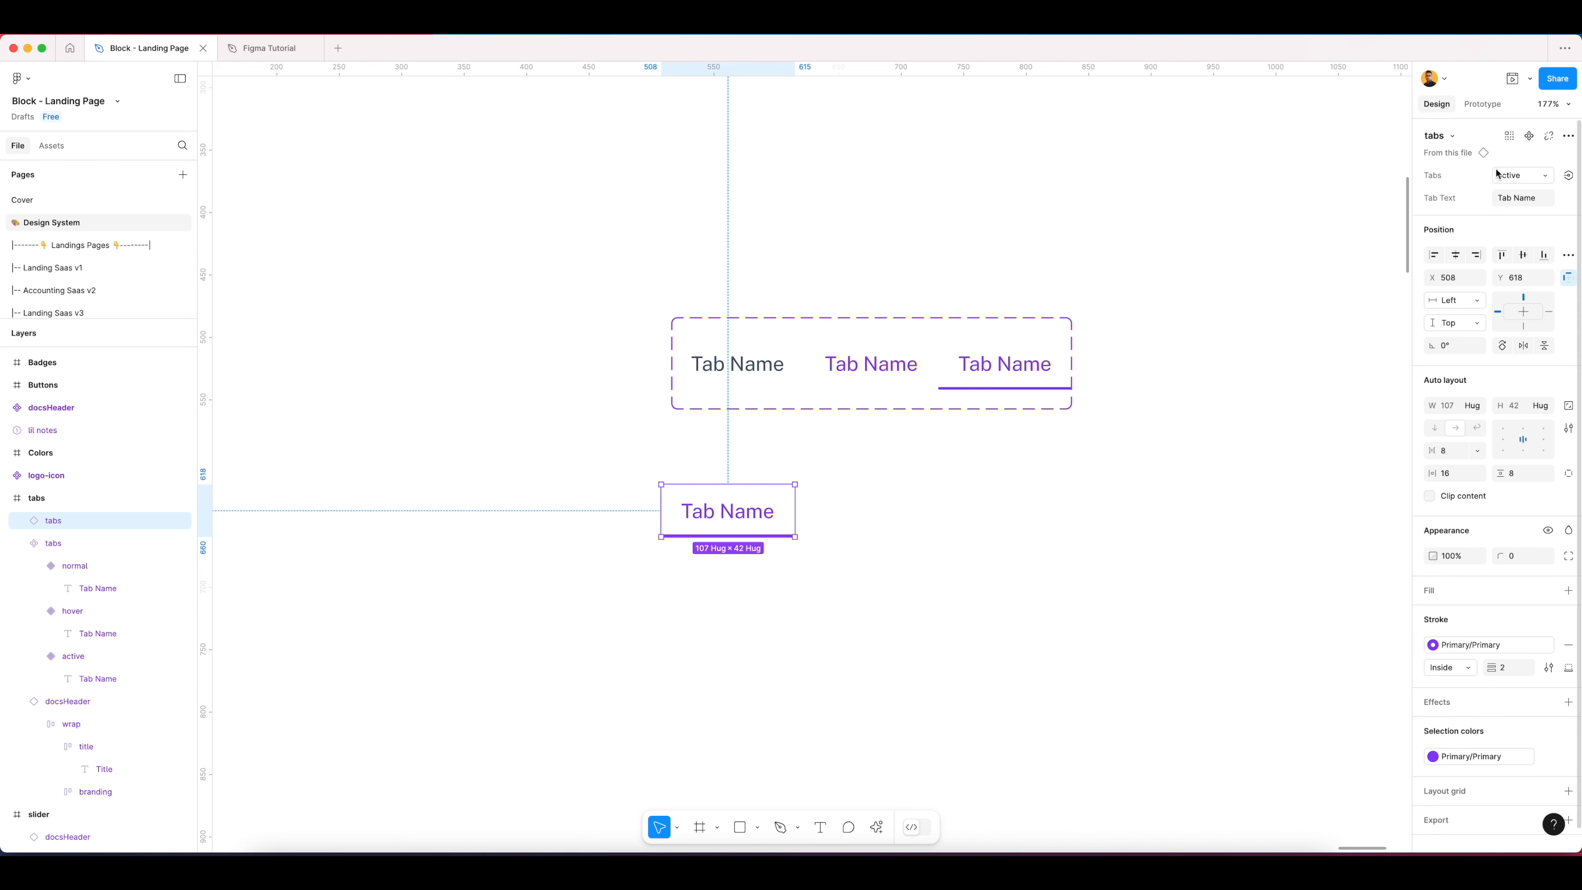
left_click(1520, 180)
left_click(1474, 209)
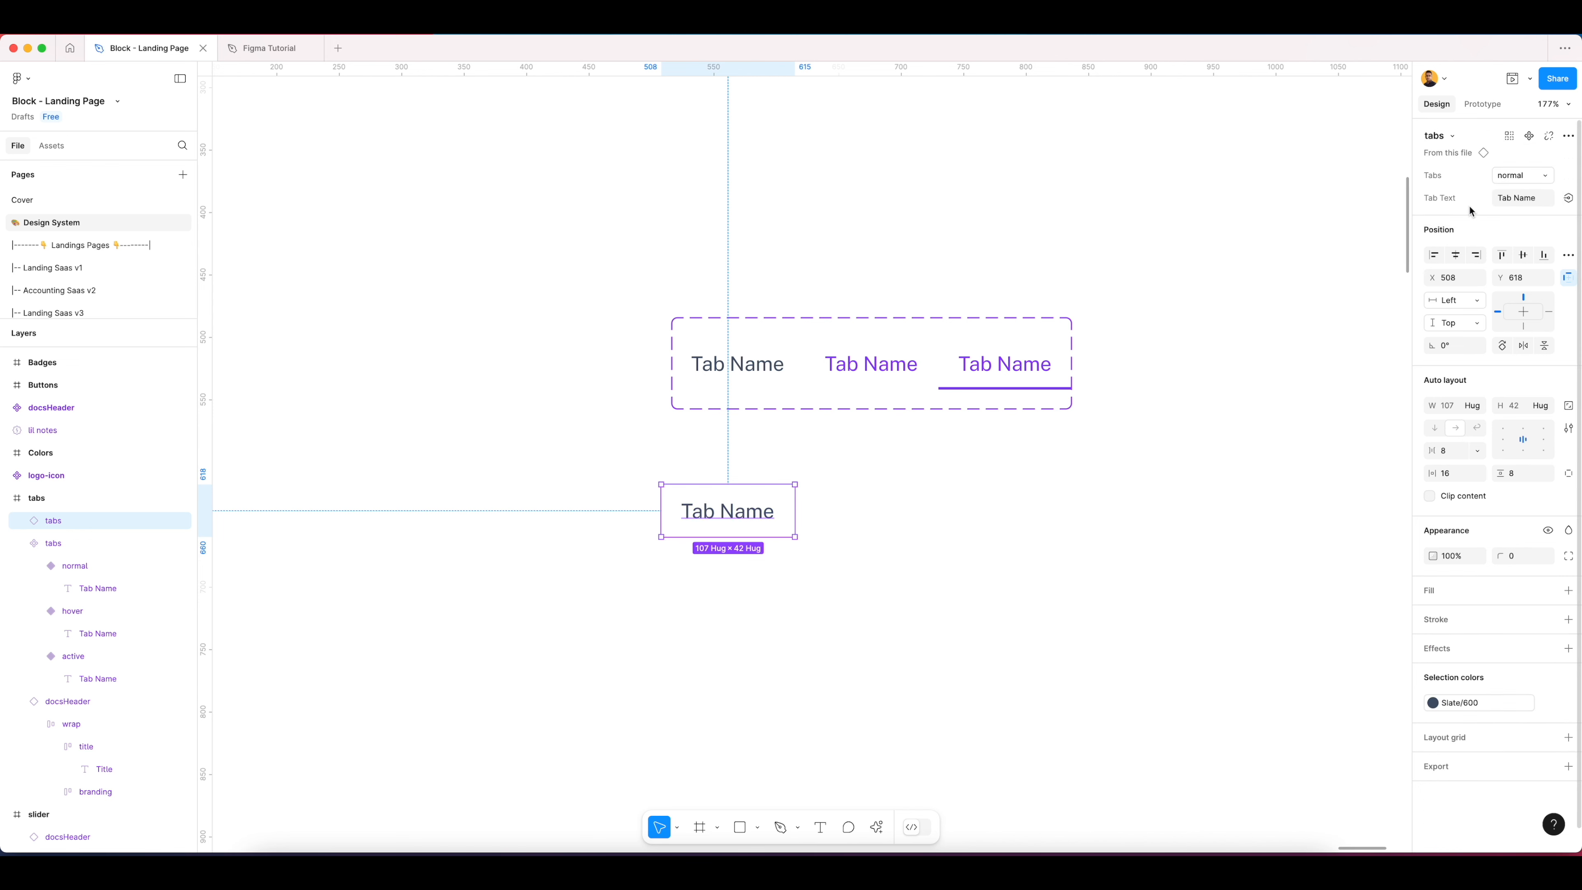
left_click(863, 462)
Step: Duplicate the normal tab instance three times to form a horizontal row of four adjoining tabs
scroll(918, 484, "down", 3)
scroll(997, 468, "right", 2)
left_click(891, 392)
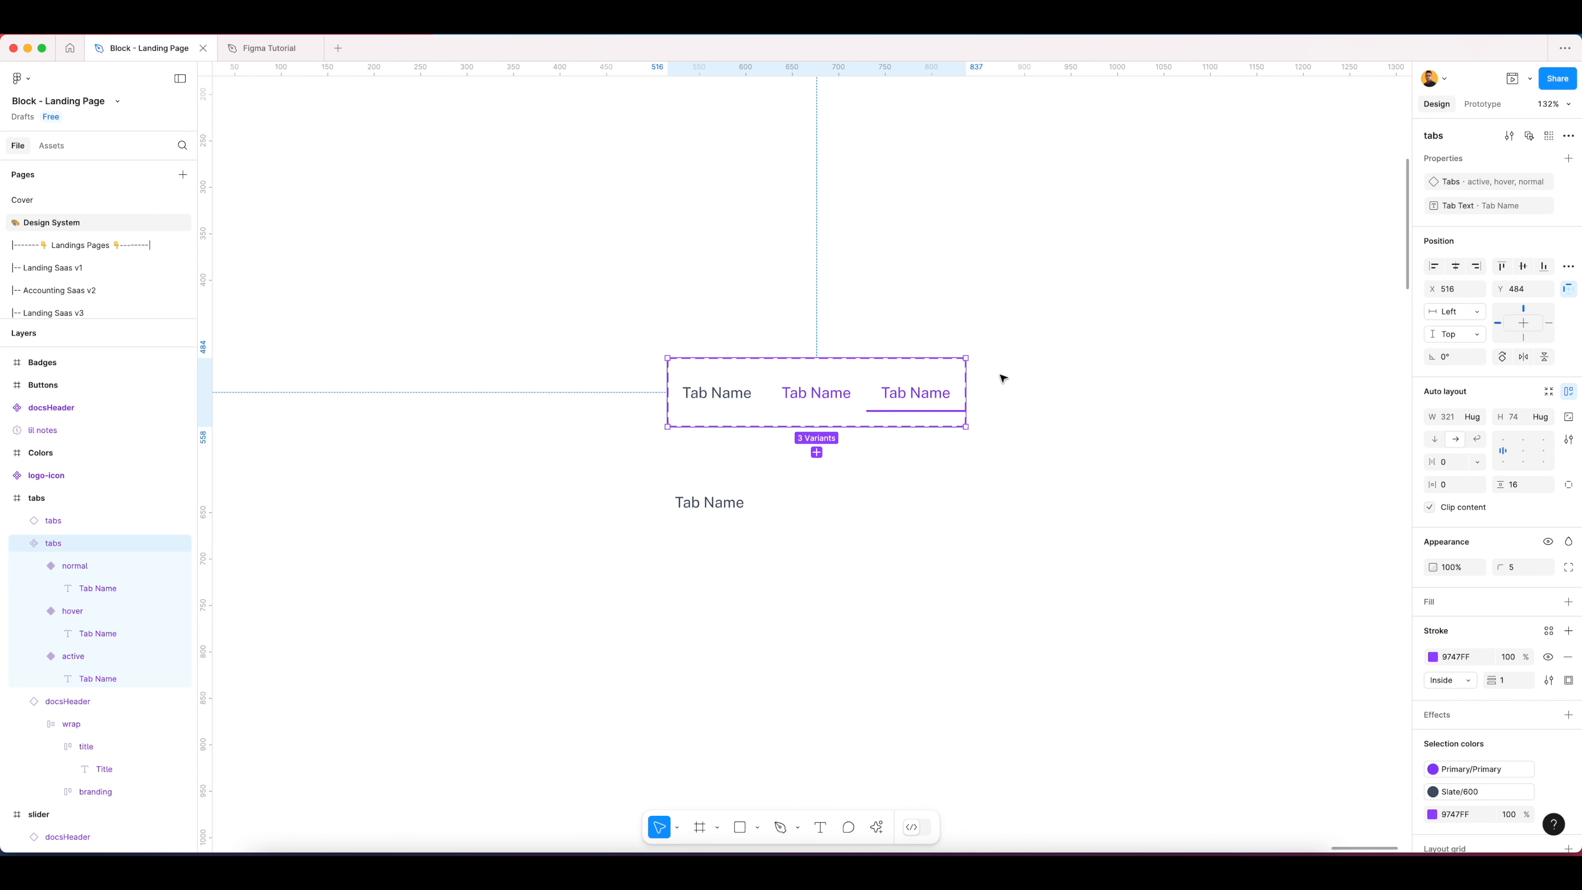
left_click(859, 523)
left_click(705, 510)
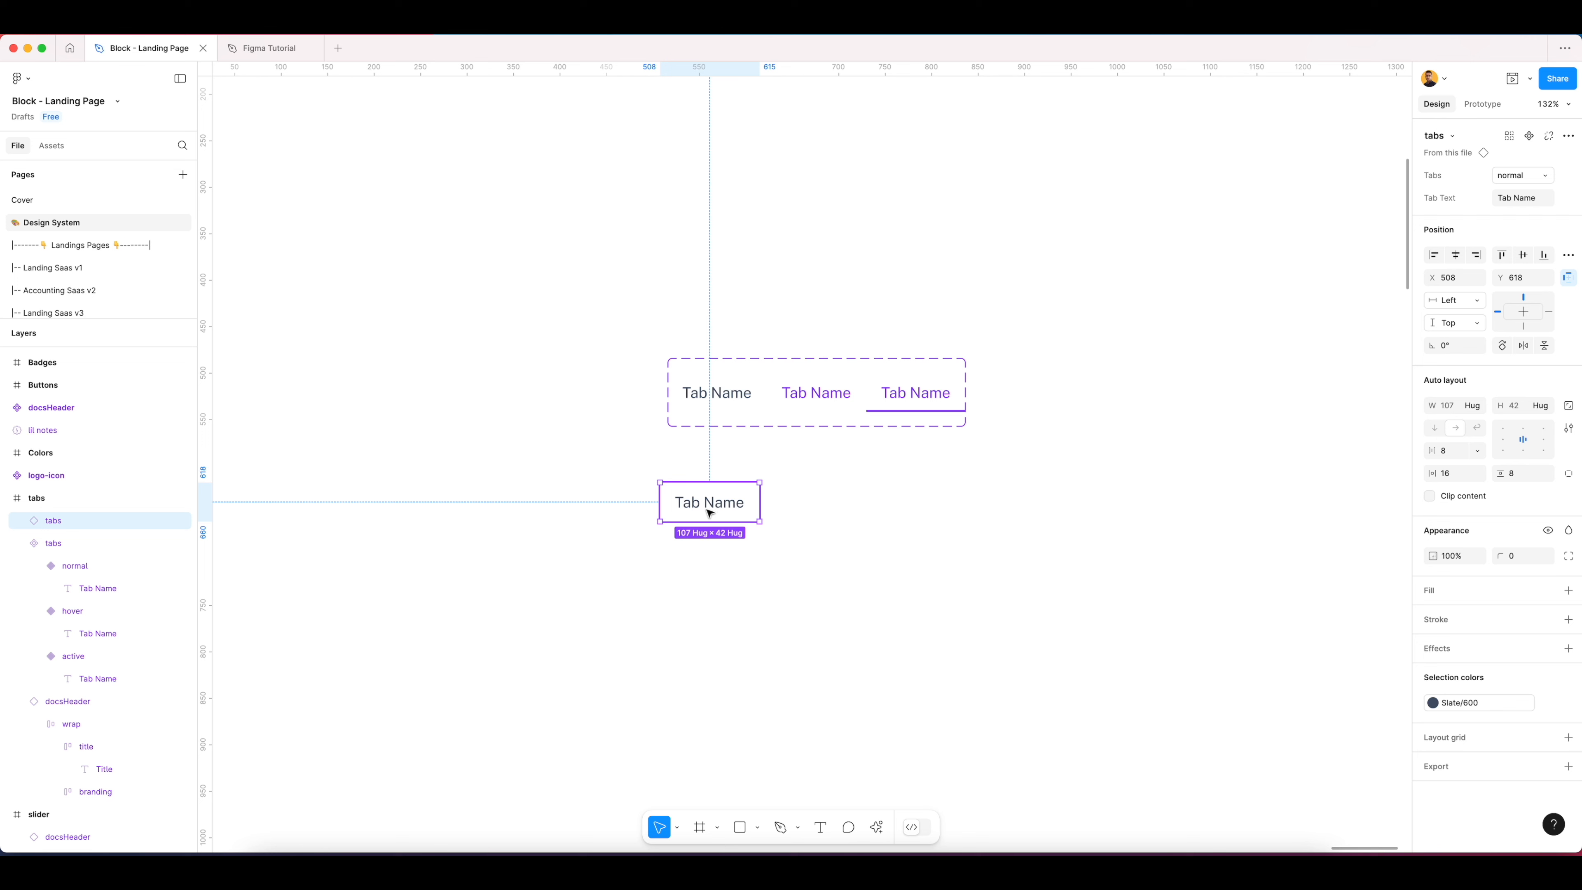
left_click_drag(696, 510, 1013, 506)
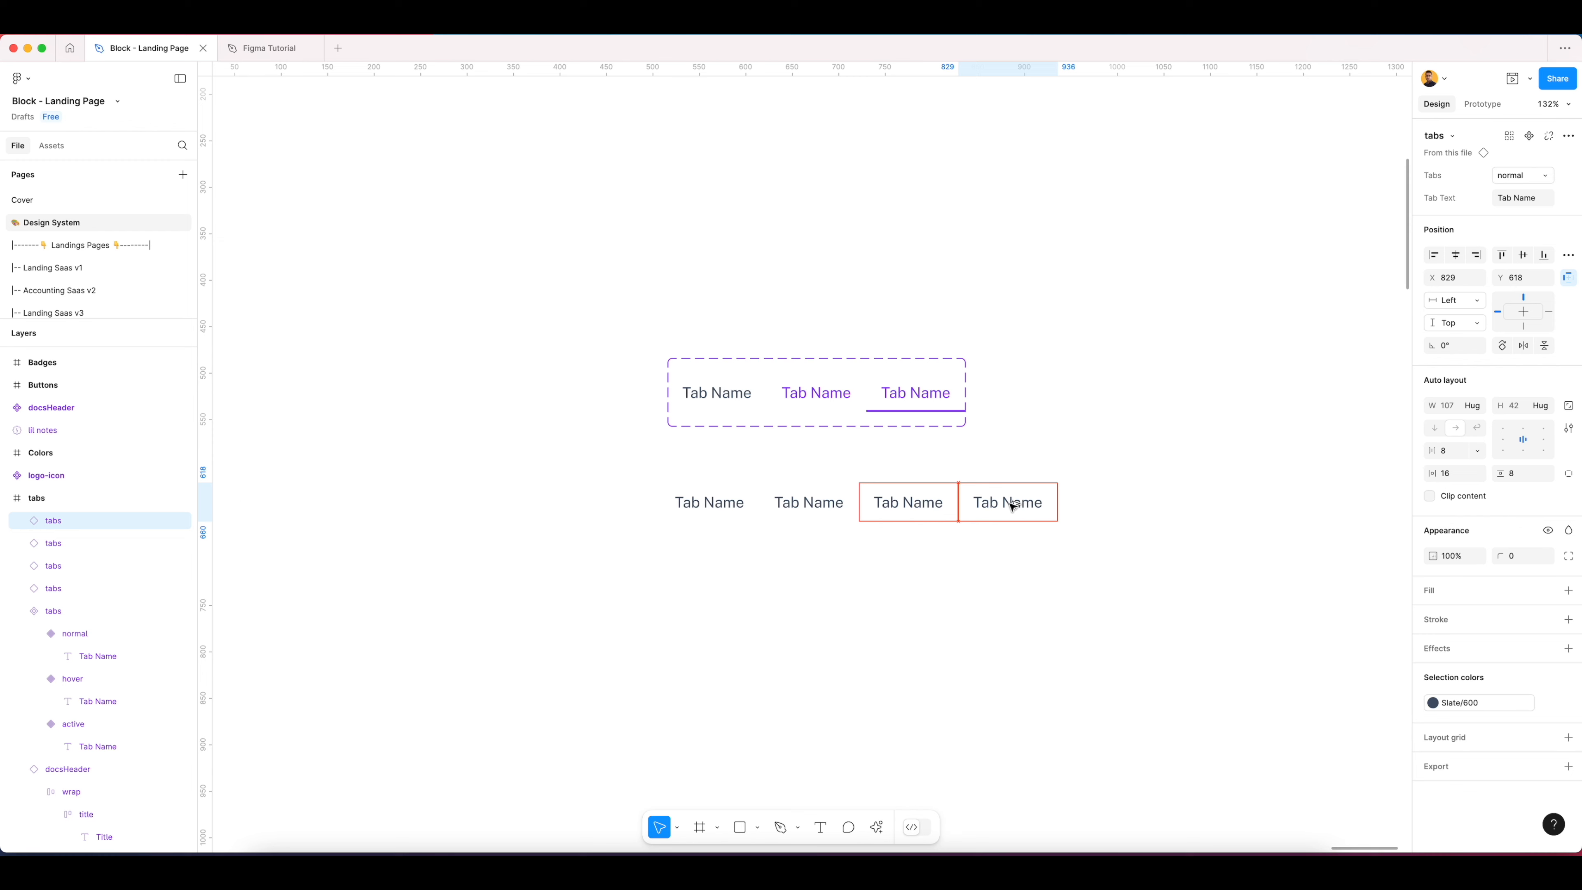
Step: Wrap the four tab instances in a horizontal auto layout frame
left_click(972, 556)
left_click_drag(1101, 469, 681, 540)
right_click(710, 503)
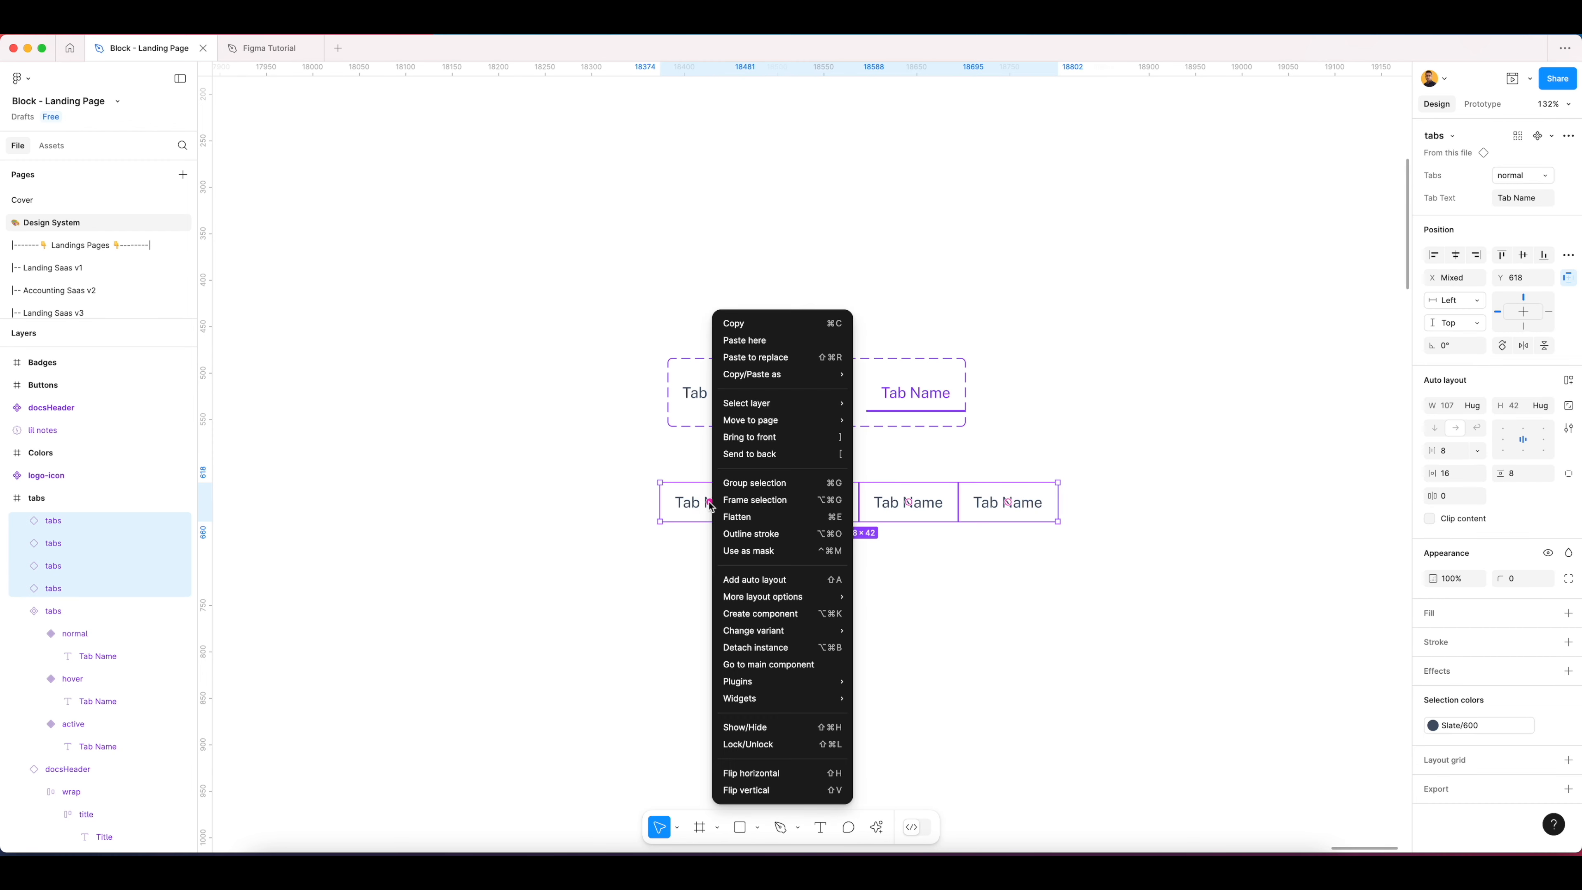
left_click(742, 580)
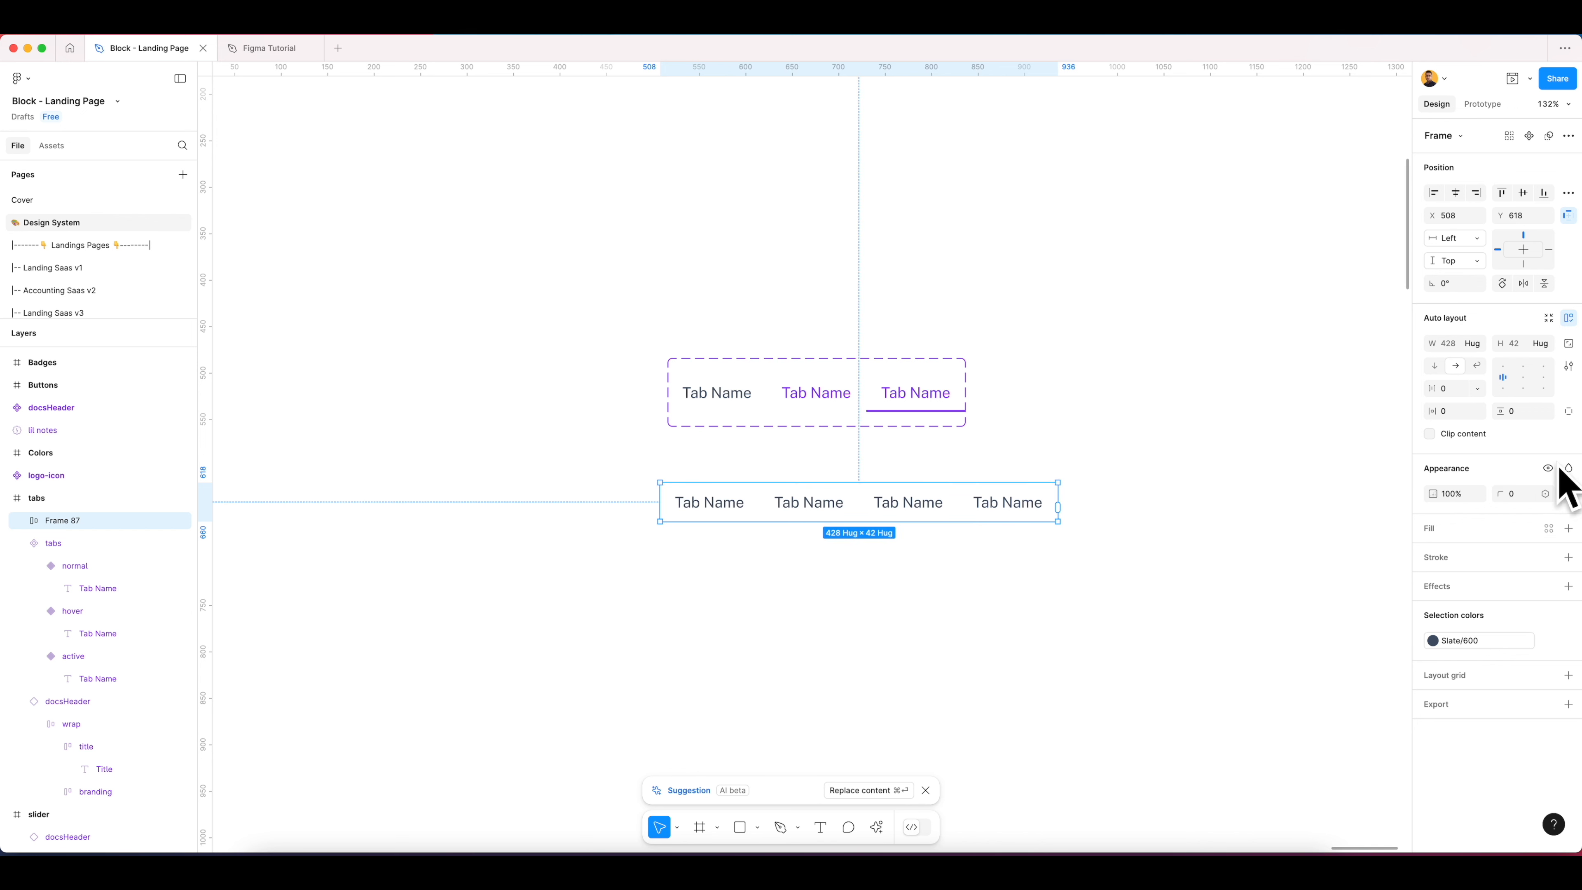
Step: Rename the auto layout frame holding the four tab instances as tabcontainer
left_click(1449, 414)
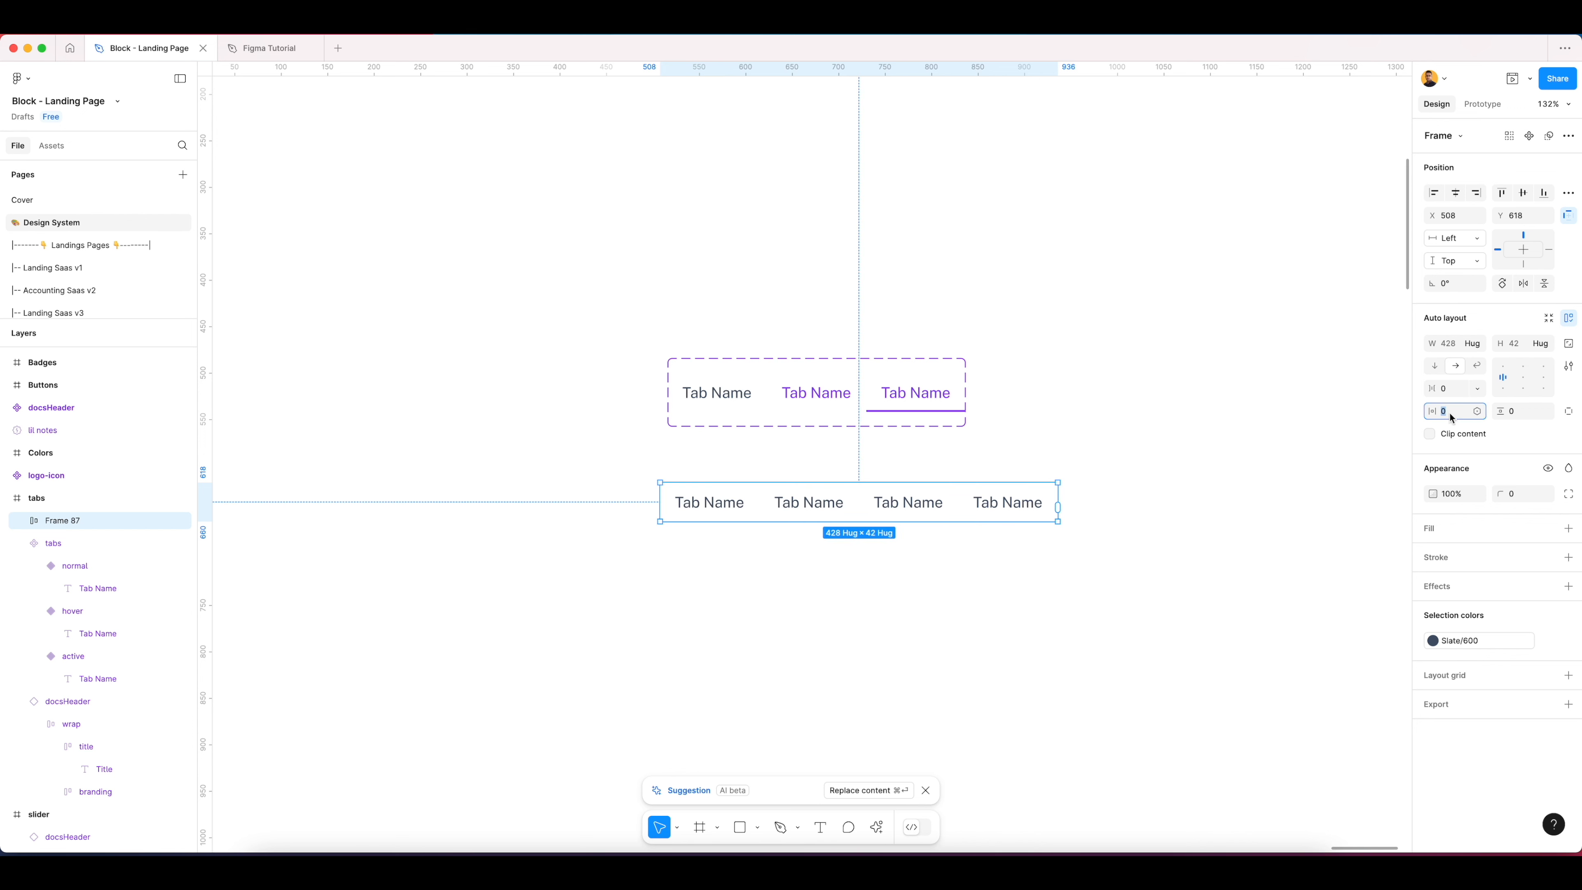
left_click(1516, 416)
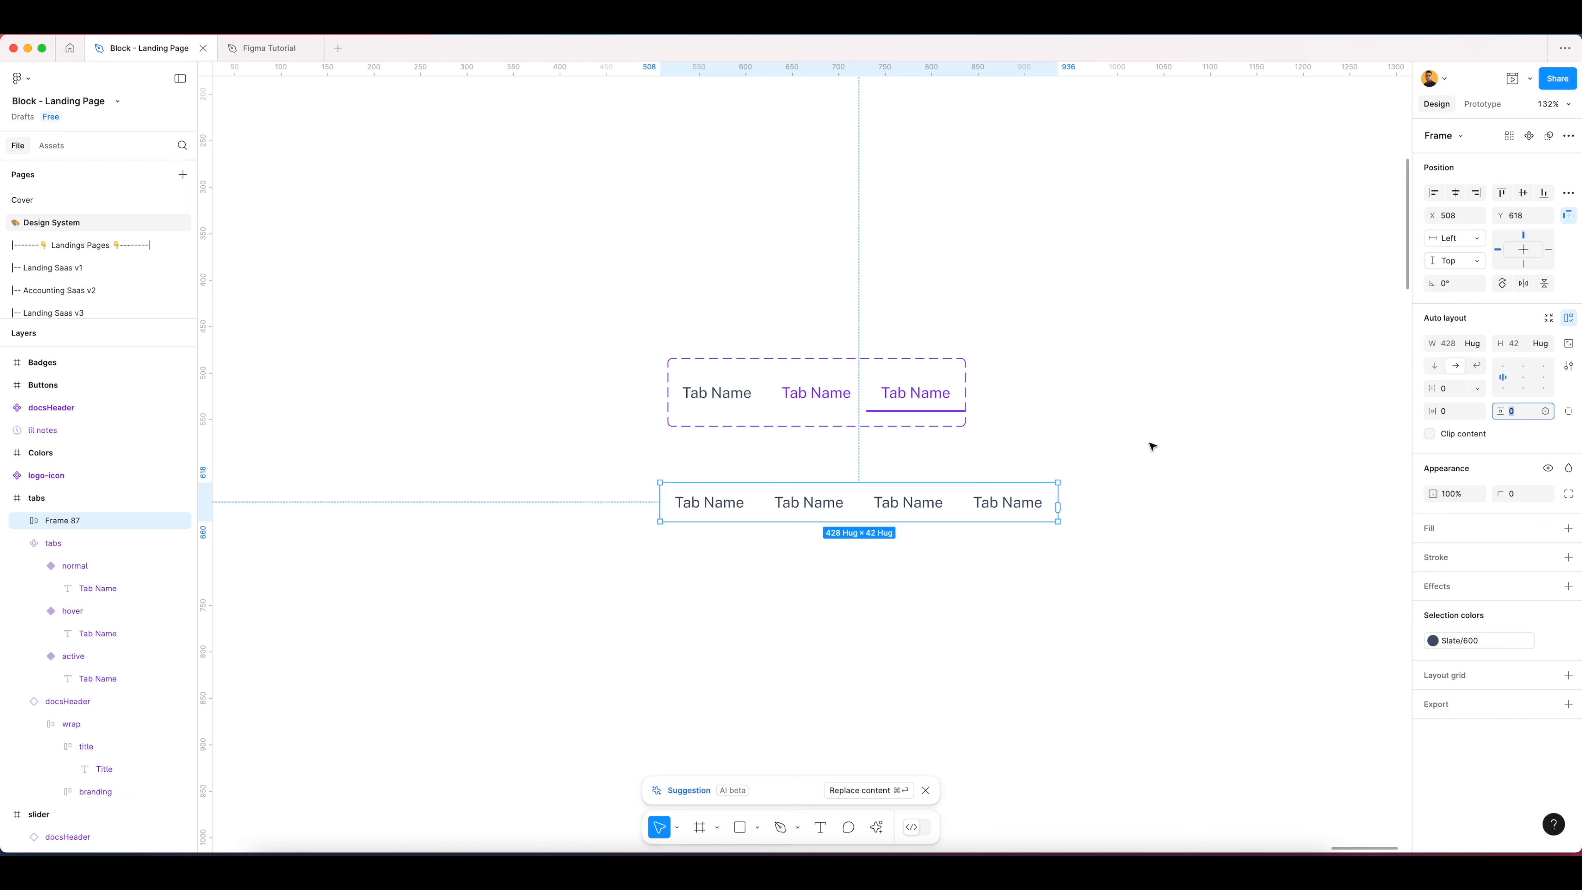
left_click(598, 506)
double_click(78, 523)
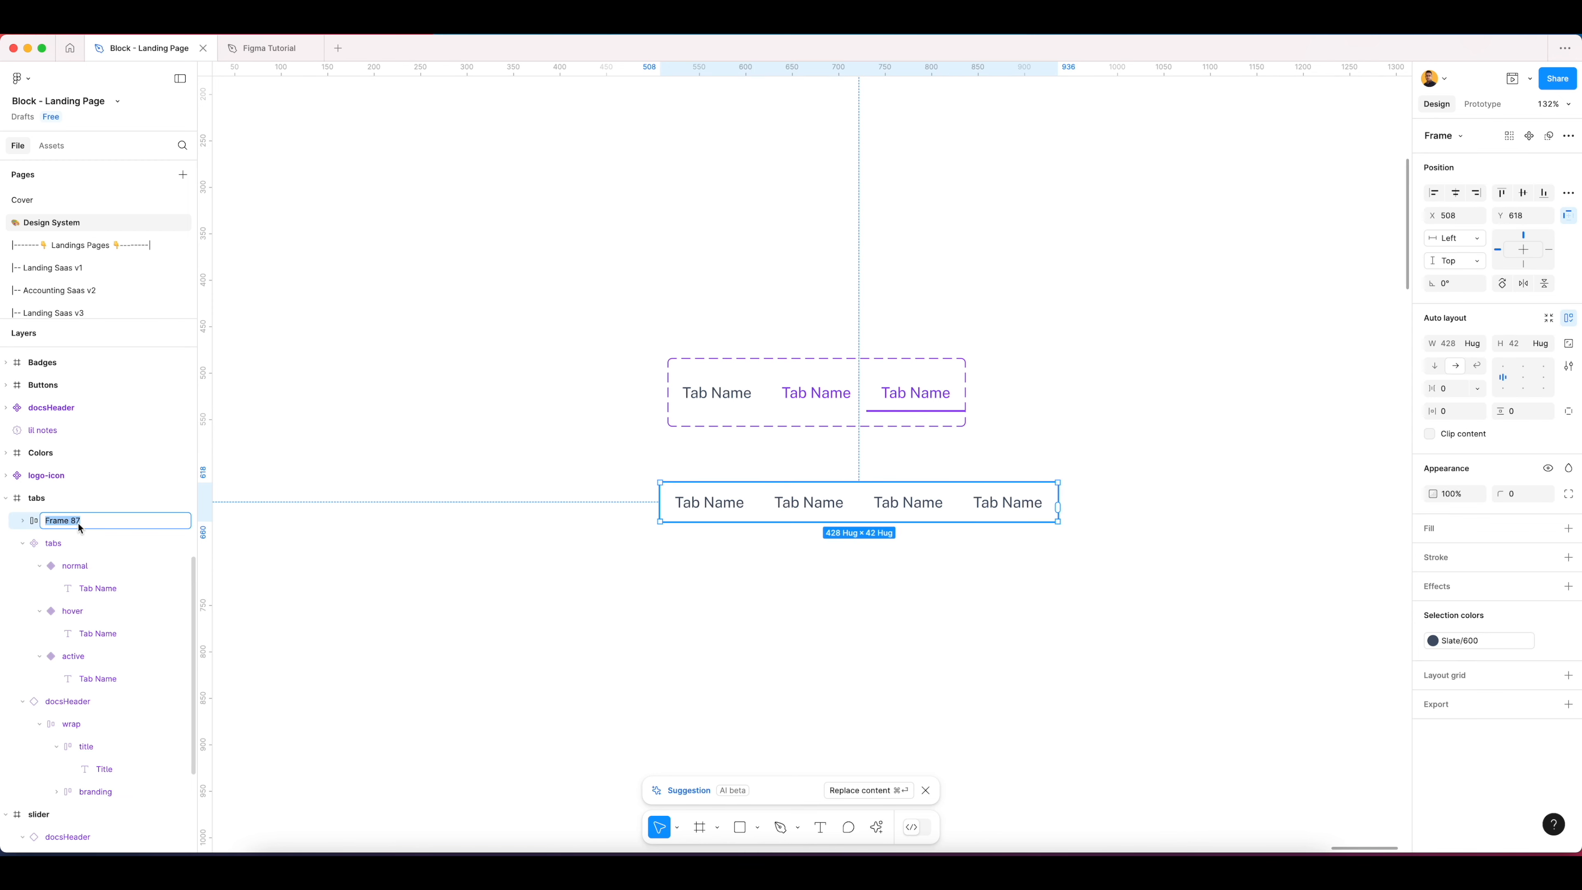
type("tabcontainer")
key("Return")
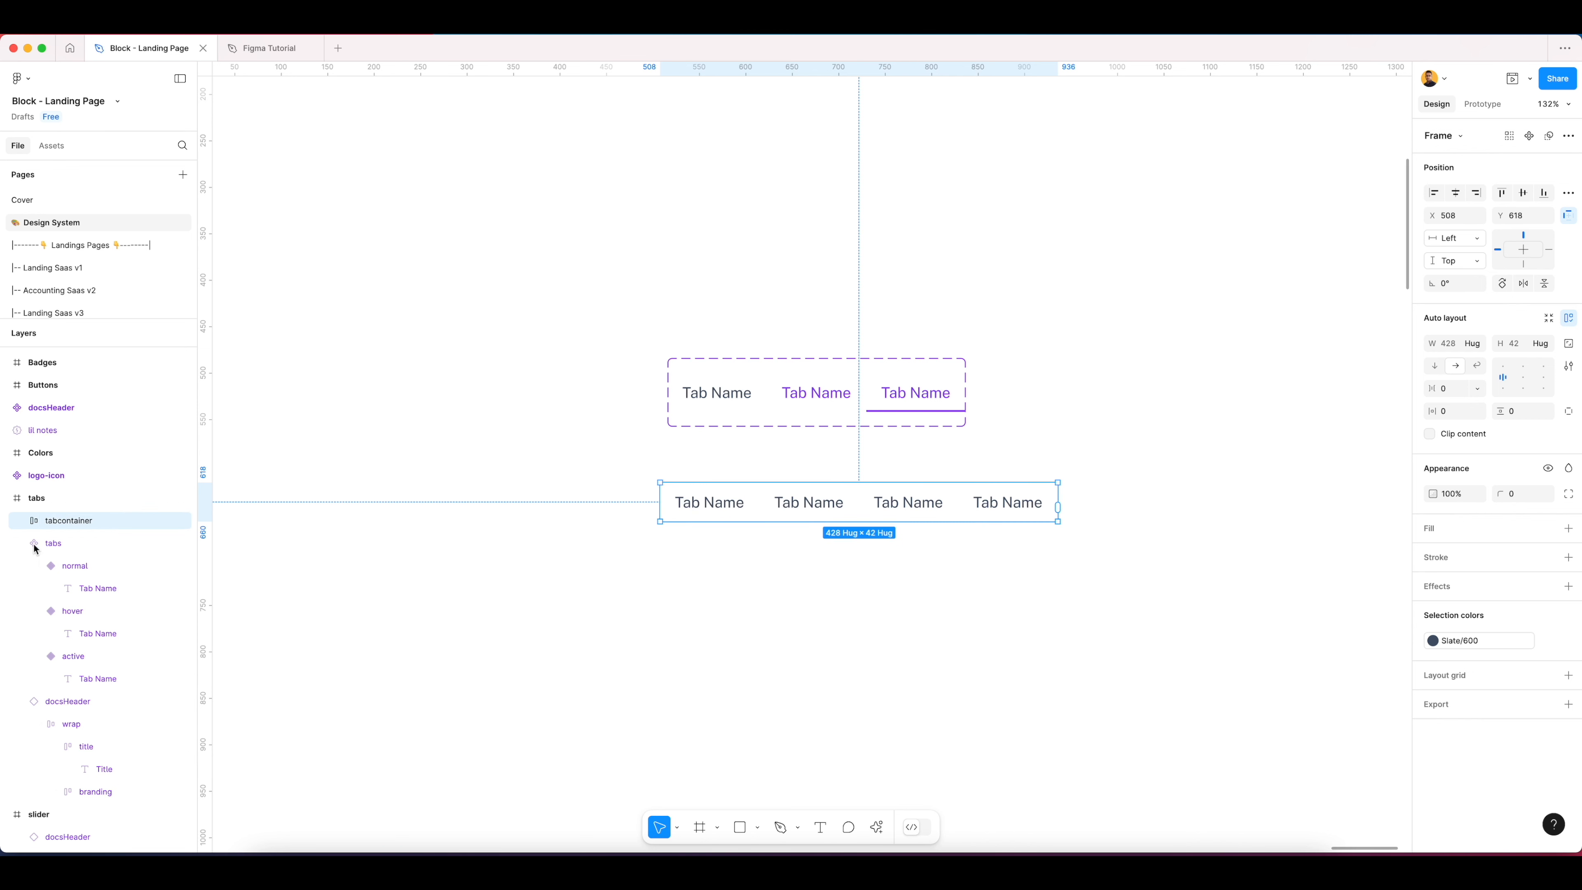
Step: Turn the tabcontainer frame with its four tab instances into a component
left_click(22, 522)
left_click(71, 541)
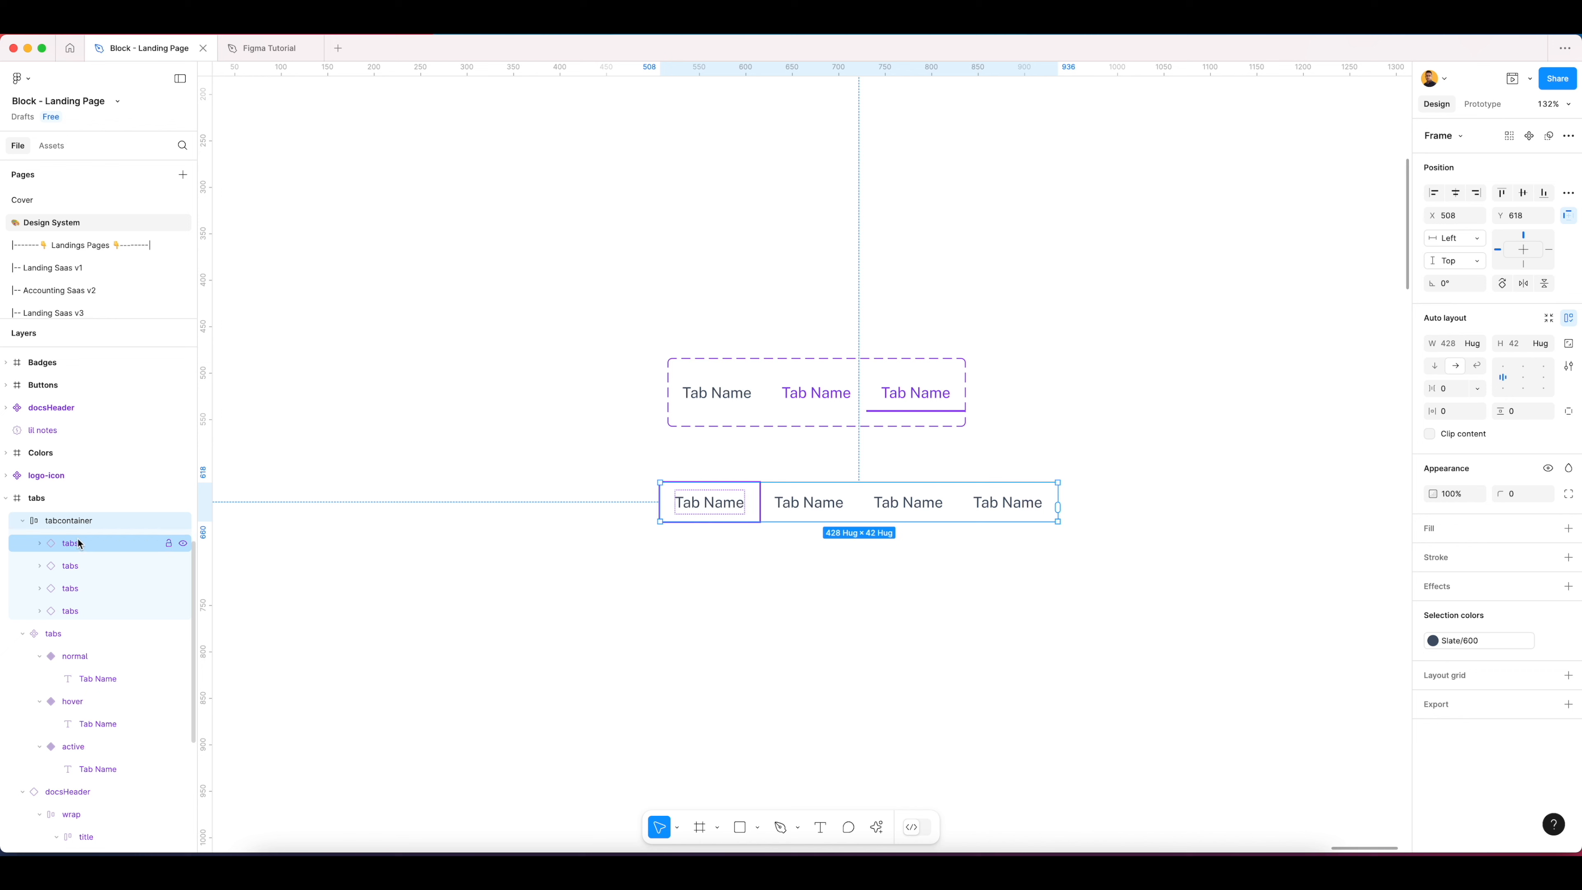
left_click(723, 600)
left_click(123, 522)
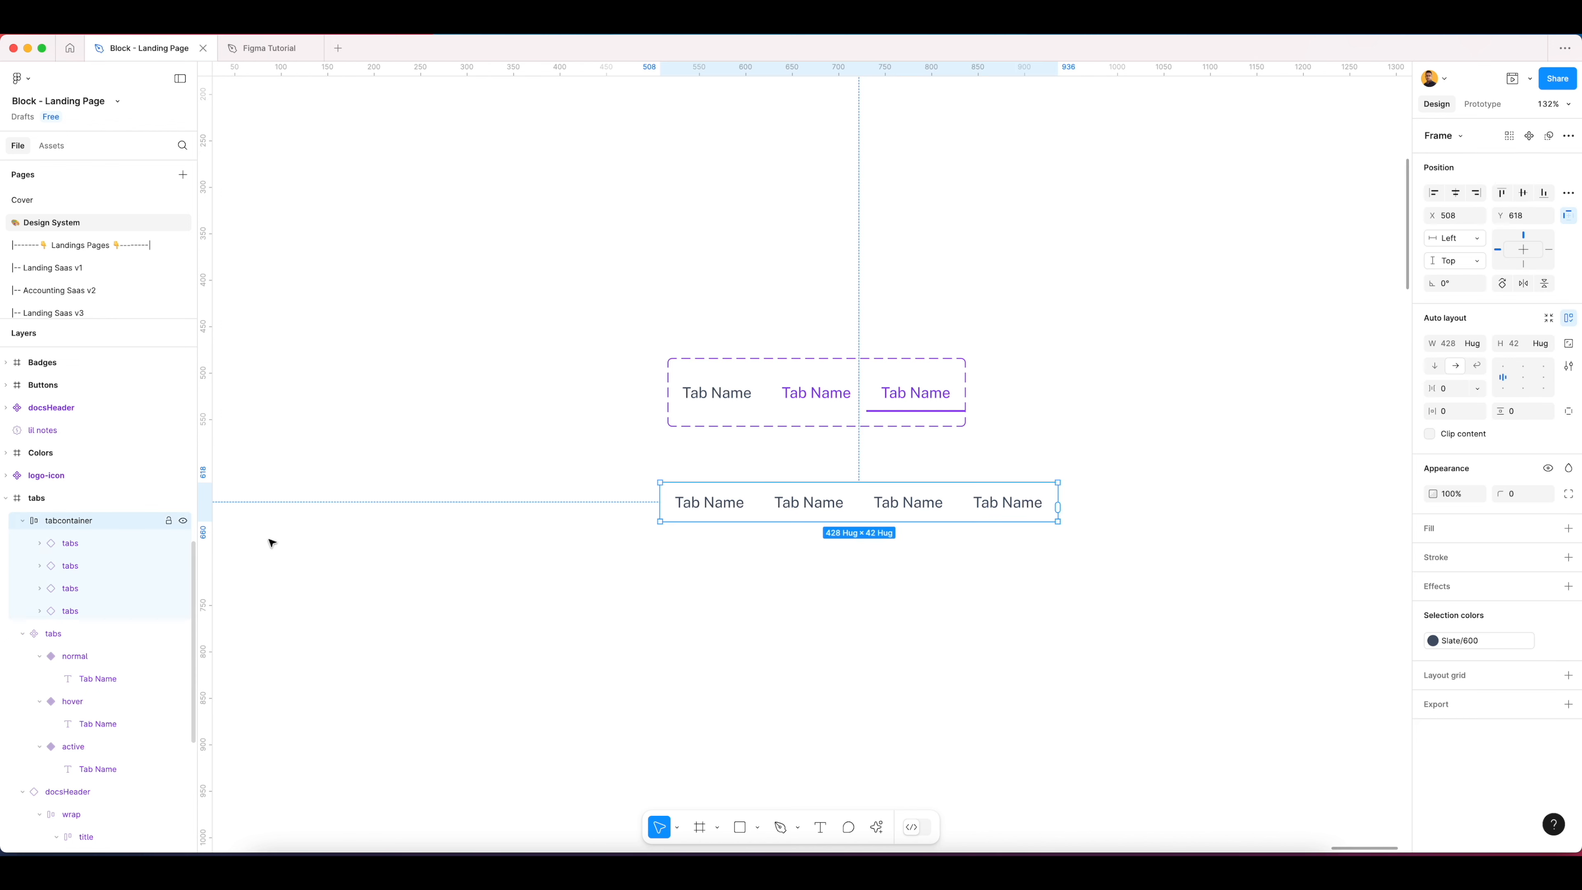
right_click(884, 518)
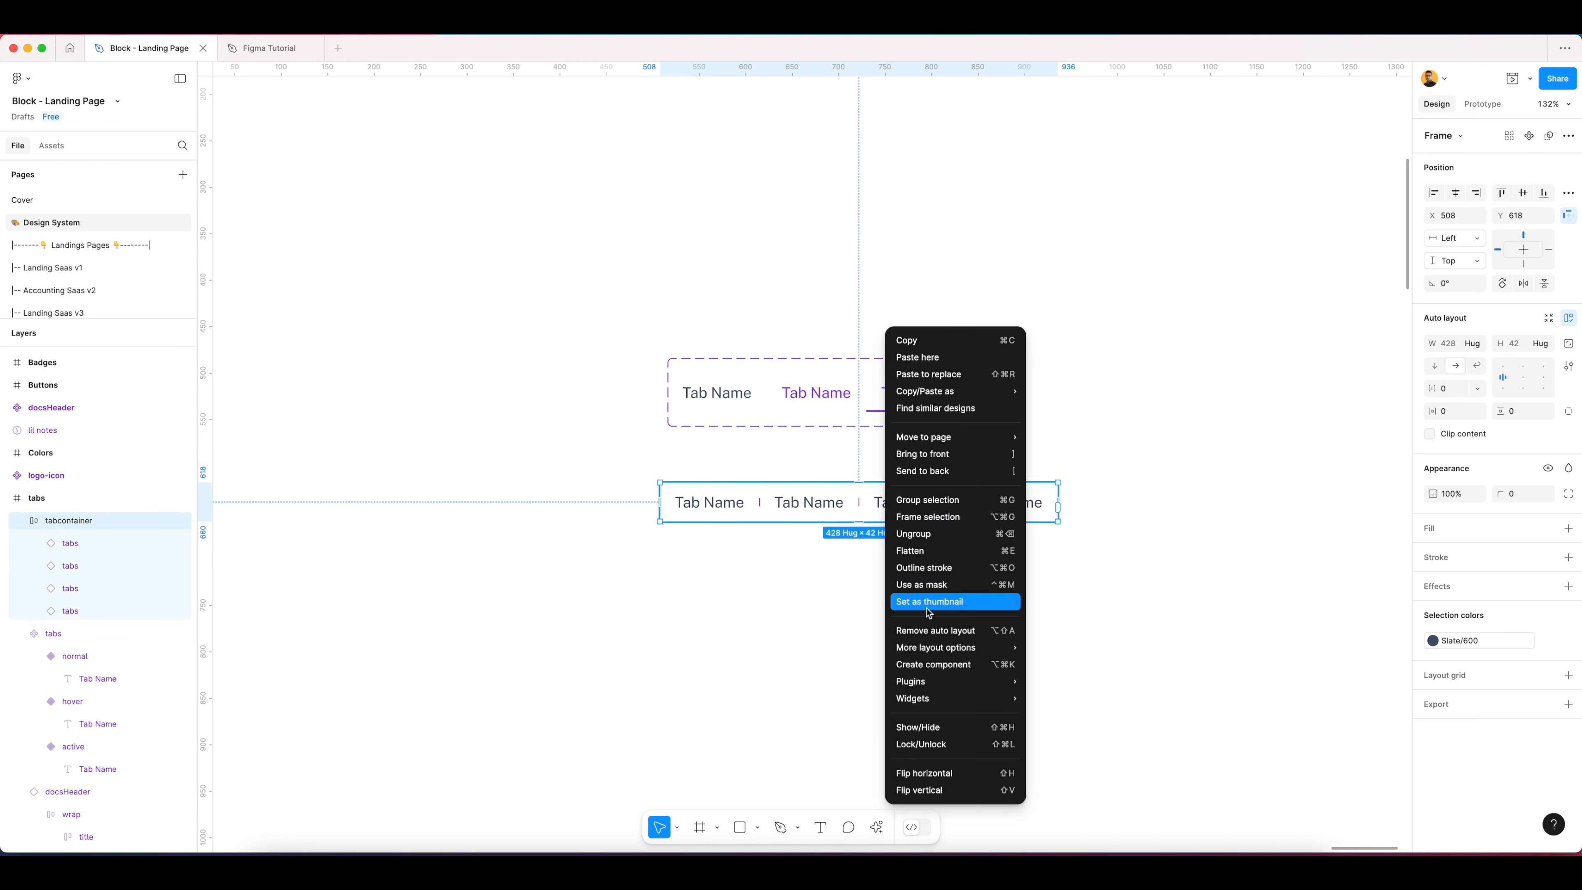
left_click(929, 666)
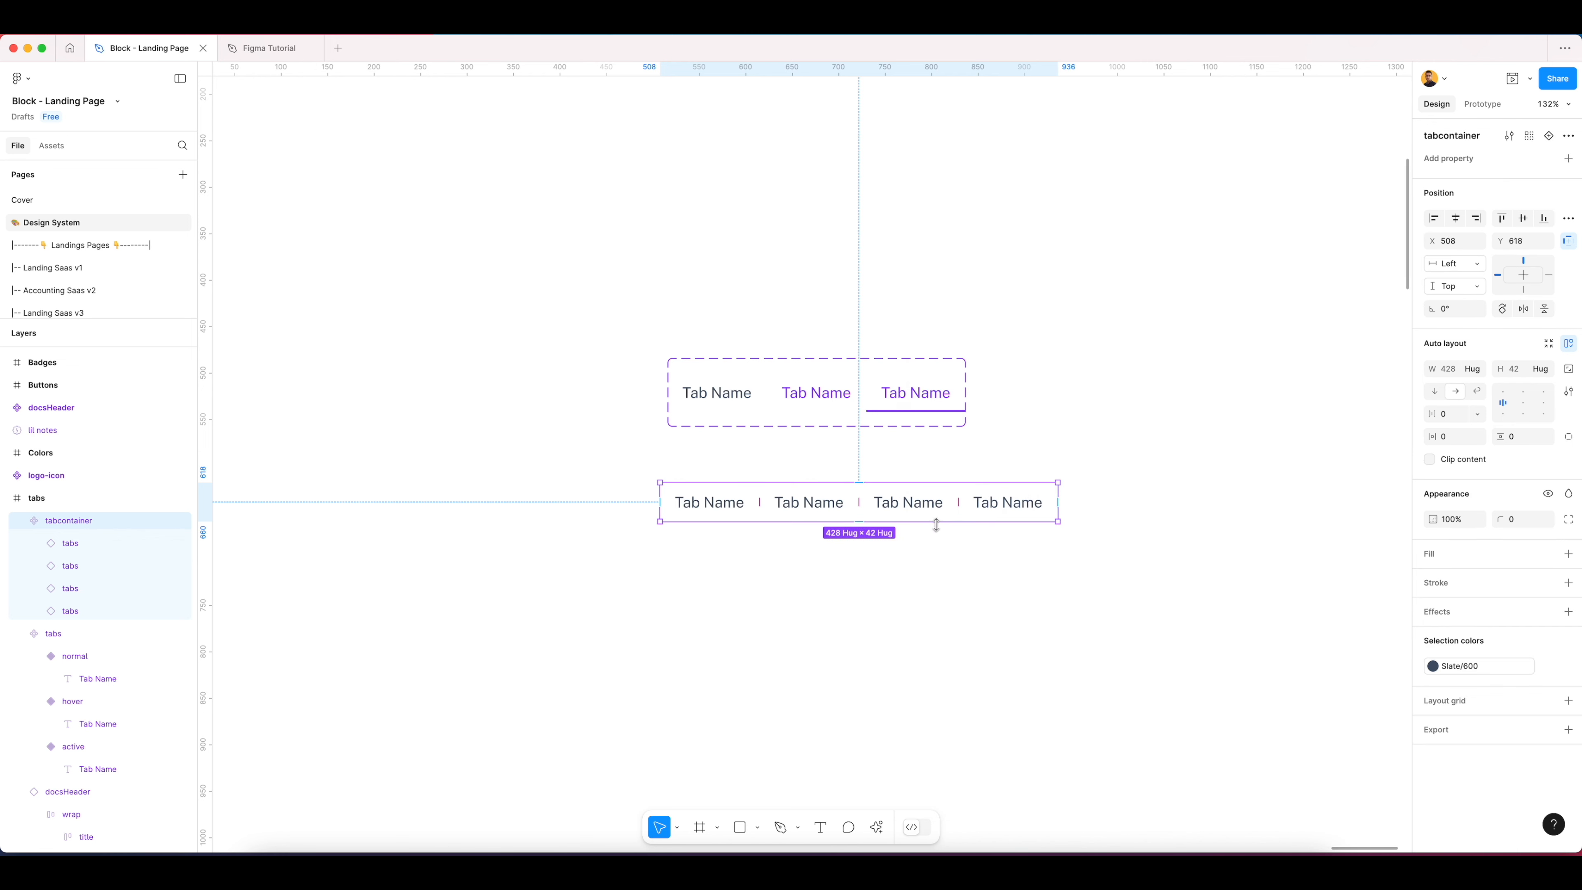
Step: Set the Tab Text of the first tab to Category-1 and of the second tab to Category-2
left_click(718, 501)
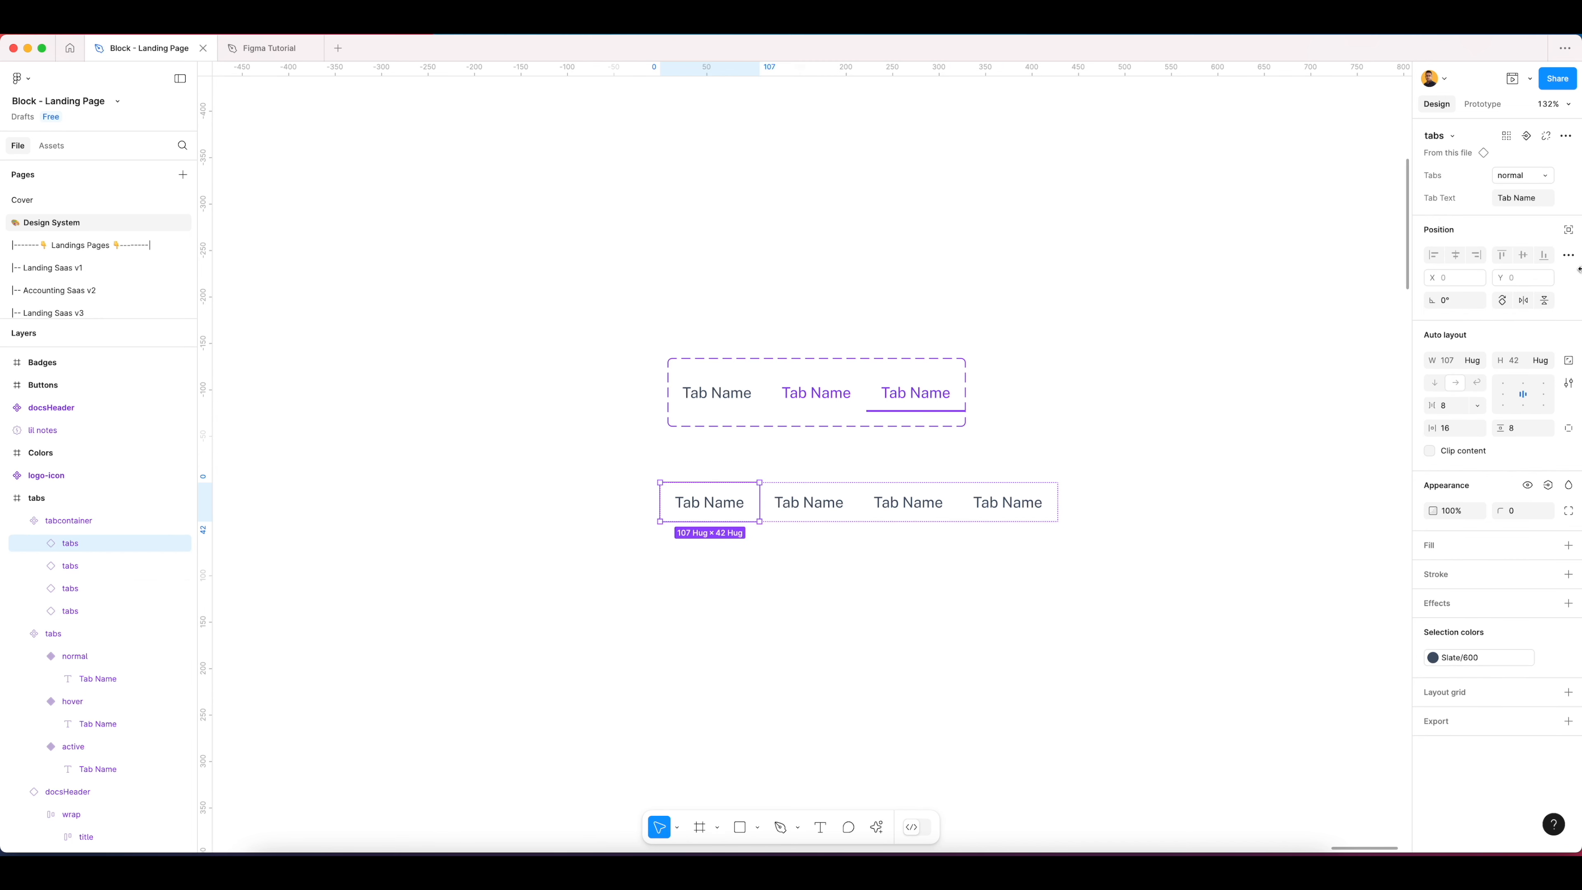
left_click(1528, 199)
type("Category-1")
key("Return")
left_click(821, 510)
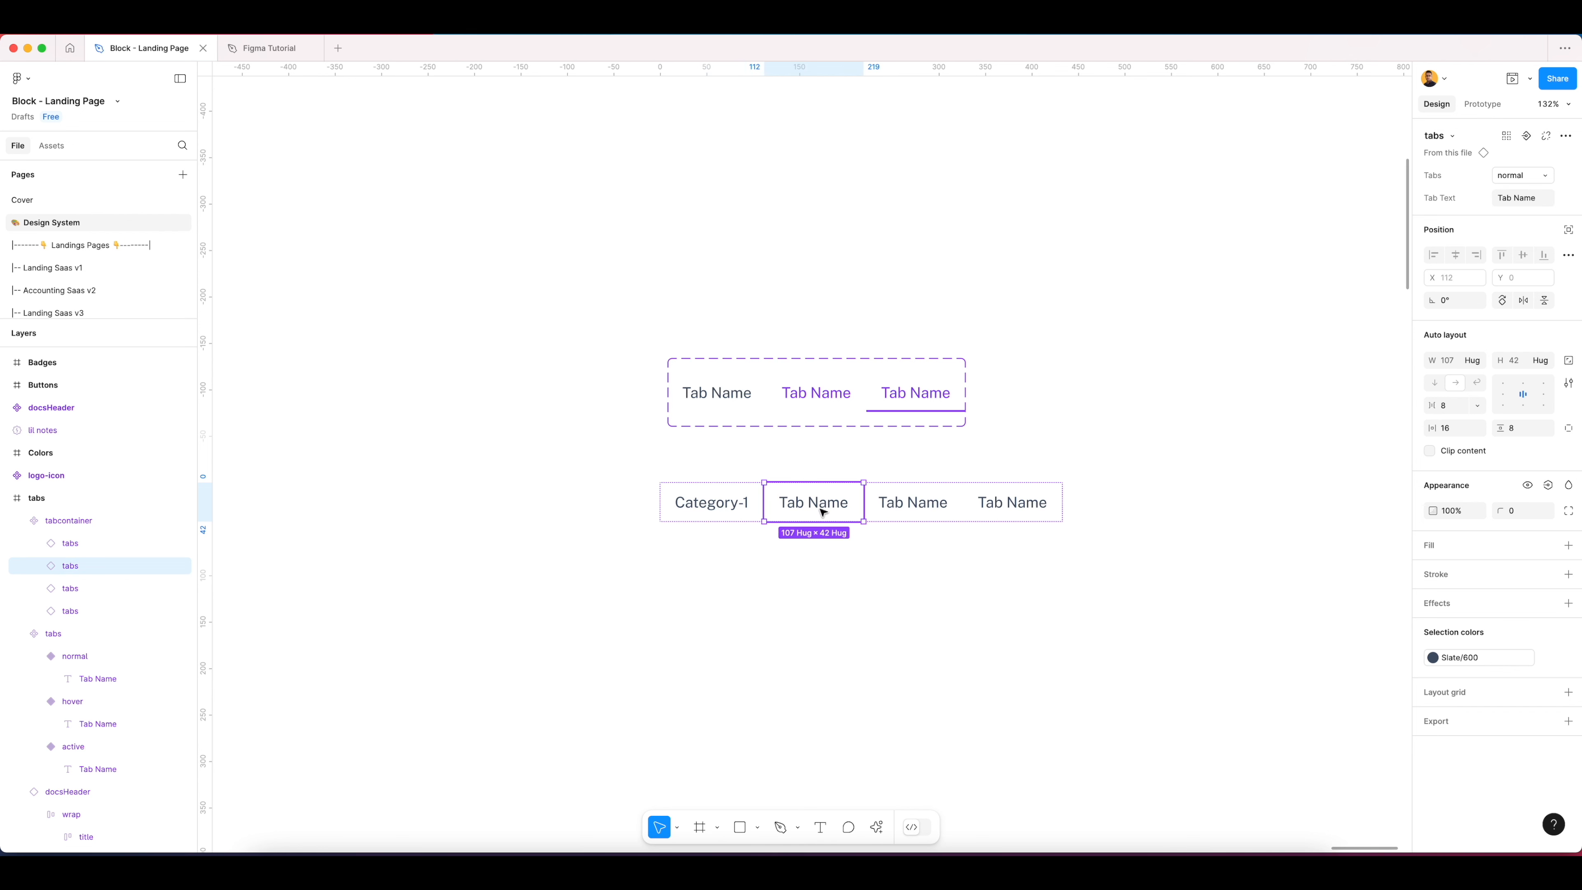
left_click(1528, 198)
type("Category-1")
key("Return")
Step: Set the Tab Text of the third tab to Category-3 and of the fourth tab to Category-4
left_click(943, 508)
left_click(1521, 199)
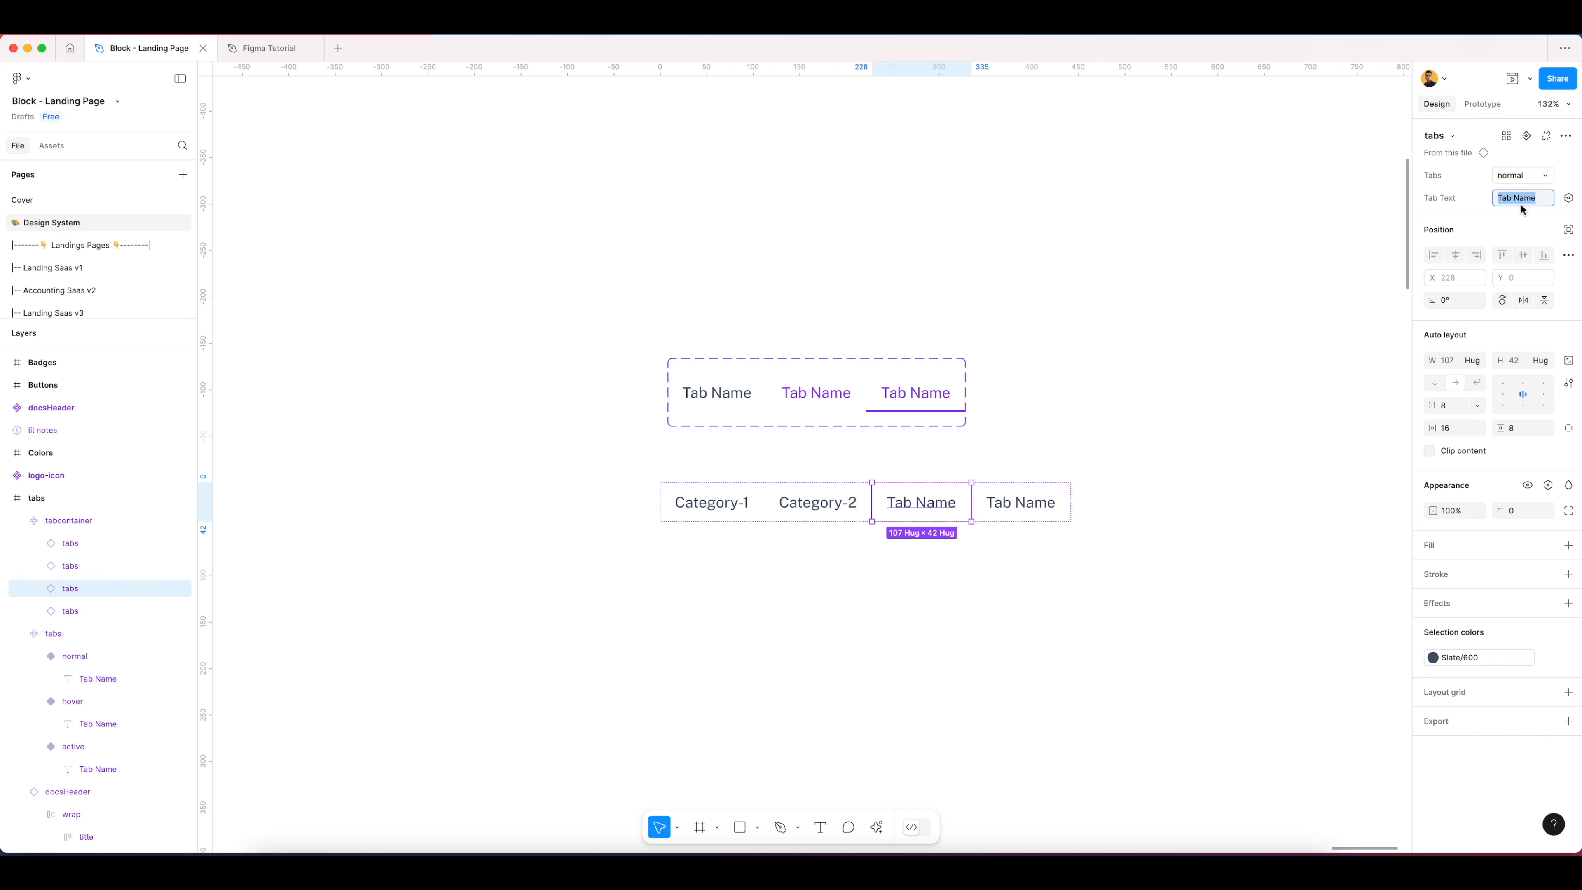
type("Category-1")
type("3")
key("Return")
left_click(1049, 502)
left_click(1524, 201)
type("Category-1")
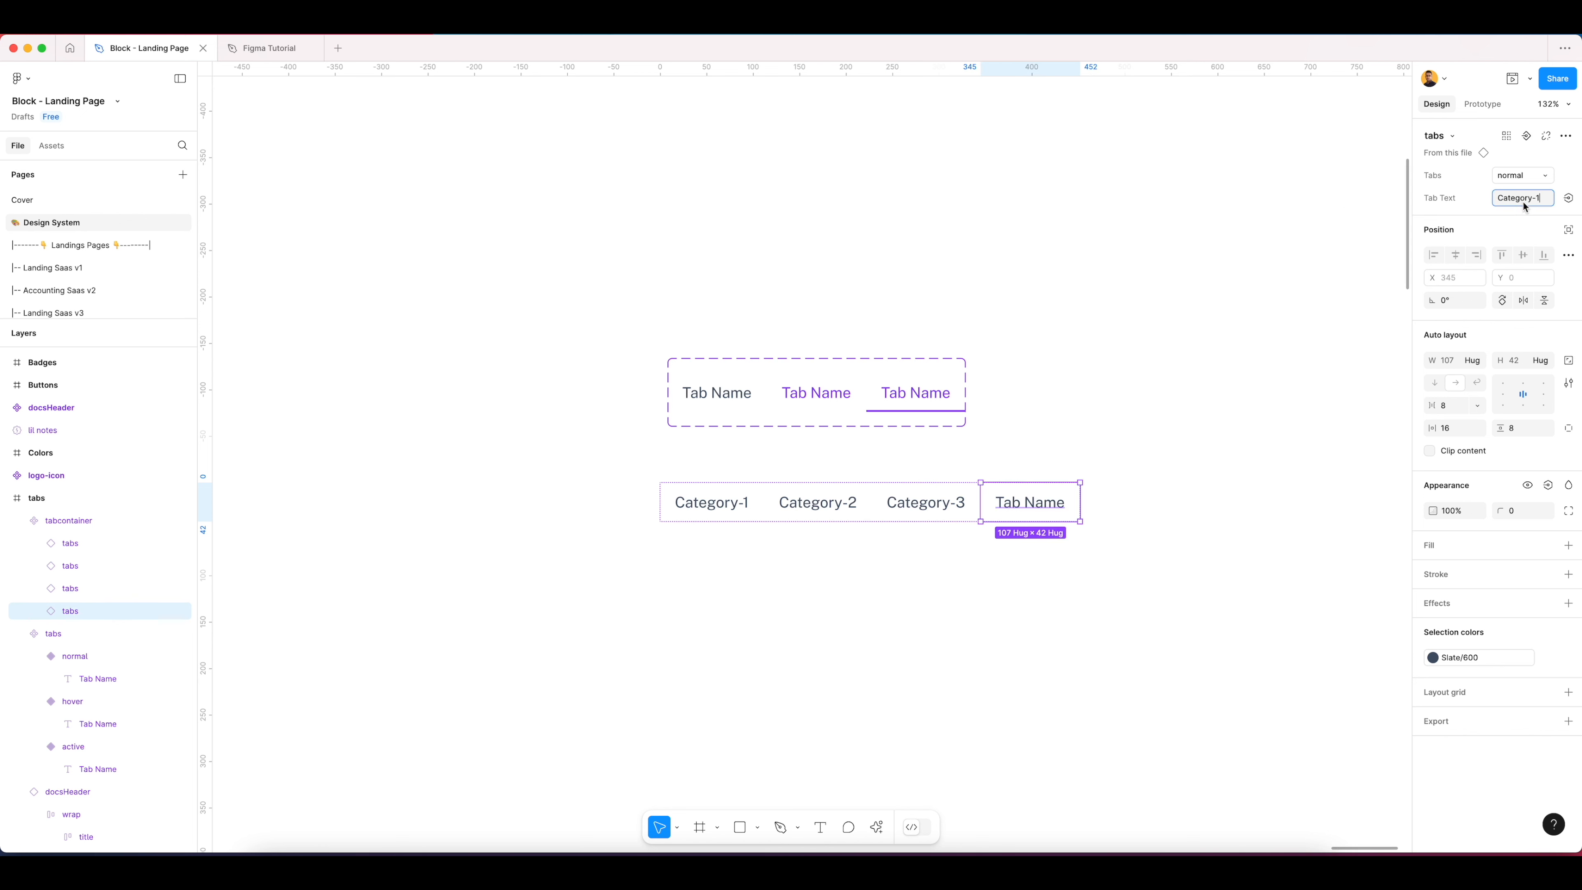
type("4")
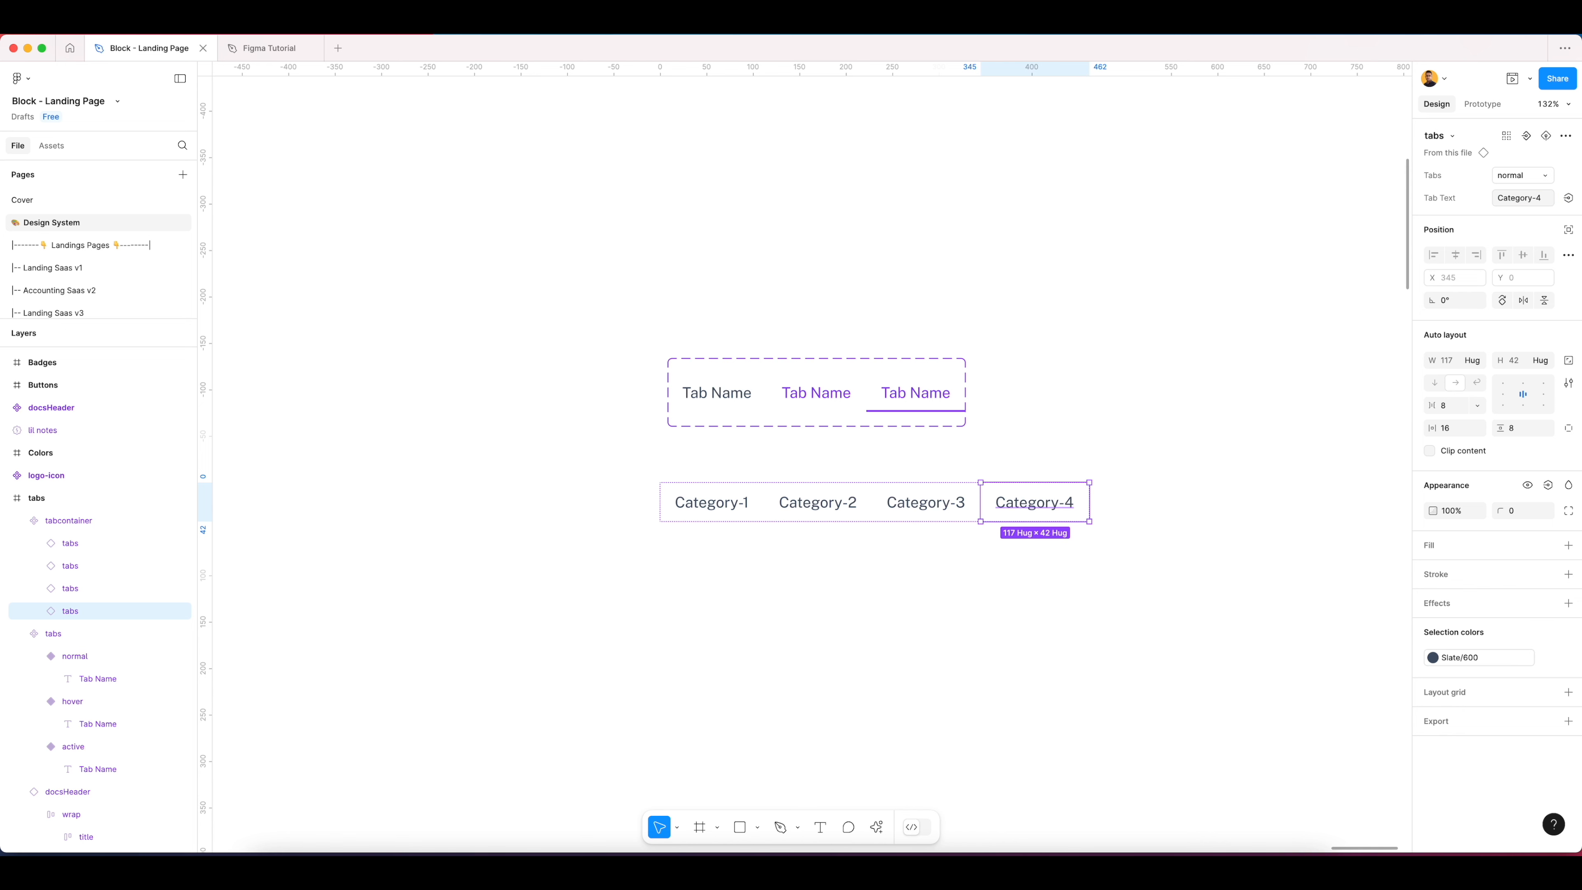
left_click(1133, 279)
Step: Switch the Category-2 tab instance in the tab row to the active variant
scroll(804, 357, "down", 3)
scroll(804, 356, "up", 5)
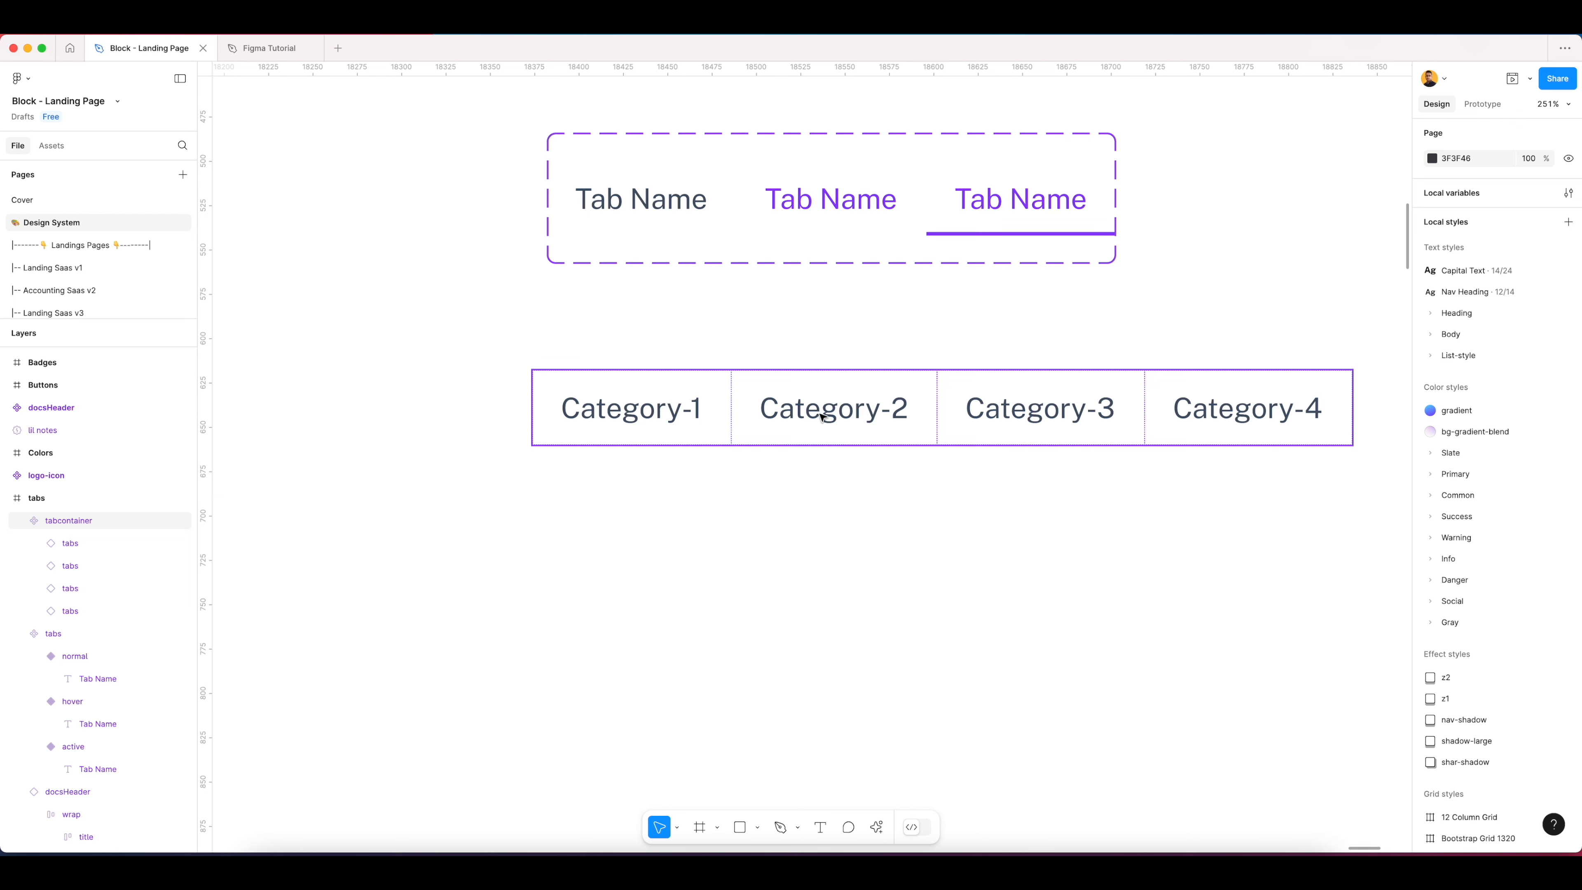
double_click(824, 416)
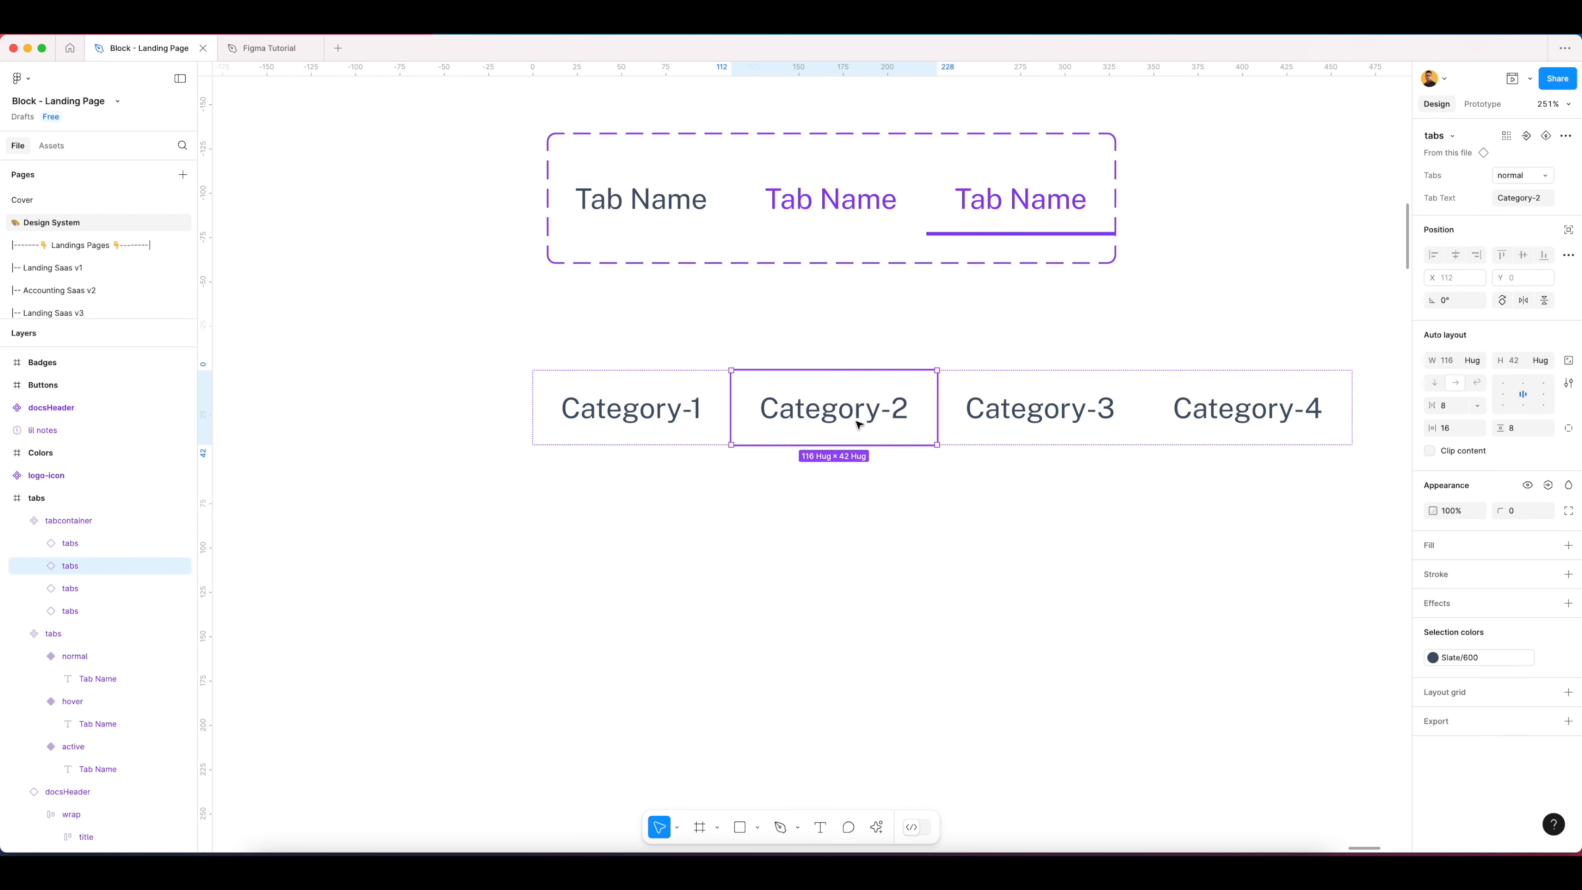
left_click(1546, 178)
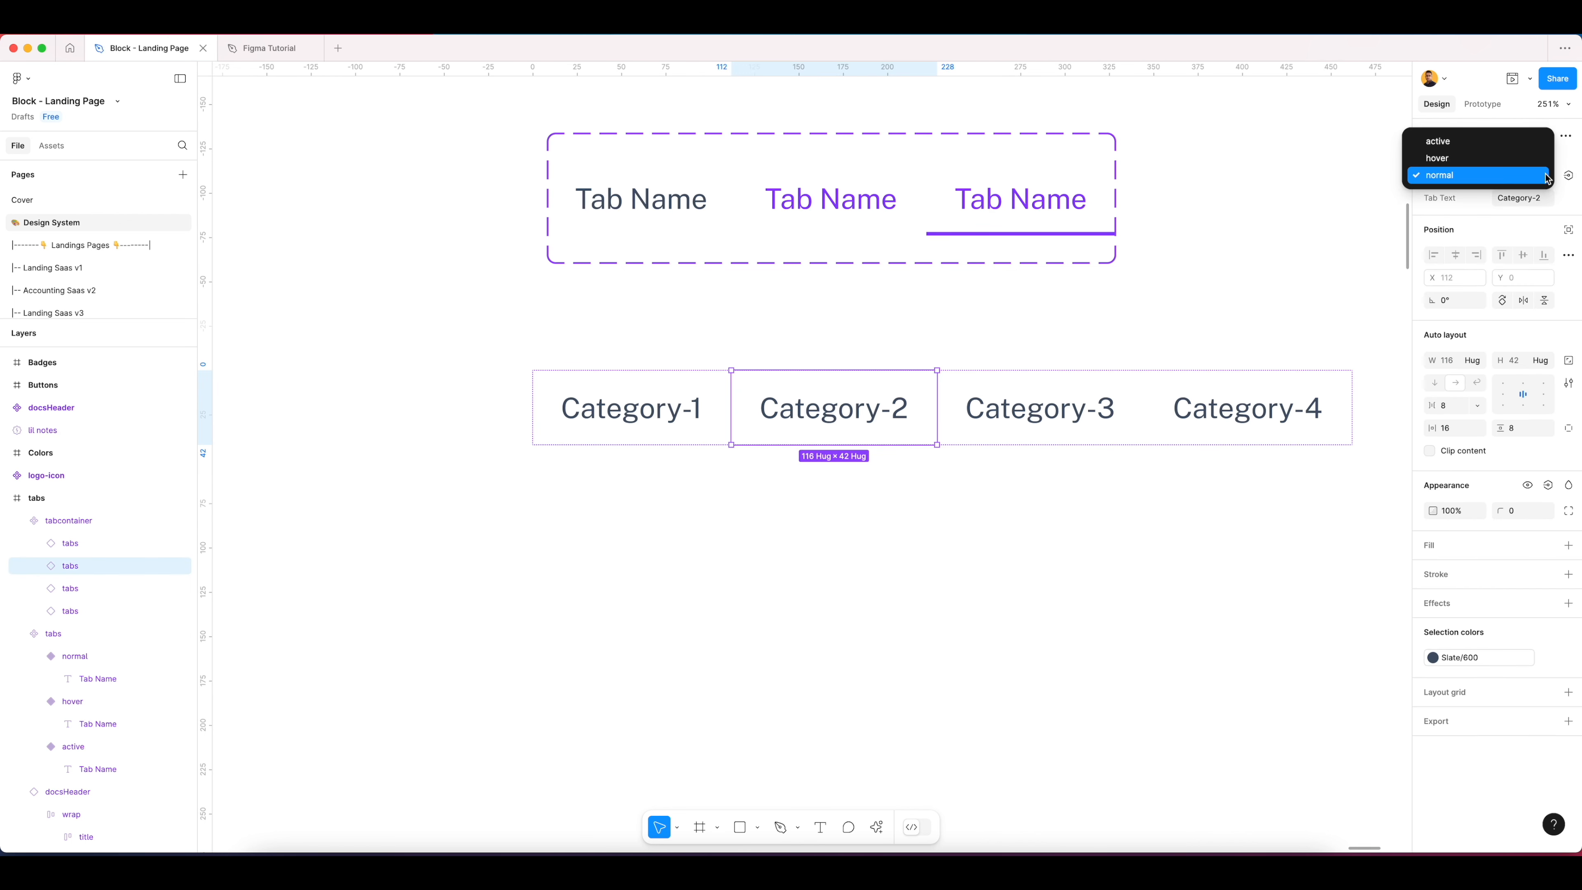
left_click(1451, 143)
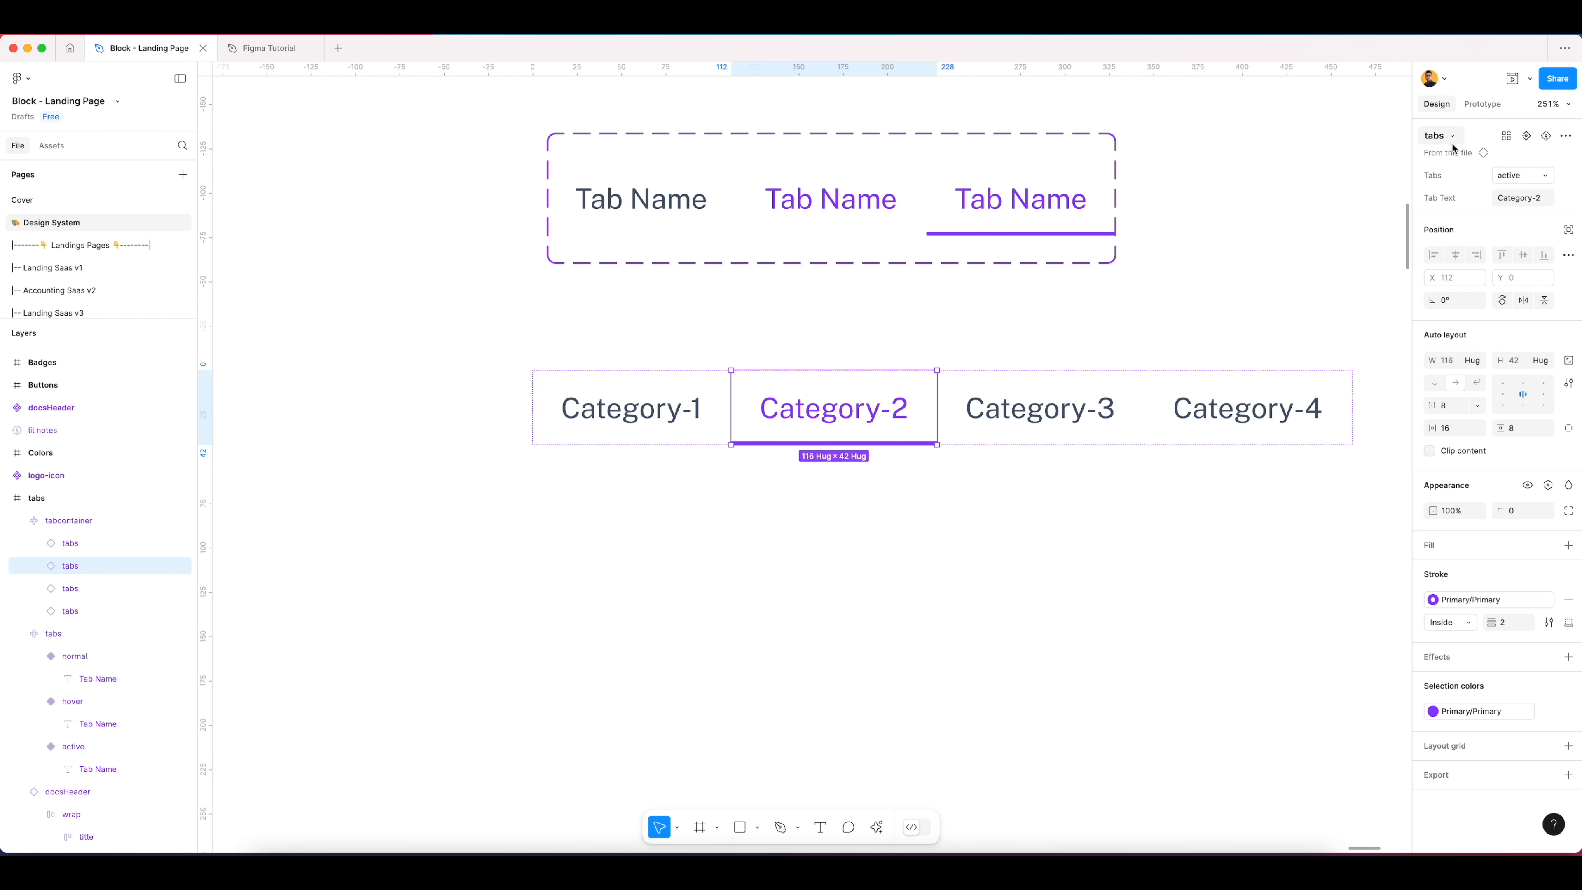
left_click(763, 562)
scroll(865, 522, "down", 3)
left_click_drag(1078, 497, 1015, 498)
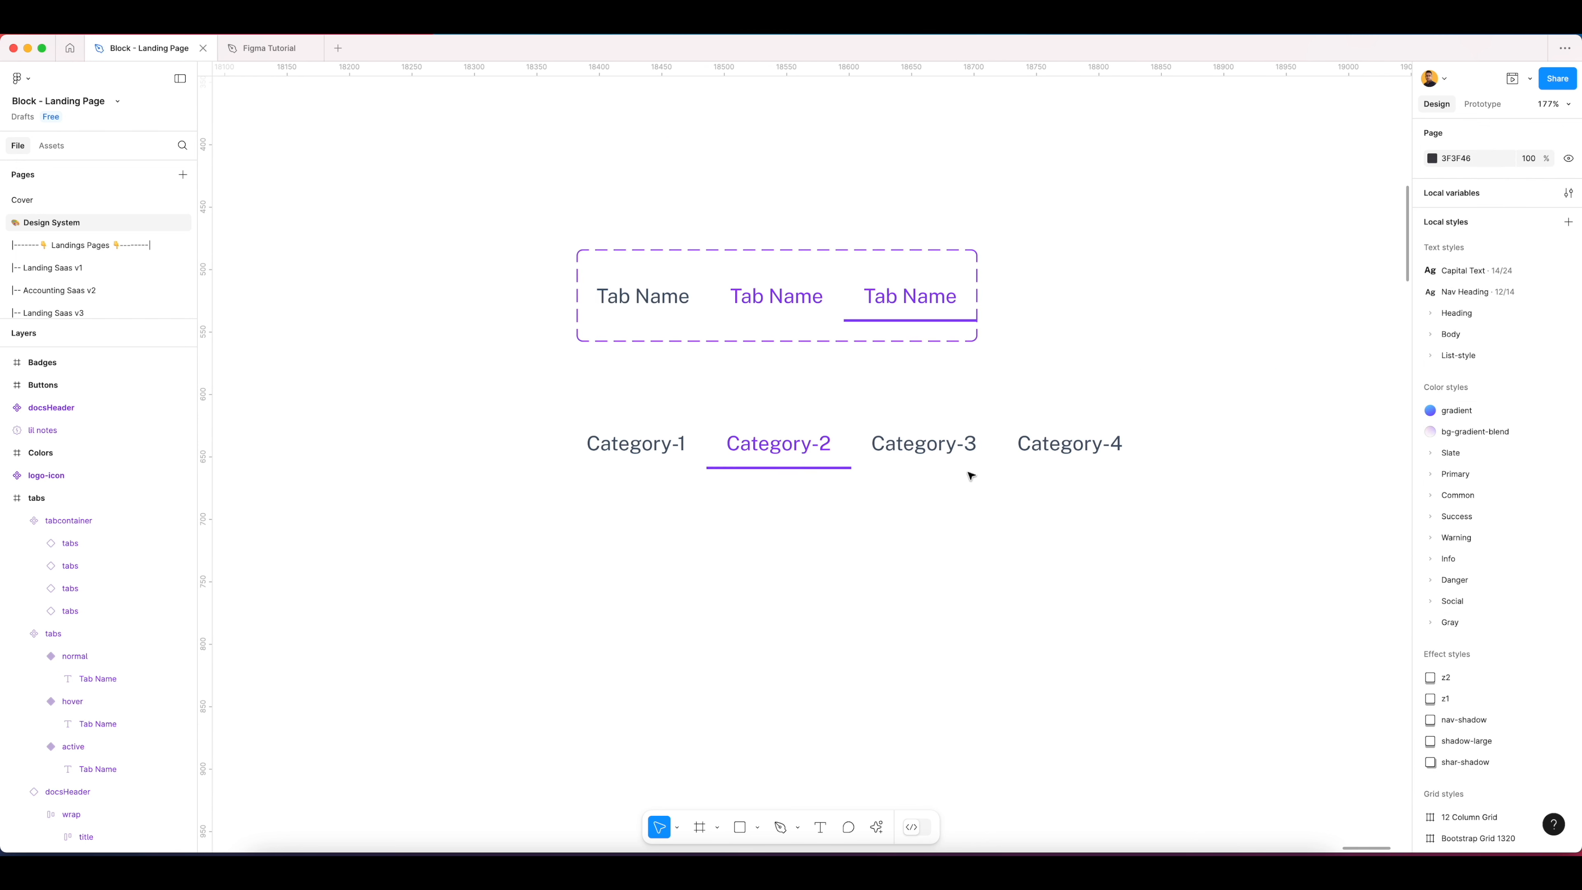
Step: Add an inside stroke to the tabcontainer component on its bottom side only, with a weight of 2
left_click(932, 457)
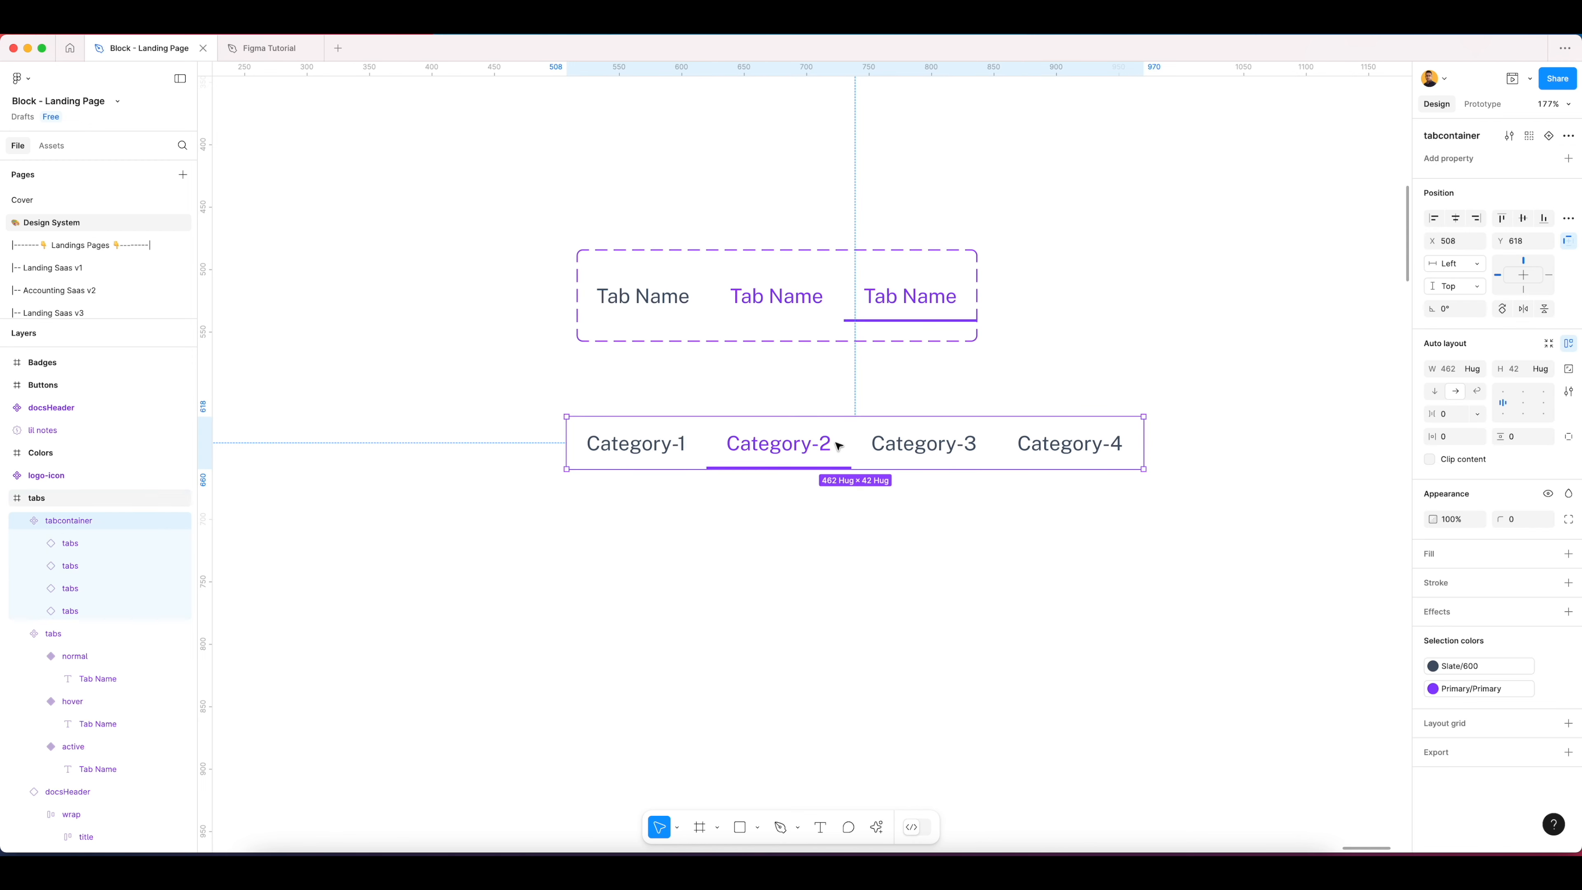
scroll(835, 445, "up", 5)
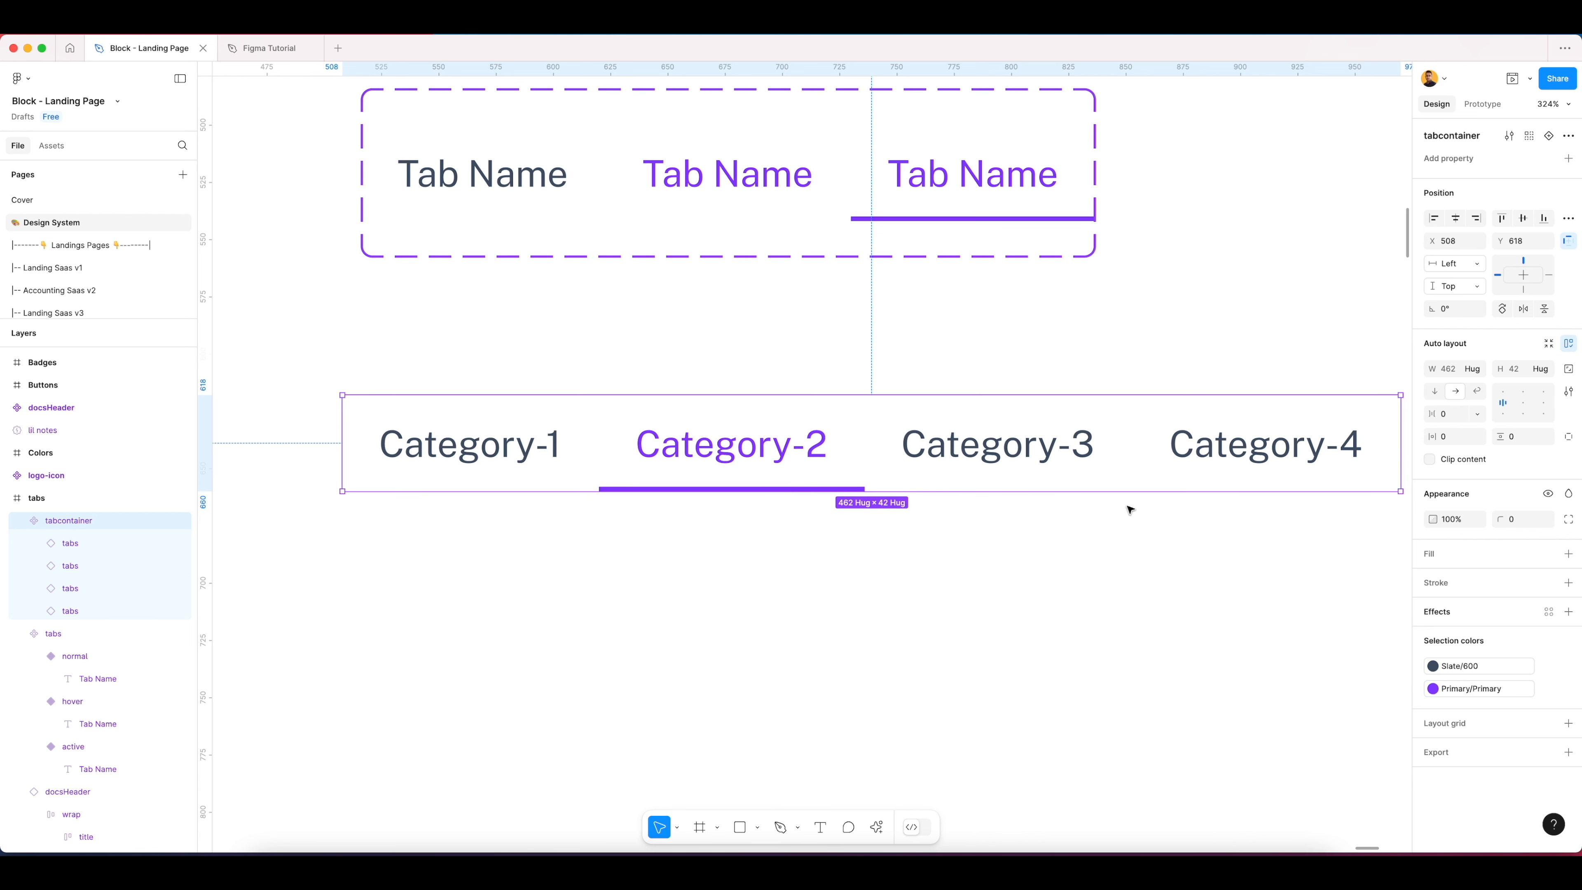
left_click(1569, 583)
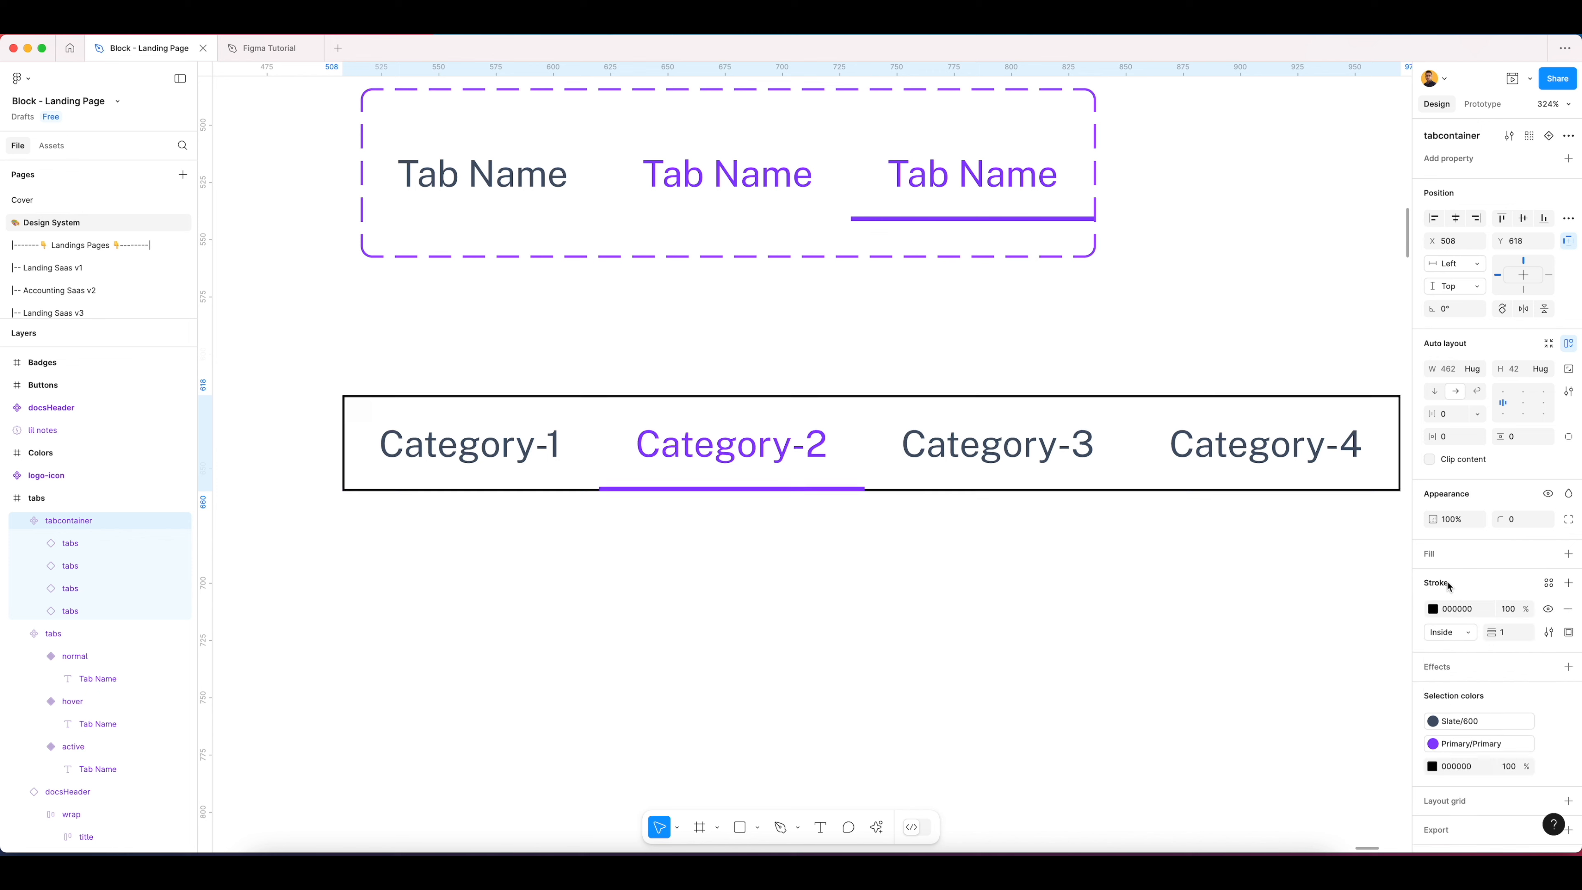
left_click(1569, 632)
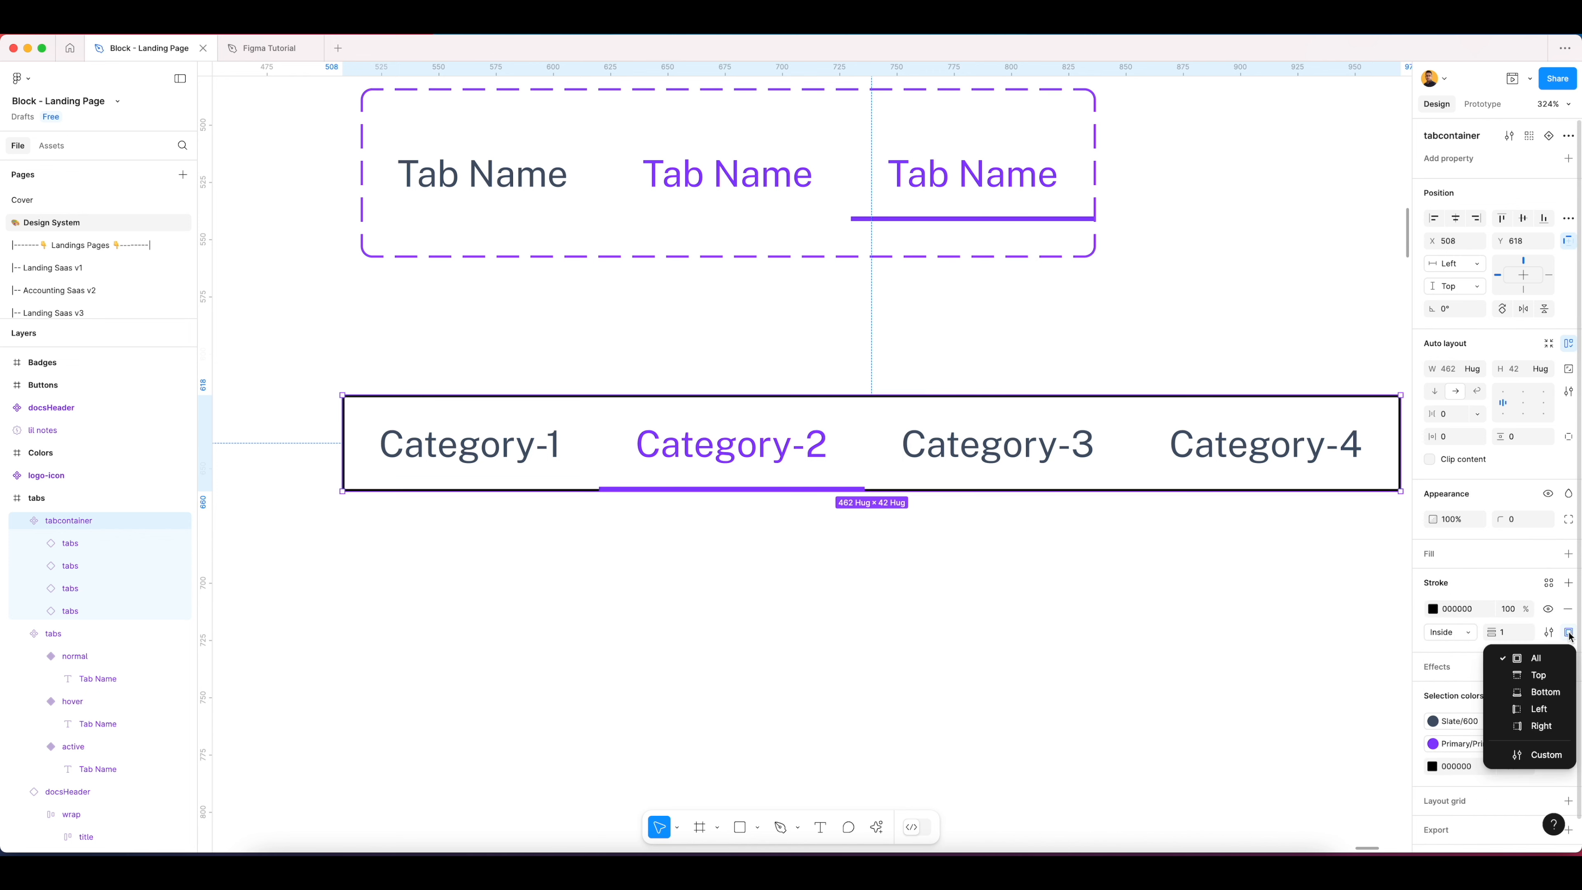
left_click(1553, 694)
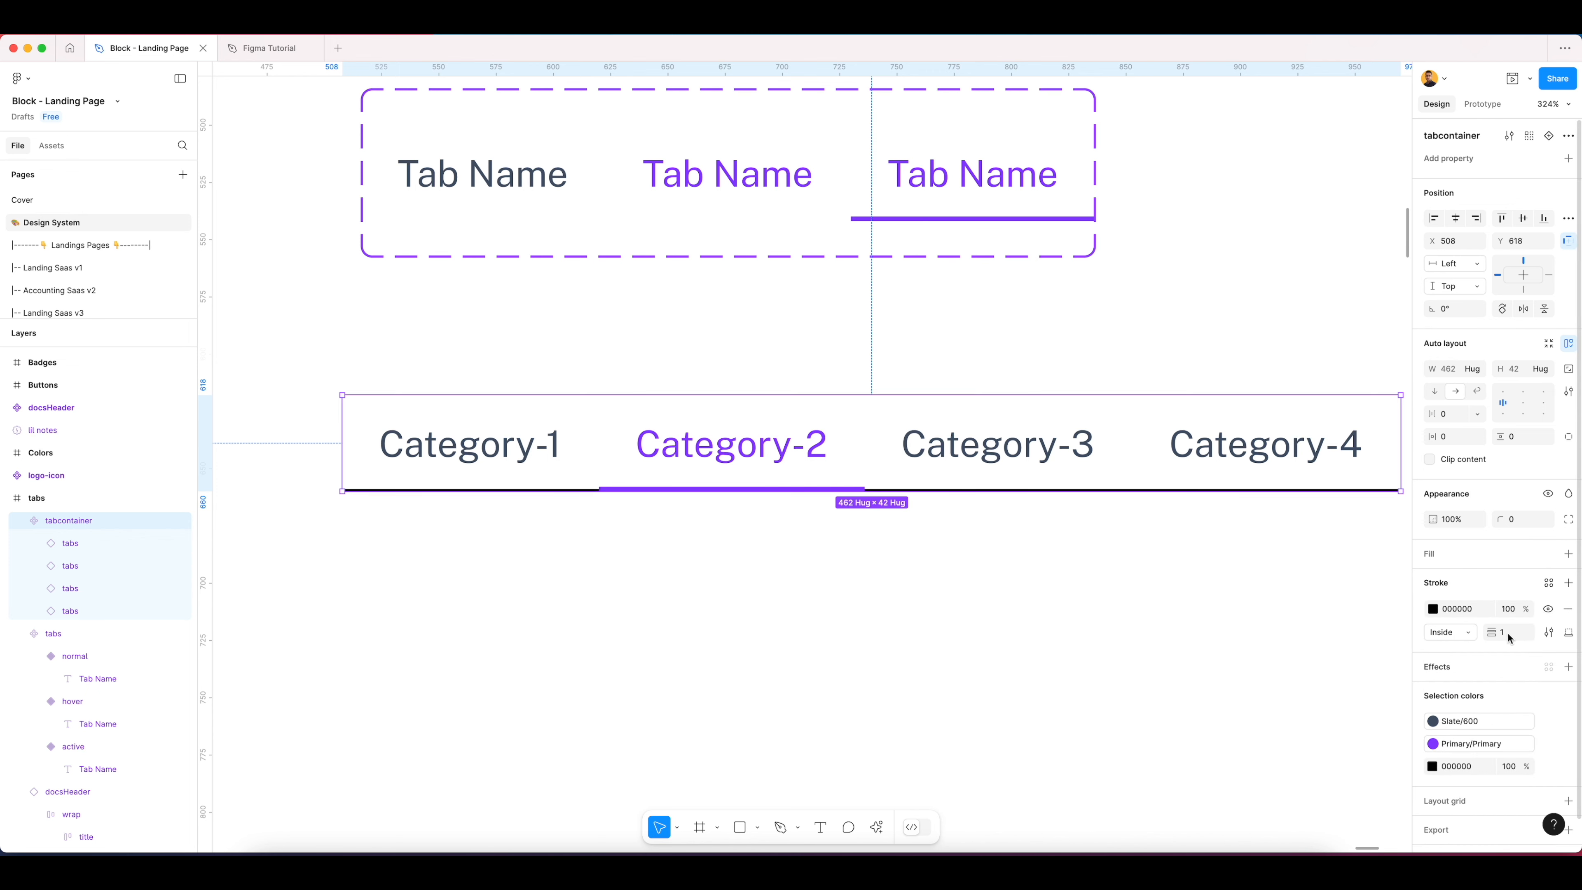
key("Return")
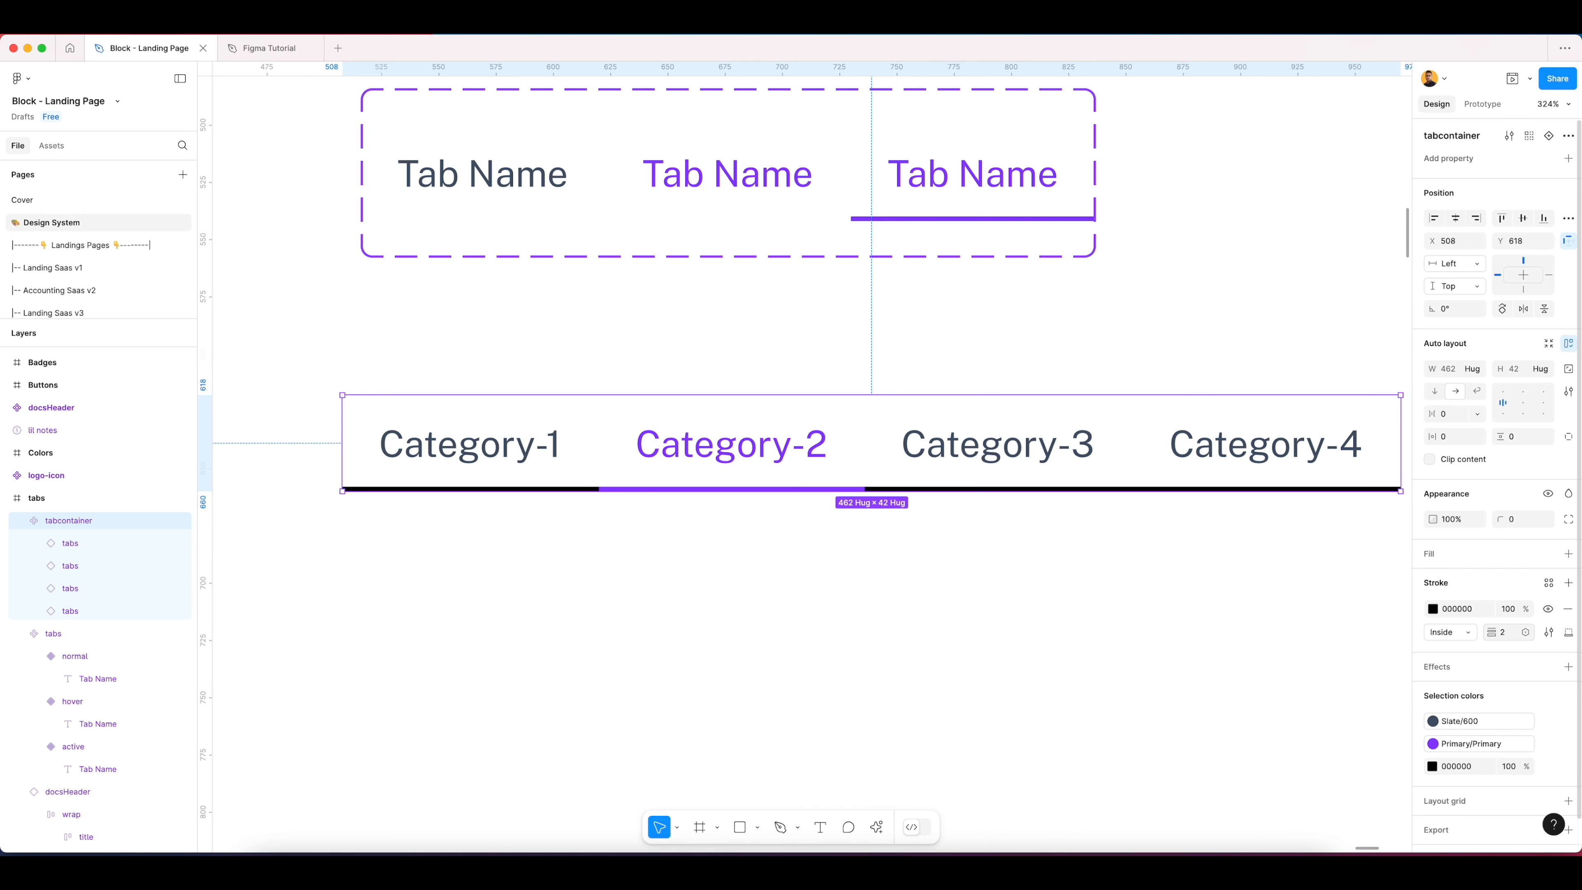
Step: Apply the Slate/200 colour style to the tabcontainer's bottom stroke
left_click(1549, 584)
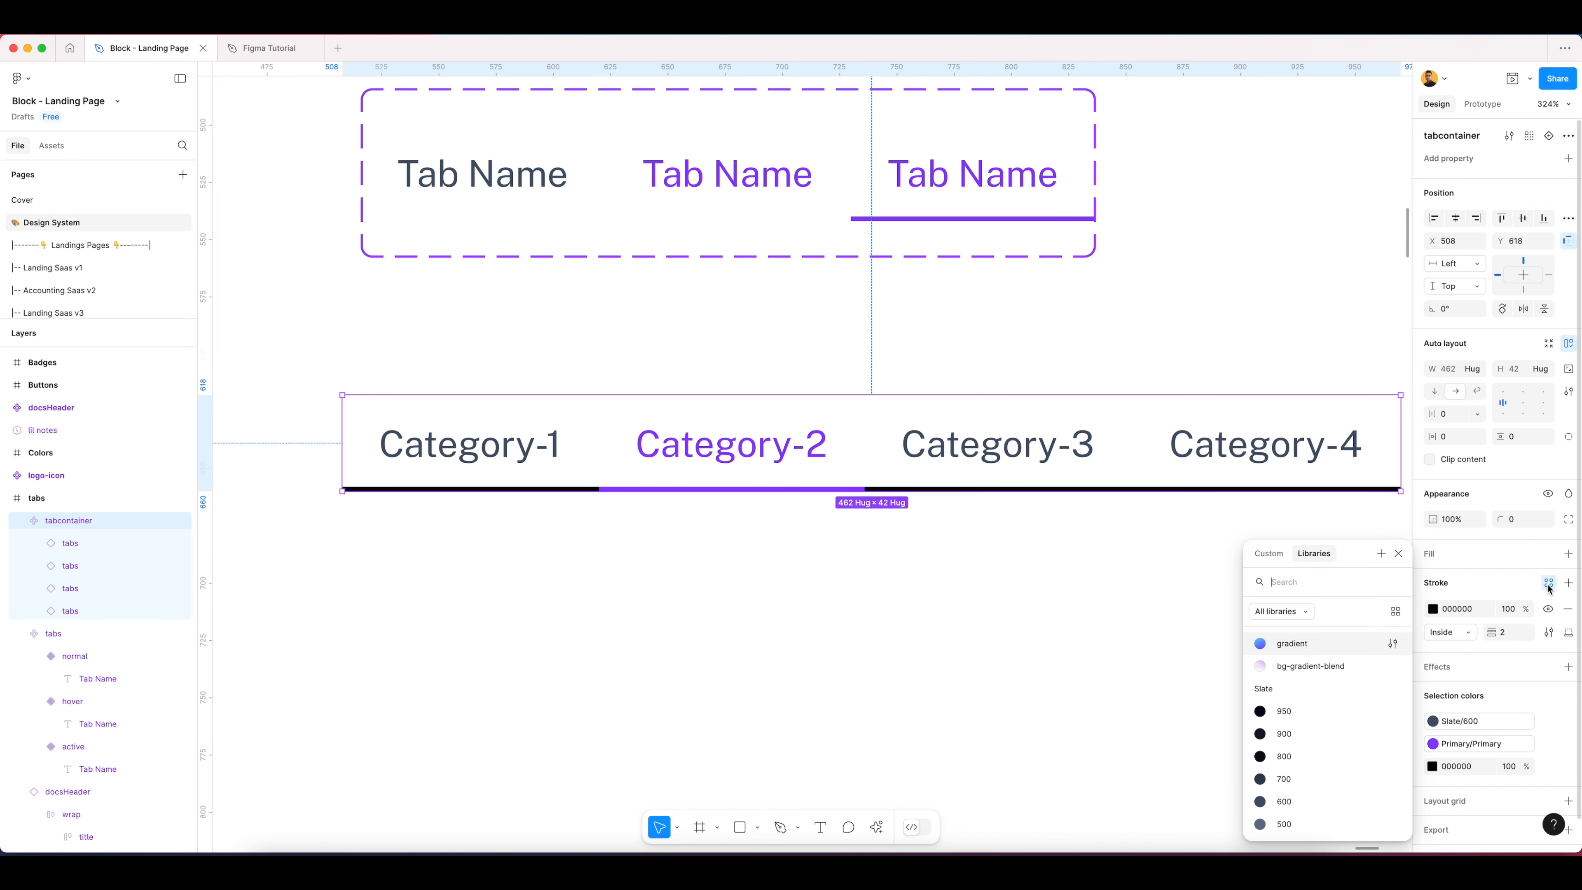
scroll(1296, 731, "down", 4)
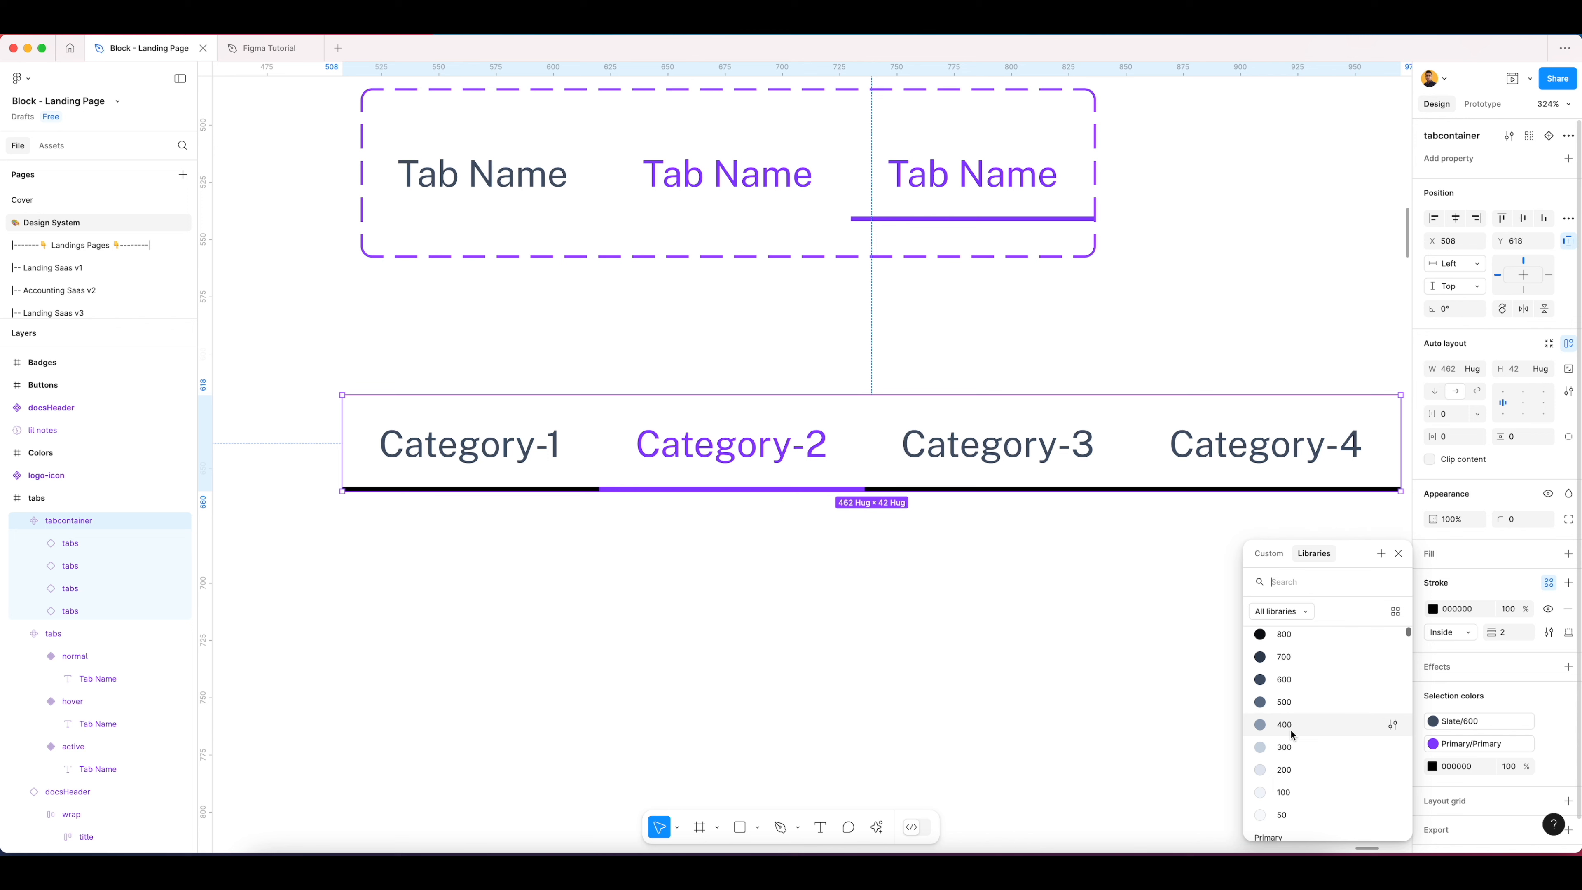
left_click(1283, 727)
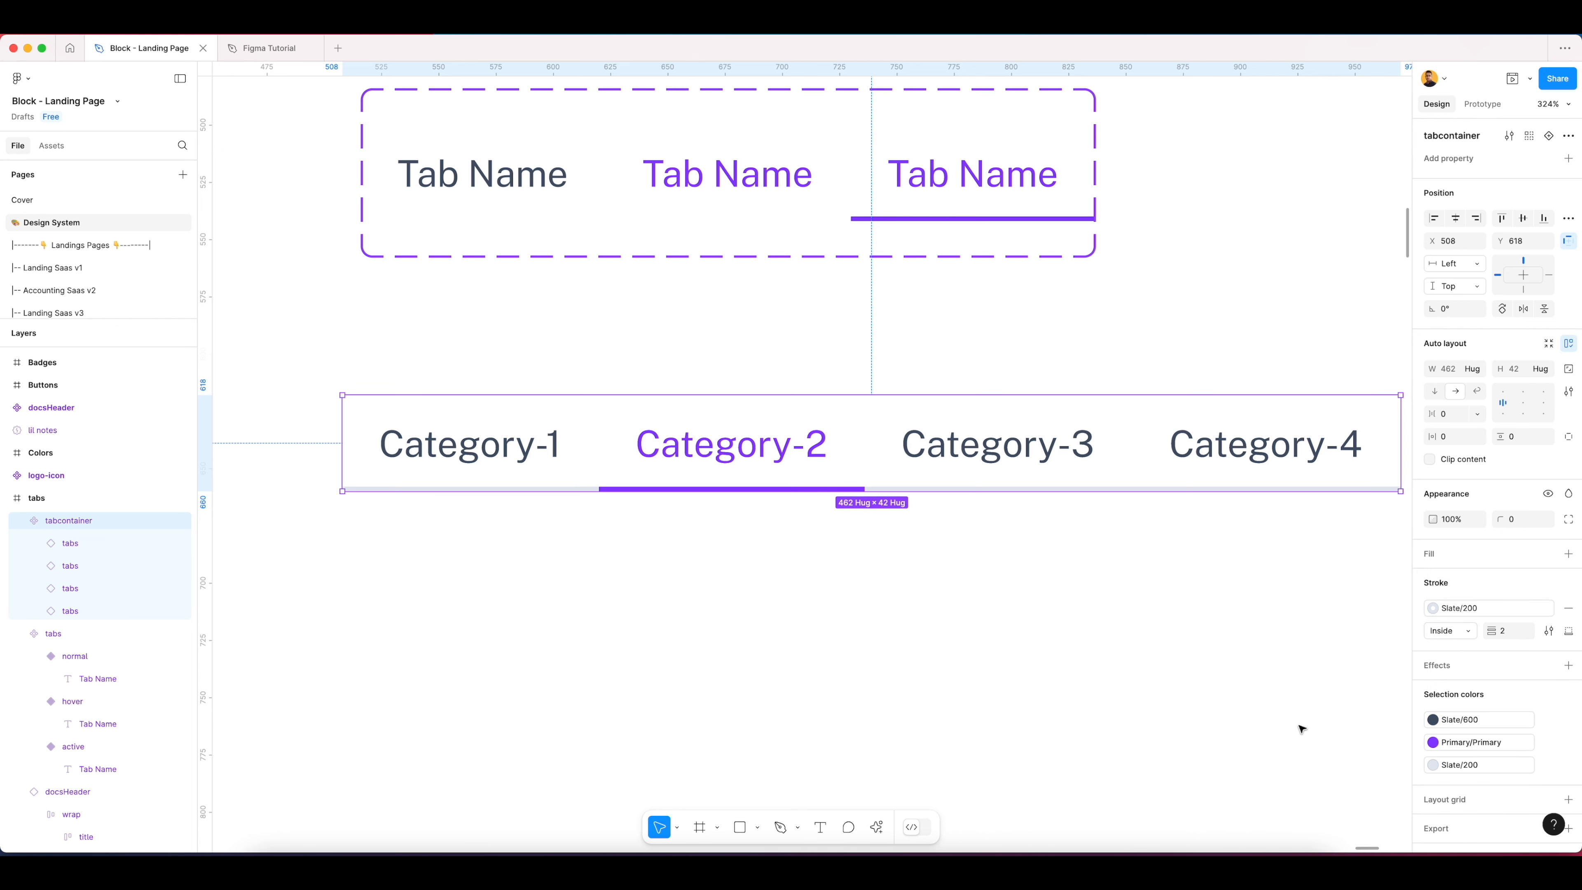
left_click(1009, 589)
scroll(1014, 586, "down", 3)
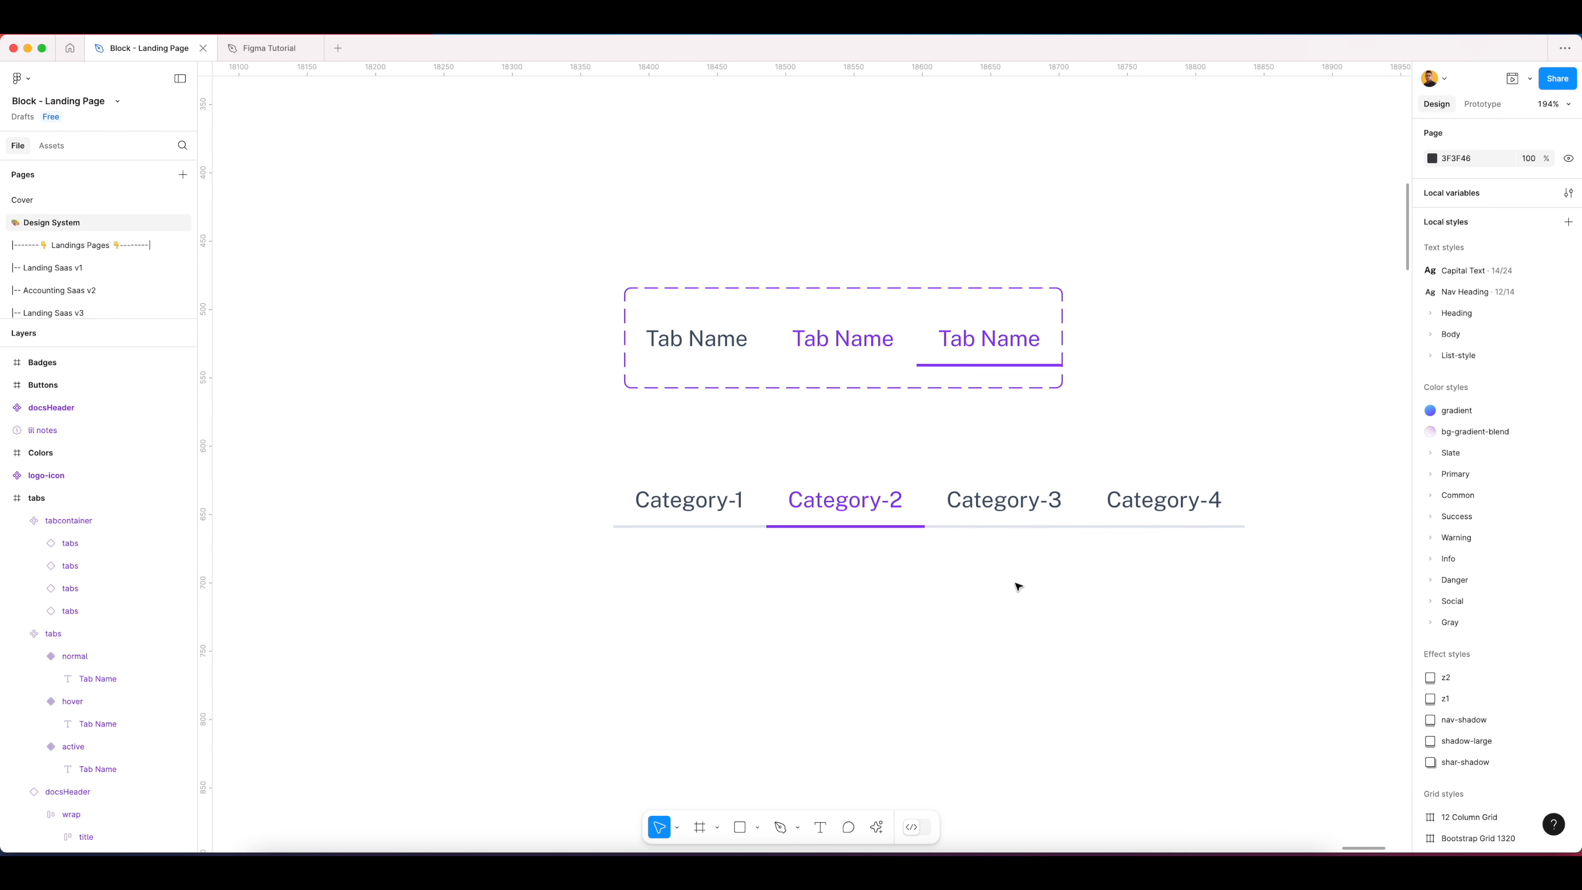
left_click_drag(1148, 561, 1003, 552)
scroll(1009, 541, "down", 2)
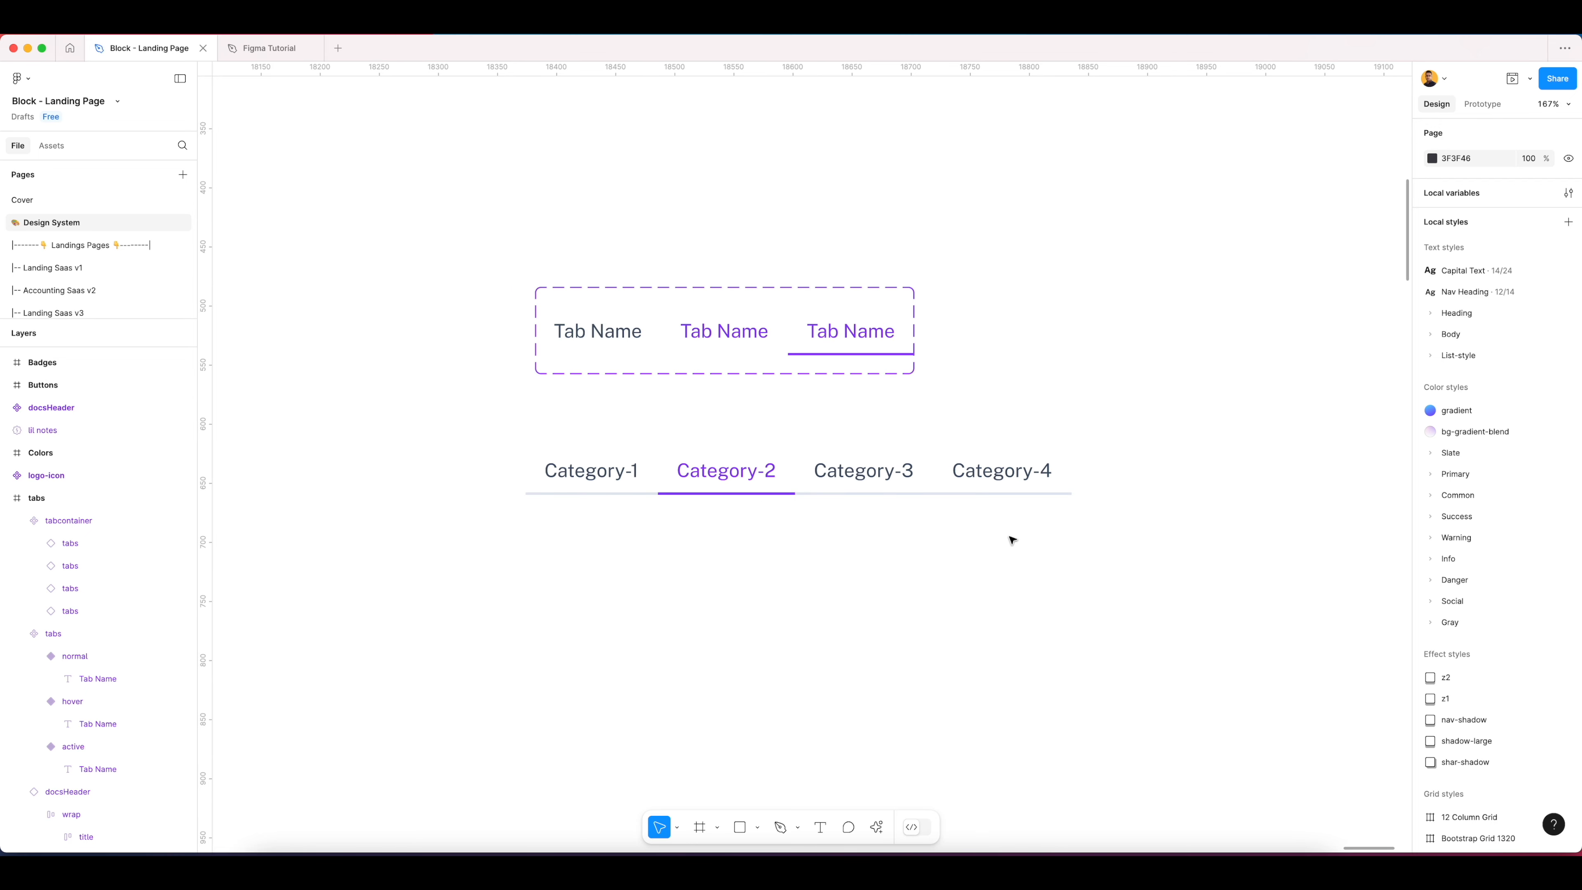
left_click(872, 489)
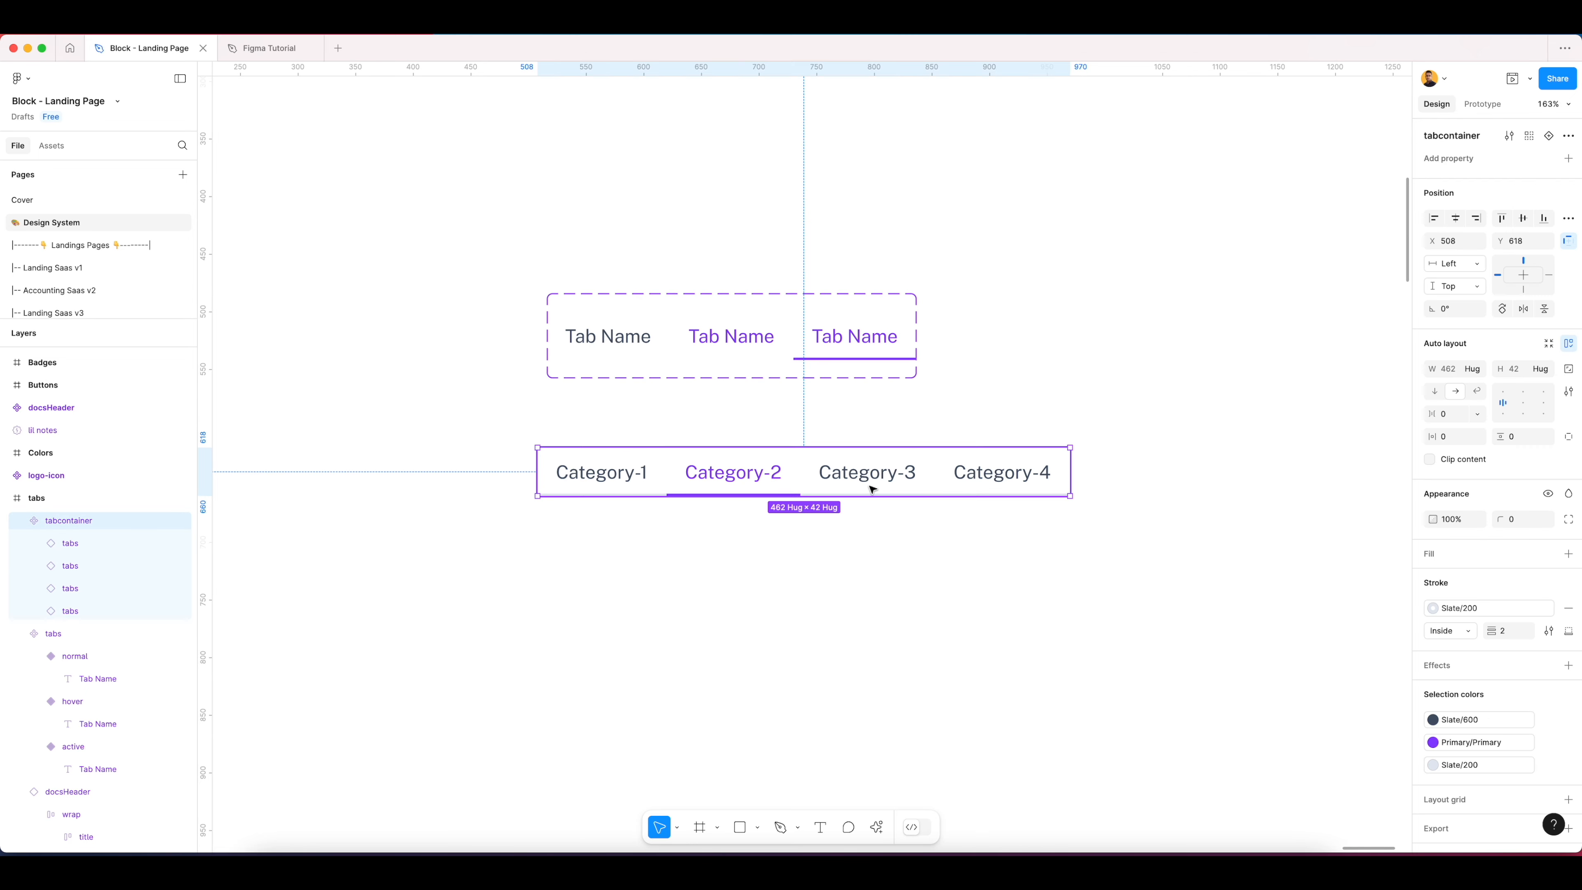
left_click(876, 530)
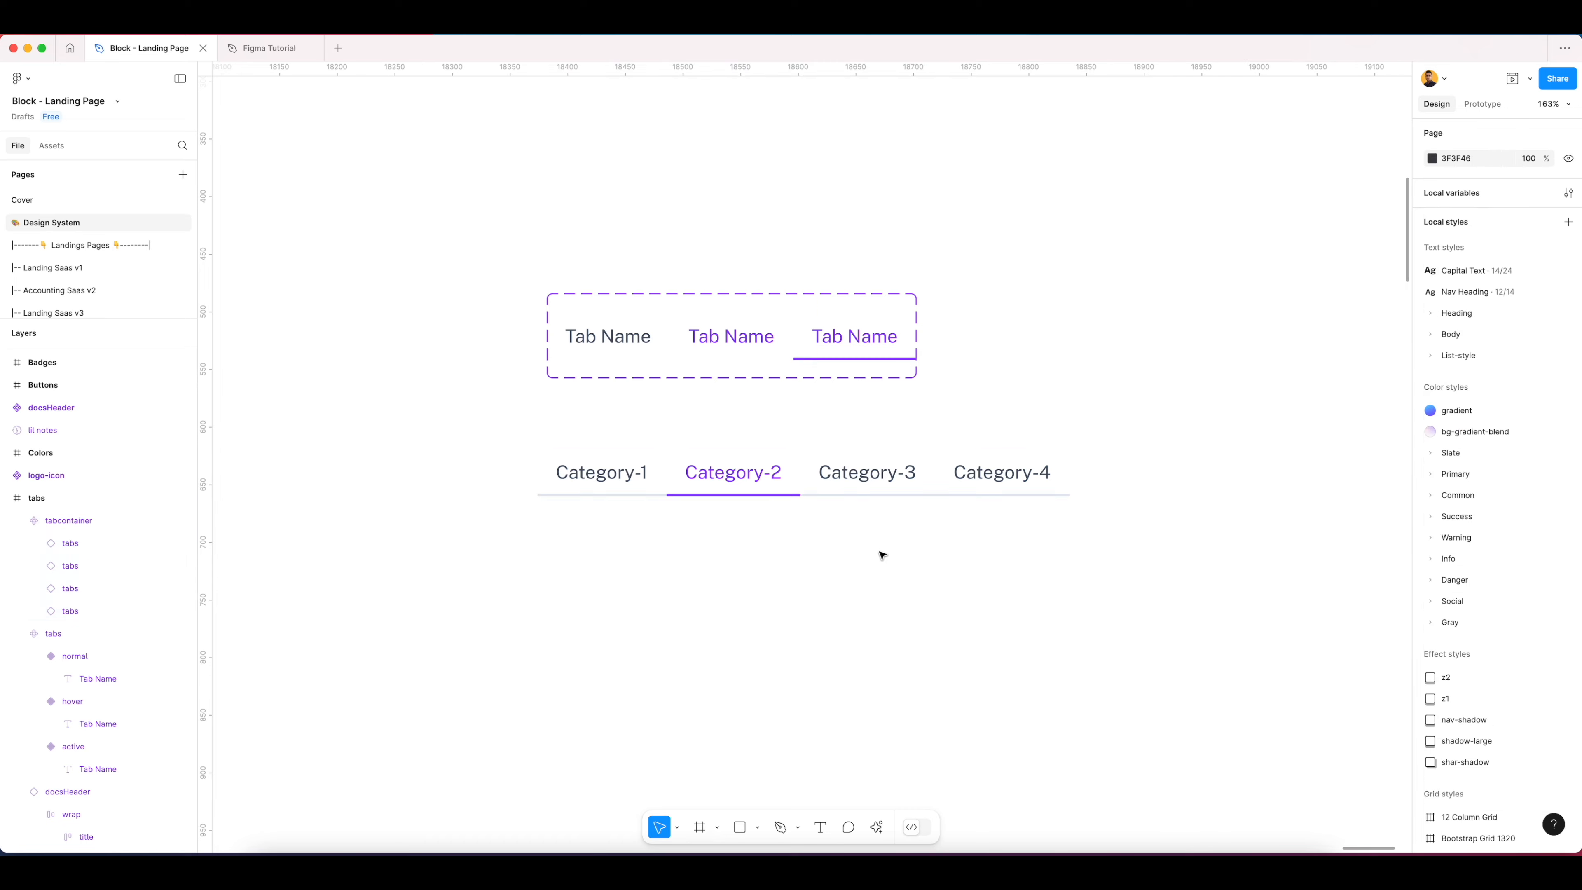
scroll(639, 375, "down", 1)
left_click(640, 376)
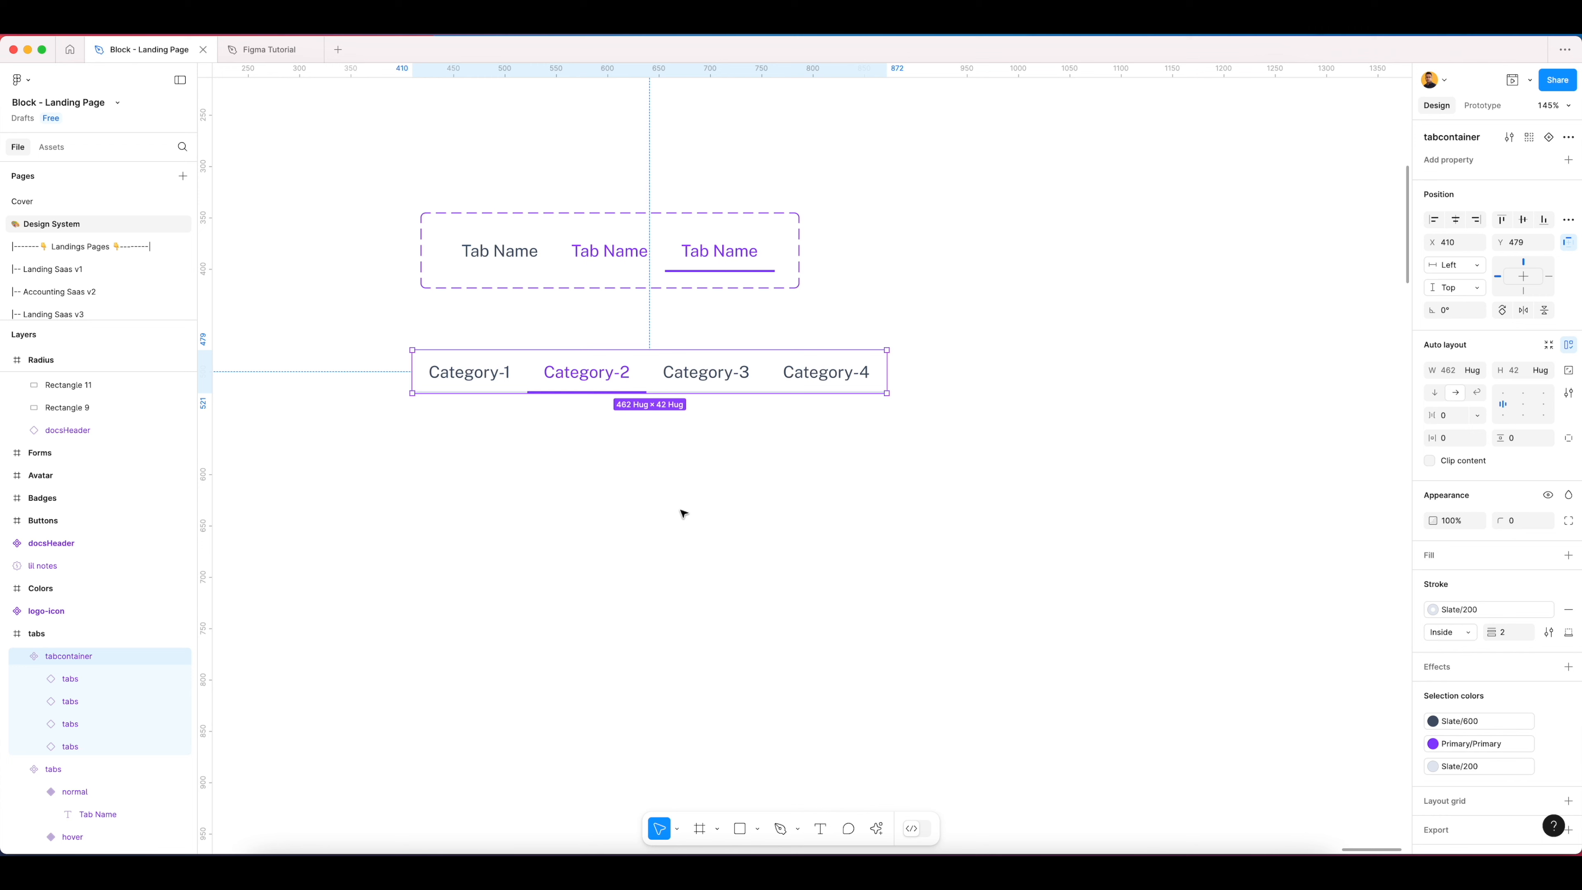
left_click(691, 492)
Step: Create a 1440 × 1024 desktop frame beside the tabs documentation frame
scroll(769, 462, "down", 6)
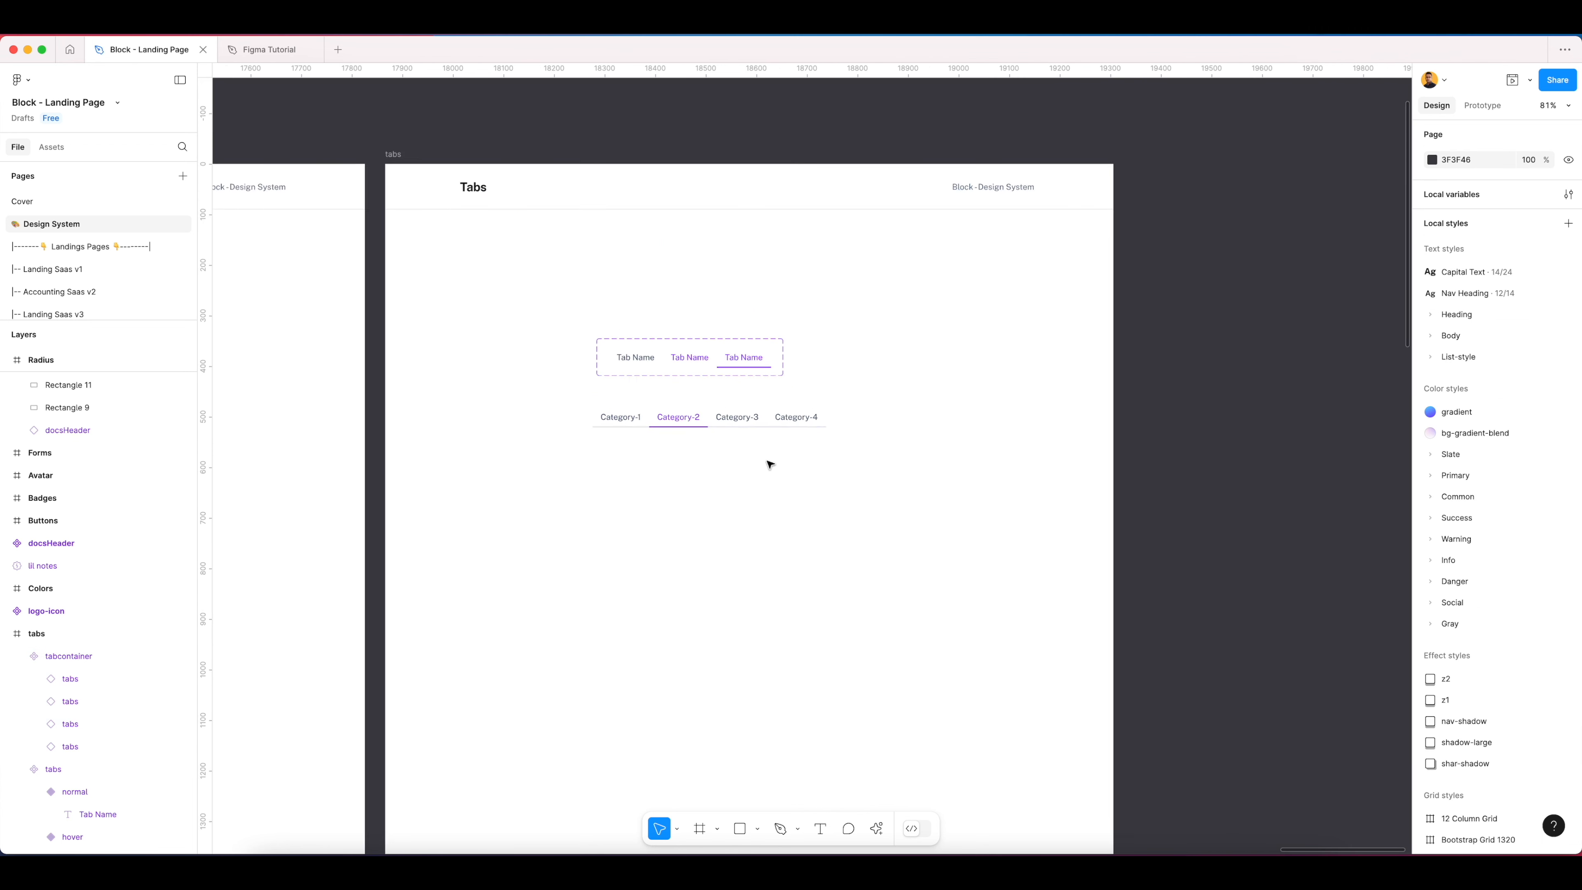
scroll(1076, 389, "right", 2)
left_click(597, 268)
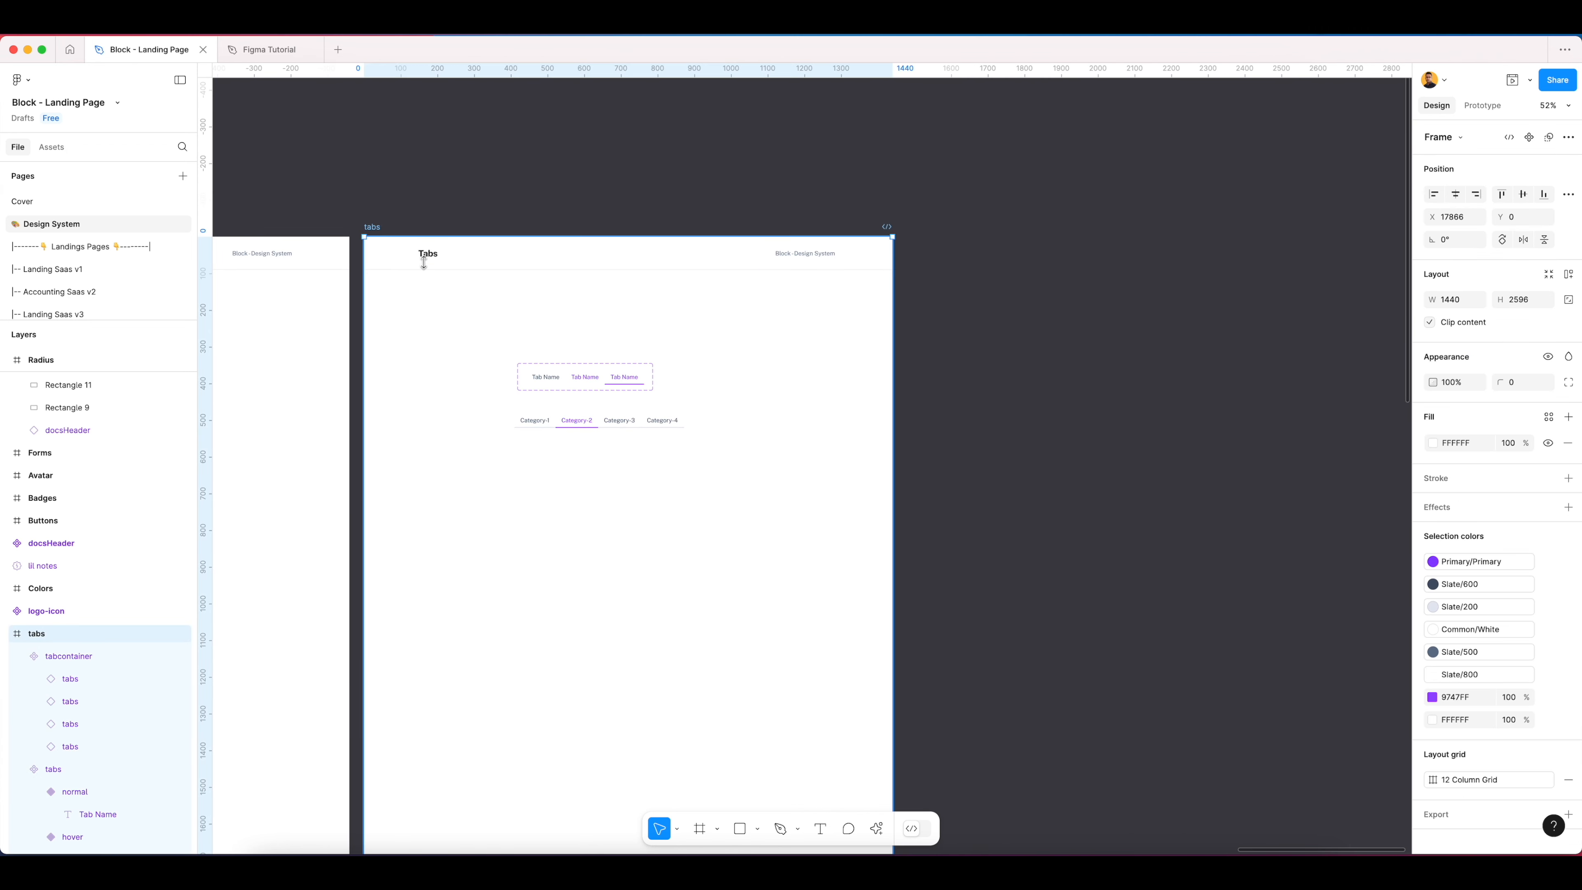
left_click(700, 828)
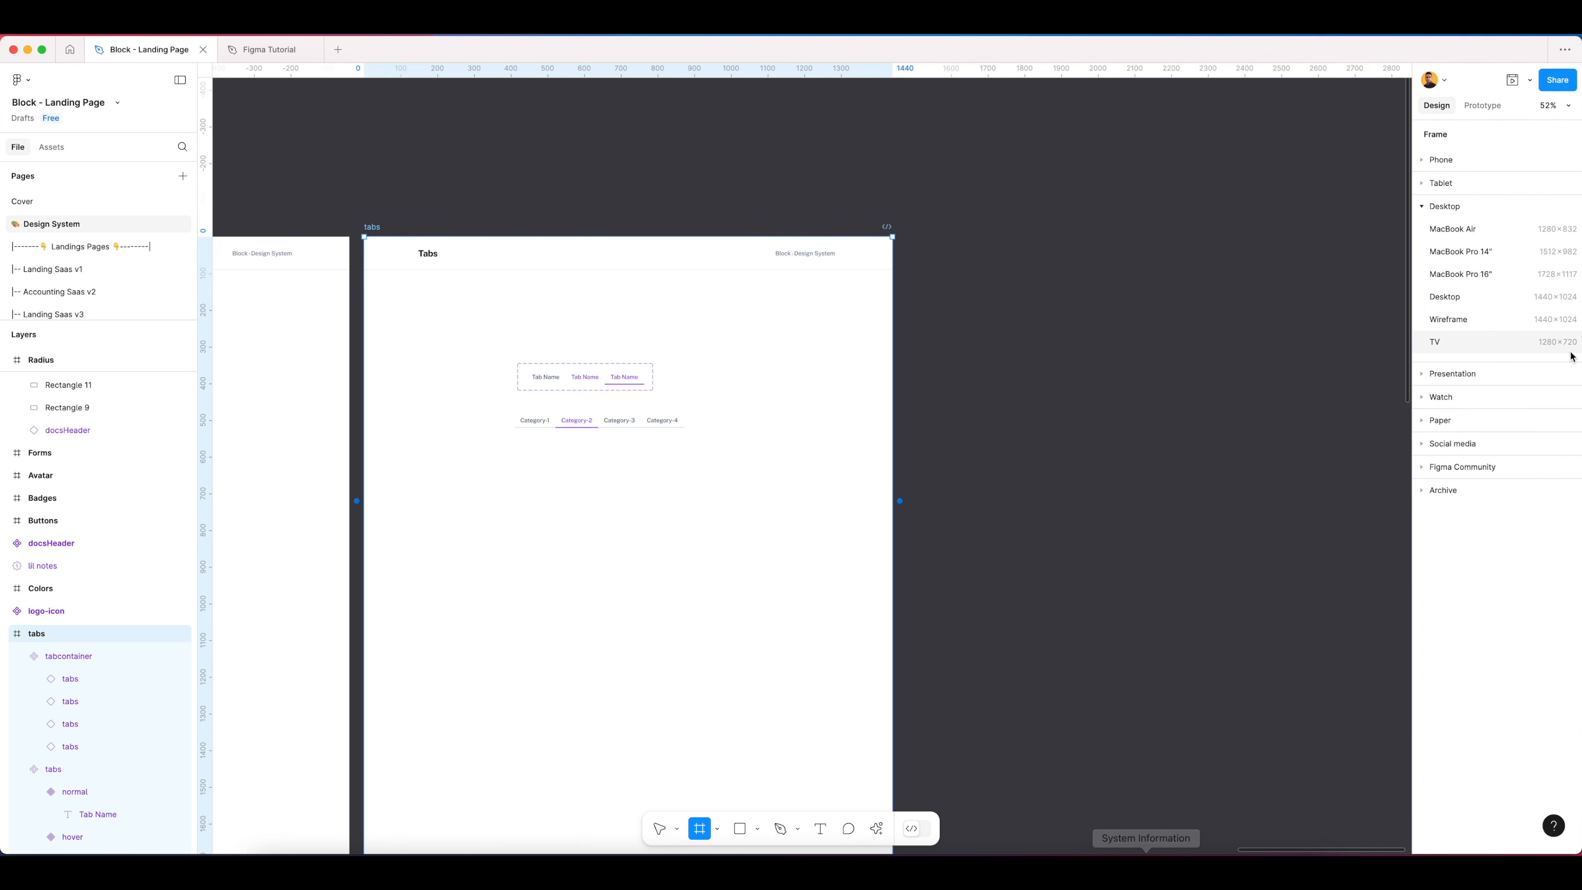
left_click(1445, 318)
scroll(1083, 352, "right", 3)
left_click(838, 152)
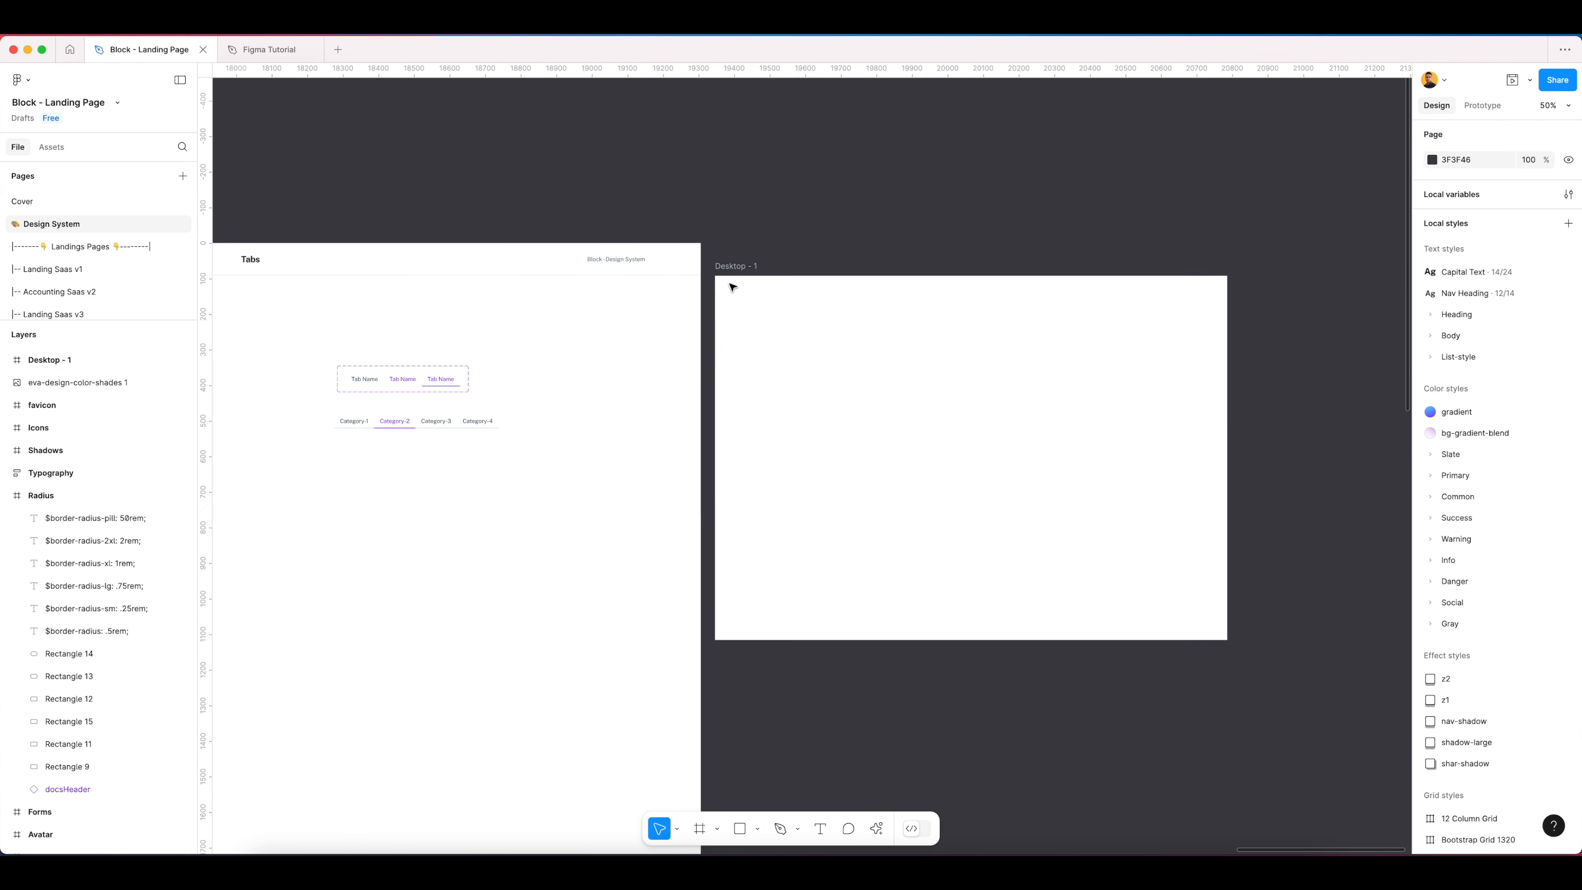
Step: Move the new frame up to Y 0, level with the tabs frame, and rename it Tabs -1
left_click_drag(741, 268, 741, 239)
key("super+r")
type("Tab")
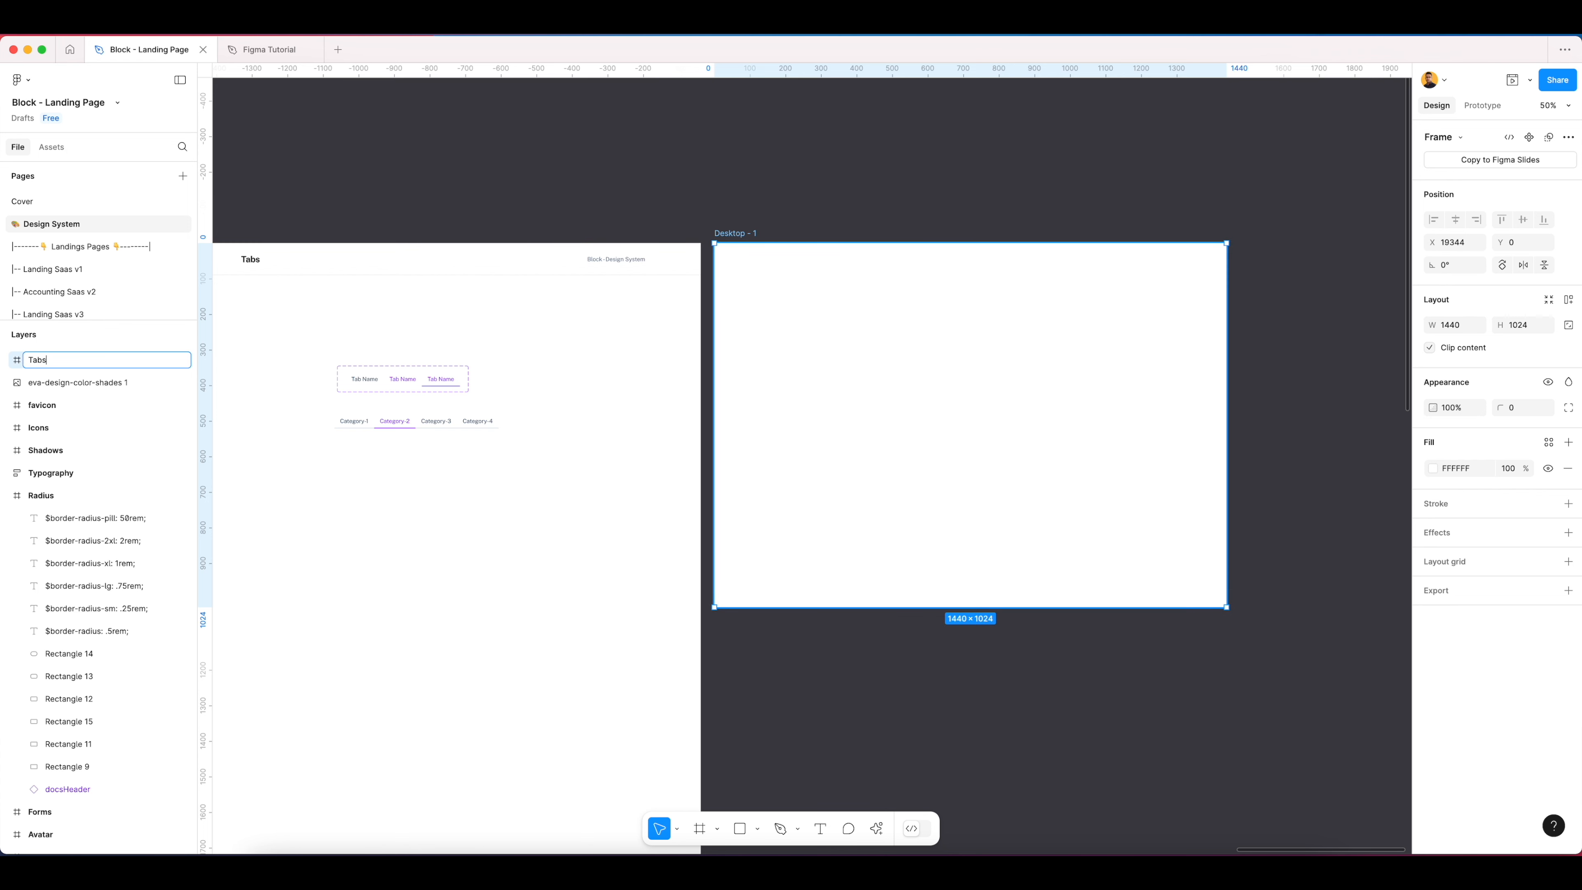
type("s -1")
key("Return")
key("Escape")
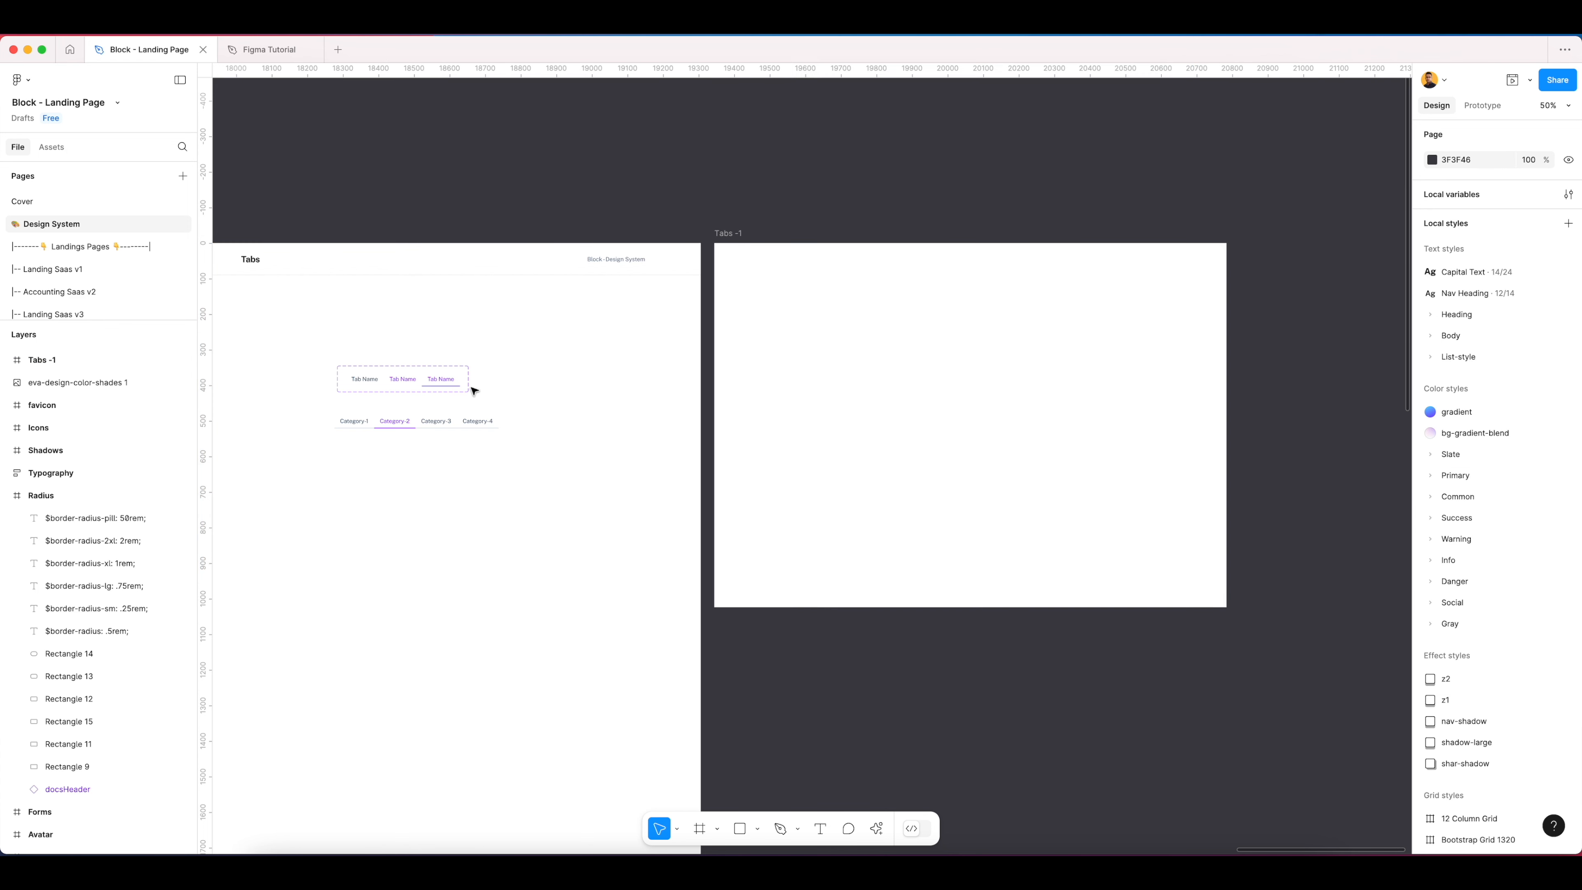
Step: Place a copy of the tabcontainer component as an instance near the upper-left corner of the Tabs -1 frame
left_click(427, 424)
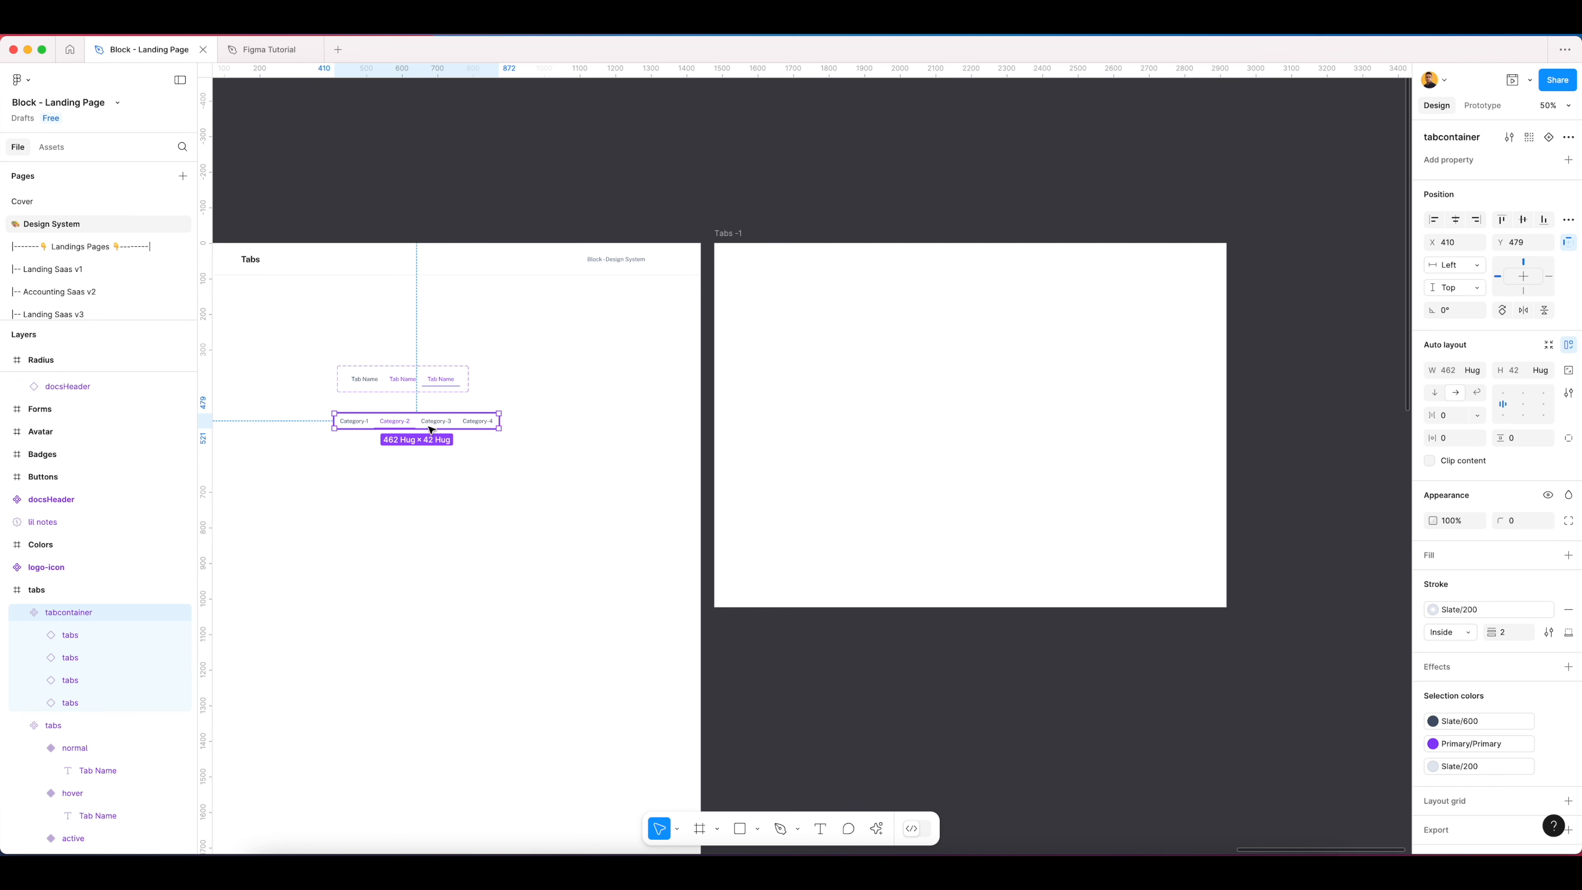
left_click_drag(434, 425, 847, 282)
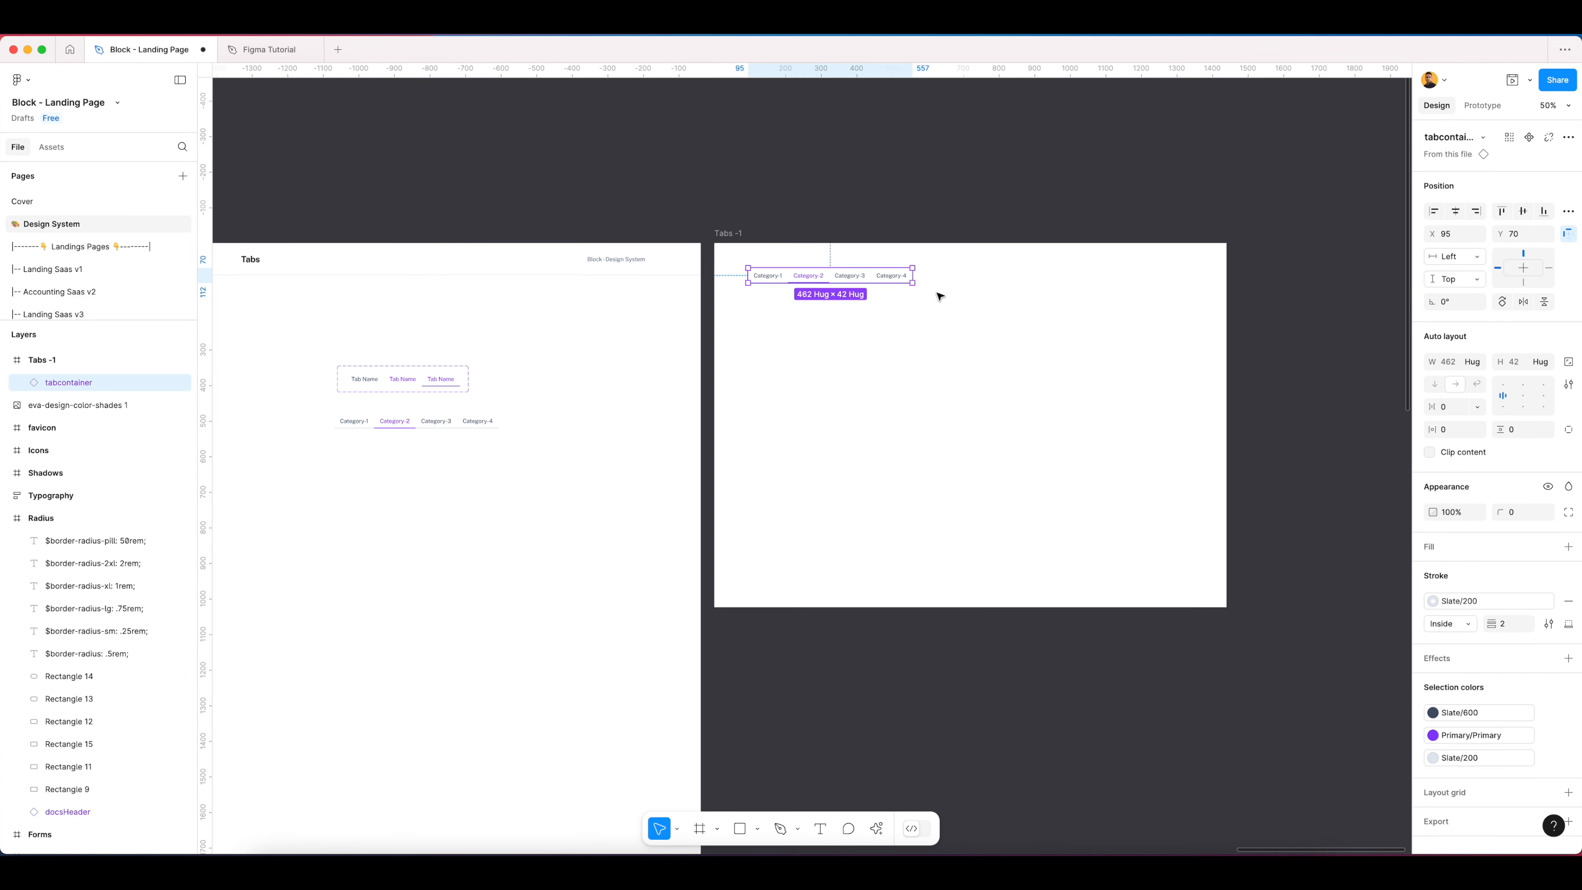
scroll(936, 296, "up", 3)
scroll(940, 297, "right", 5)
scroll(941, 297, "up", 1)
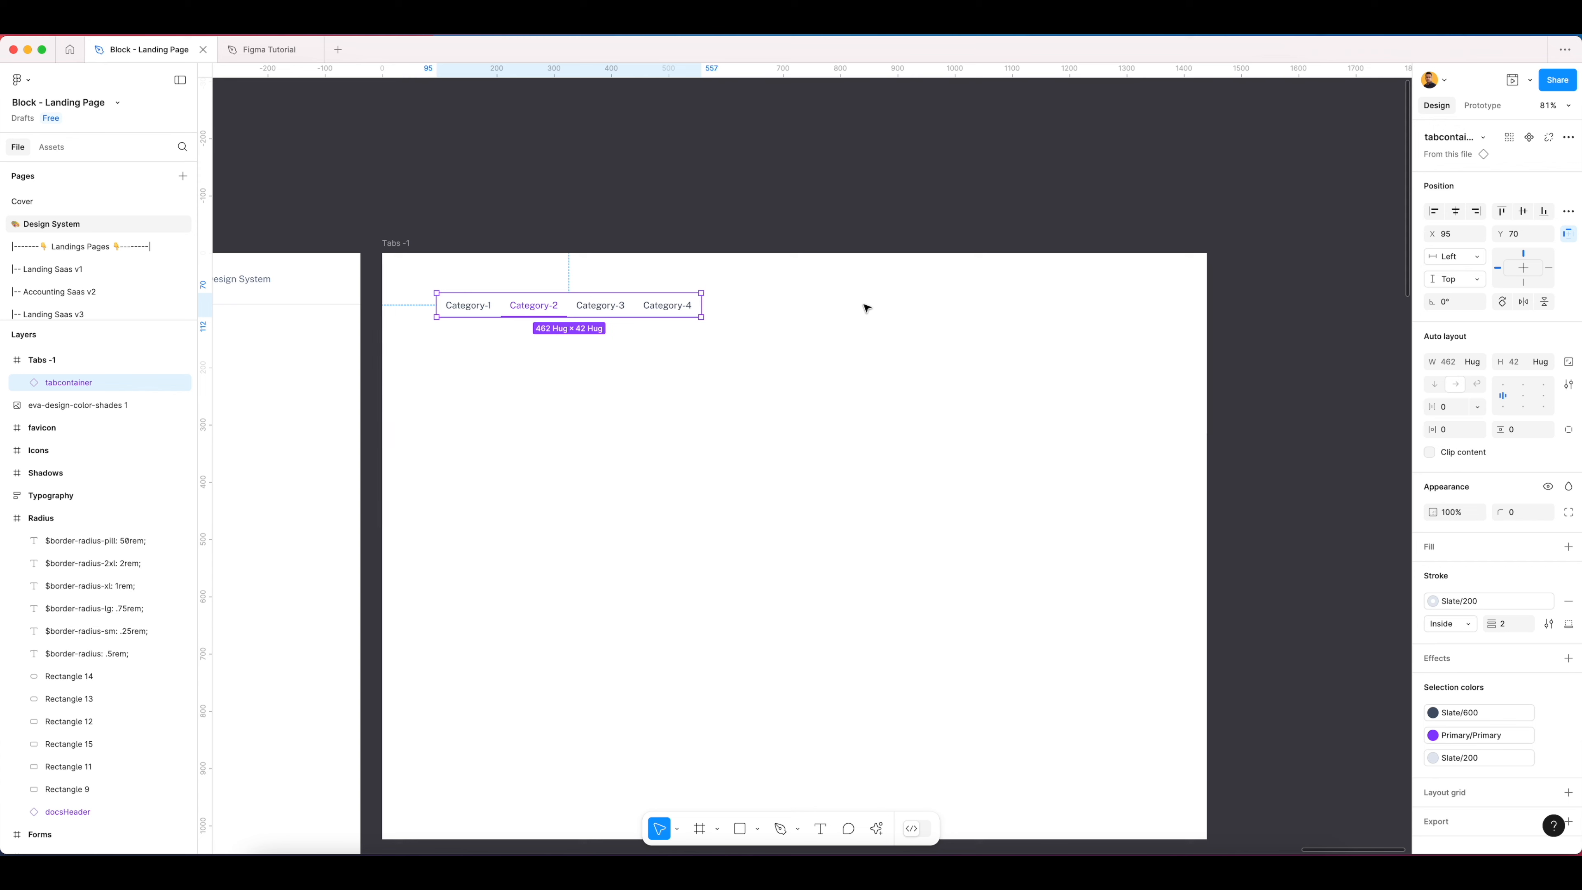
Step: Show layout grids and apply the Bootstrap Grid 1320 style to the Tabs -1 frame
key("ctrl+g")
left_click(419, 233)
left_click(397, 242)
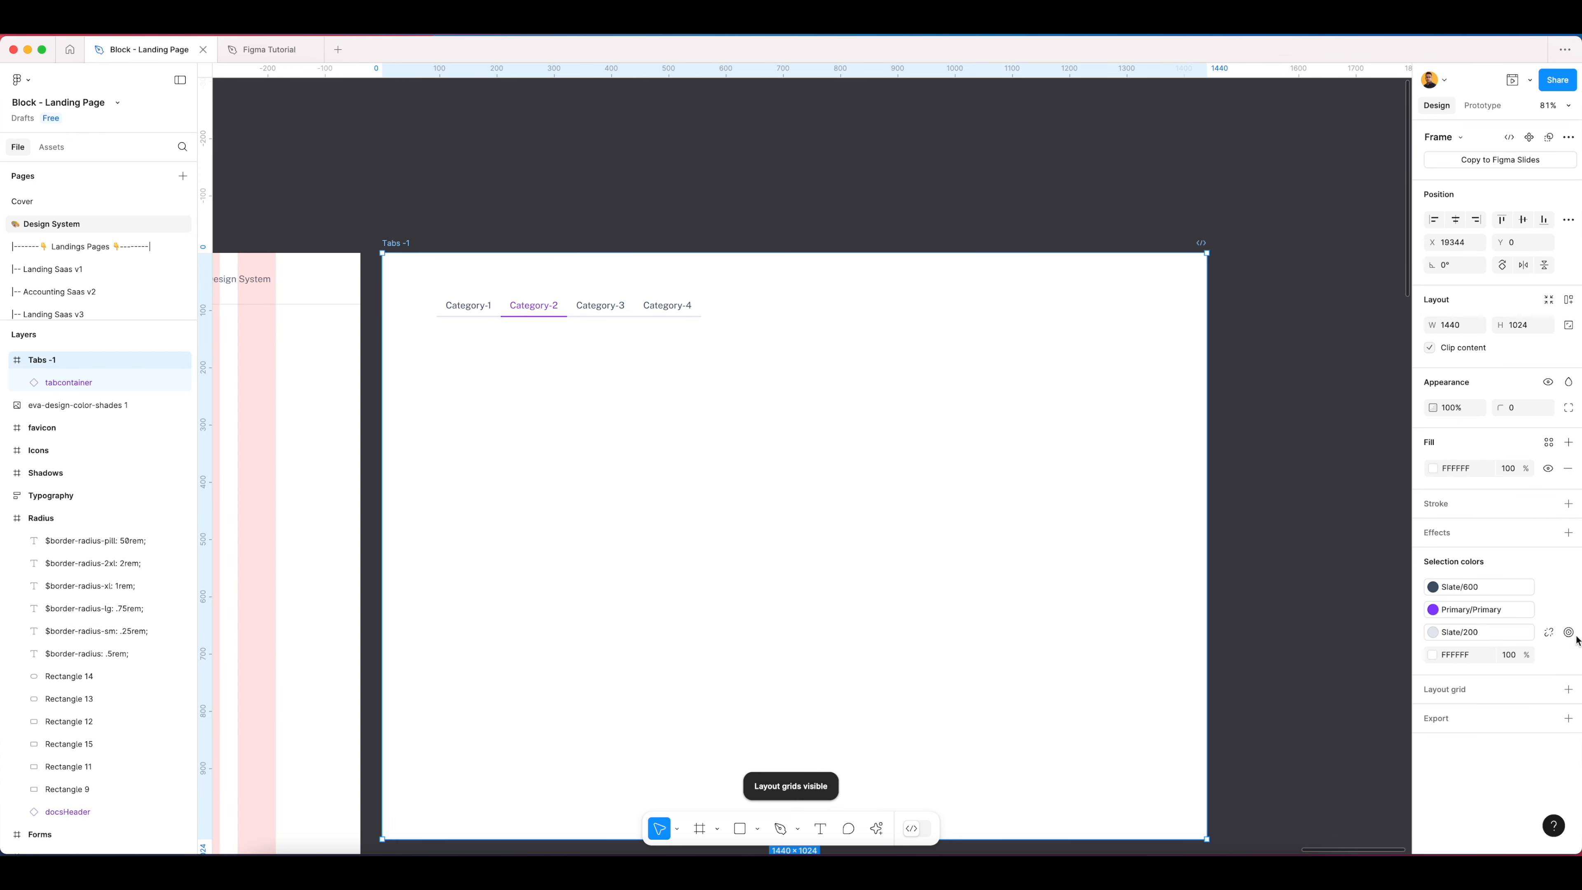
left_click(1549, 689)
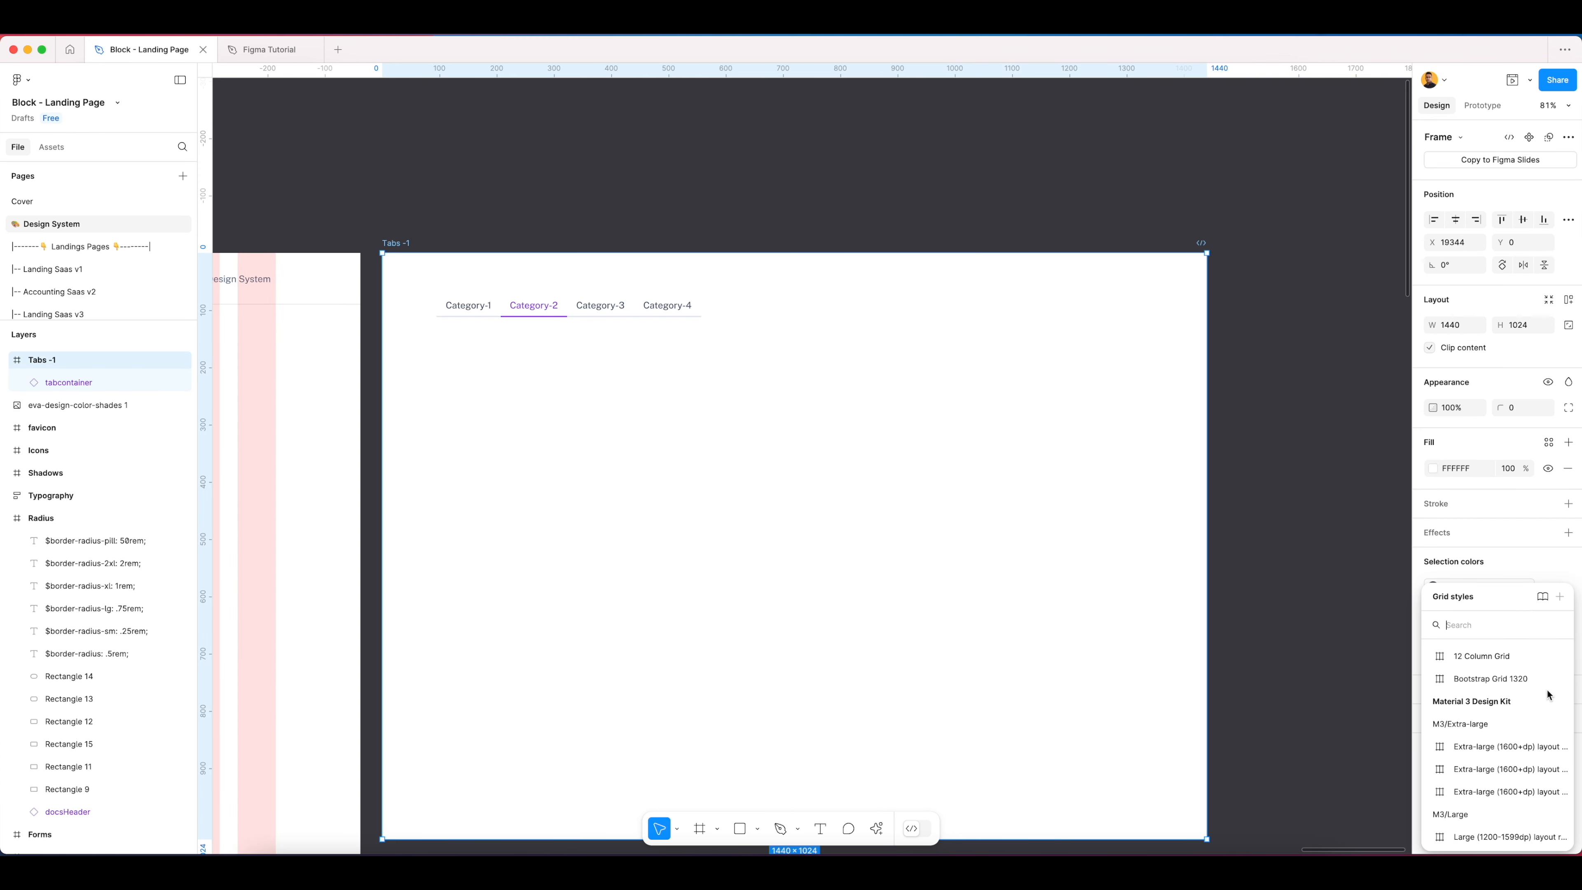
left_click(1515, 681)
left_click(664, 194)
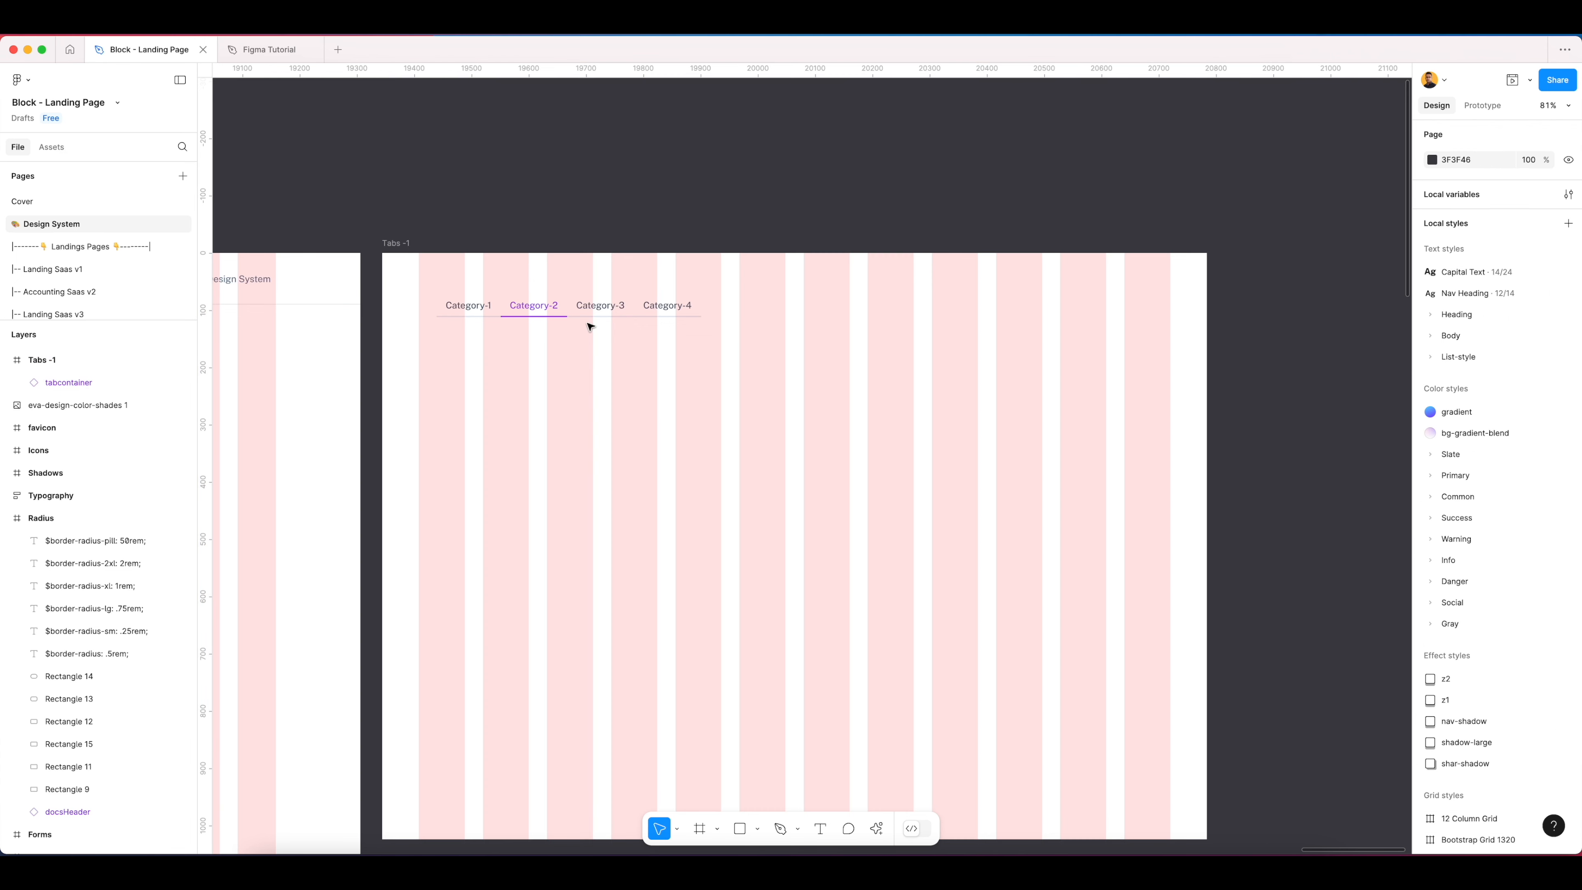
Step: Move the tabcontainer instance to X 64, Y 50, aligned with the first grid column
left_click(590, 312)
scroll(591, 314, "up", 4)
left_click_drag(643, 353, 723, 406)
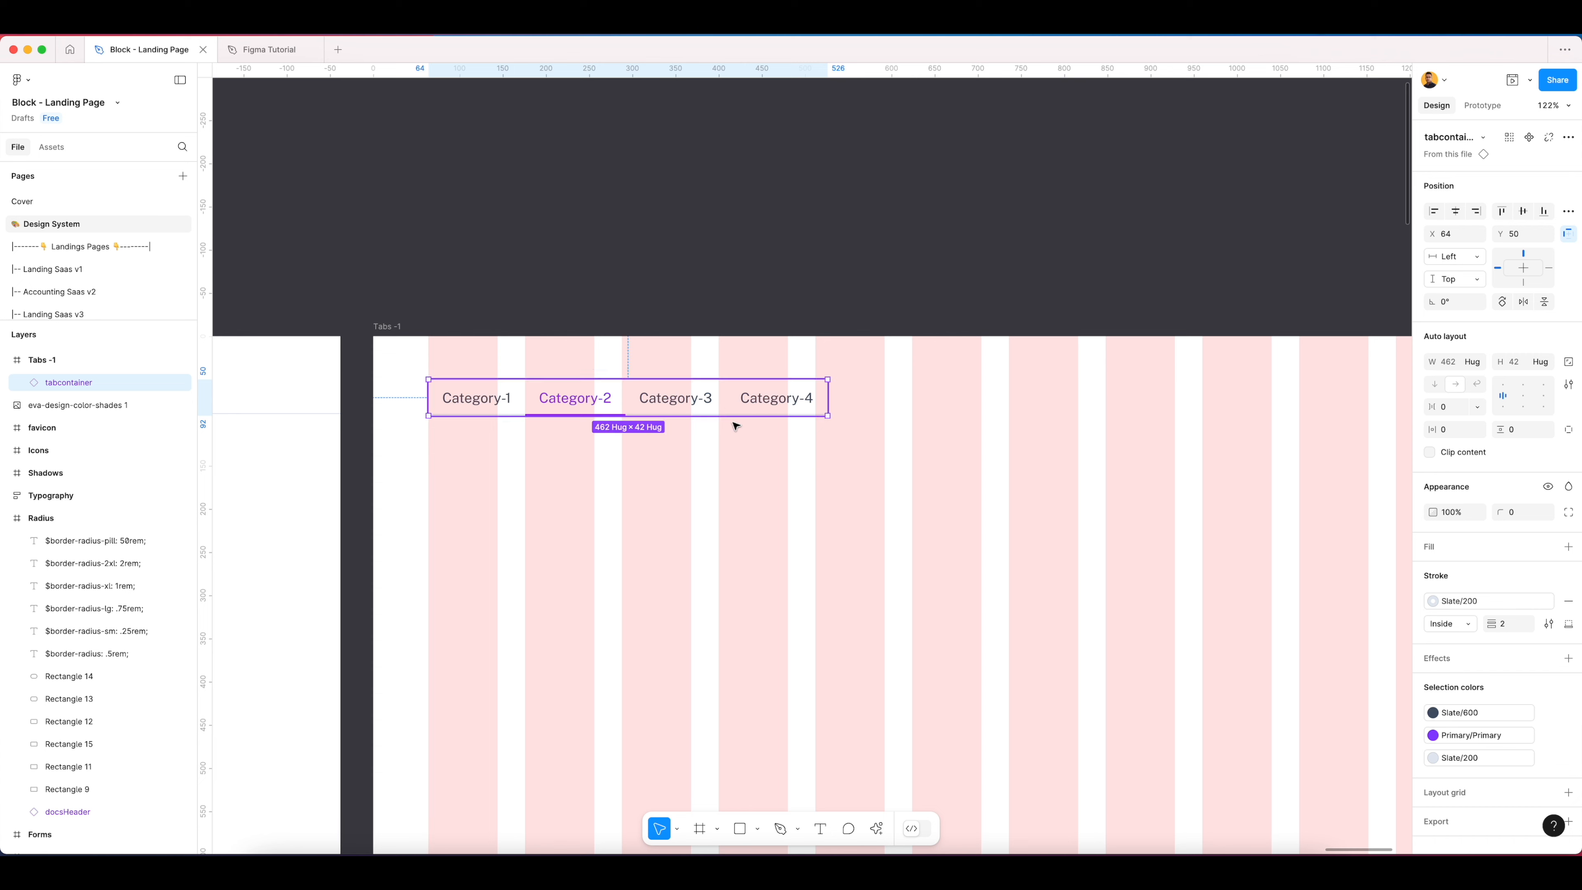
left_click(799, 471)
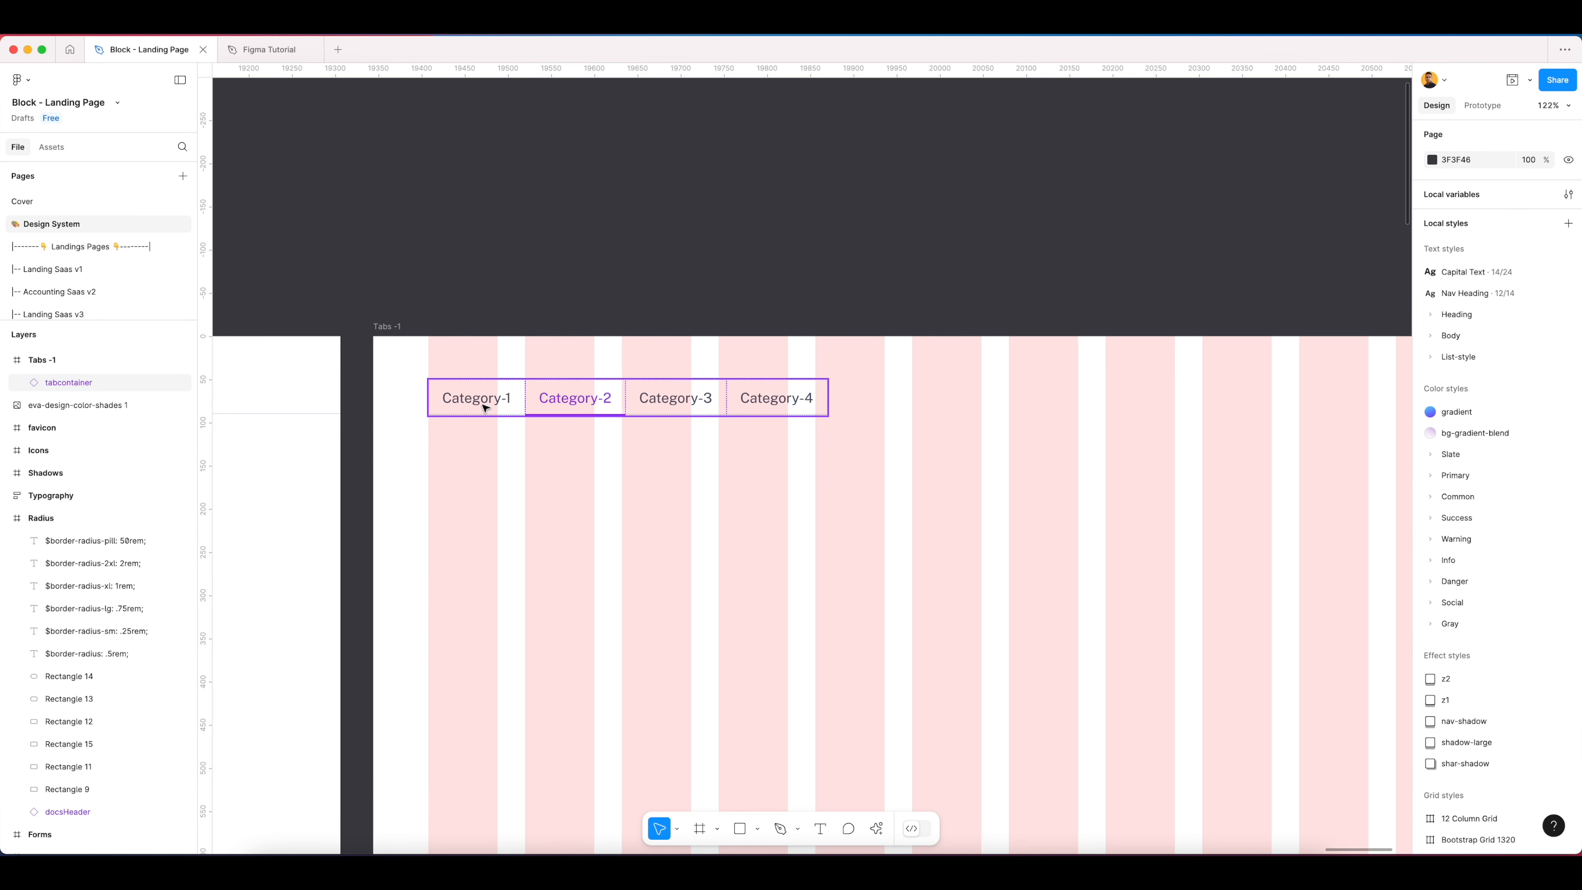
Step: Switch the Category-1 tab of the instance to the active variant and the Category-2 tab to normal
left_click(483, 406)
double_click(483, 406)
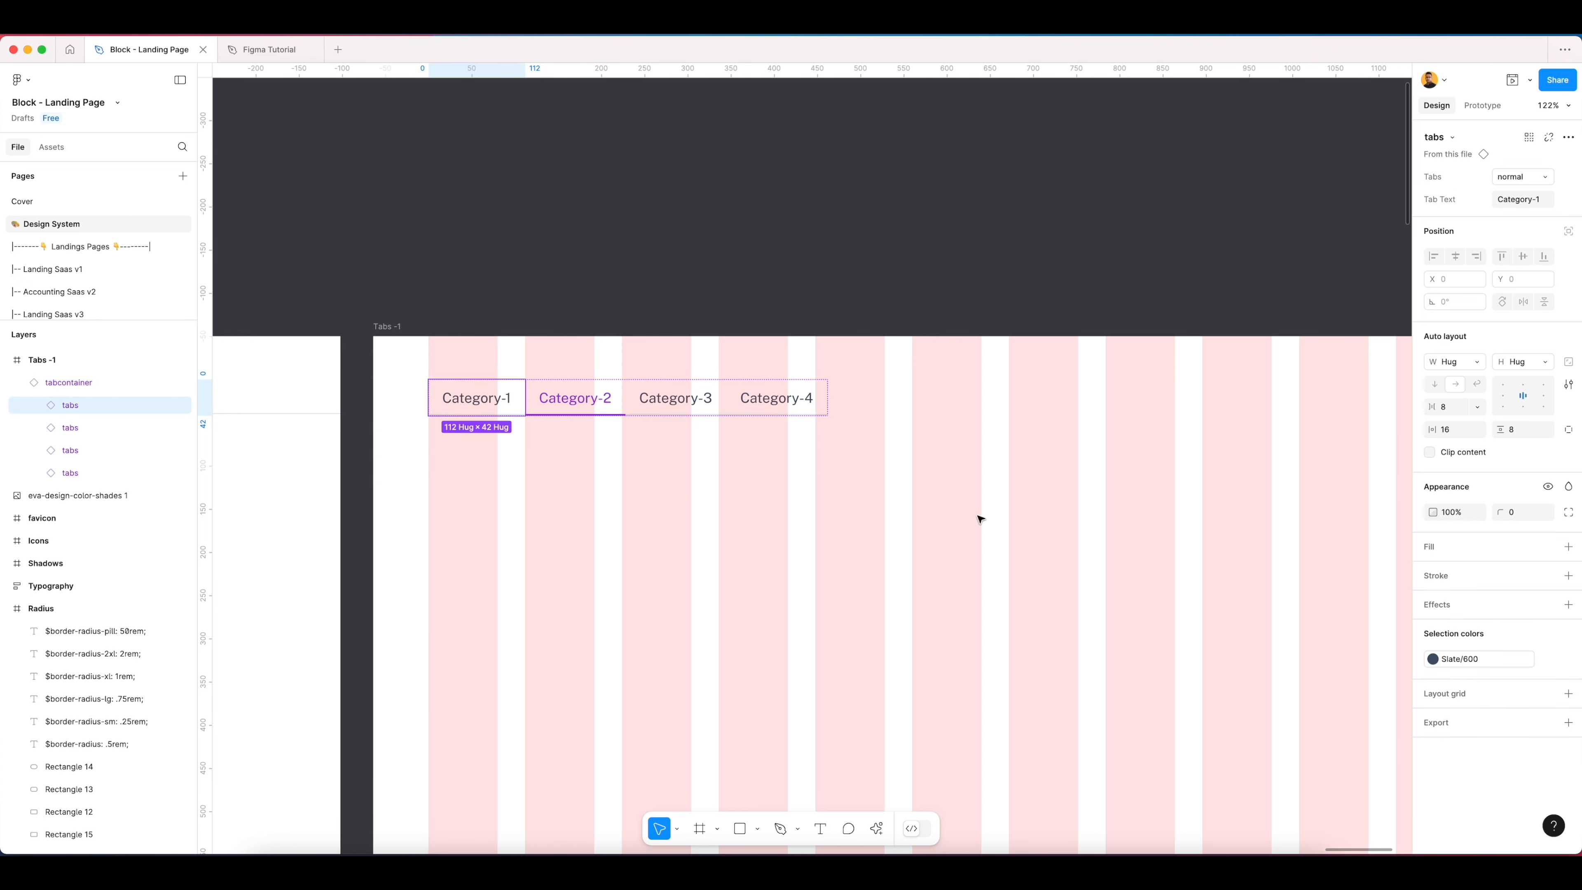
left_click(1520, 177)
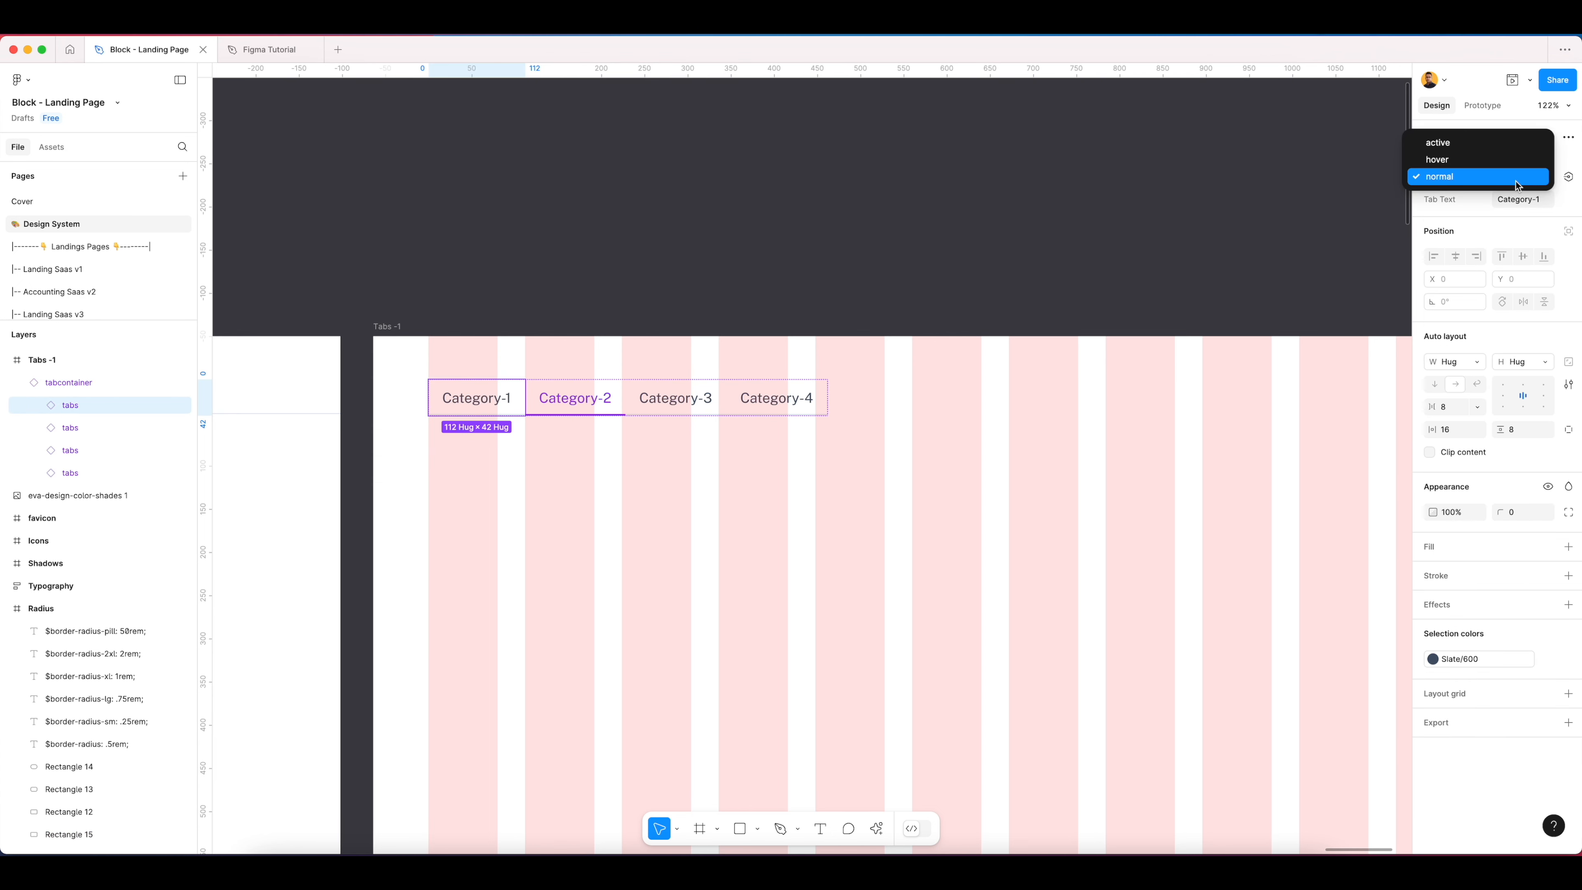
left_click(1453, 149)
left_click(598, 399)
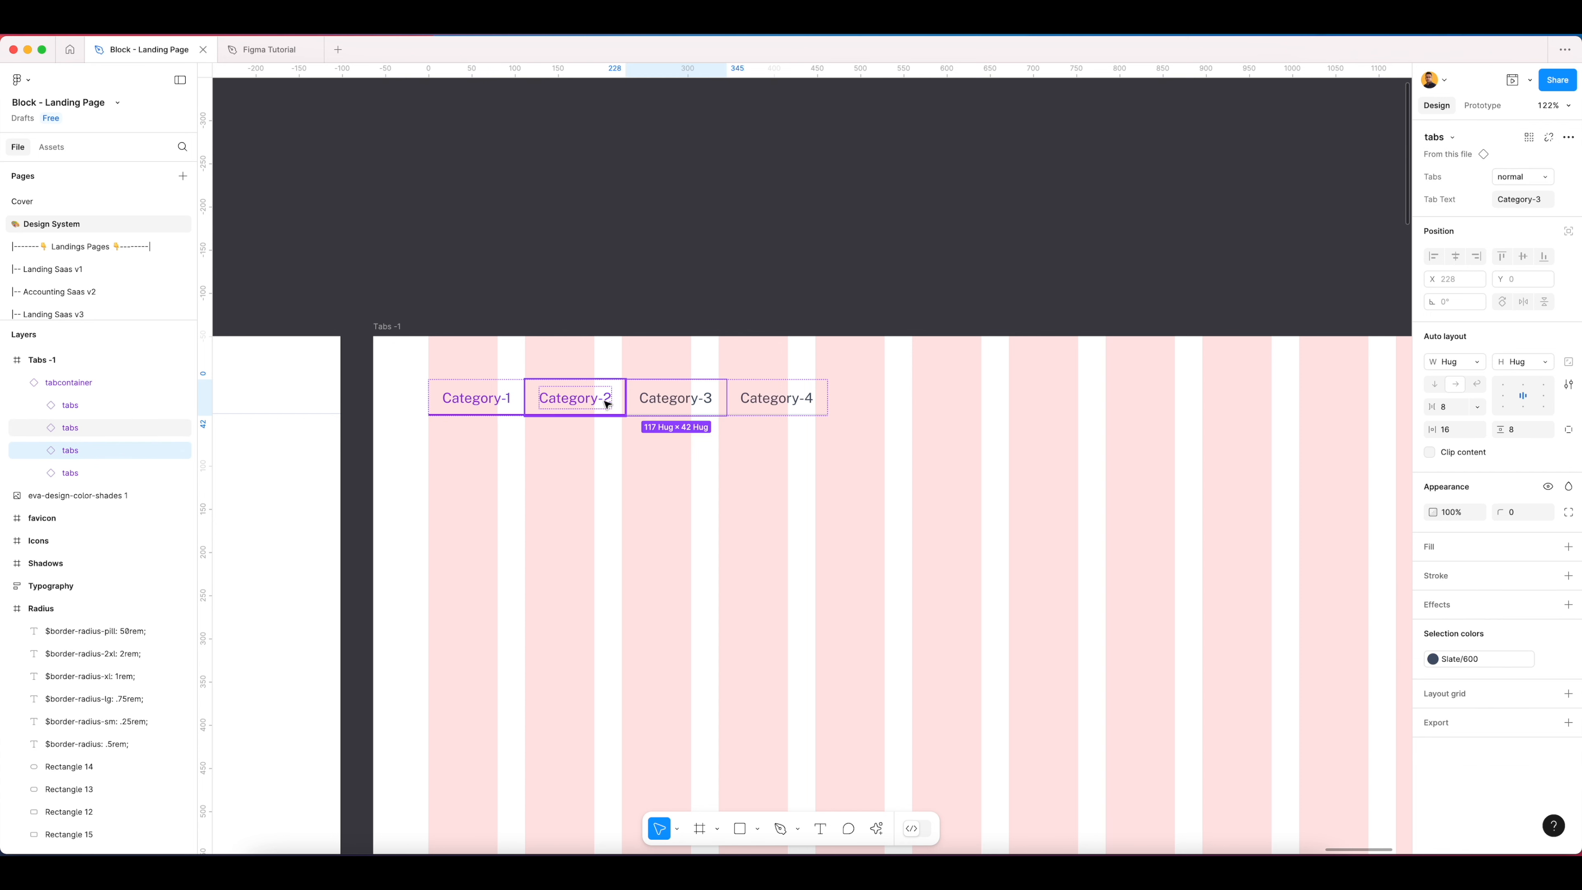
left_click(1532, 177)
left_click(1458, 221)
left_click(689, 260)
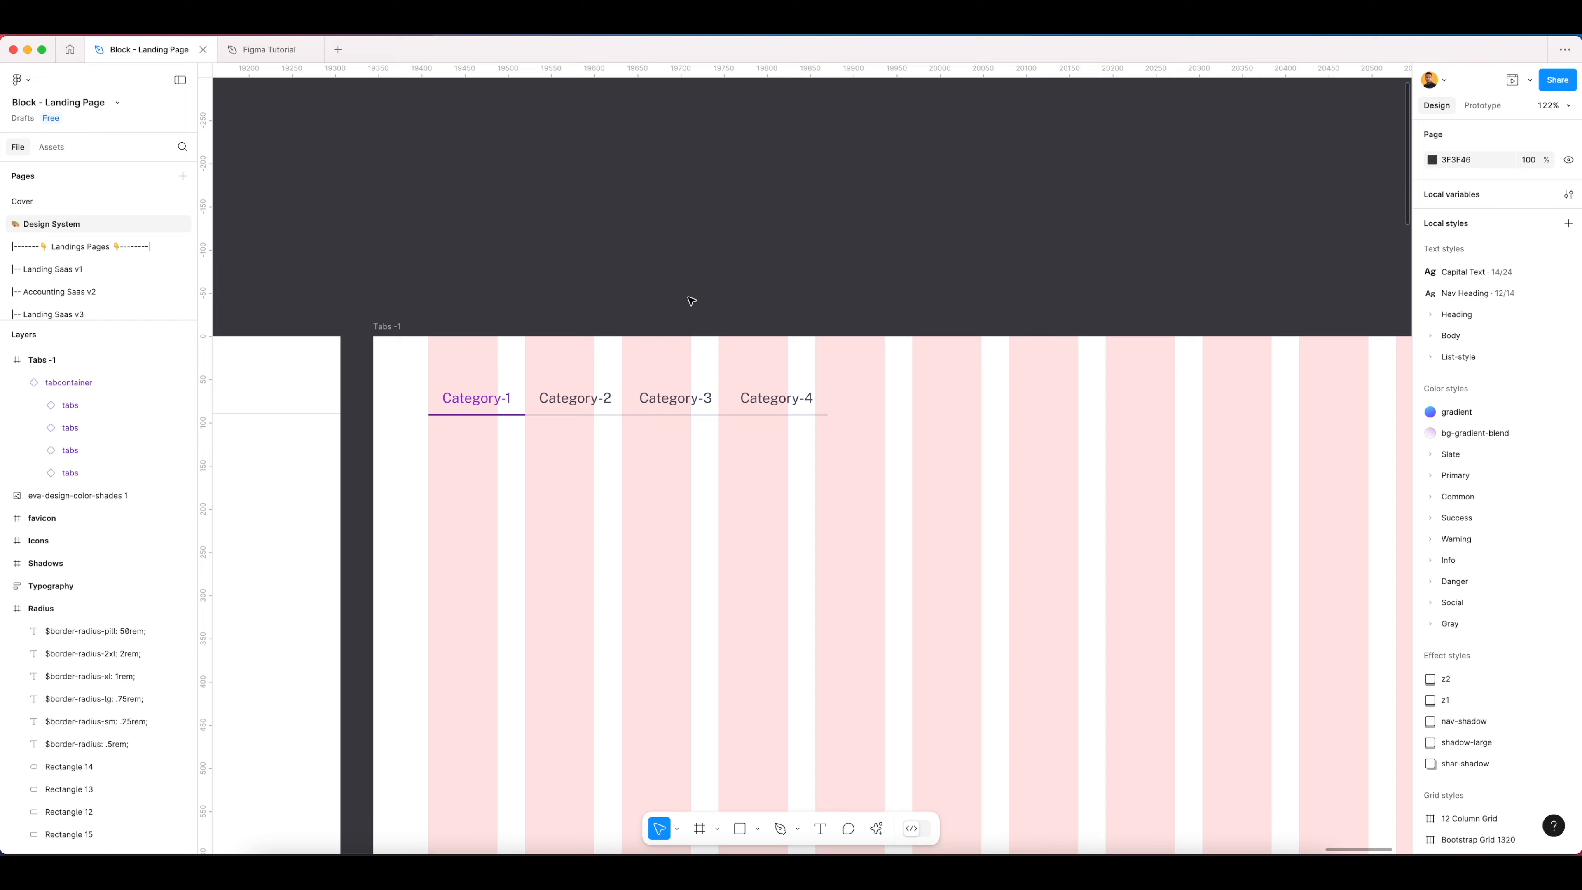
Step: Hide the layout grids
scroll(689, 260, "down", 6)
key("shift+g")
left_click(669, 344)
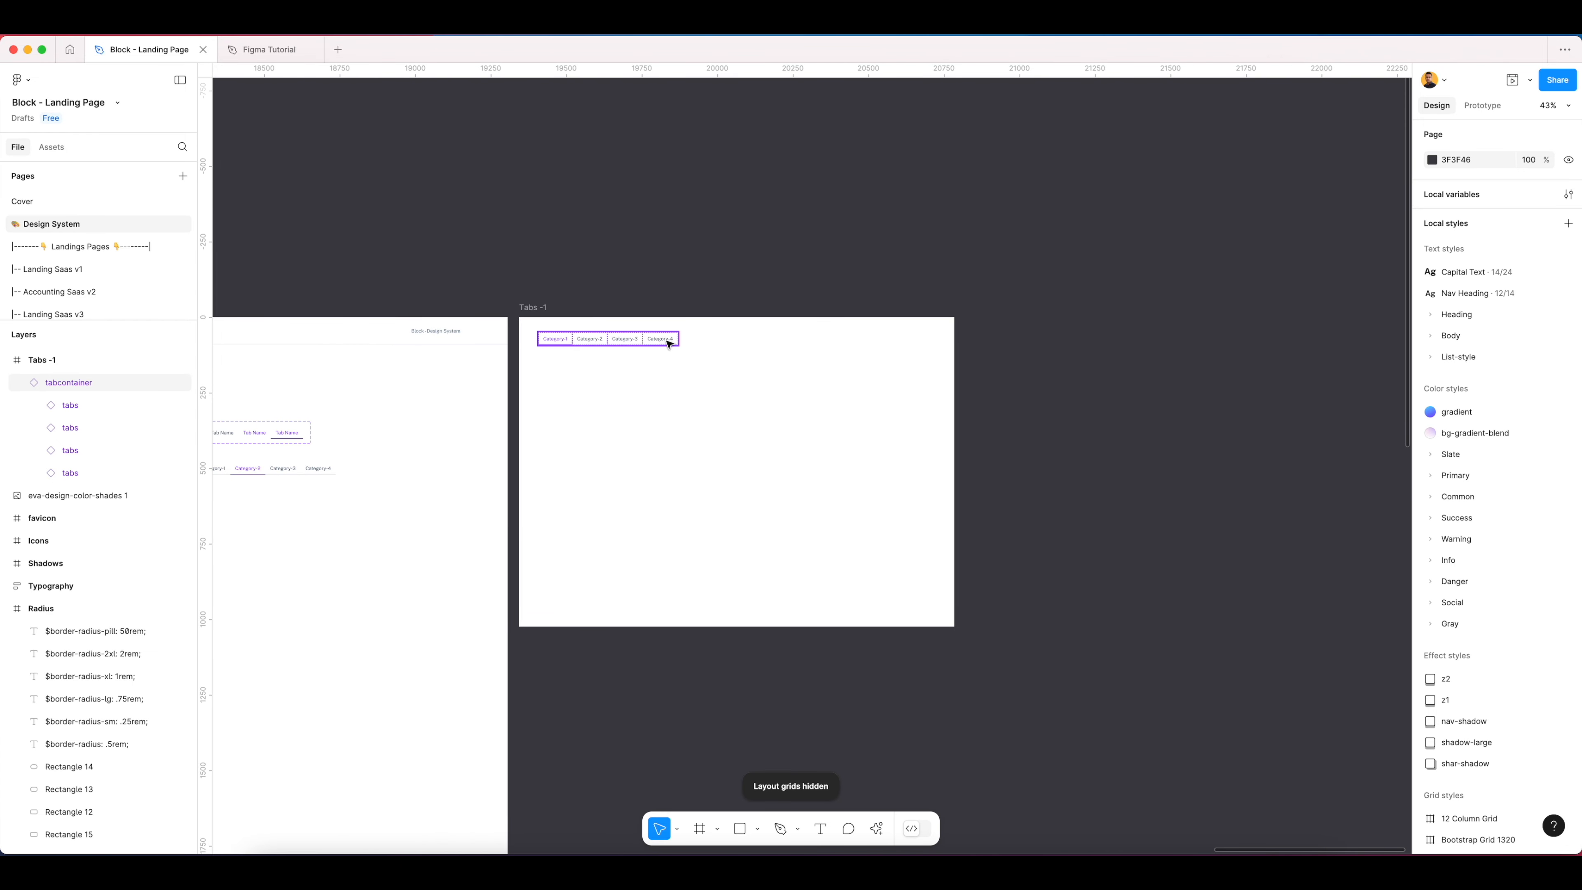
left_click(669, 344)
scroll(560, 339, "up", 5)
left_click(754, 637)
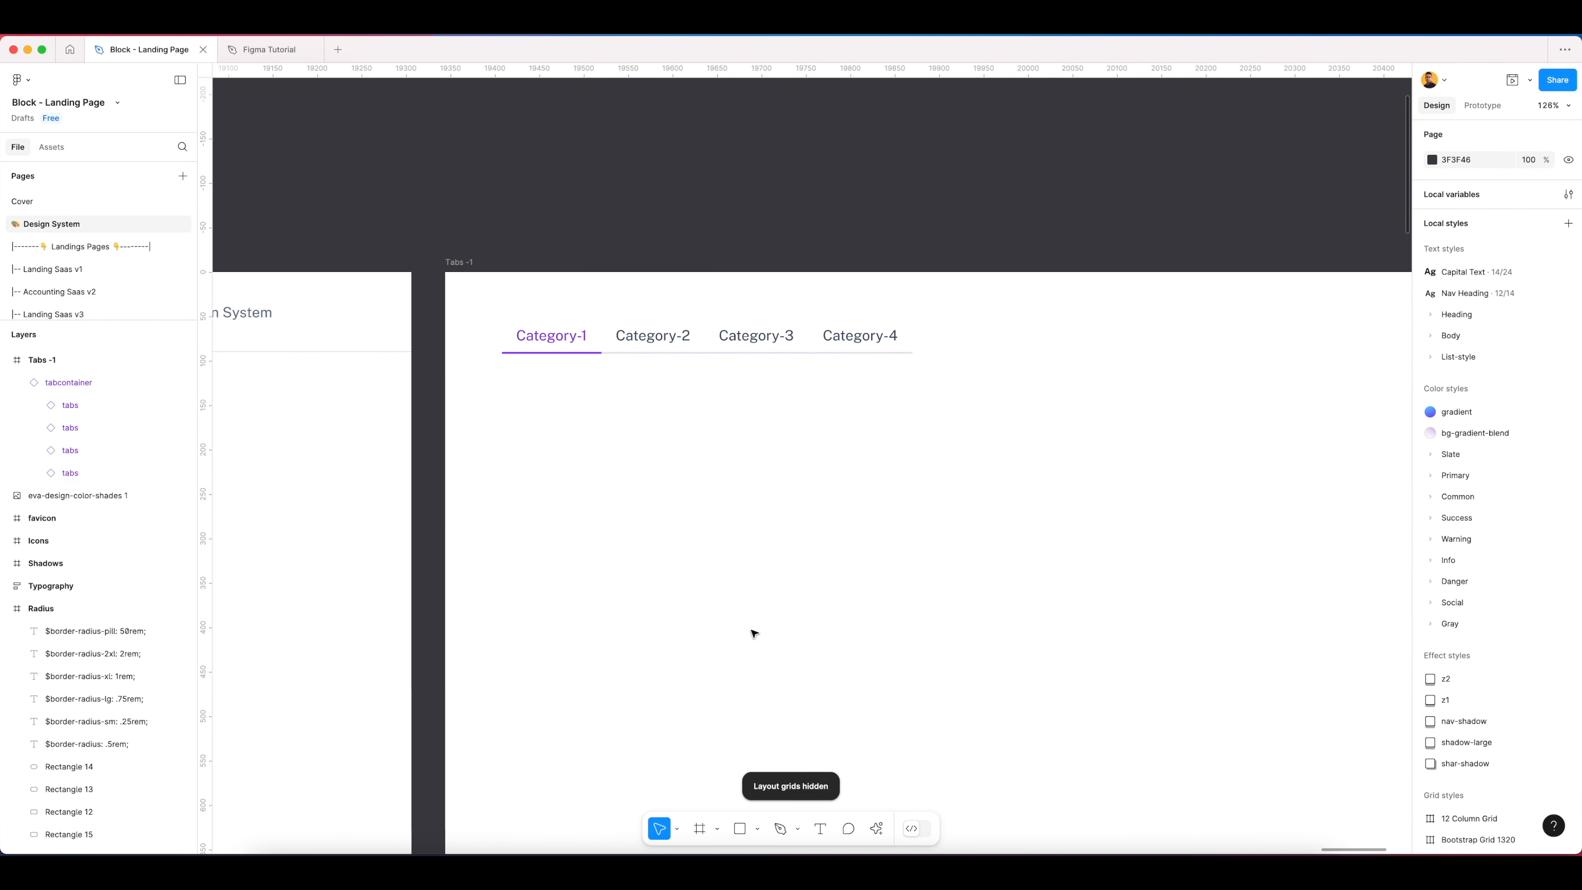
Step: Add a text layer reading "Category -1" below the tab row in the Tabs -1 frame
left_click(820, 828)
left_click(557, 421)
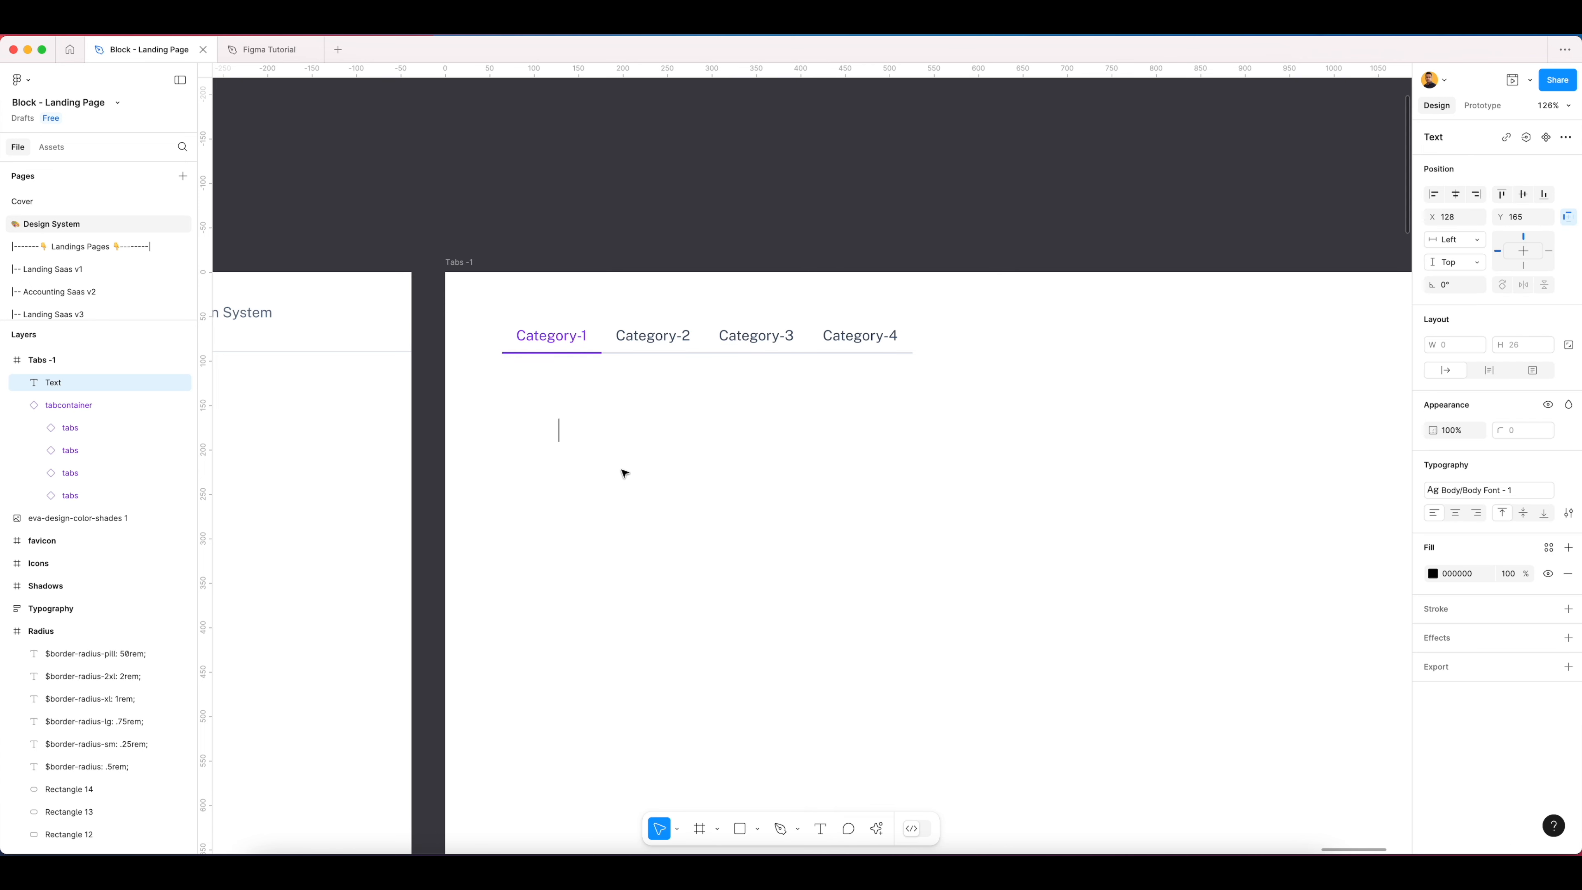
type("Category -1")
key("Escape")
Step: Apply the Heading/H1 text style to the Category -1 text
left_click(1489, 490)
type("se")
key("super+a")
type("h1")
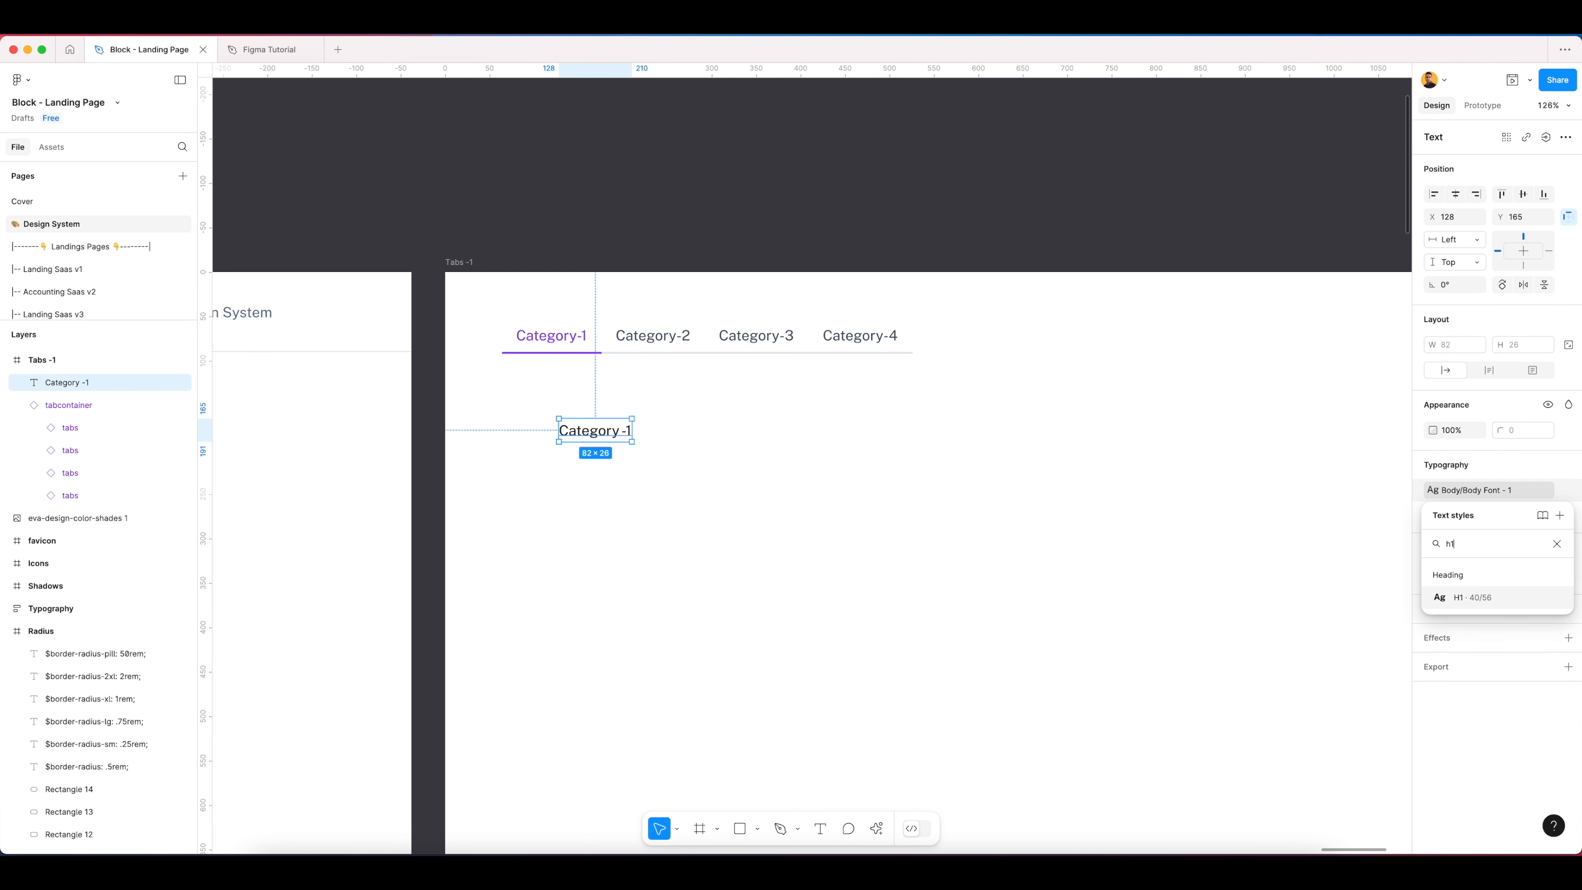
left_click(1488, 598)
left_click(795, 468)
Step: Align the Category -1 heading with the tab row's left edge at X 64 and nudge it down to about Y 147
left_click_drag(663, 436, 606, 420)
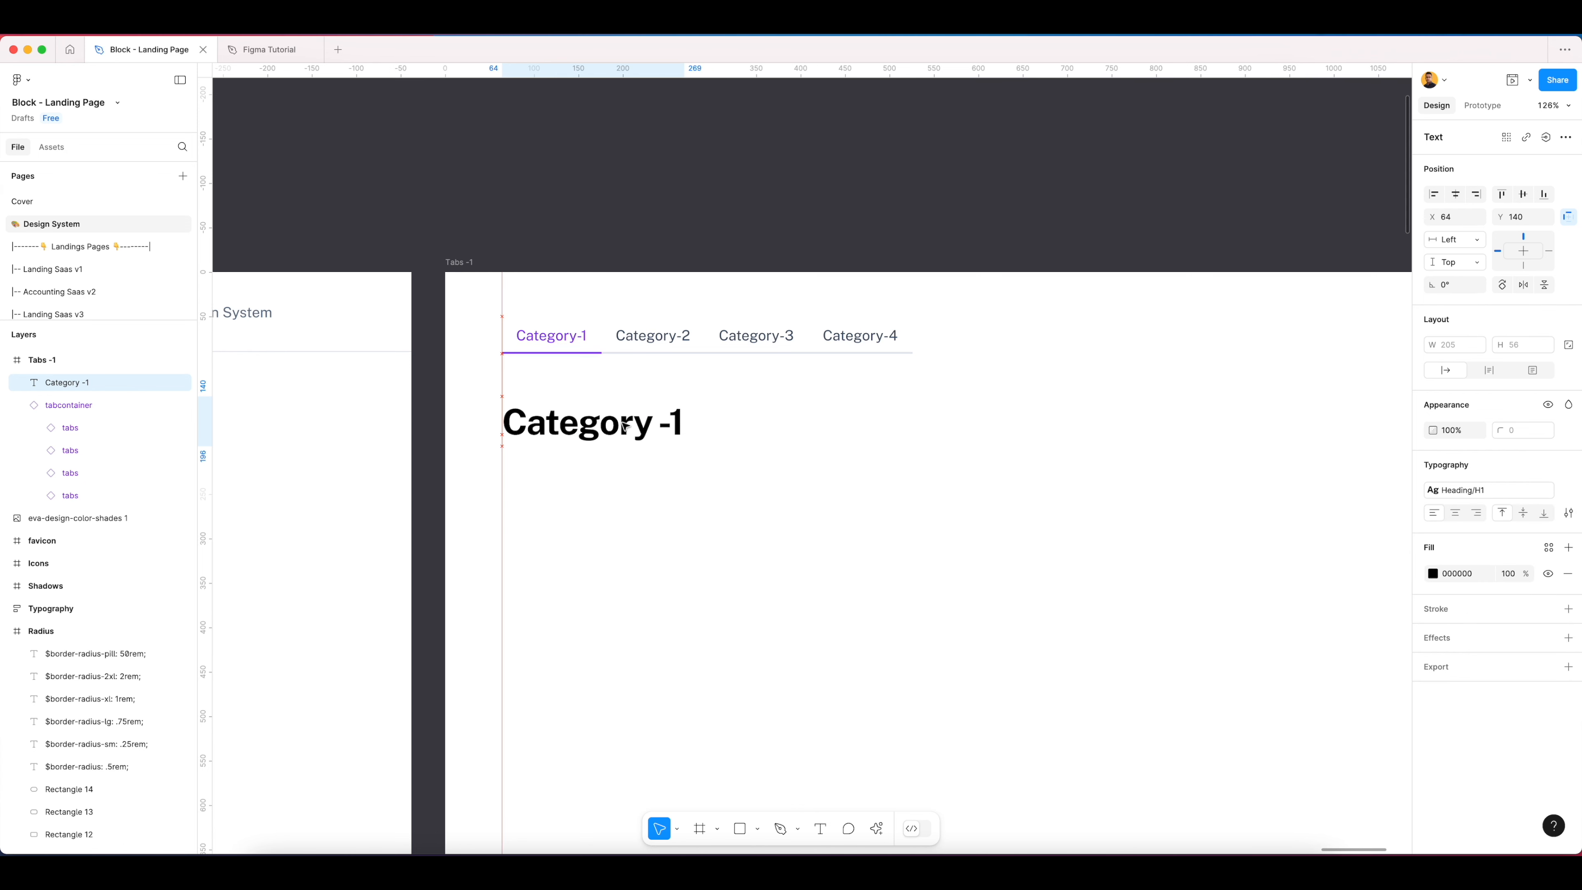
key("alt")
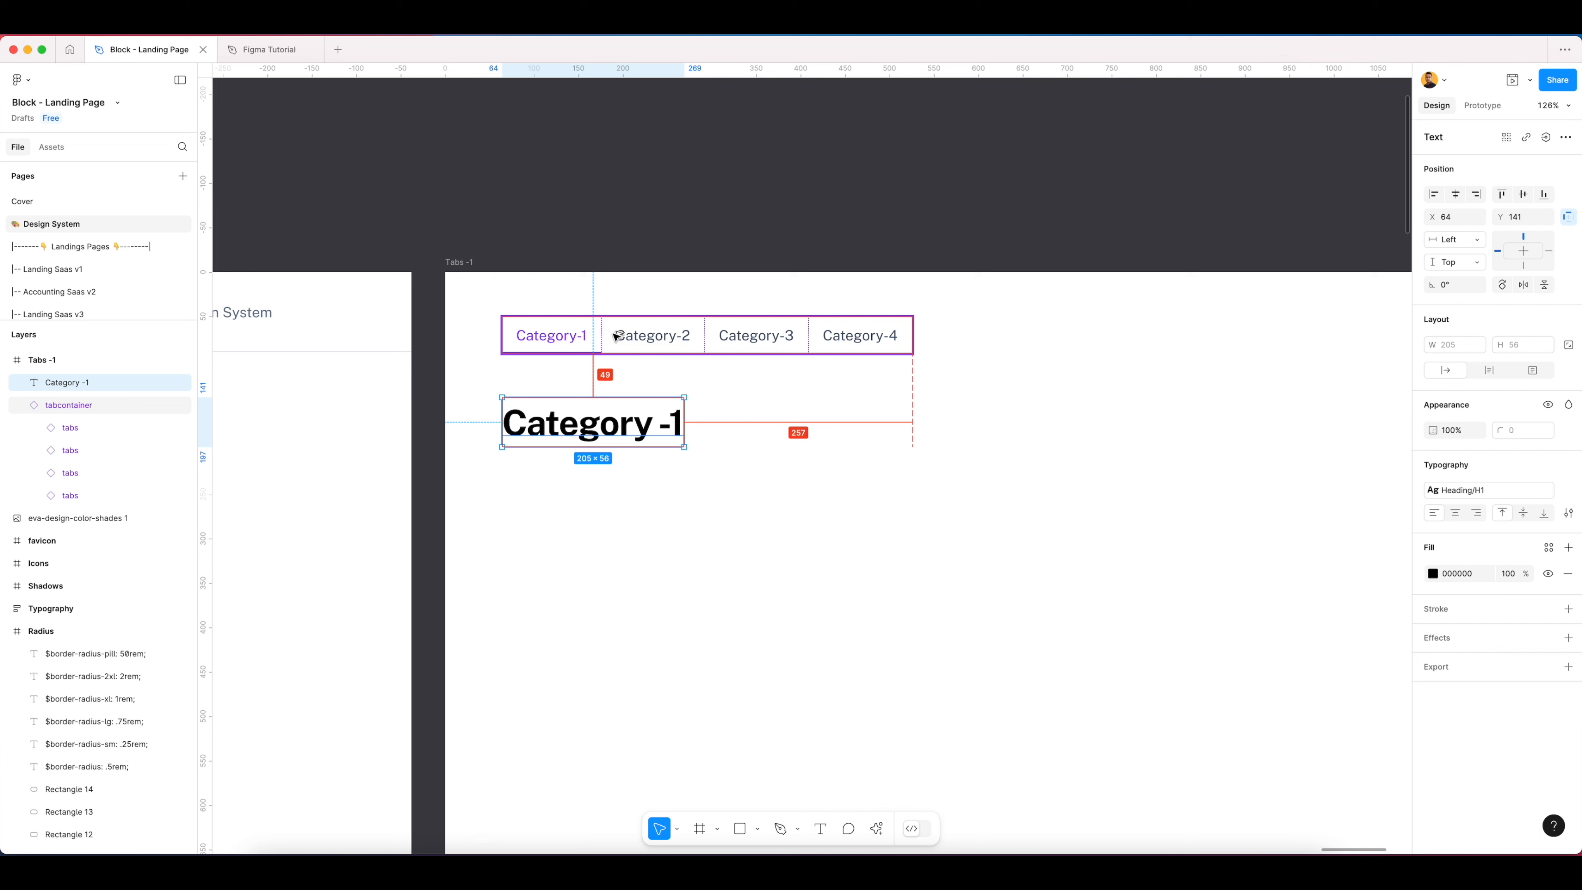
key("Down")
key("Down")
key("Down")
key("Down")
key("Down")
key("Down")
key("Down")
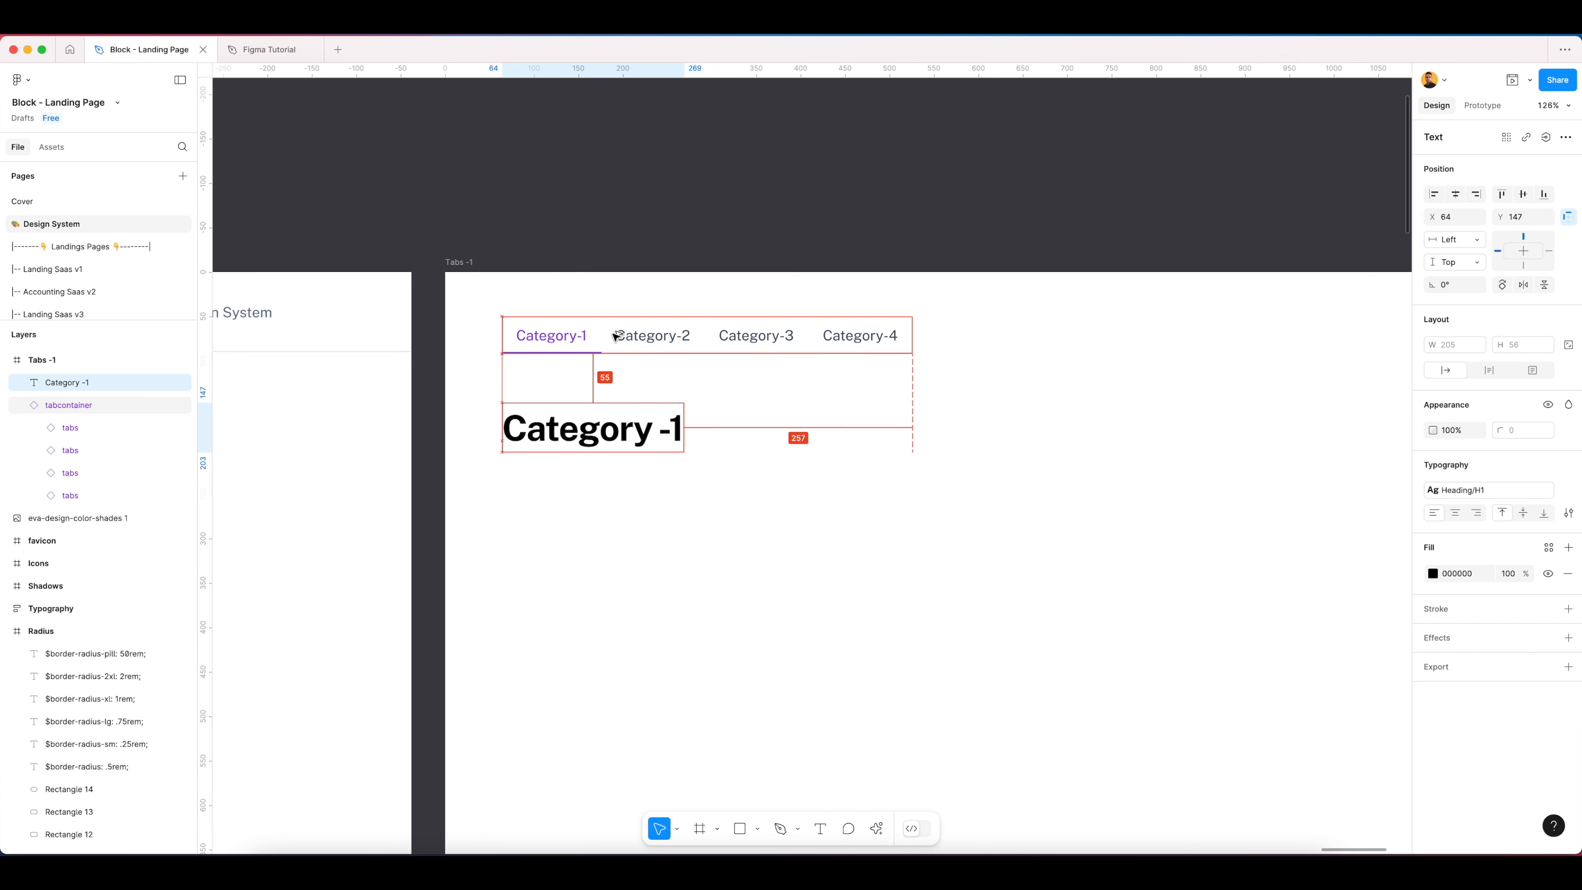
left_click(737, 411)
Step: Duplicate the Tabs -1 frame three times in a row beside the original
scroll(882, 428, "down", 5)
left_click(454, 307)
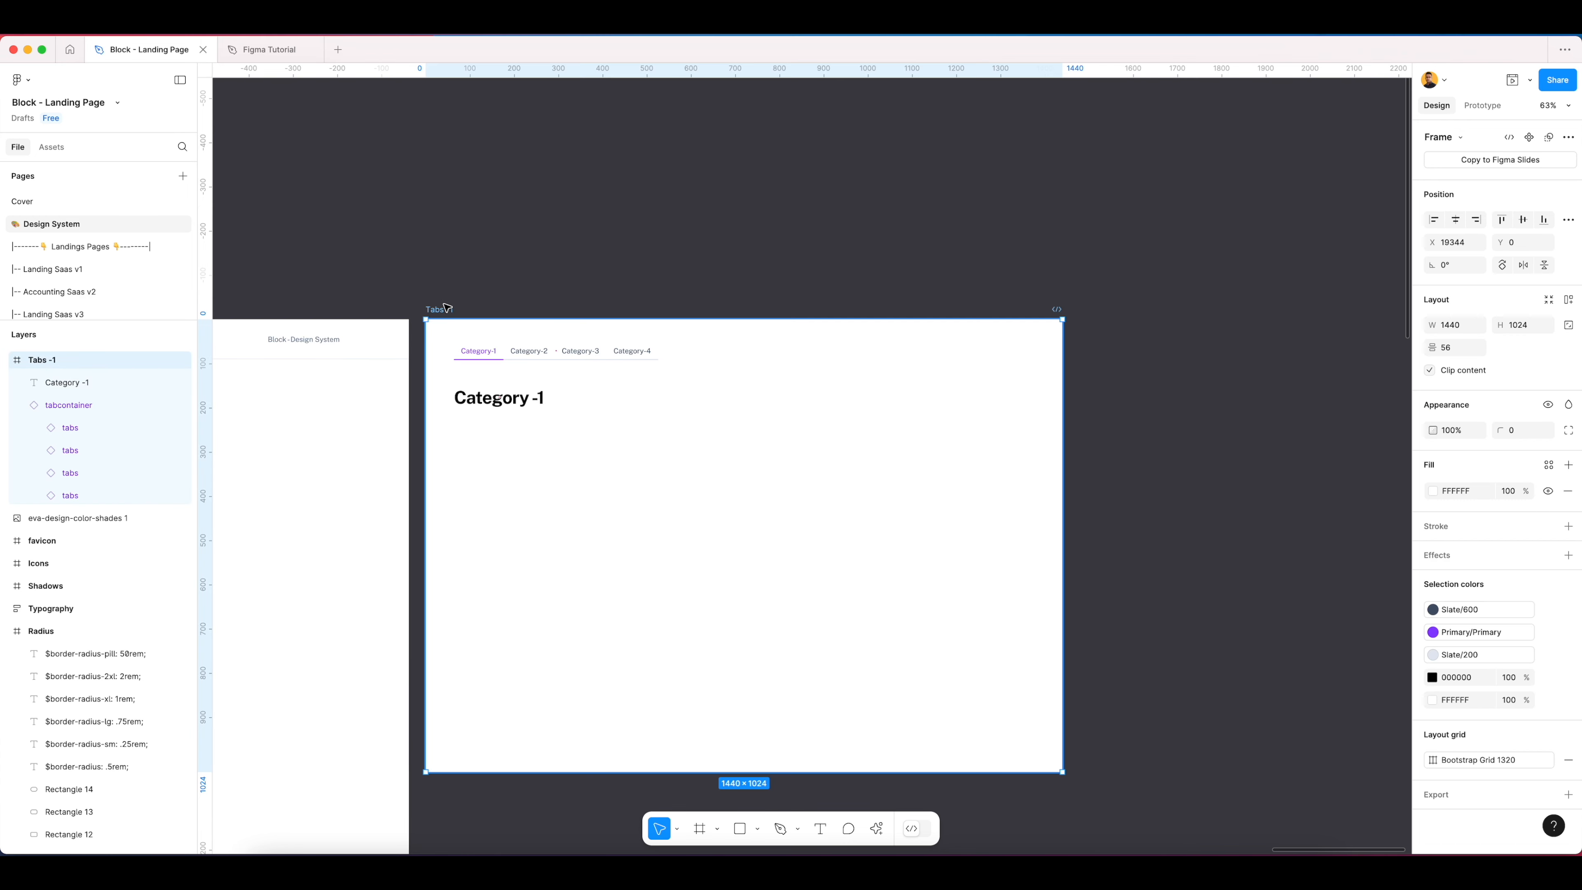
scroll(496, 311, "down", 3)
key("super+d")
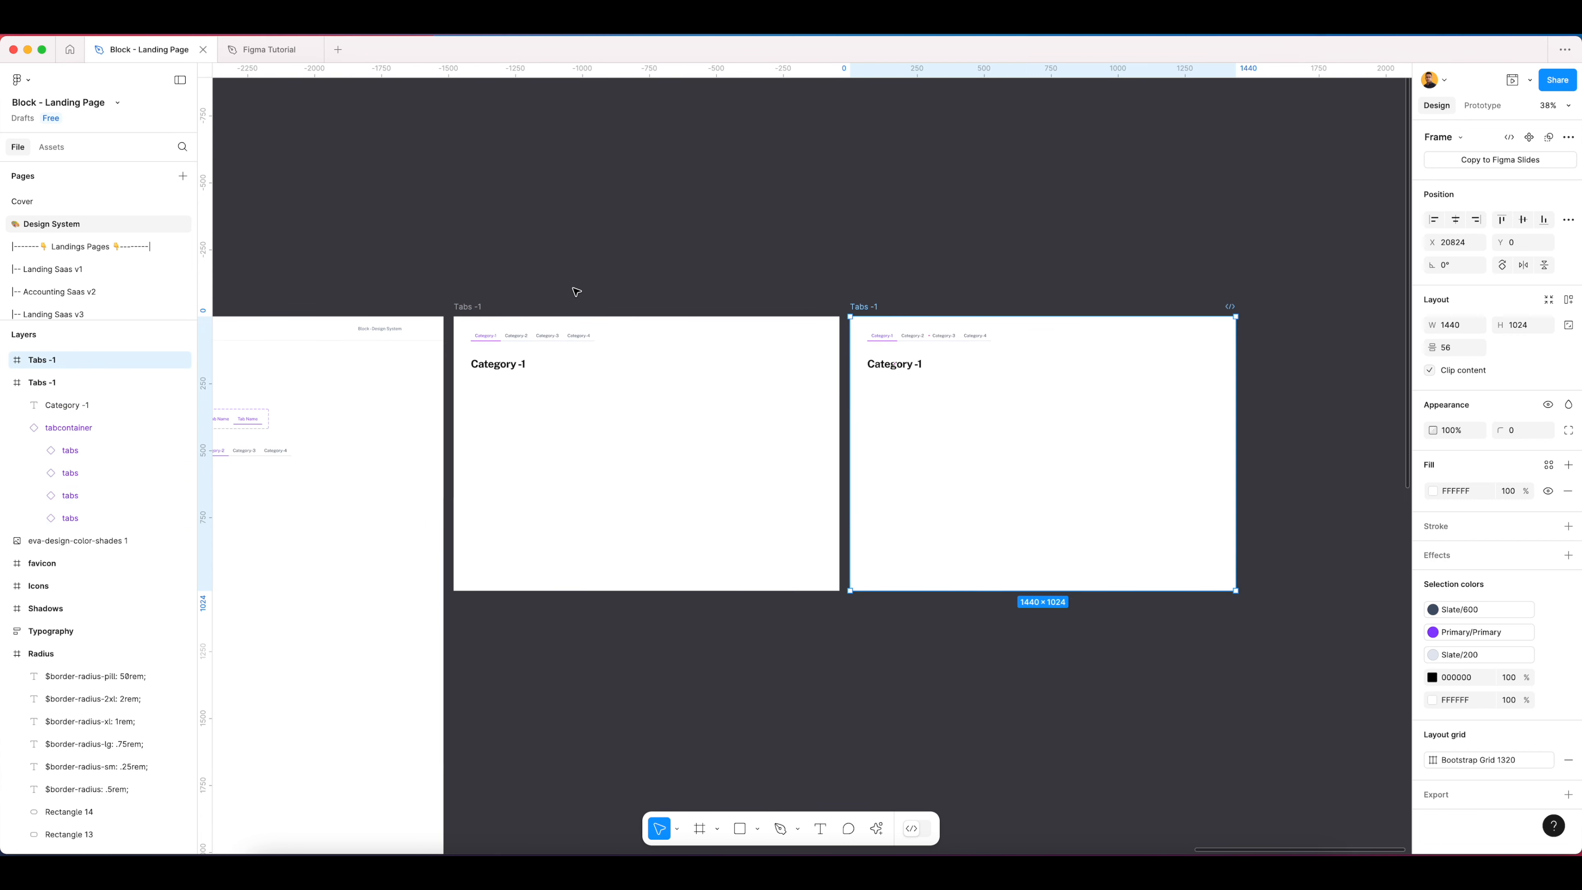
key("super+d")
key("super+d")
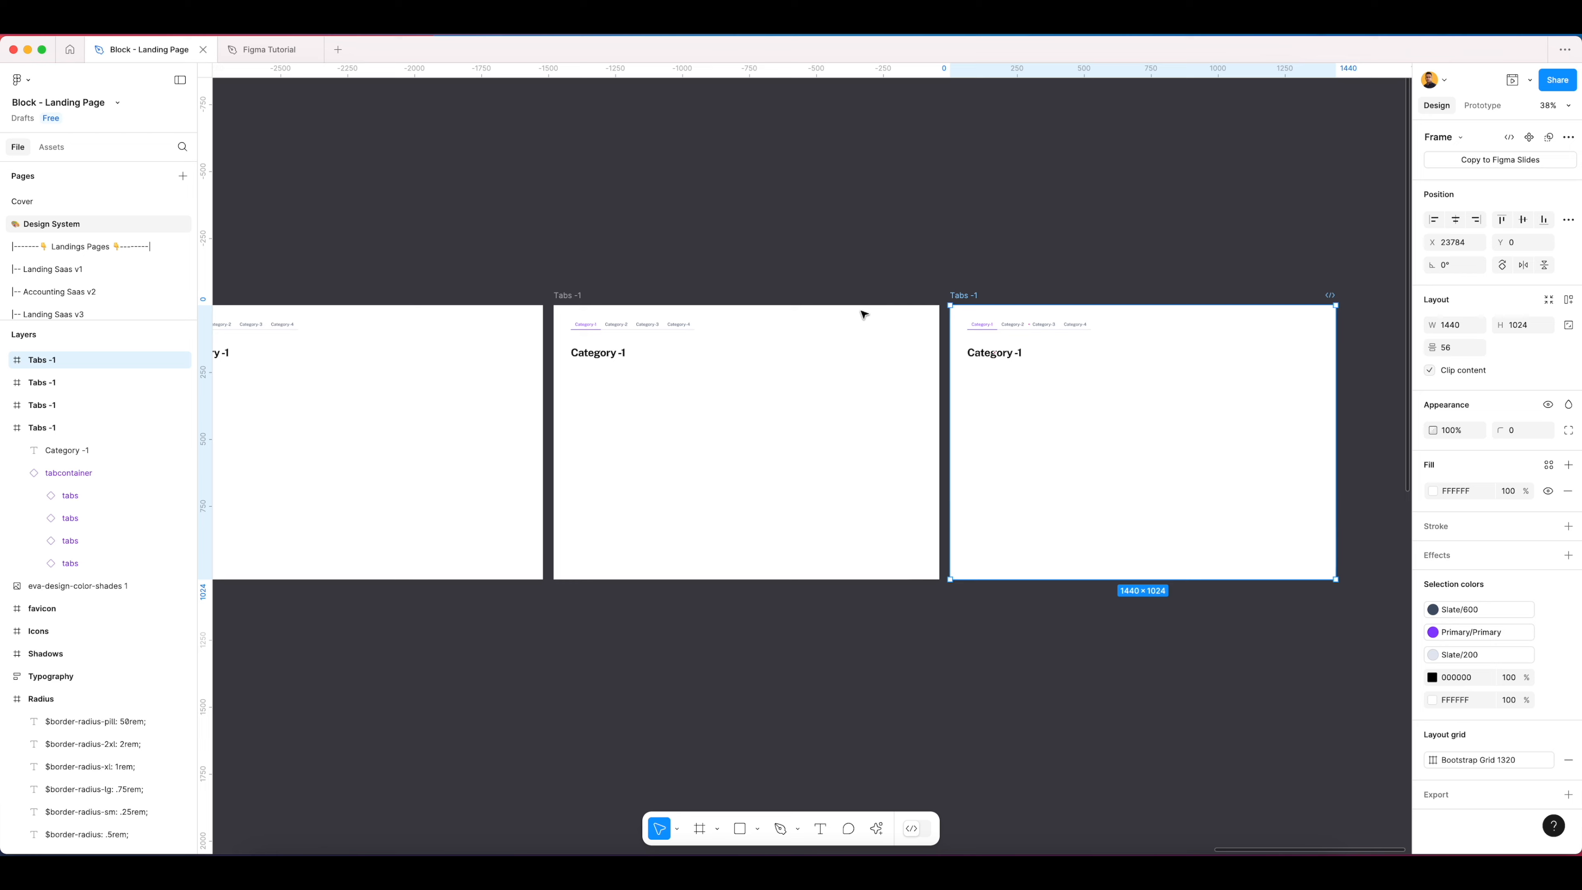
Step: Rename the third of the four Tabs frames as Tabs -2
scroll(810, 321, "left", 3)
scroll(794, 325, "up", 5)
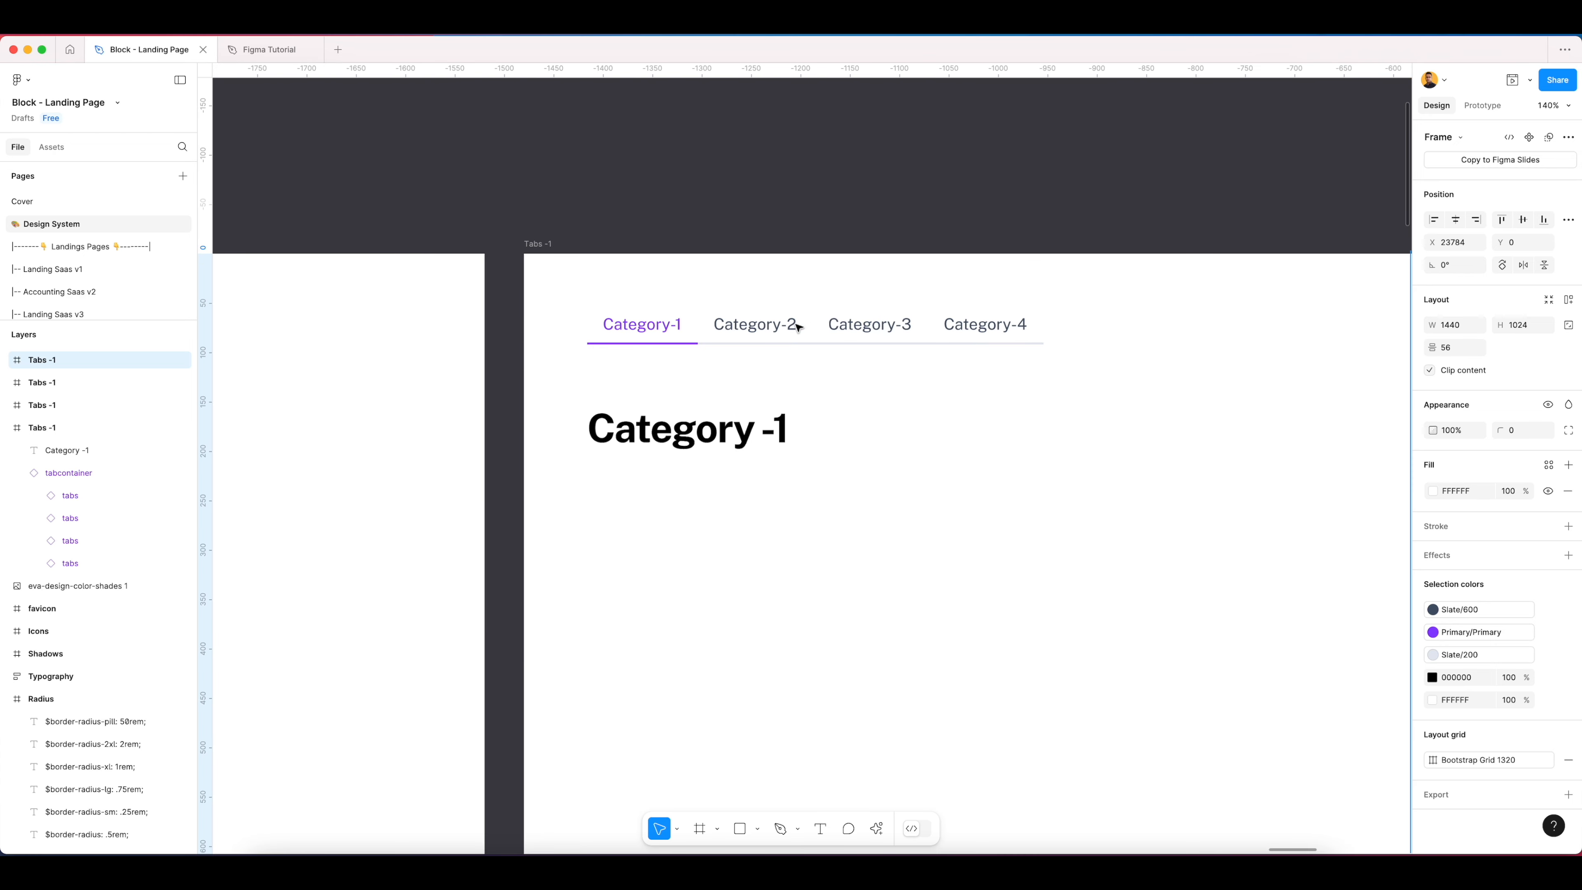
scroll(802, 329, "down", 4)
scroll(872, 312, "left", 4)
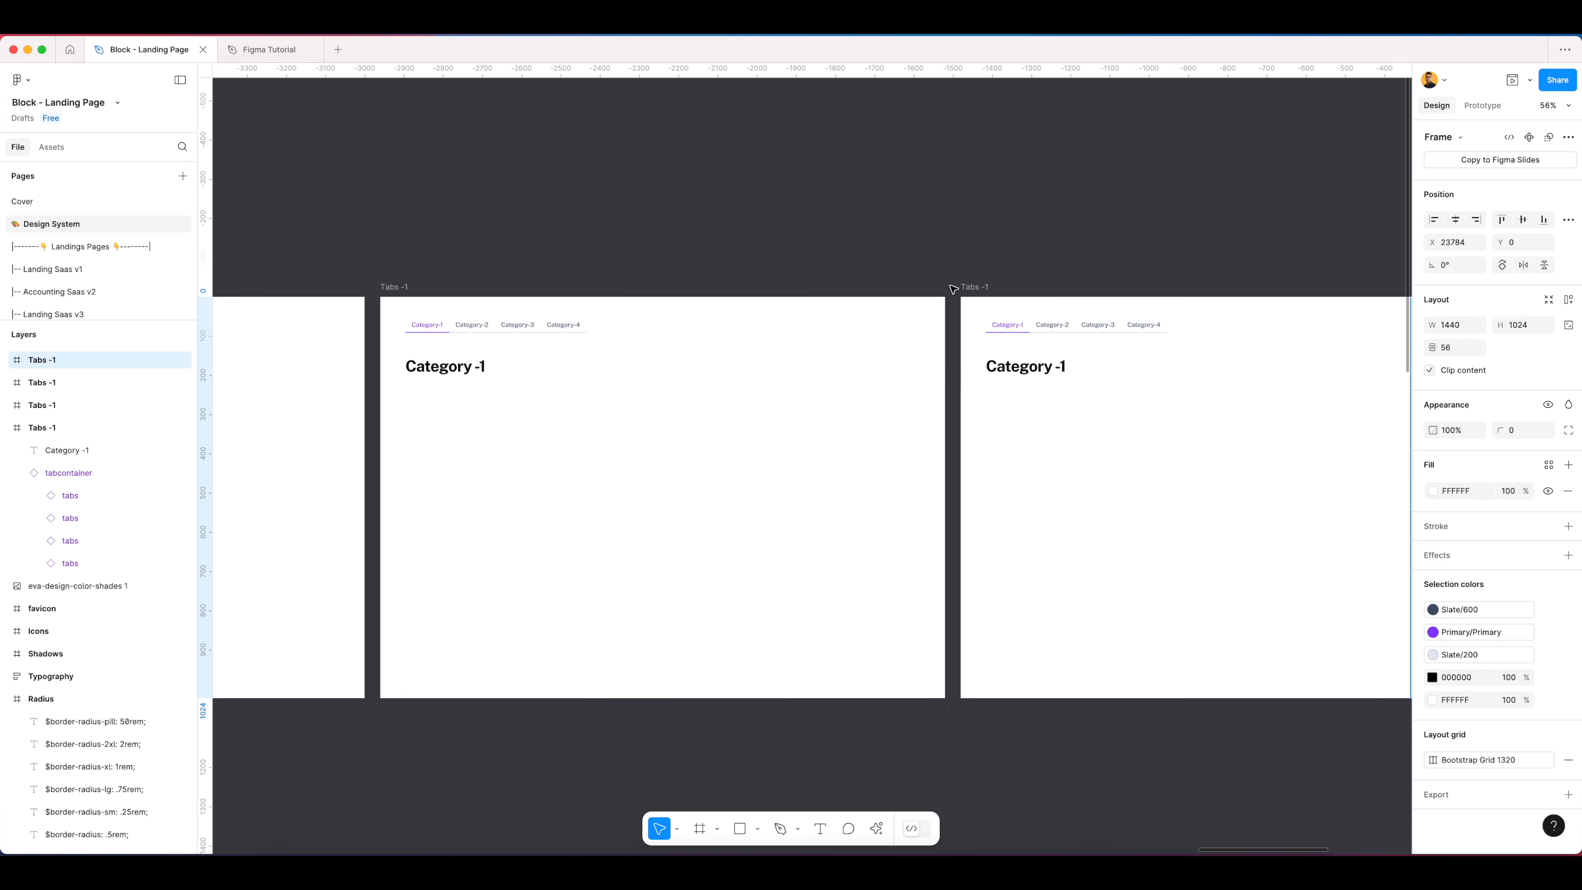
double_click(982, 288)
key("Right")
key("BackSpace")
type("2")
key("Return")
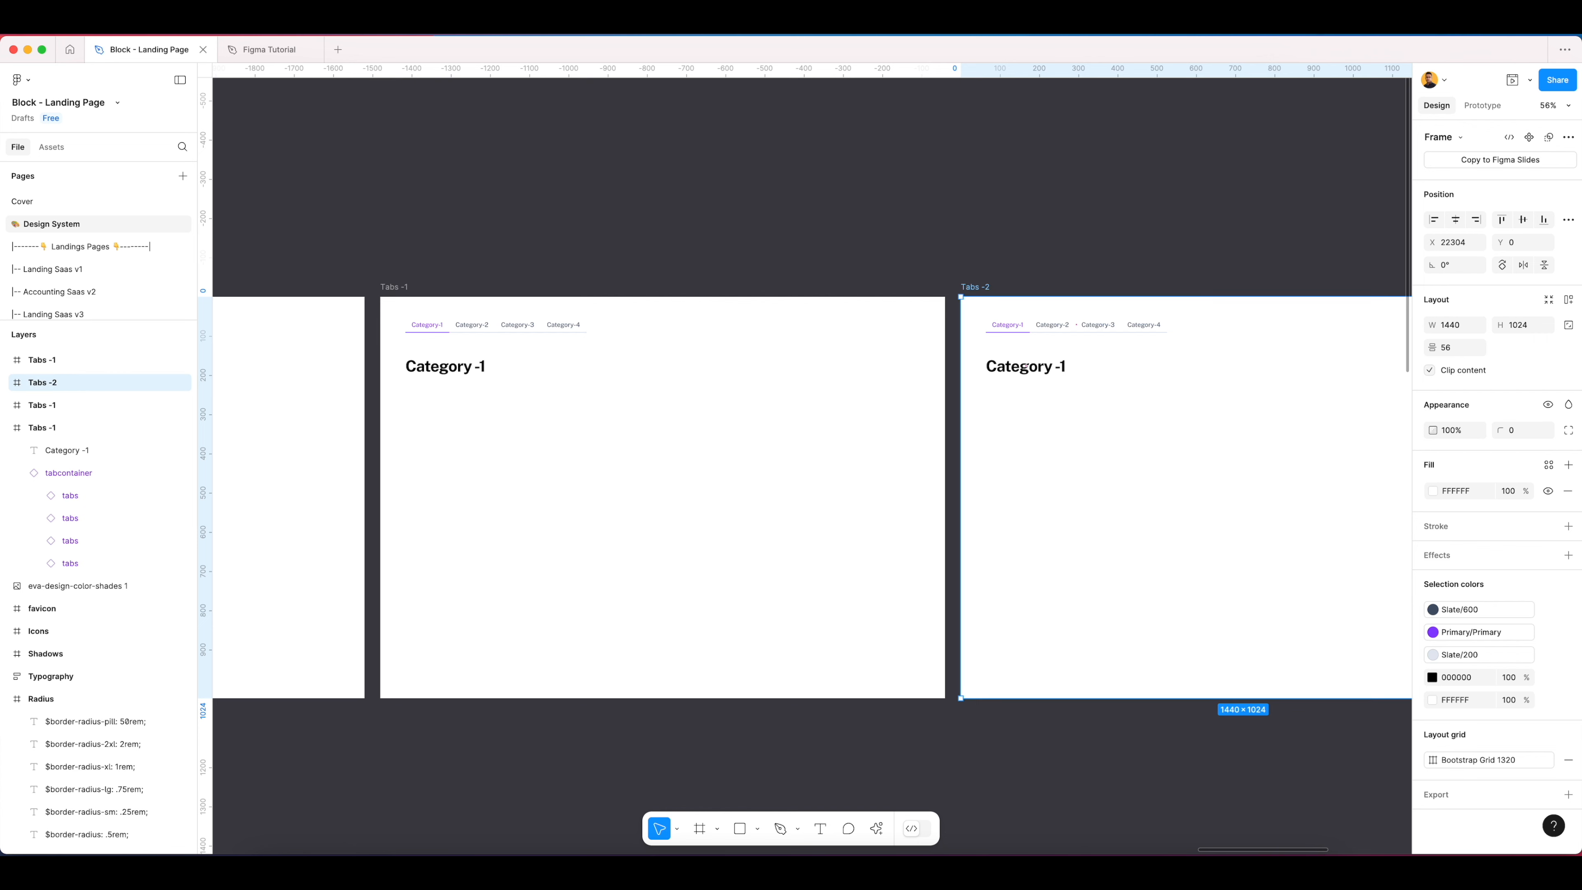
Step: Rename the last frame in the row as Tabs -3
scroll(990, 418, "right", 2)
scroll(995, 418, "right", 2)
double_click(1037, 288)
key("Right")
key("BackSpace")
key("Return")
scroll(1042, 290, "right", 2)
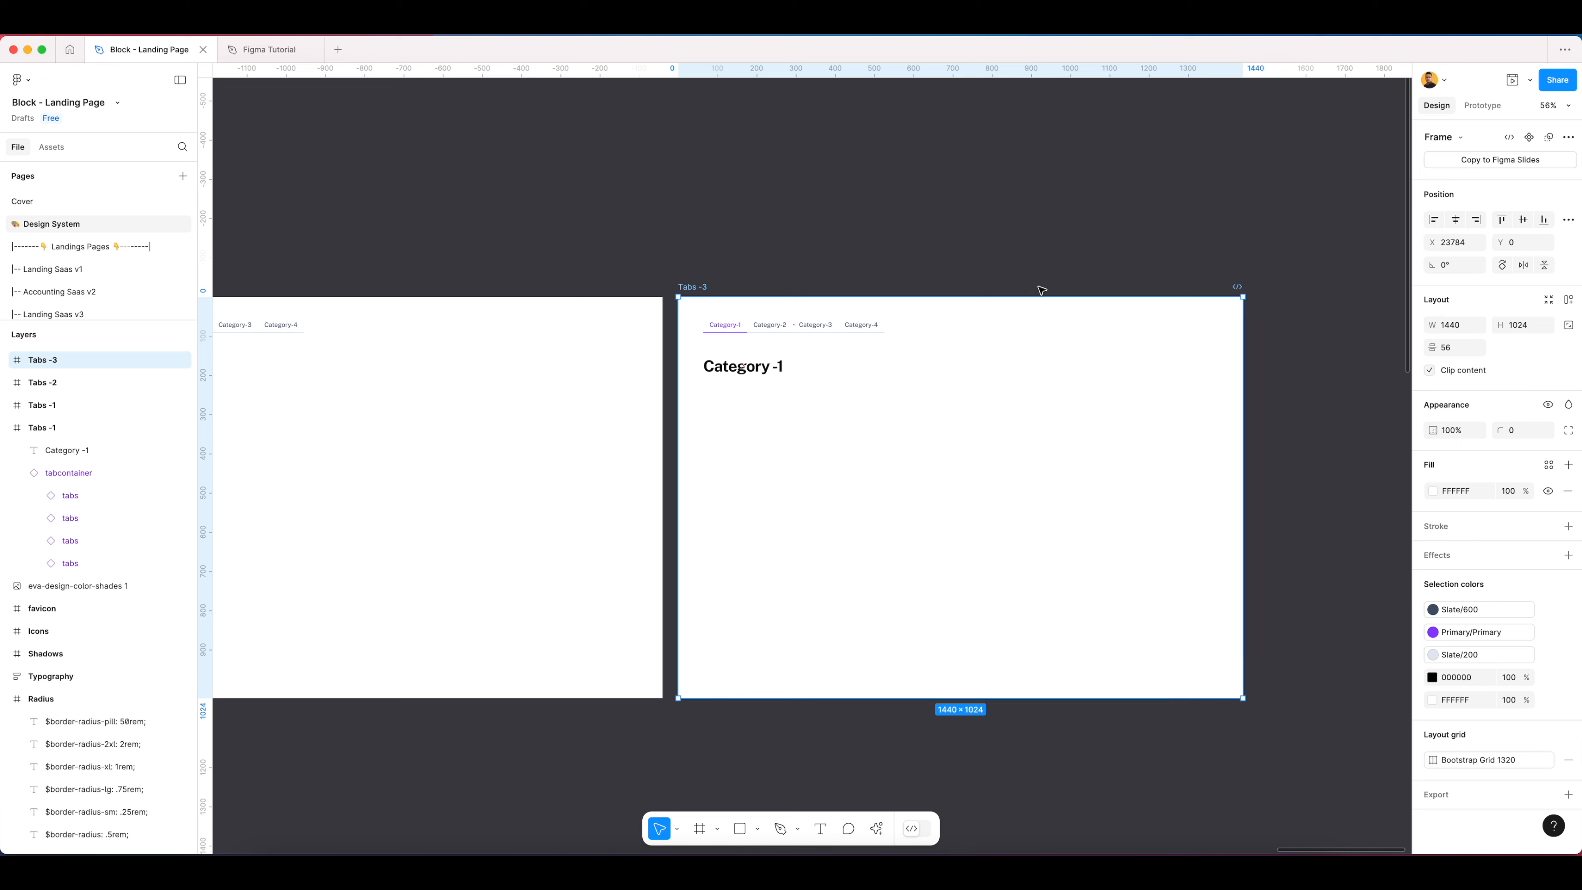
Step: Rename the second frame in the row as Tabs -2
scroll(936, 409, "down", 5)
left_click(757, 229)
scroll(757, 228, "left", 3)
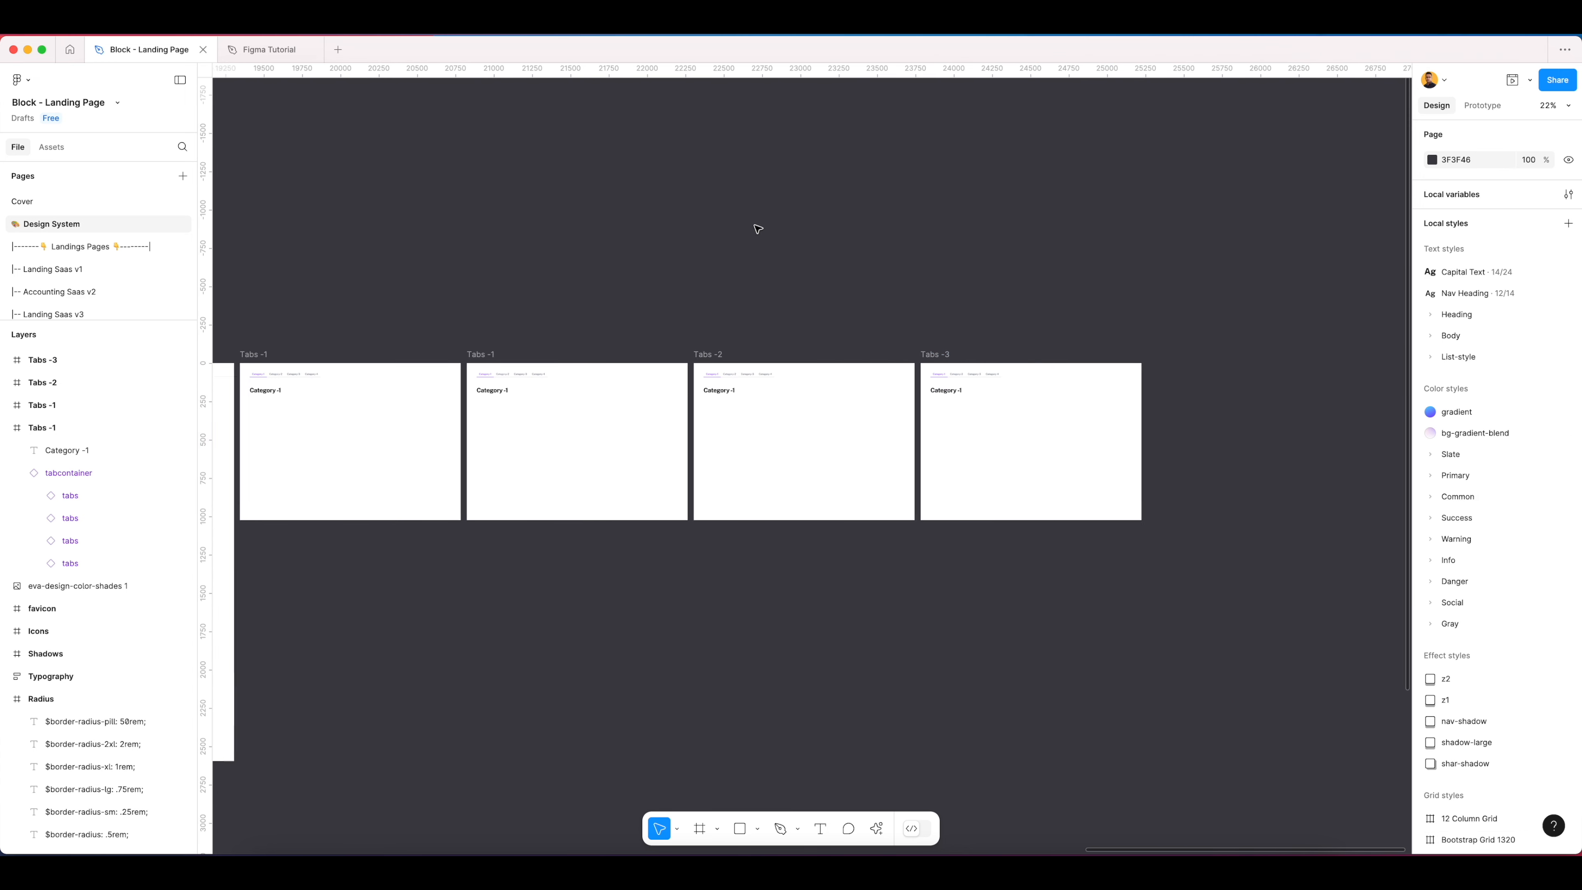
double_click(572, 351)
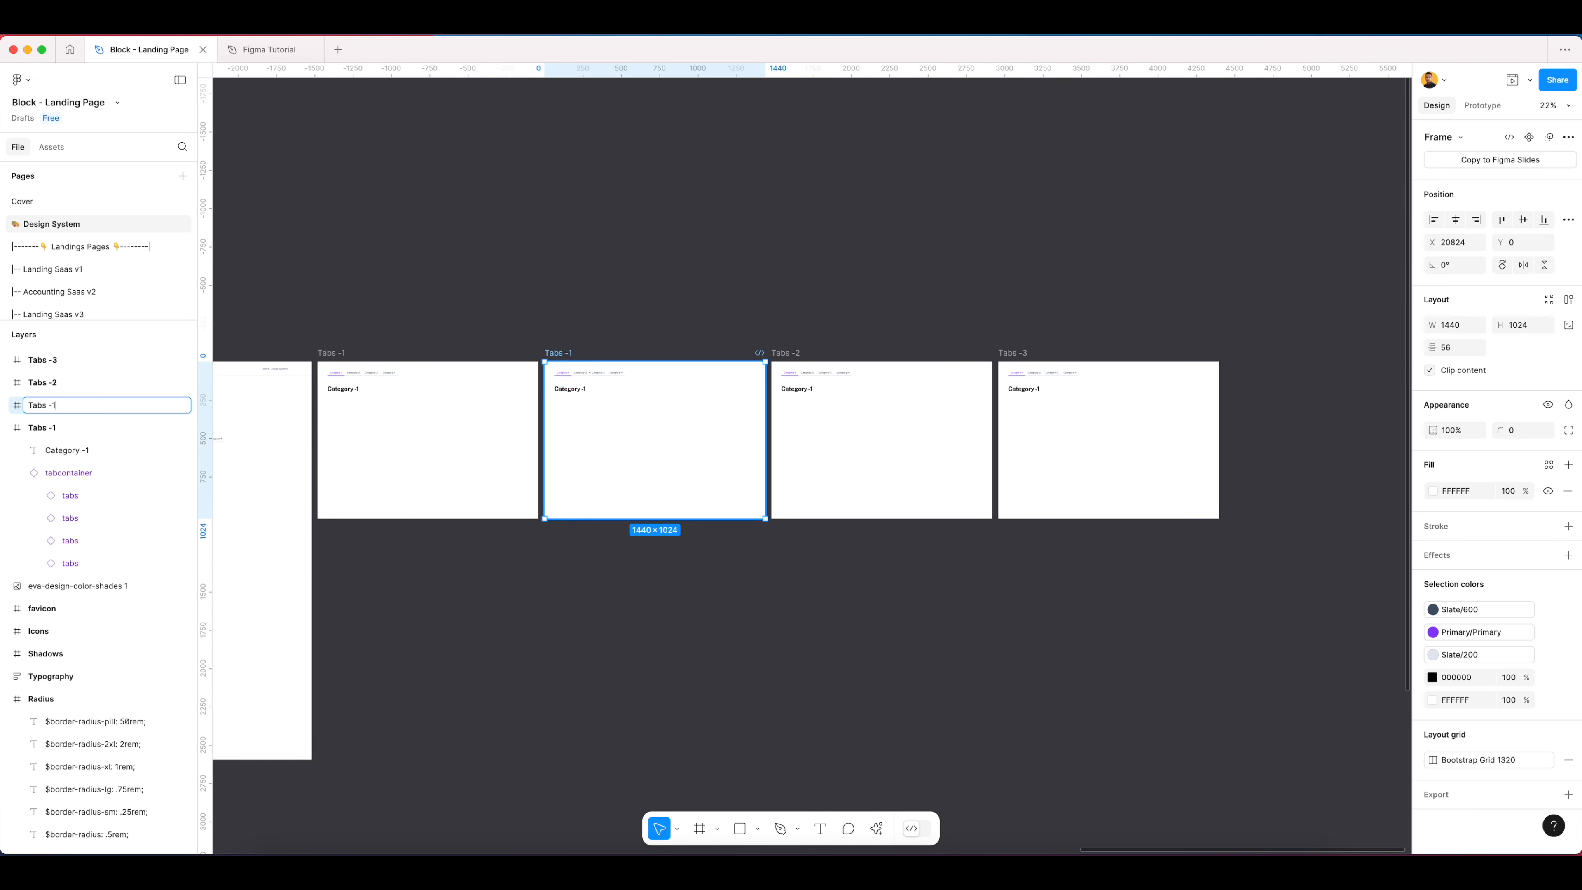
type("Tabs -2")
key("Return")
Step: Rename the third Tabs frame in the row as Tabs -3 and the last frame as Tabs -4
double_click(790, 353)
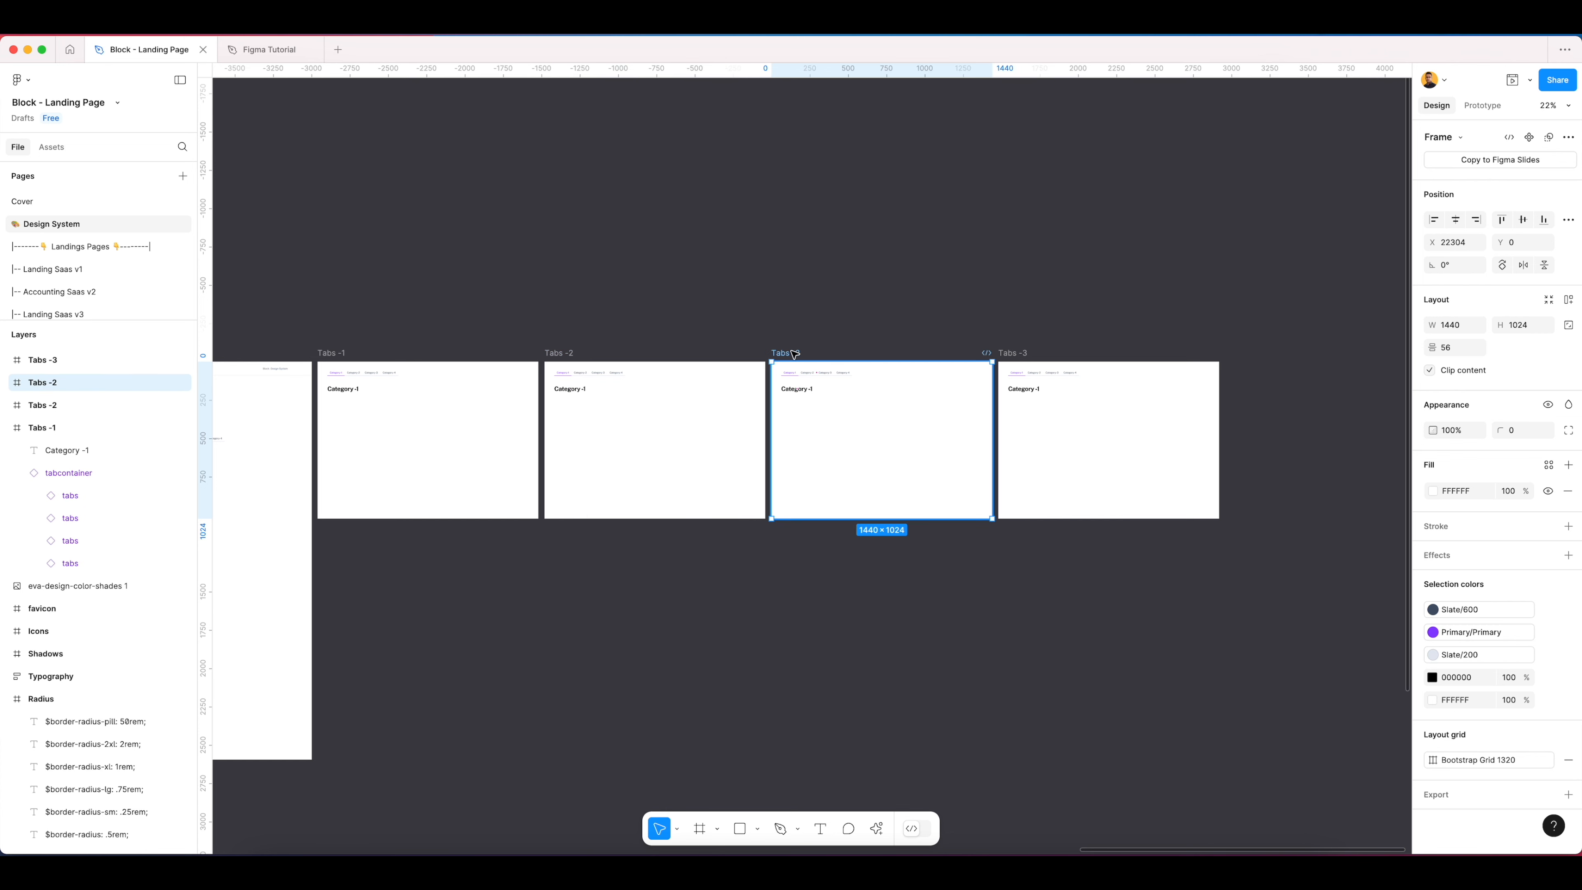
type("Tabs -3")
key("Return")
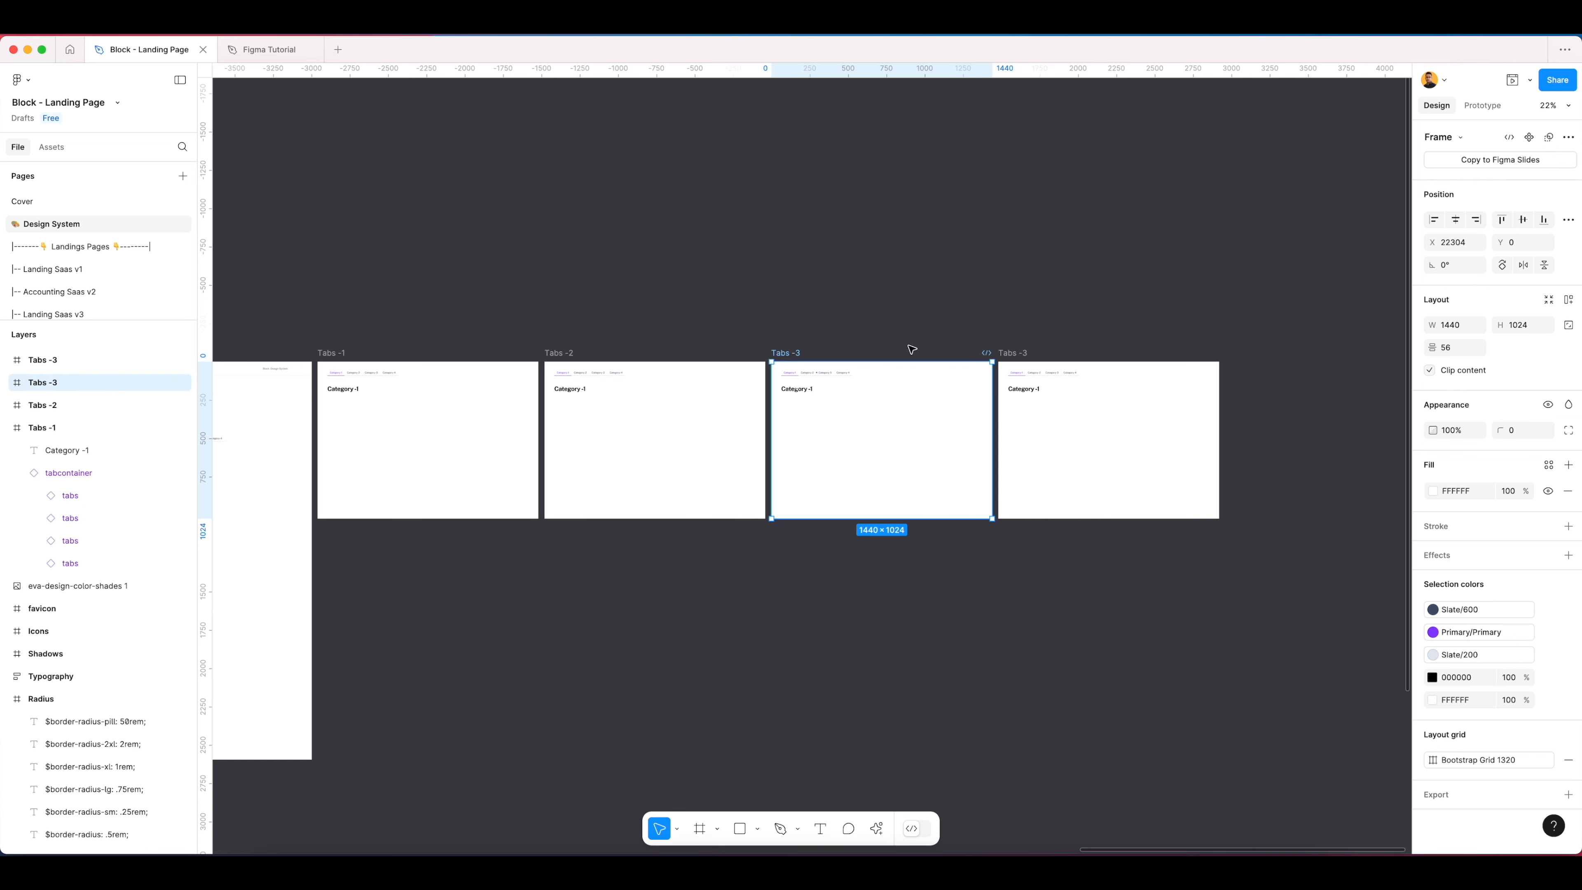
double_click(1016, 353)
key("Return")
left_click(810, 330)
Step: In the Tabs -2 frame, set the Category-2 tab's variant to active and the Category-1 tab's variant to normal
scroll(564, 373, "up", 10)
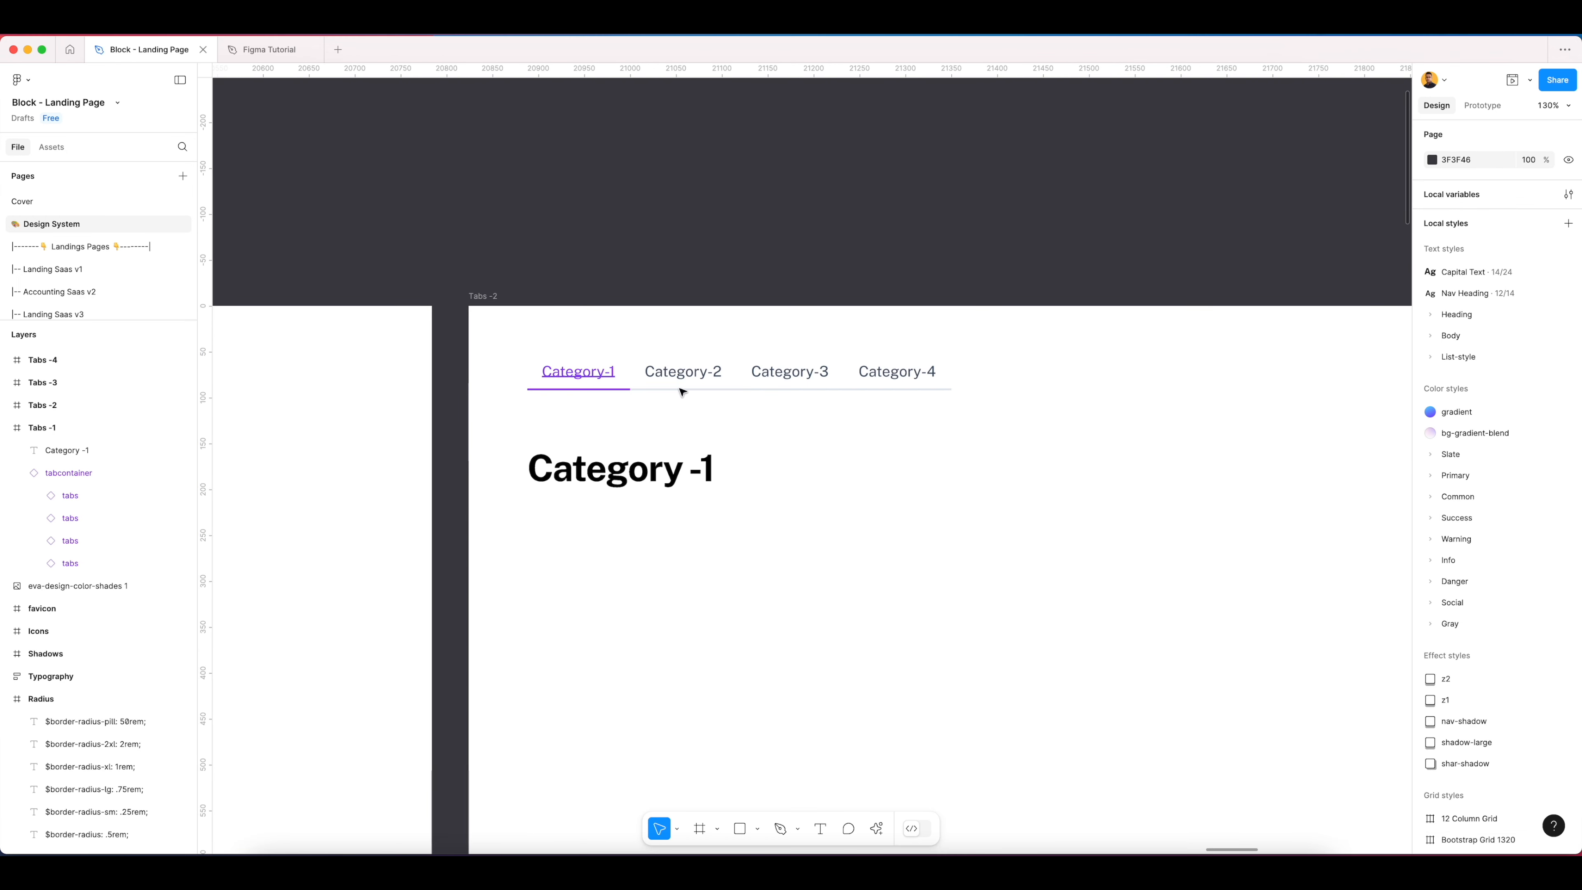
double_click(689, 378)
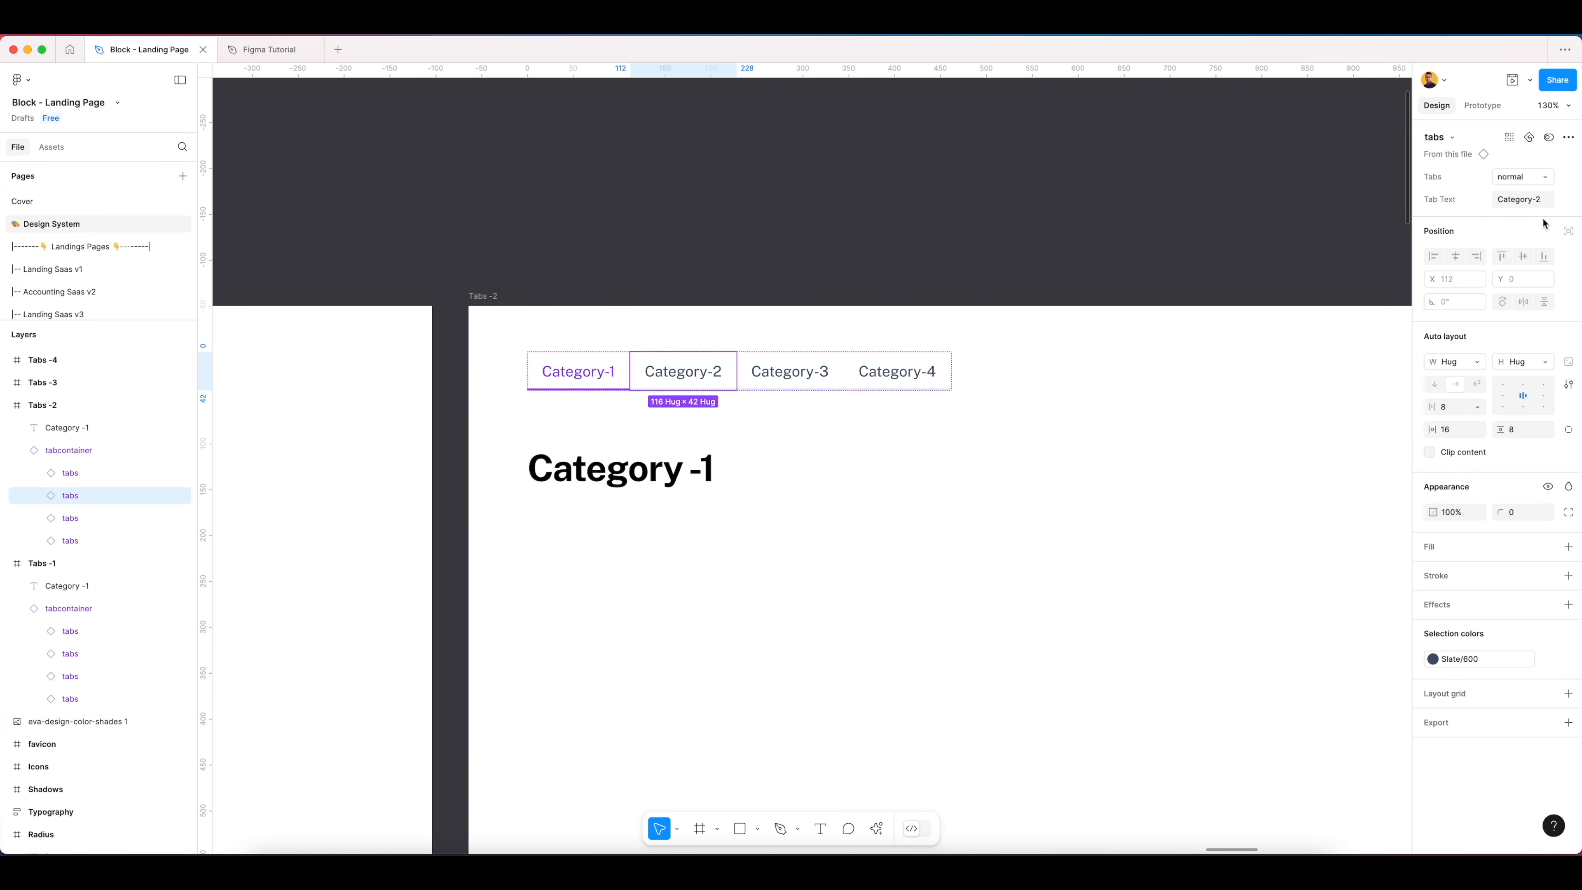
left_click(1522, 177)
left_click(1498, 142)
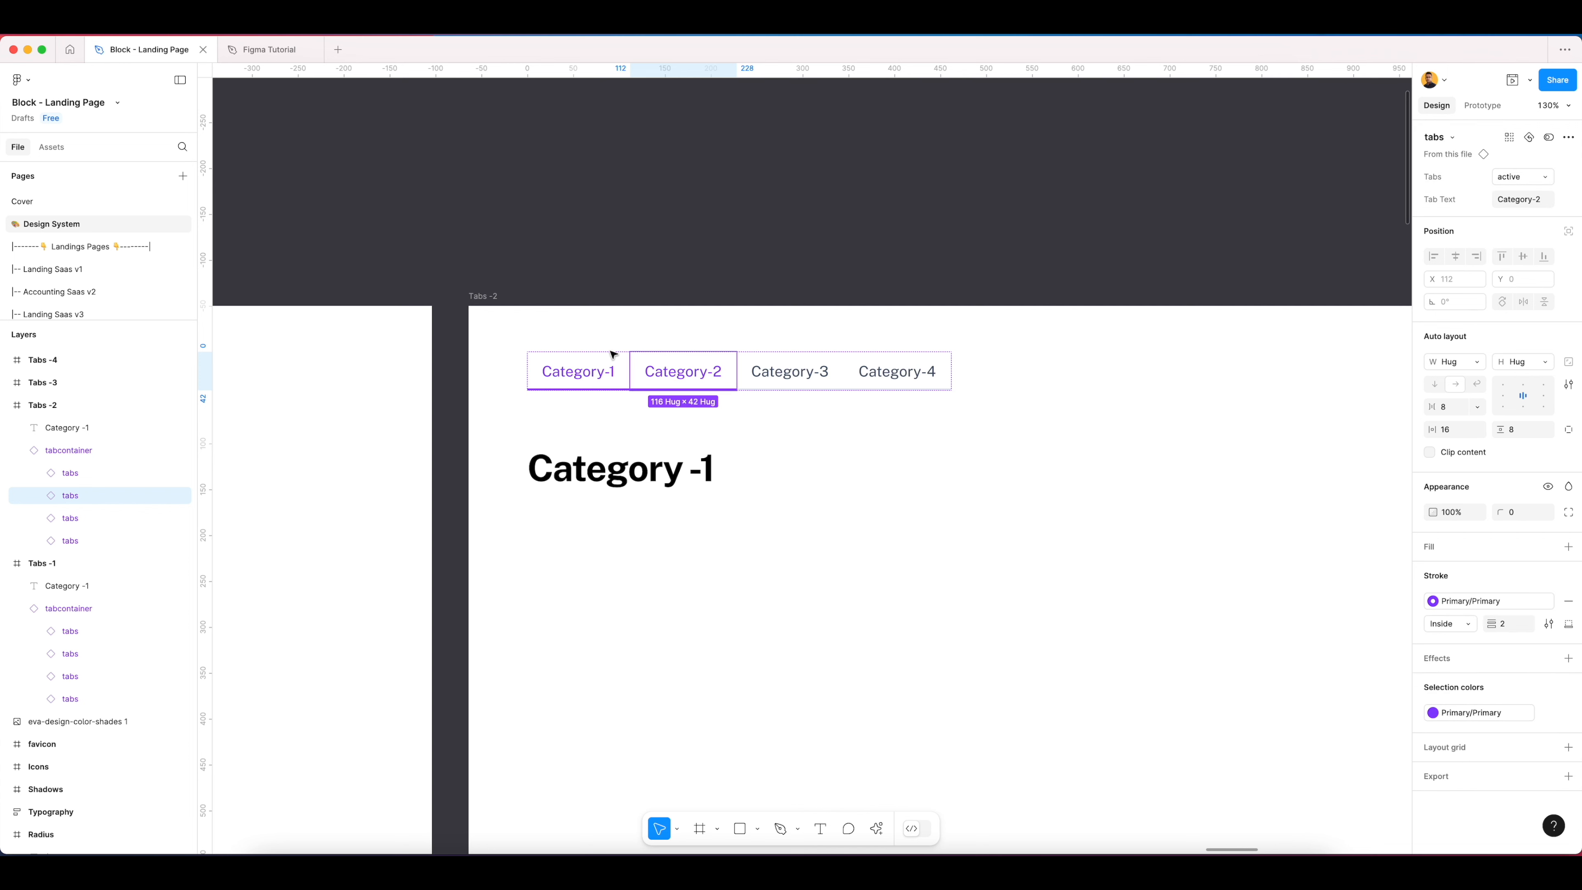
left_click(603, 368)
left_click(1522, 177)
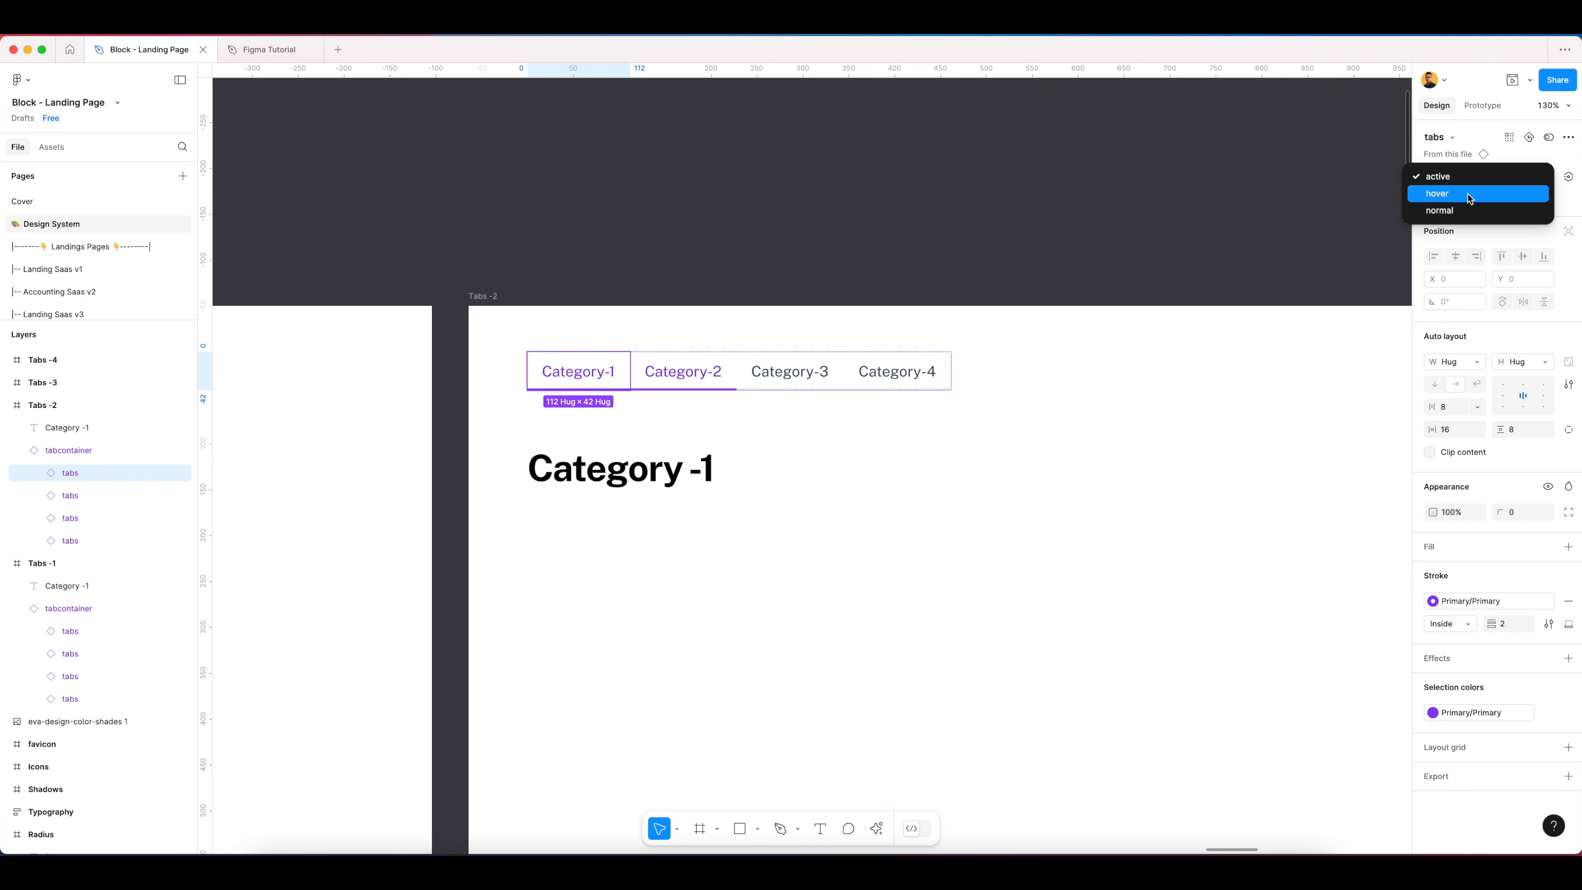
left_click(1452, 210)
Step: In the Tabs -3 frame, set the Category-3 tab's variant to active and the Category-1 tab's variant to normal
scroll(982, 464, "right", 15)
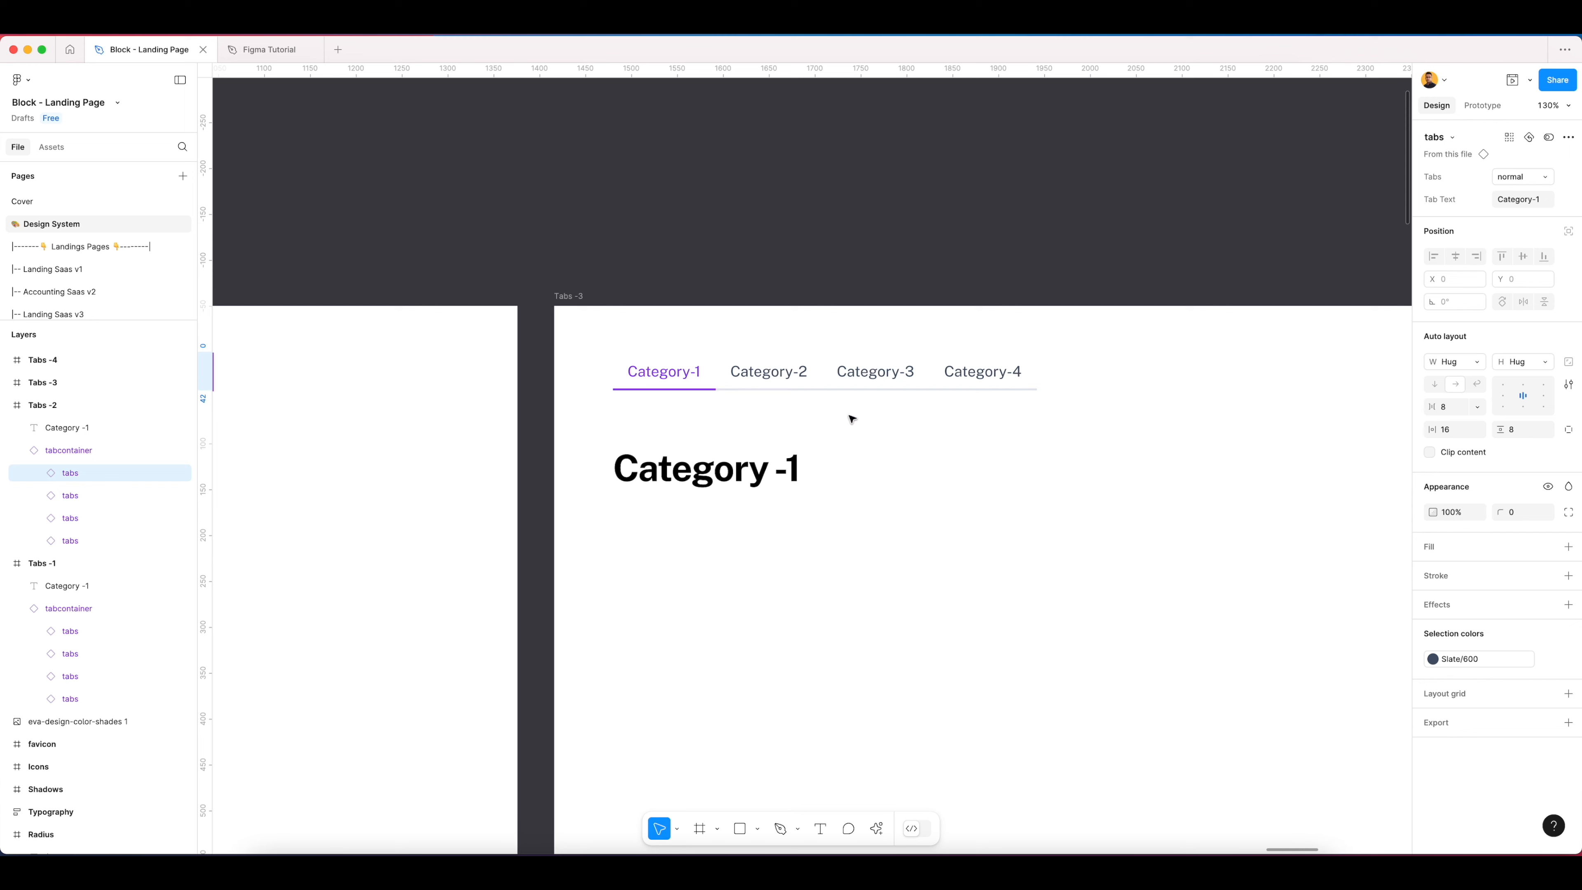
left_click(875, 372)
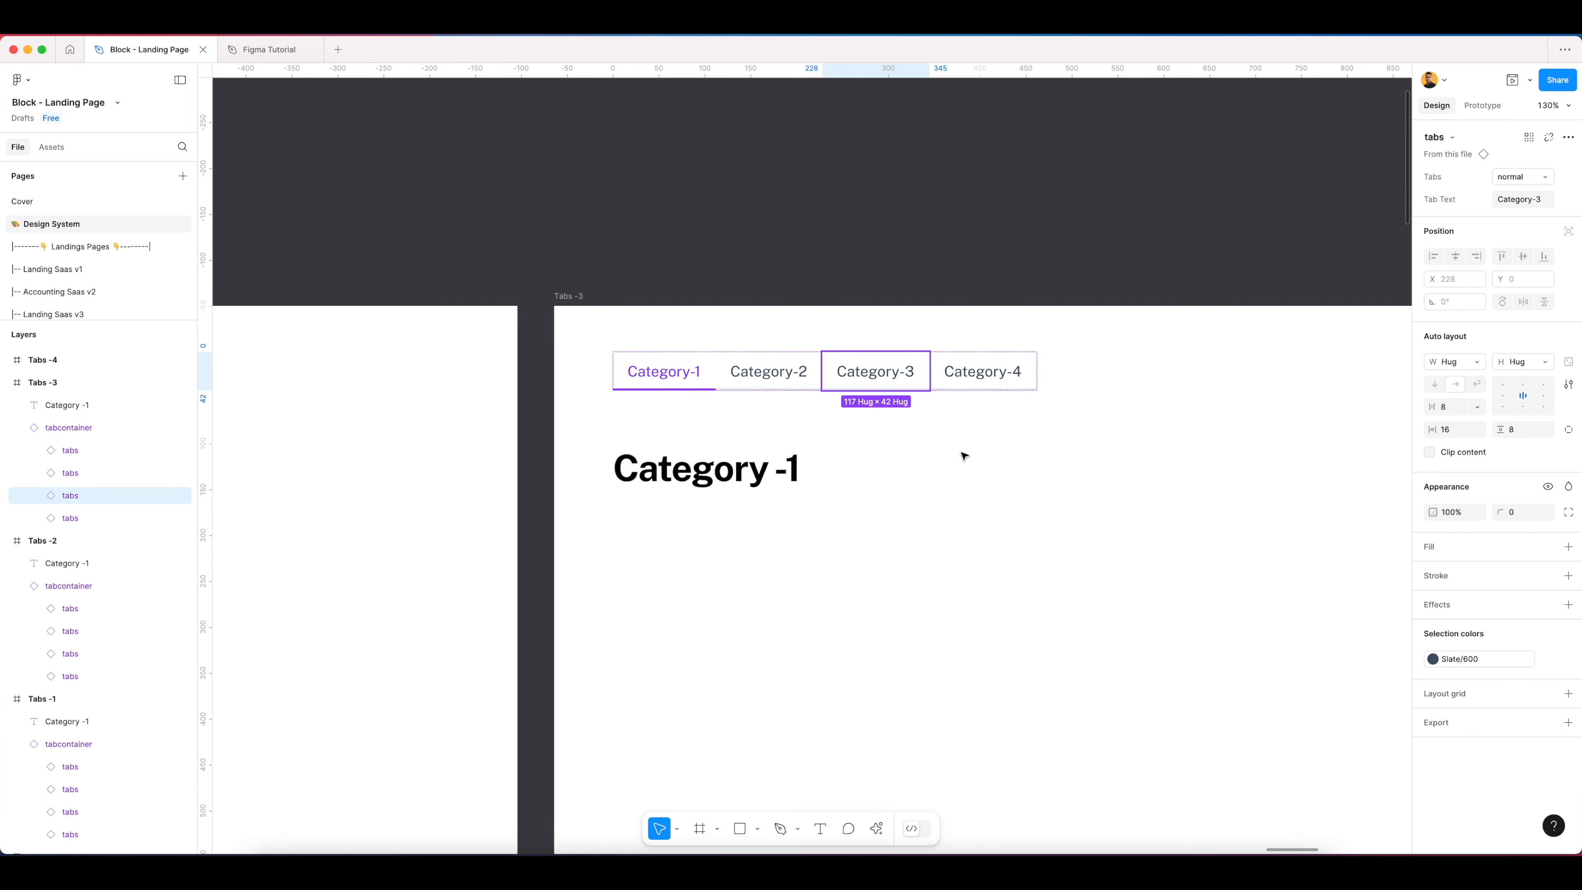
left_click(1547, 178)
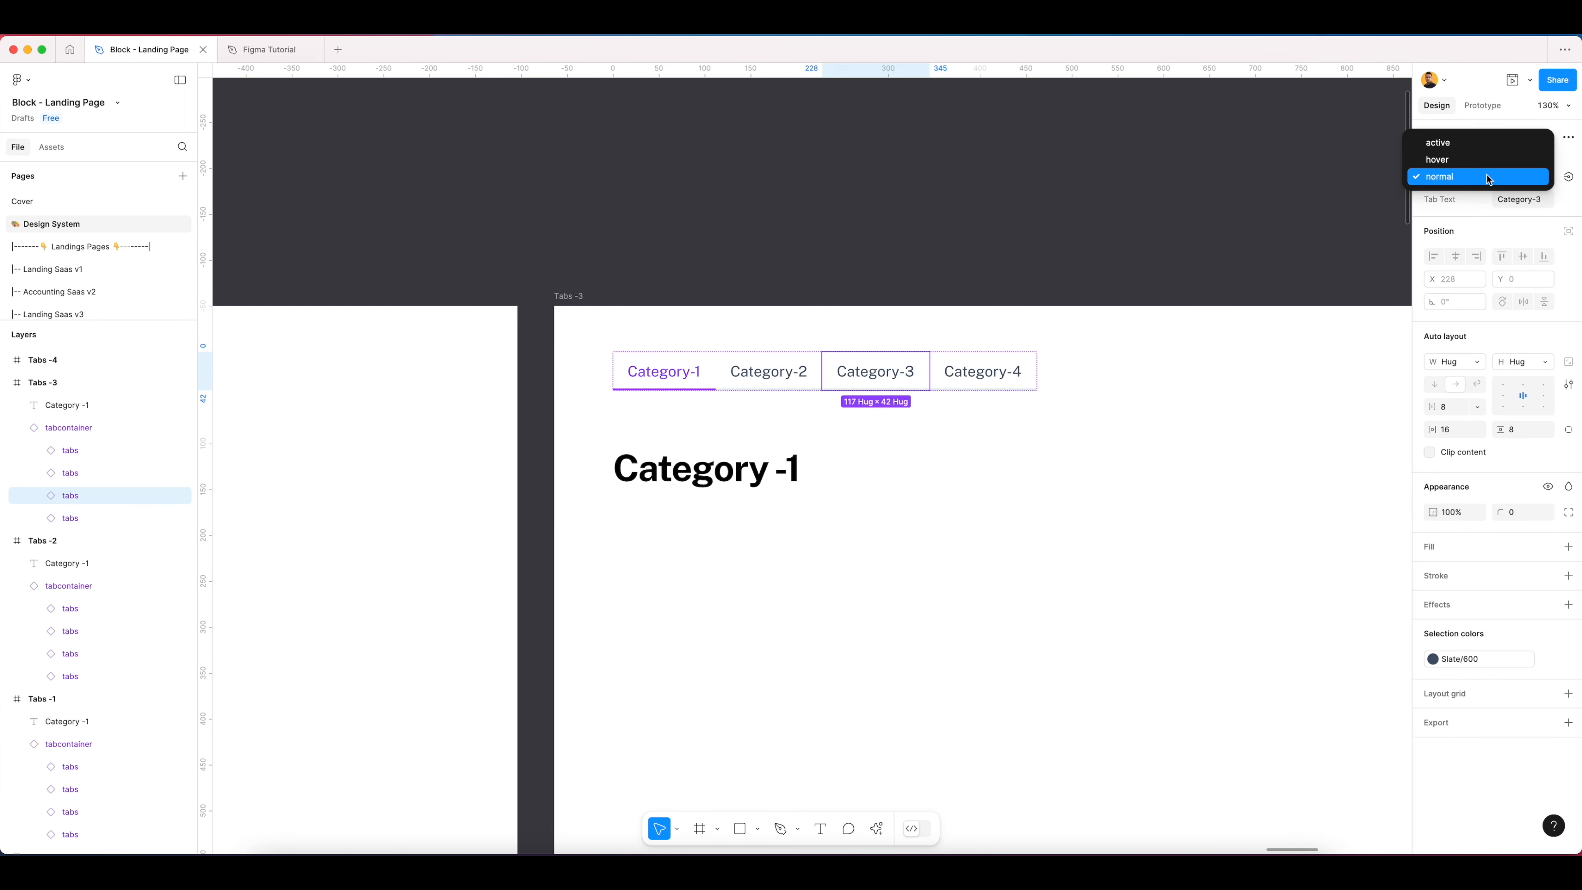
left_click(1446, 149)
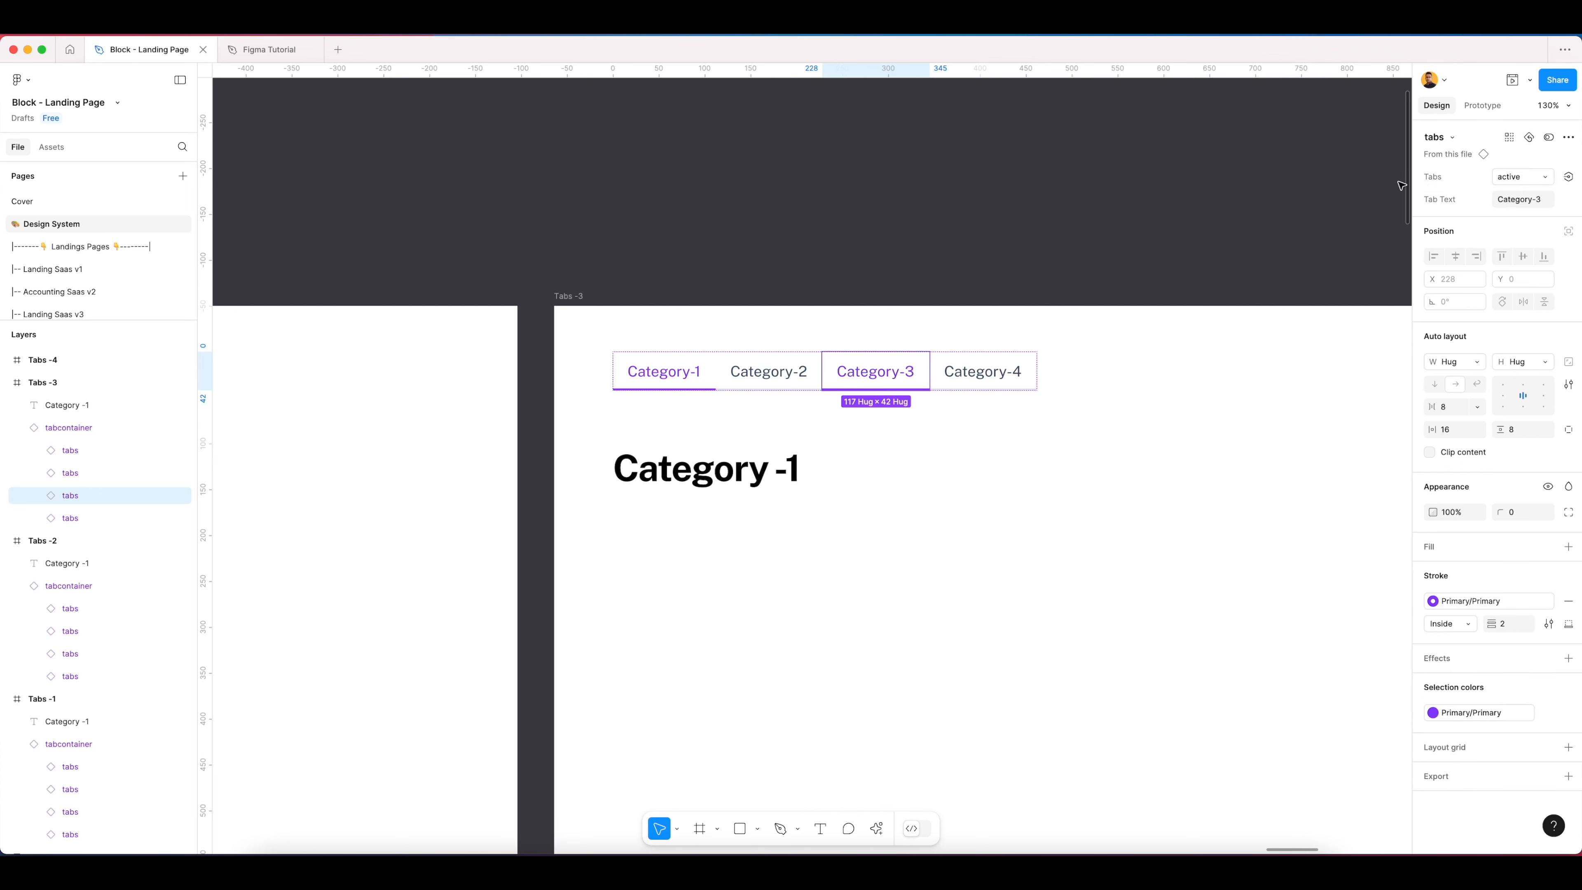
left_click(698, 377)
left_click(1542, 181)
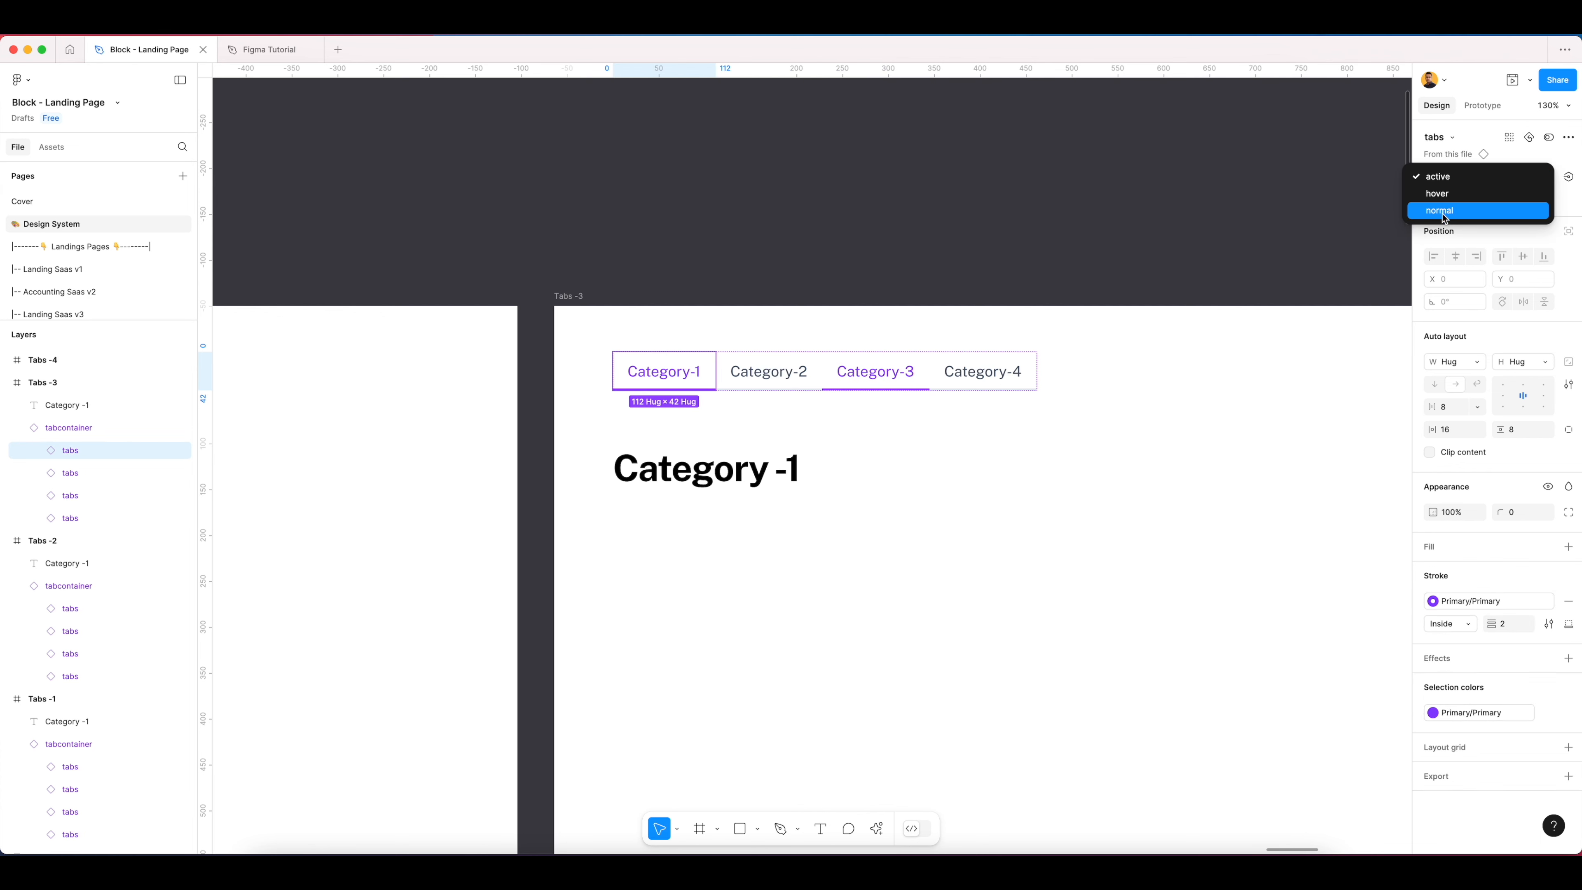
left_click(1452, 205)
Step: In the Tabs -4 frame, set the Category-4 tab's variant to active and the Category-1 tab's variant to normal
scroll(841, 472, "right", 15)
scroll(842, 474, "right", 5)
left_click(988, 374)
left_click(1529, 176)
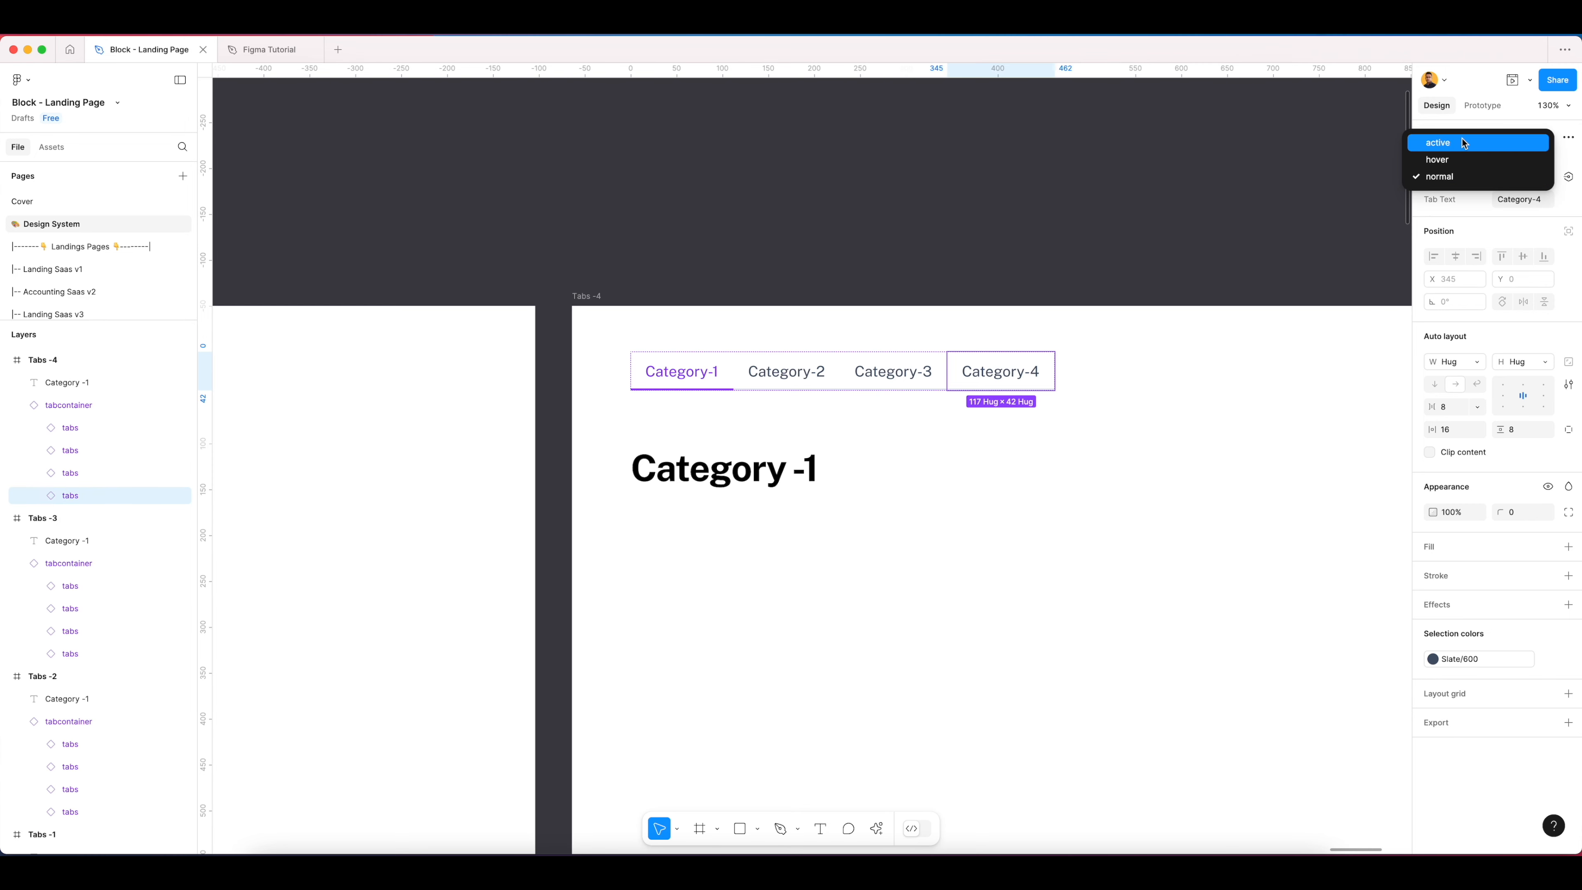
left_click(1459, 143)
left_click(681, 372)
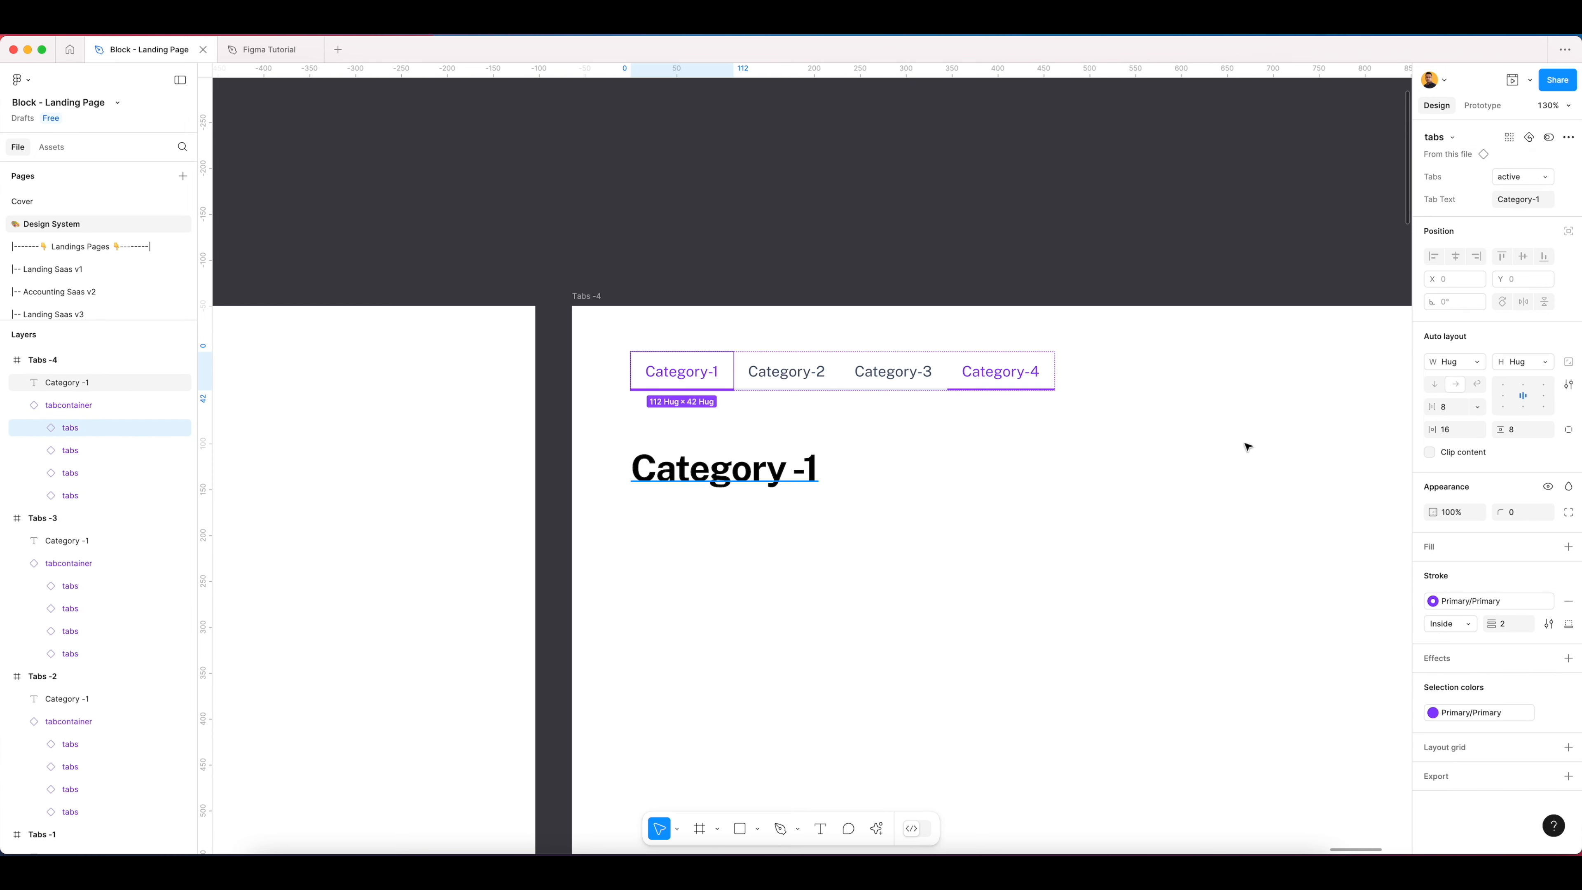
left_click(1532, 177)
left_click(1513, 209)
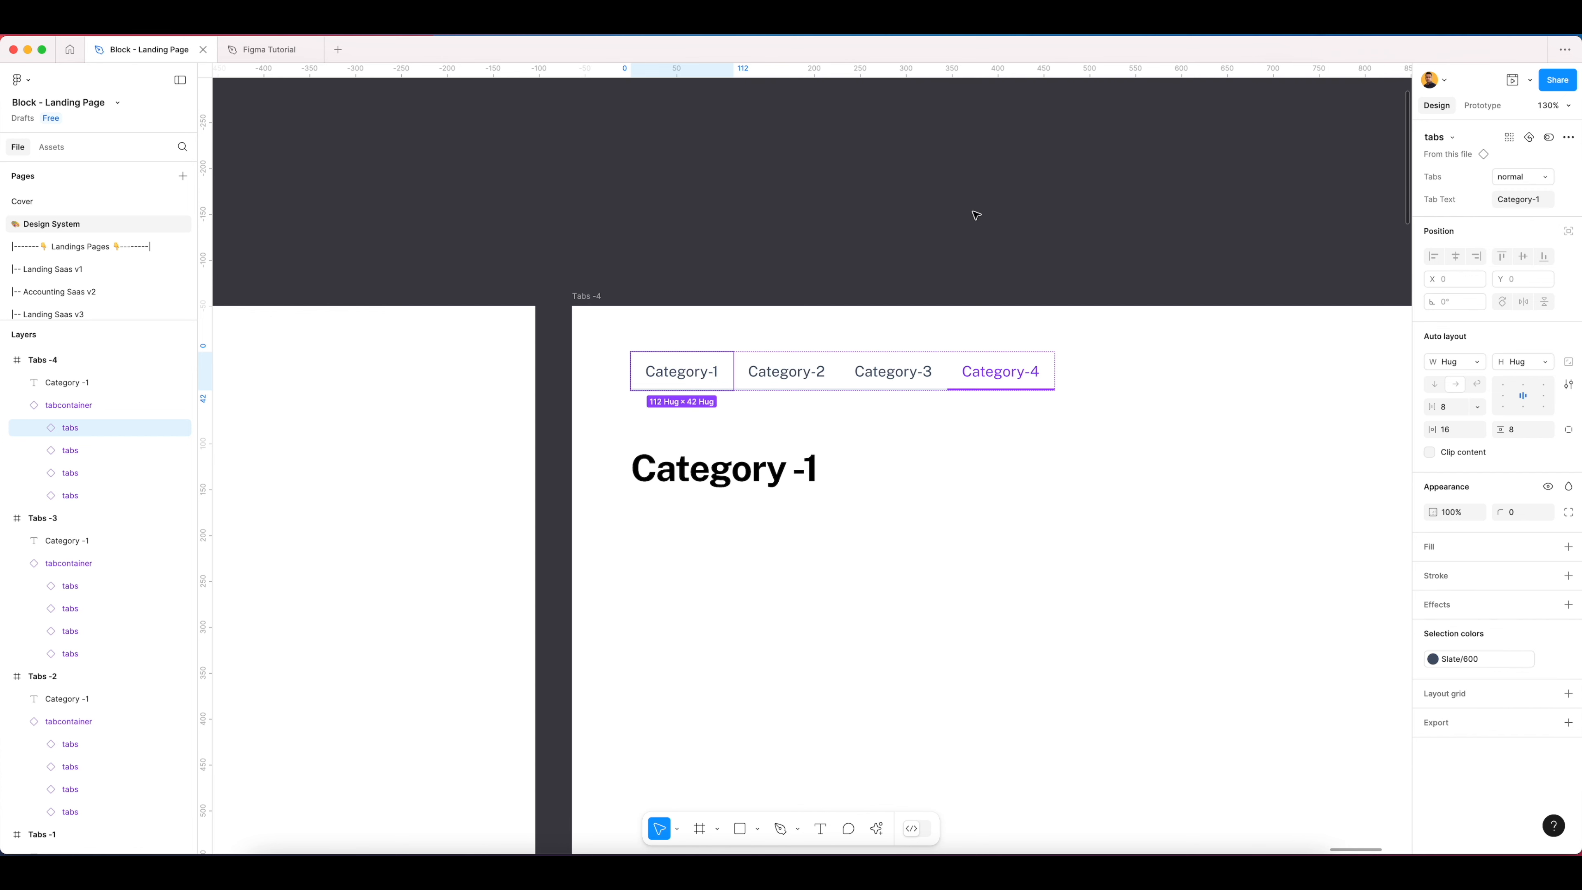
left_click(975, 211)
Step: Change the heading text in the Tabs -4 frame to "Category -4"
left_click(732, 492)
double_click(732, 492)
key("BackSpace")
type("4")
key("Escape")
Step: Change the heading text in the Tabs -3 frame to "Category - 3"
scroll(1077, 488, "down", 8)
scroll(806, 480, "left", 3)
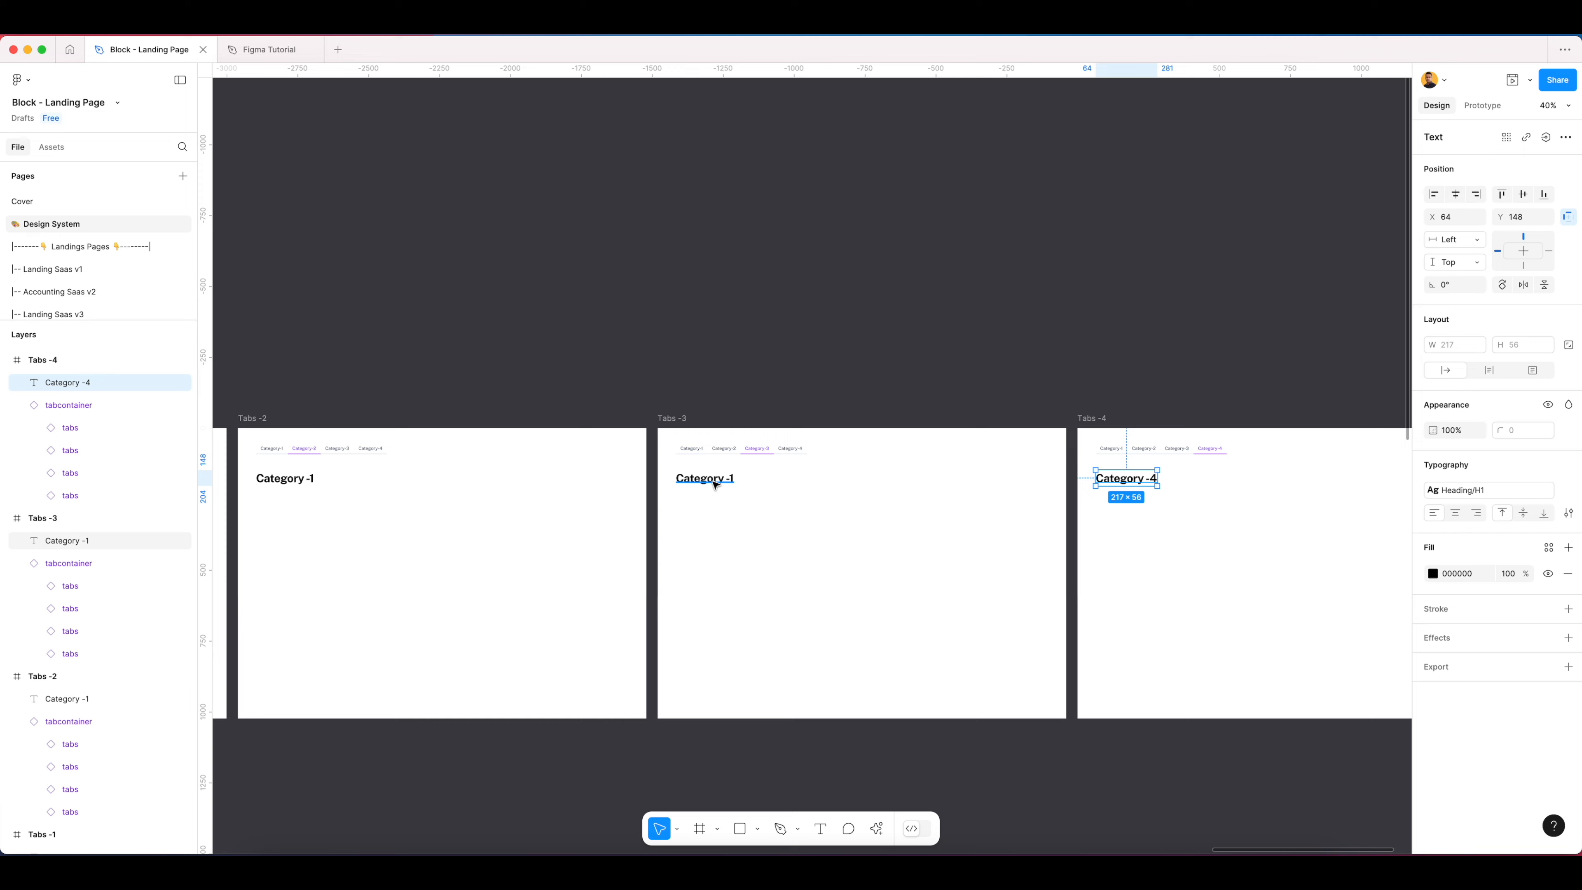
scroll(719, 484, "up", 7)
double_click(729, 480)
key("BackSpace")
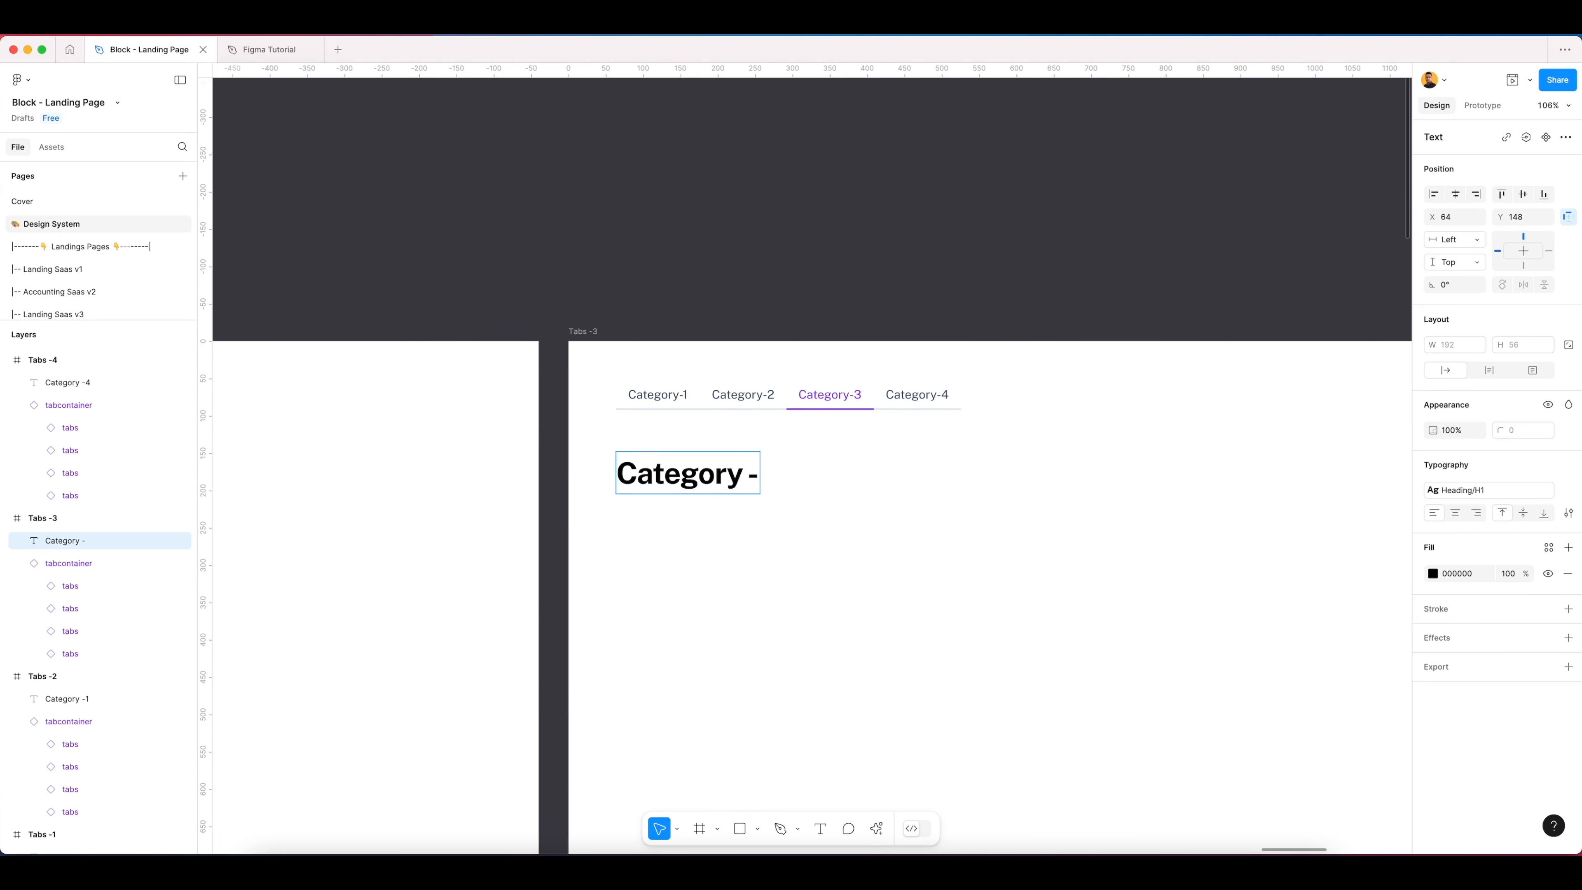
type("3")
Step: Change the heading text in the Tabs -2 frame to "Category - 2"
scroll(852, 516, "left", 15)
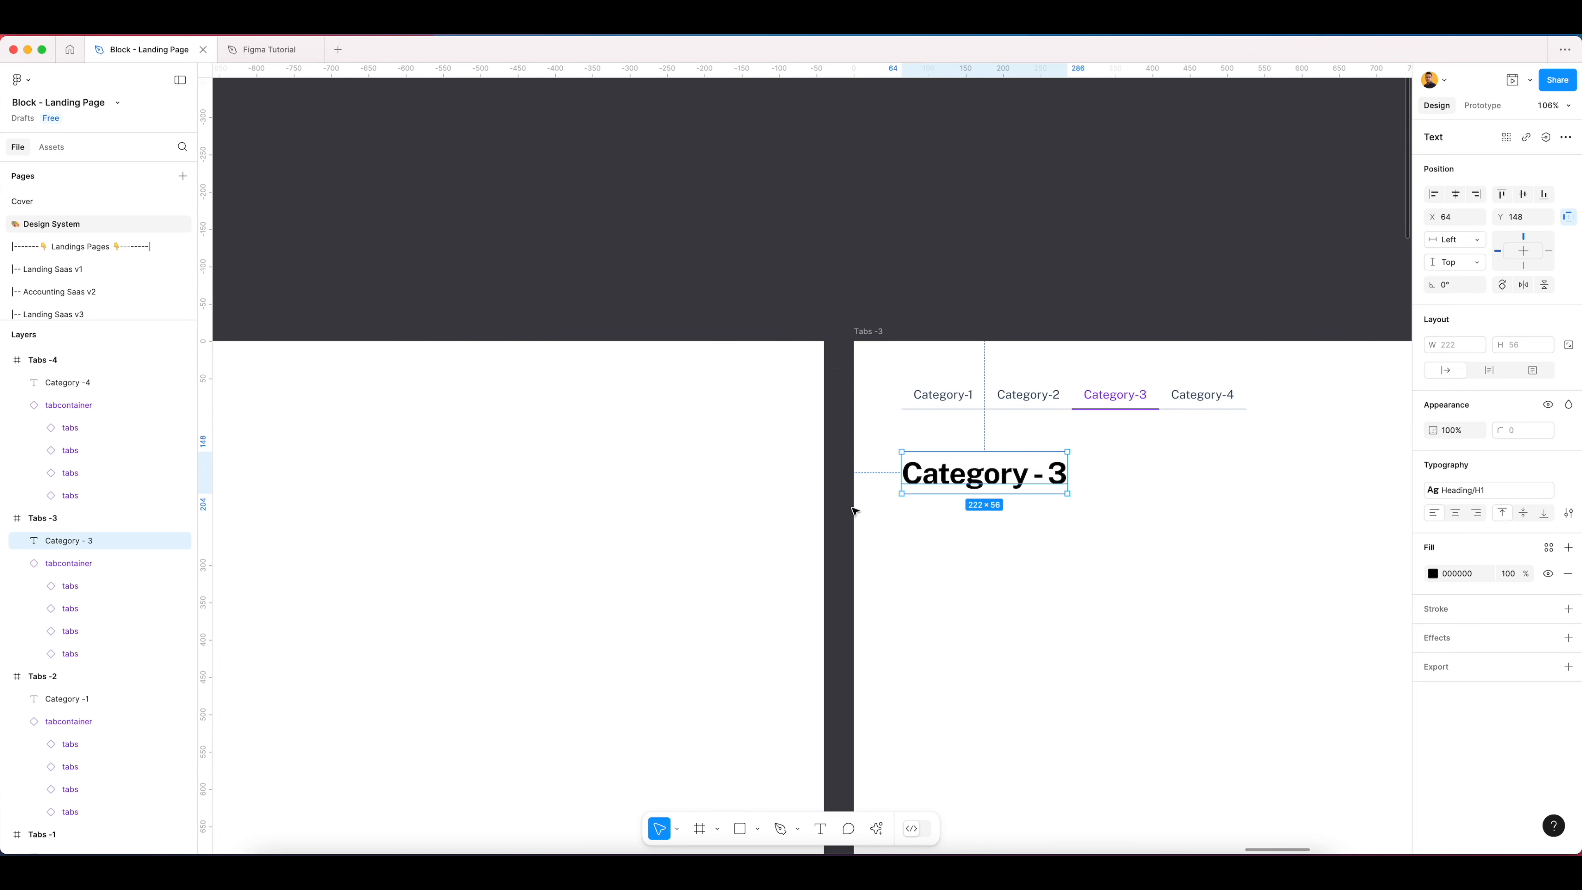
left_click(685, 489)
double_click(685, 489)
key("BackSpace")
type("2")
key("Escape")
Step: Add a space before the number in the Tabs -1 frame's heading so that it reads "Category - 1"
scroll(959, 491, "down", 2)
scroll(959, 492, "down", 5)
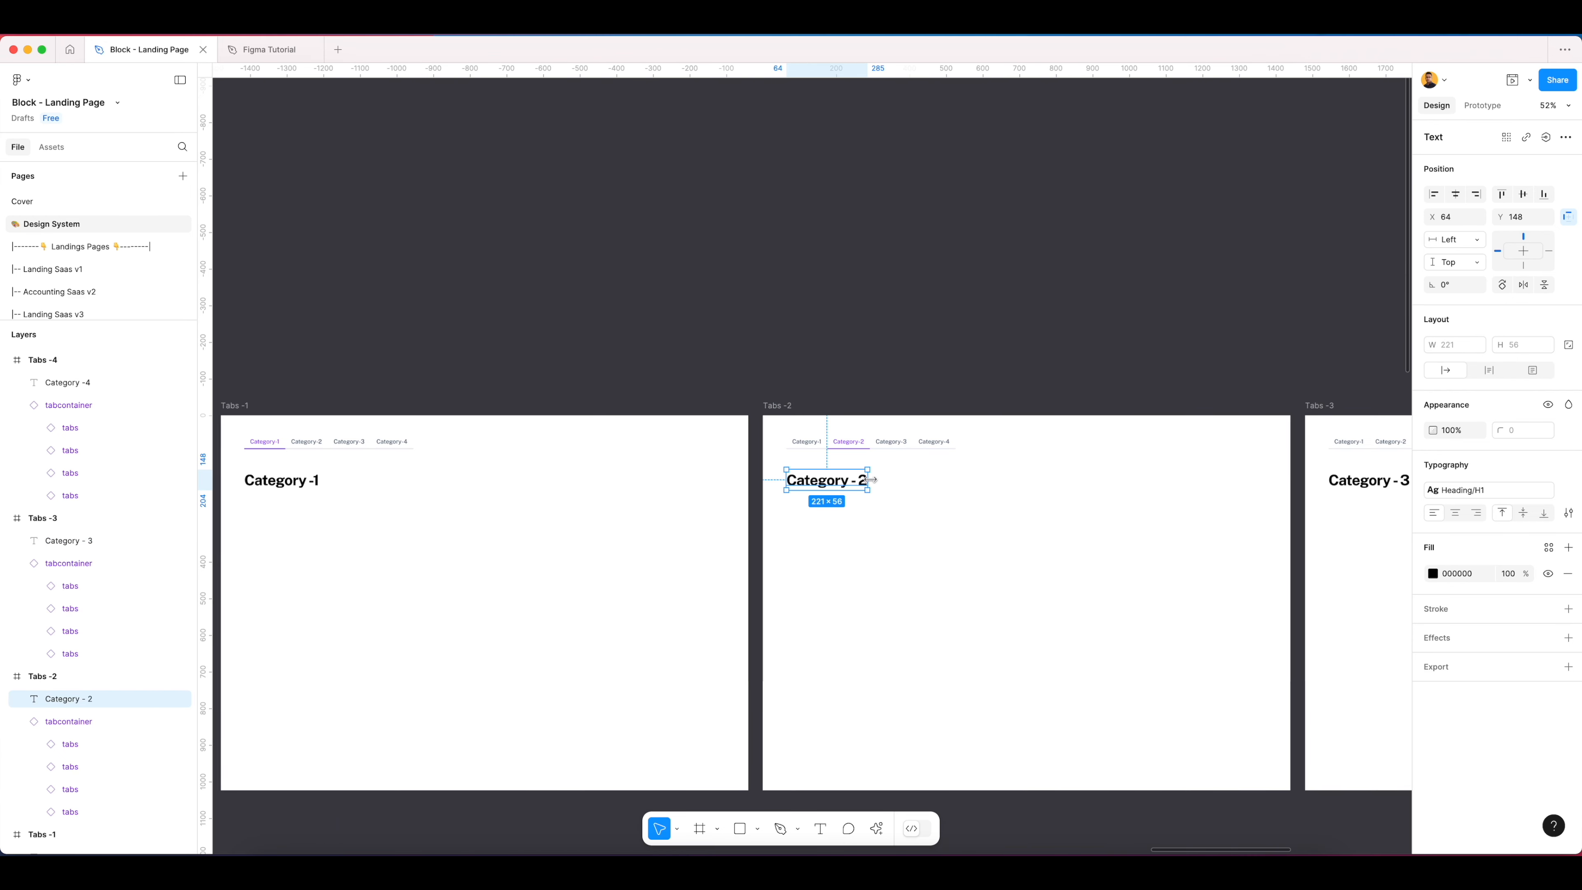
scroll(959, 491, "left", 5)
double_click(505, 488)
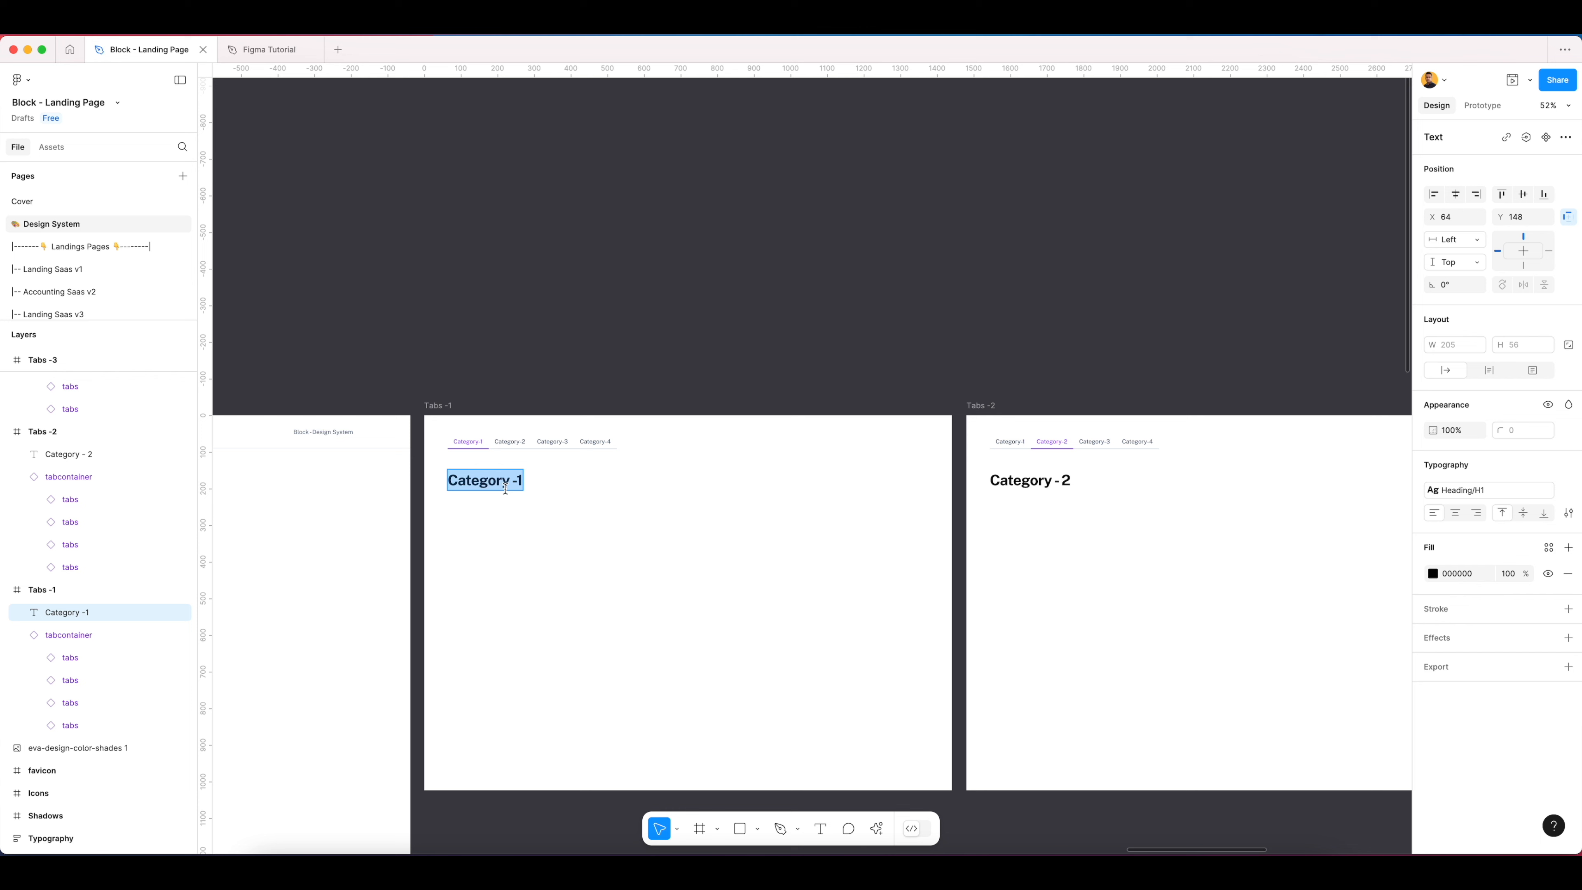
left_click(516, 481)
key("Escape")
left_click(743, 348)
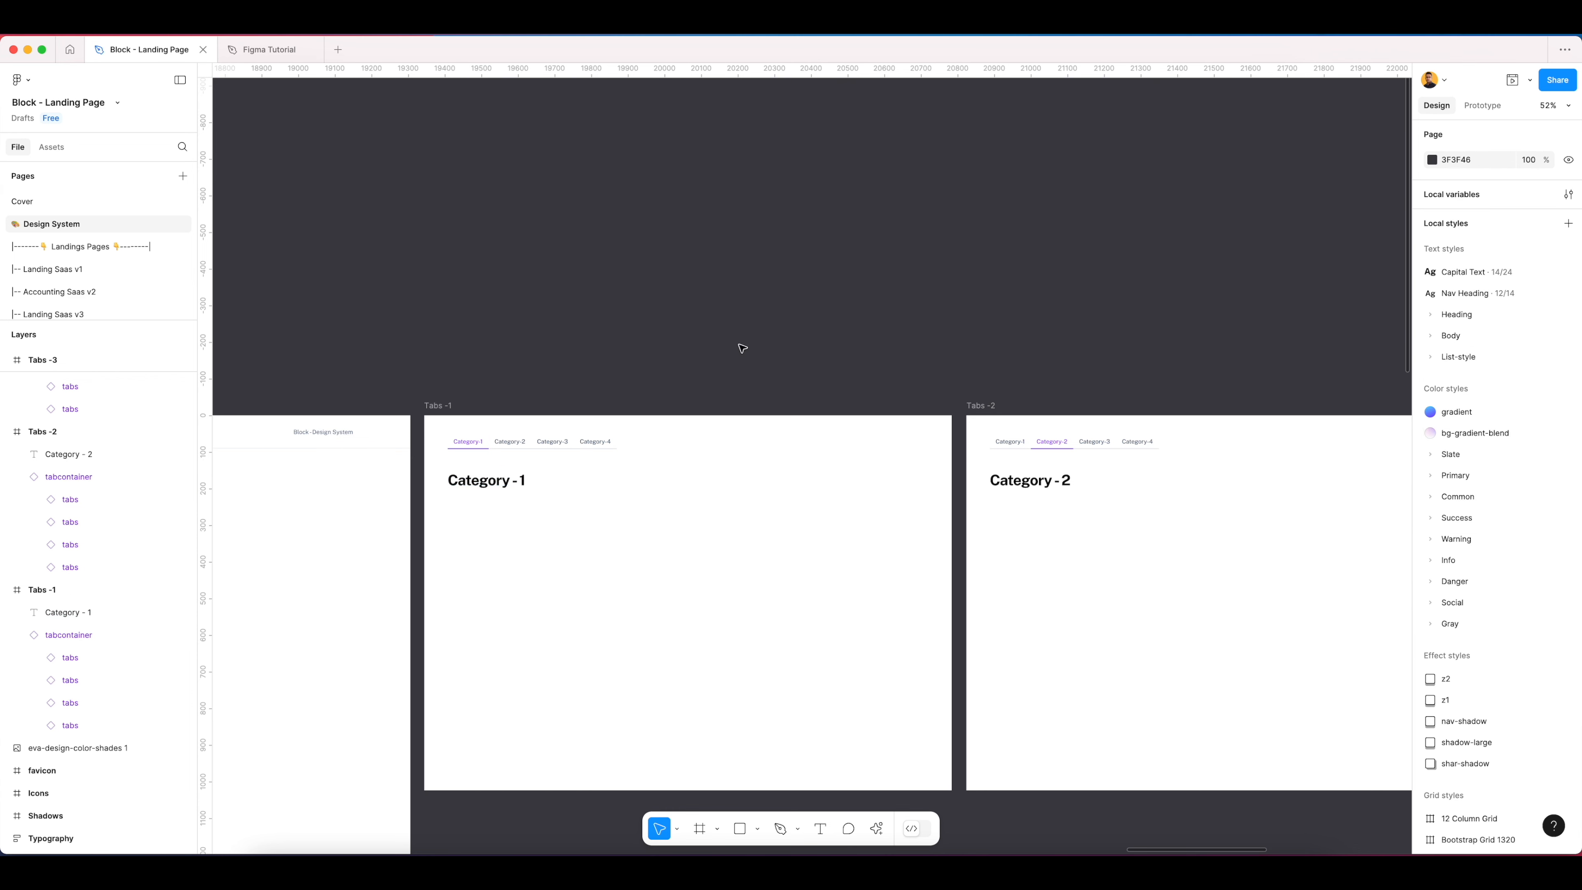
Step: Create an on-click prototype connection from the Category-2 tab in the Tabs -1 frame that navigates to Tabs -2
scroll(1106, 491, "down", 2)
scroll(1042, 466, "right", 4)
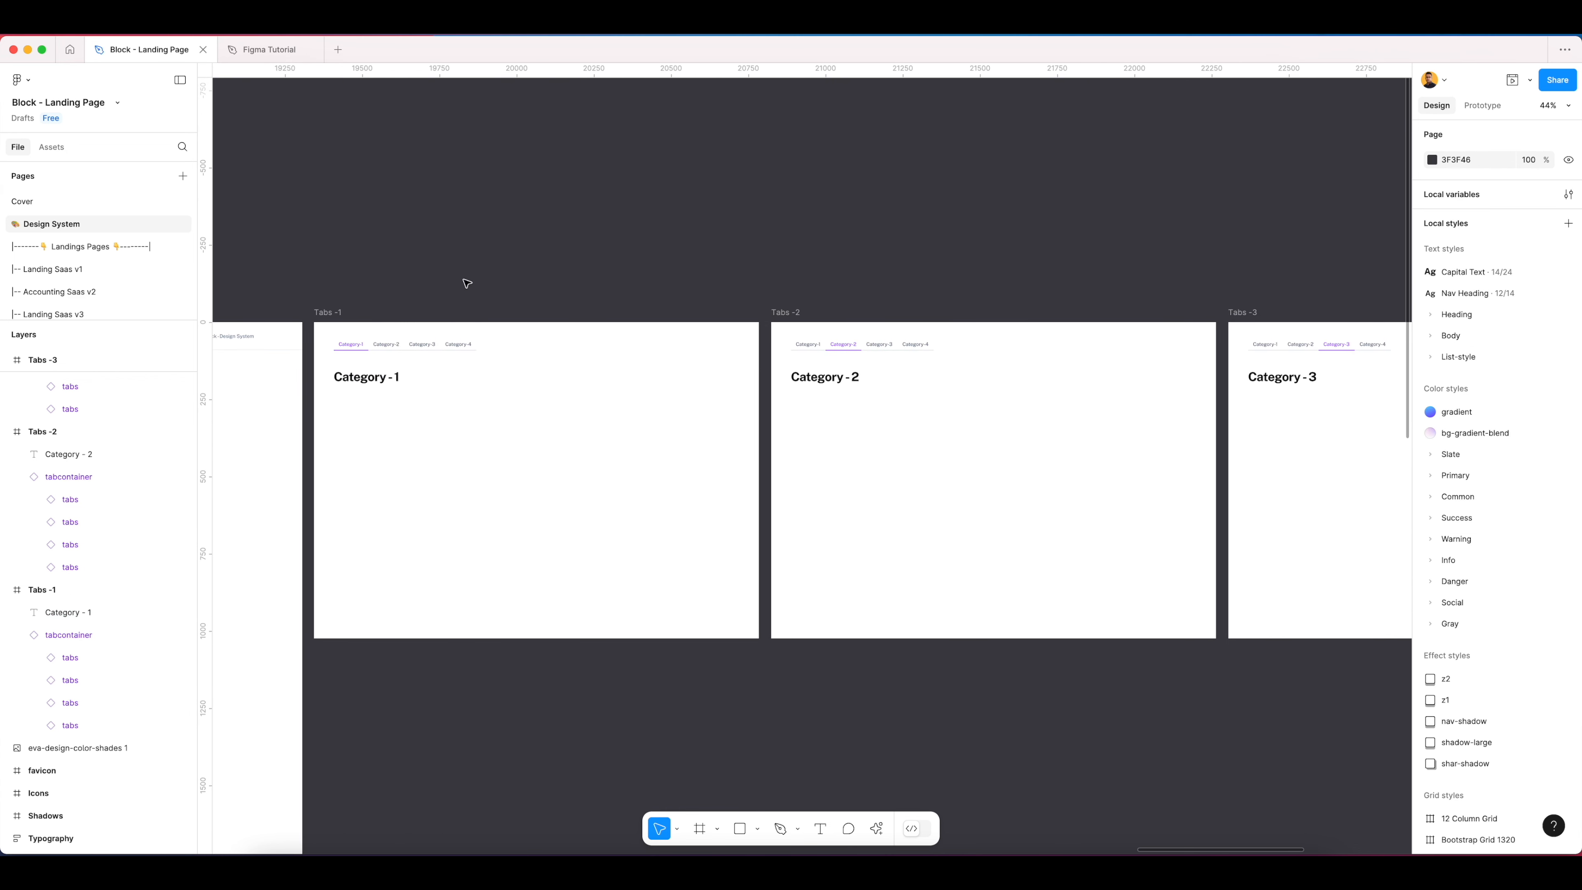
scroll(499, 174, "up", 5)
left_click(450, 263)
left_click(450, 263)
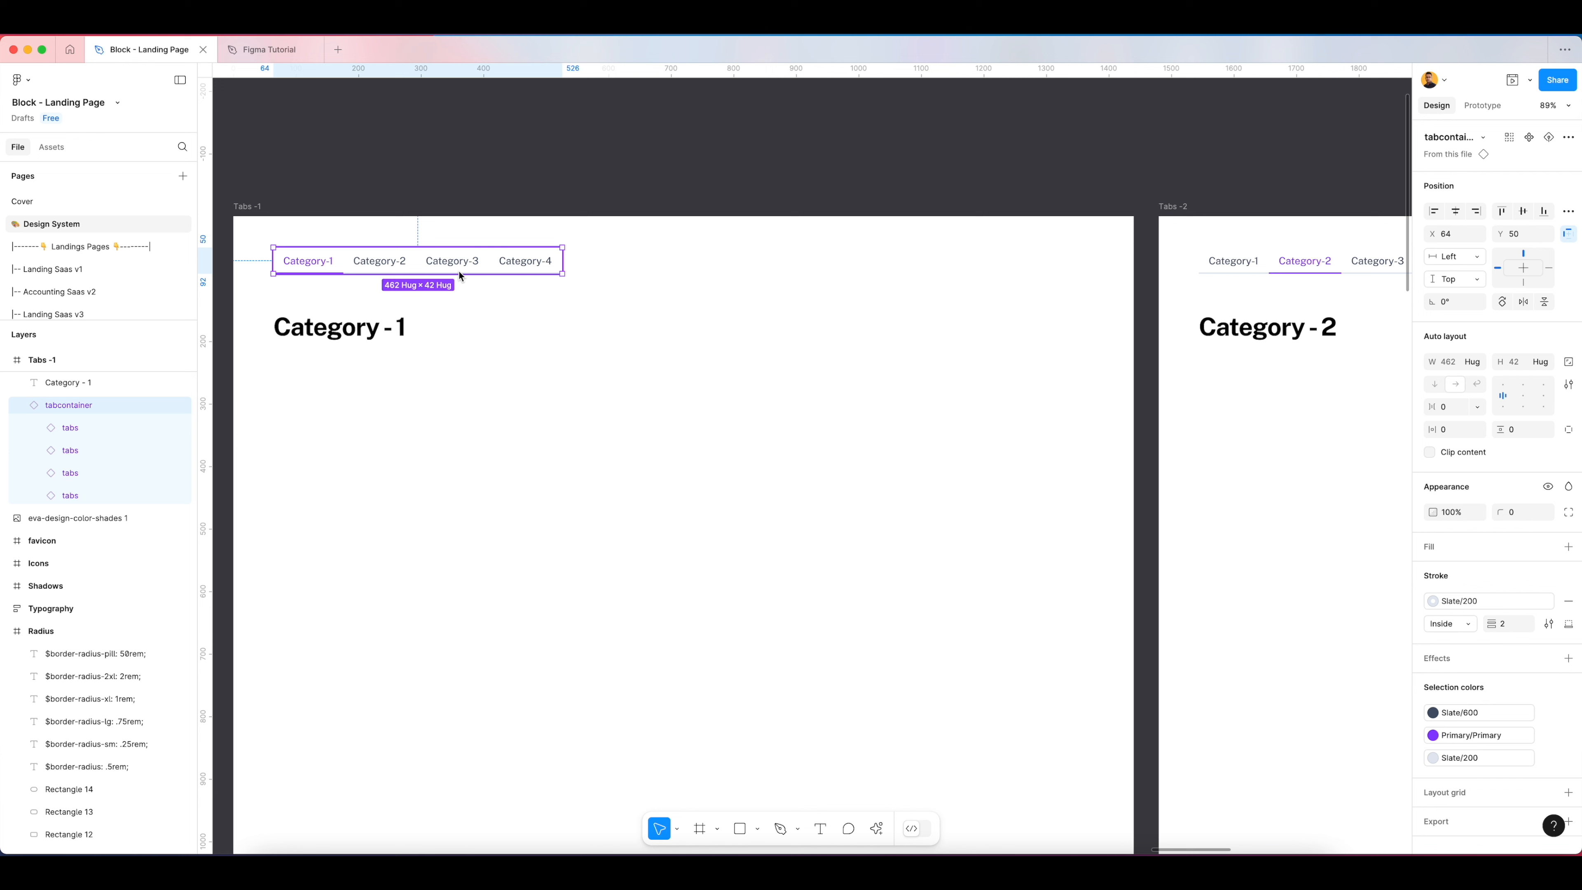
left_click(1482, 106)
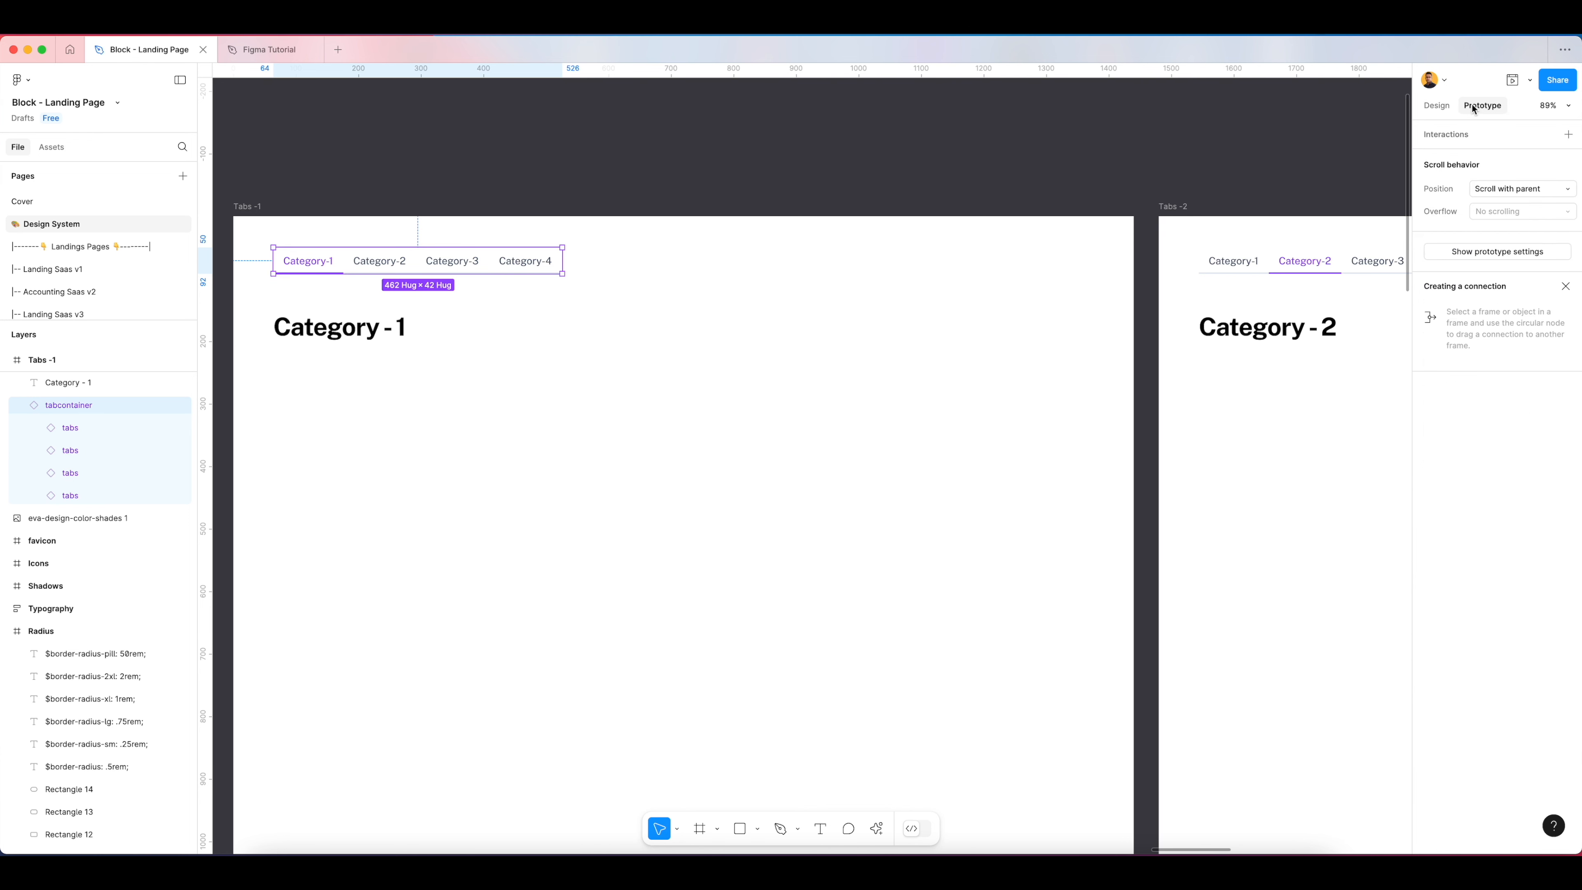
left_click(370, 264)
scroll(535, 337, "down", 5)
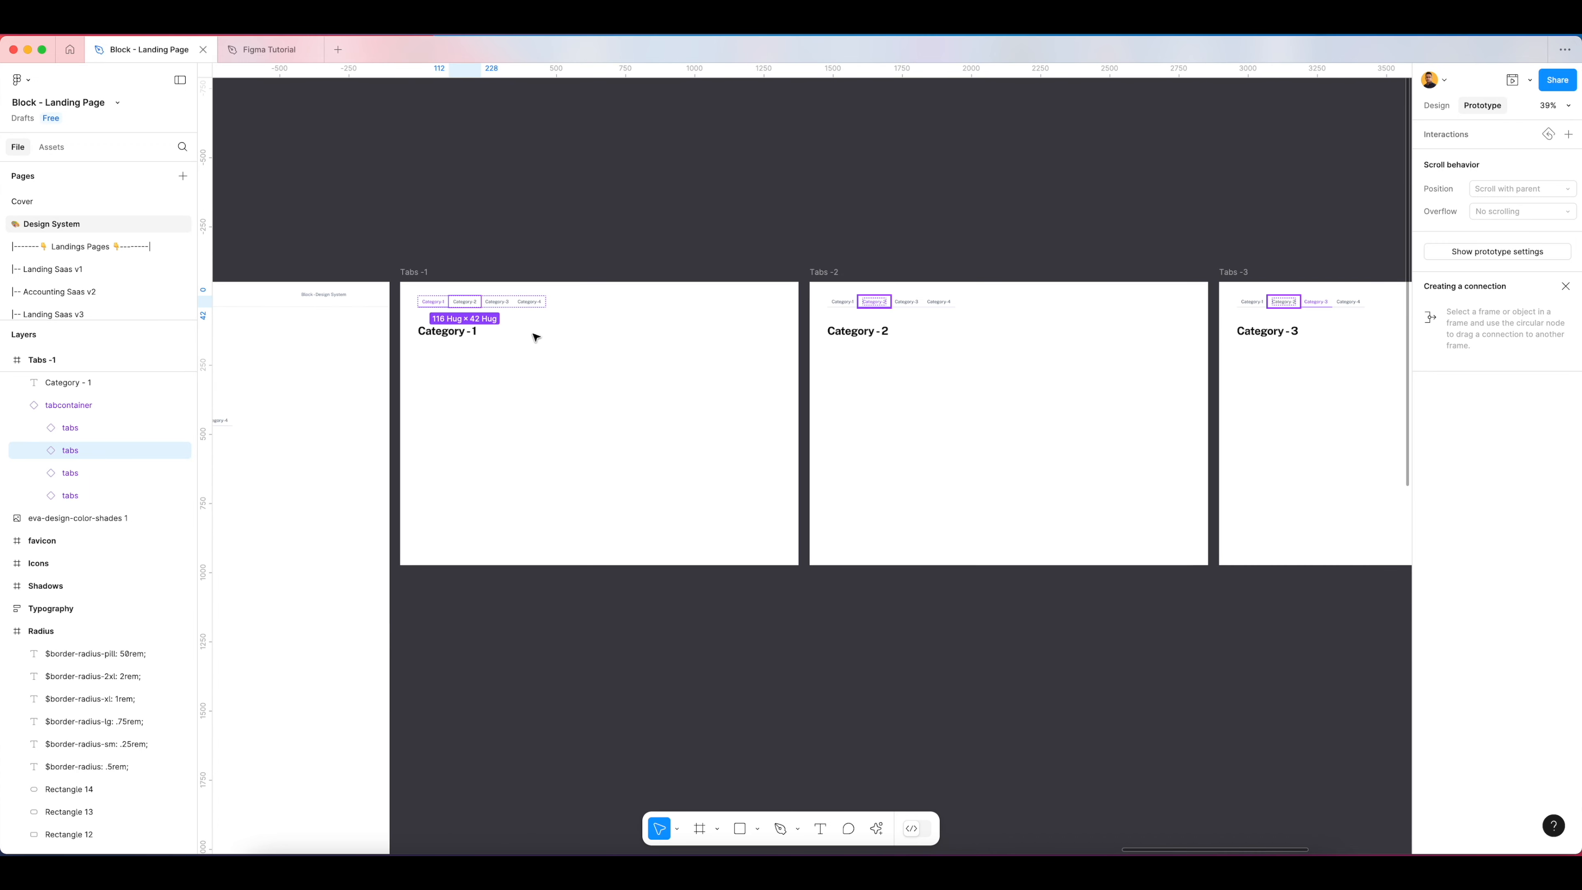
scroll(467, 309, "up", 3)
left_click_drag(487, 298, 958, 472)
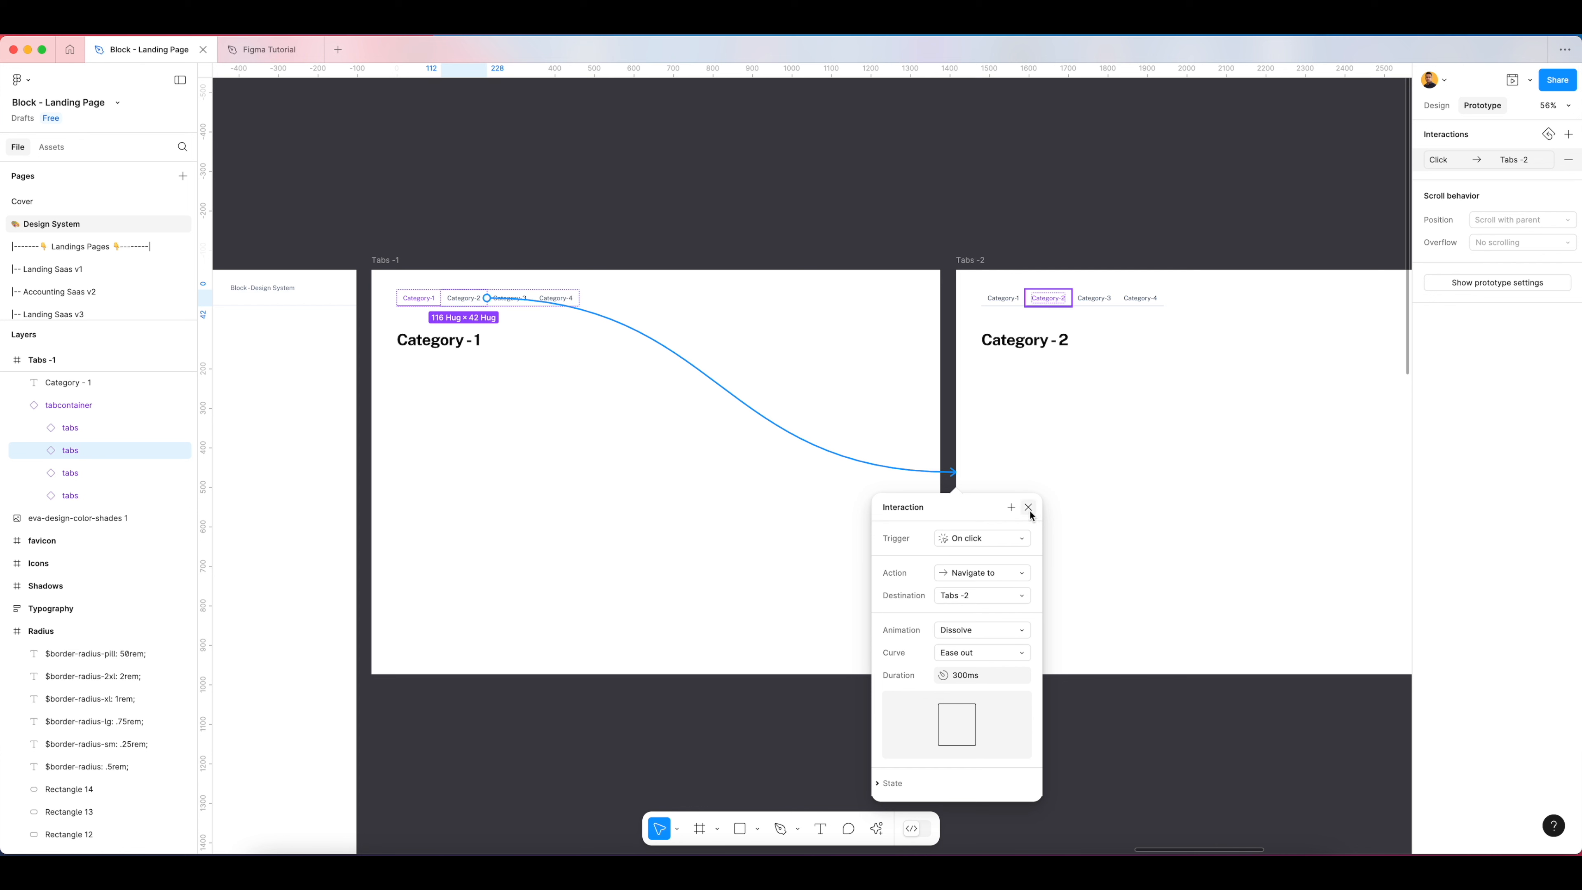
left_click(1029, 507)
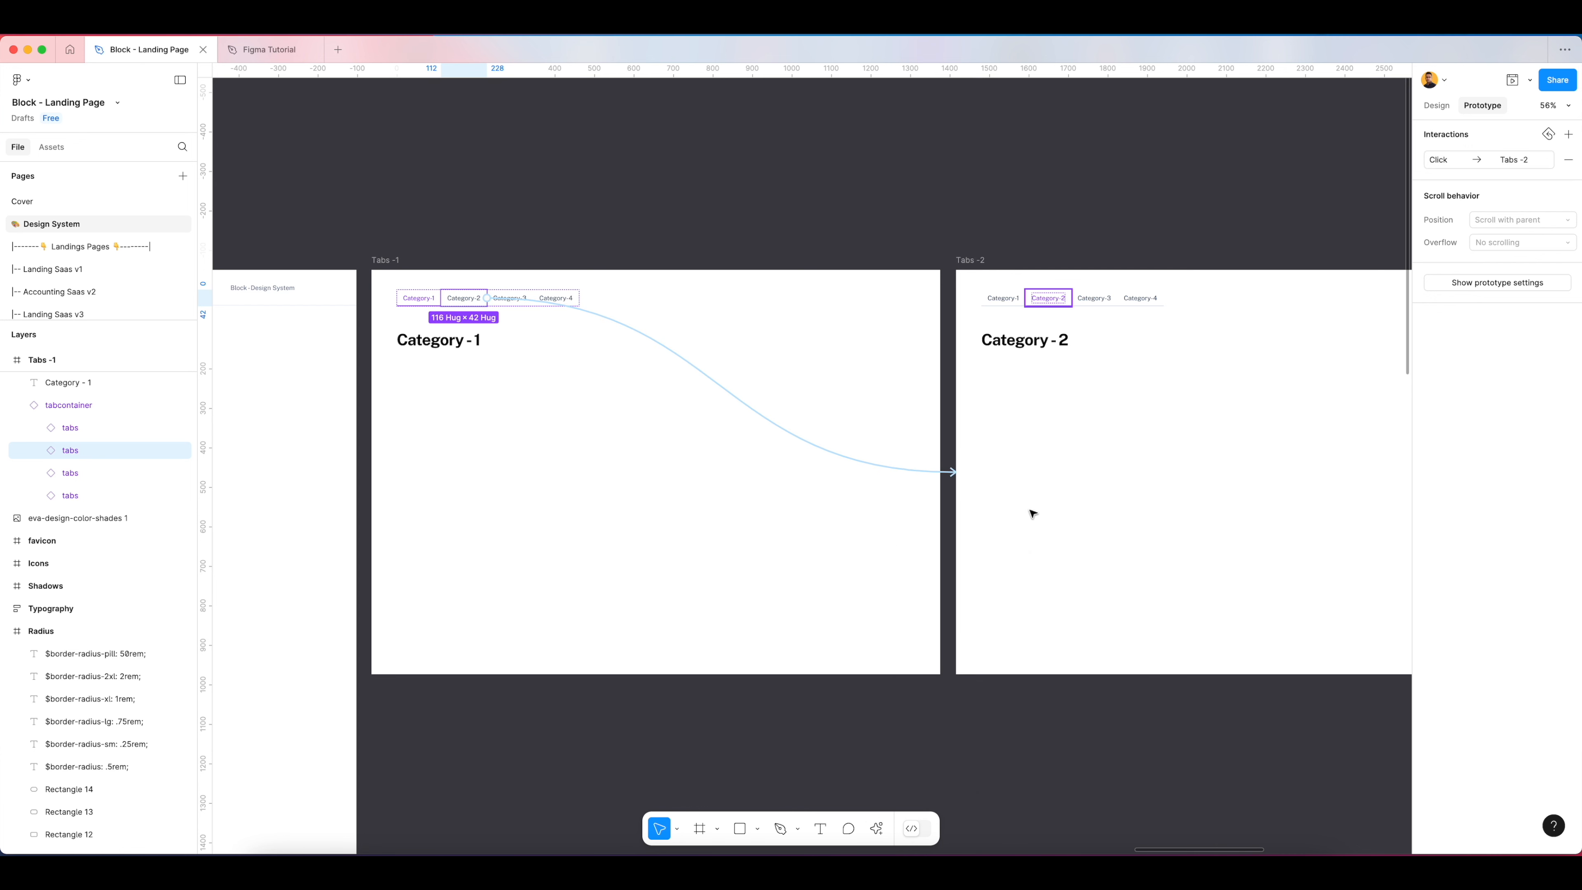
Step: Create an on-click prototype connection from the Category-3 tab in the Tabs -1 frame that navigates to Tabs -3
left_click(516, 299)
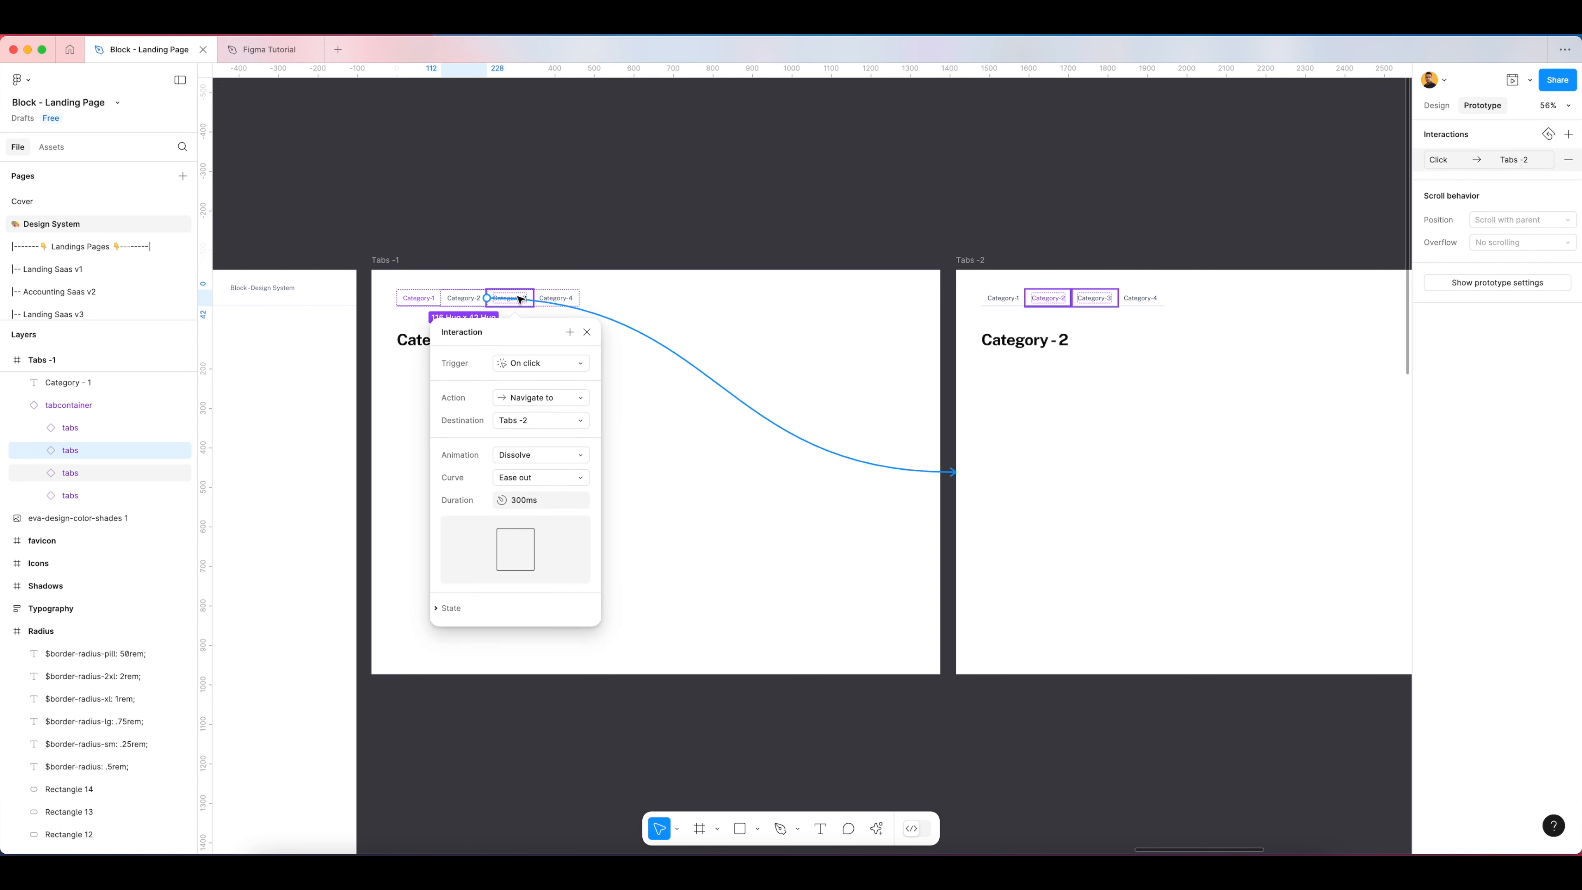
left_click(555, 243)
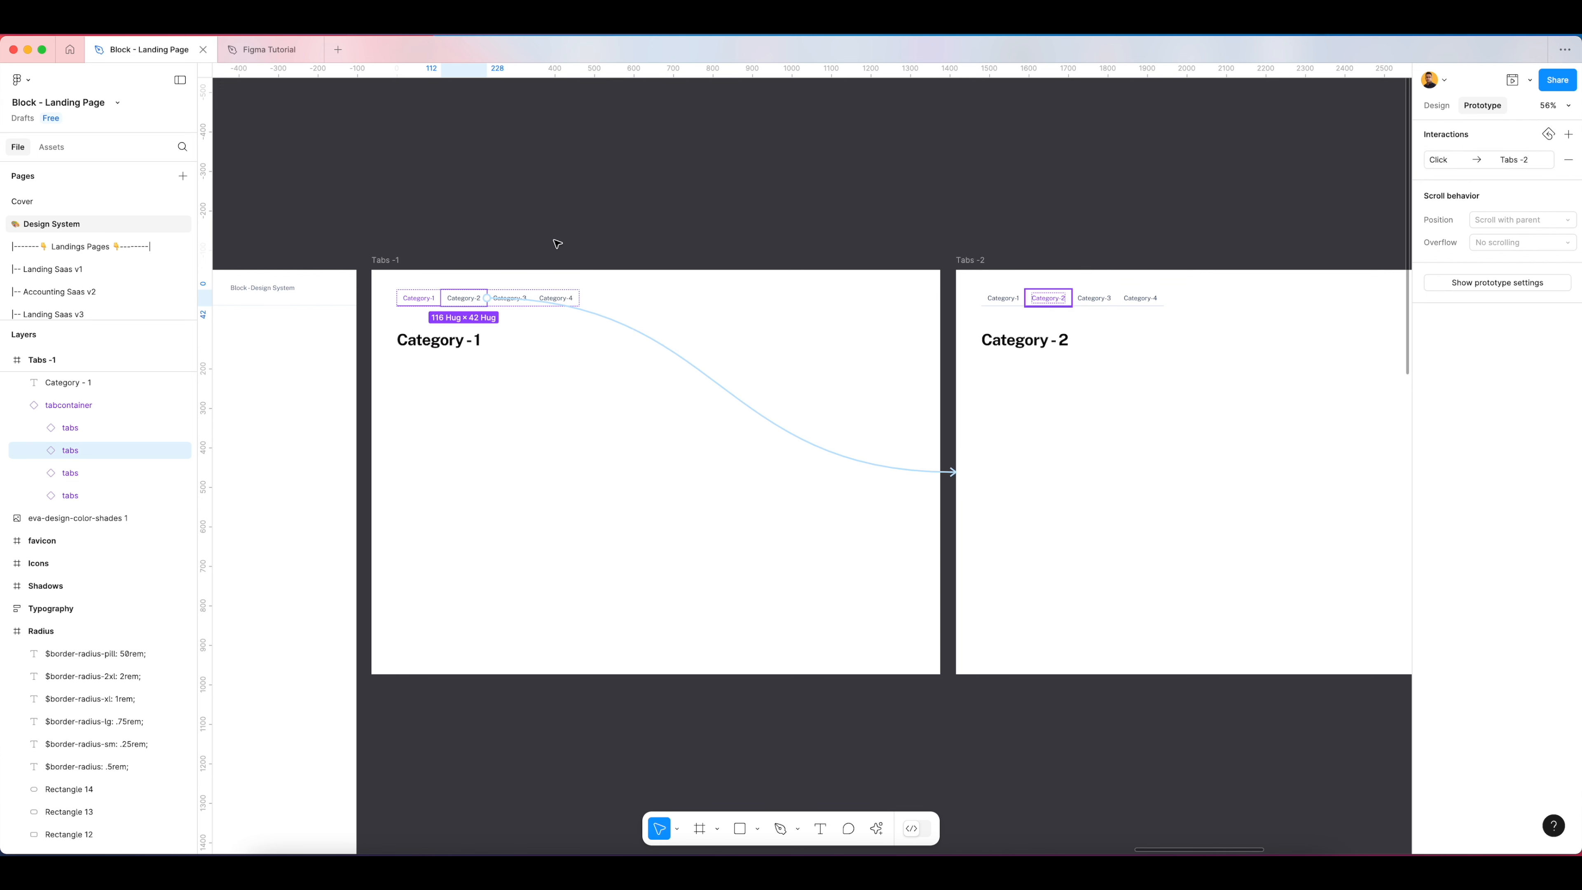
left_click(520, 298)
scroll(522, 300, "right", 3)
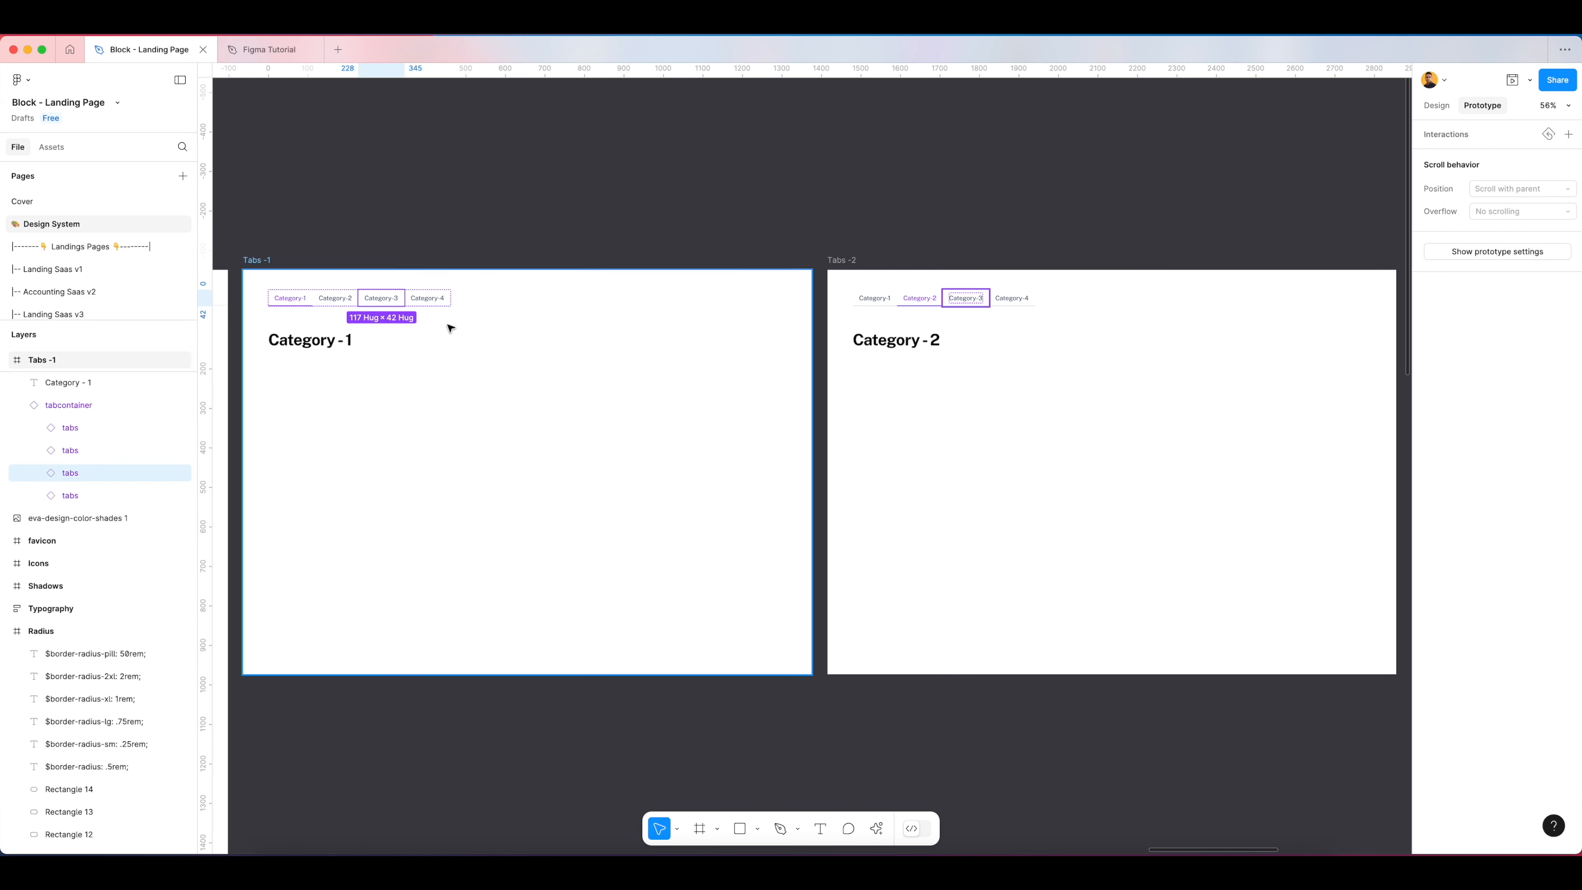
scroll(452, 329, "down", 3)
left_click_drag(416, 304, 1035, 462)
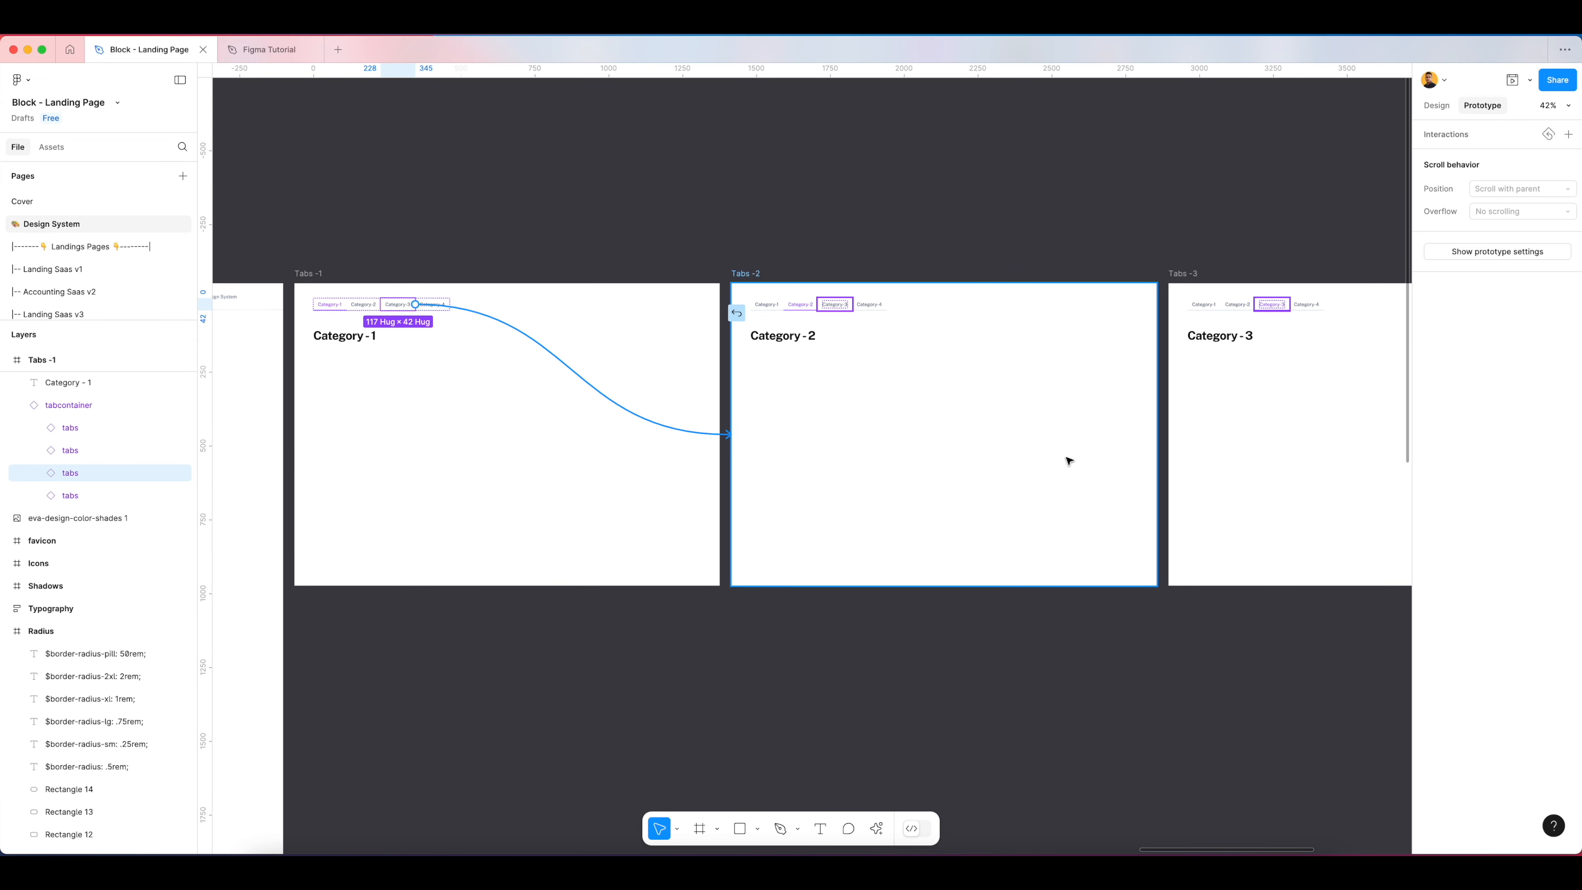
left_click_drag(1137, 456, 1171, 484)
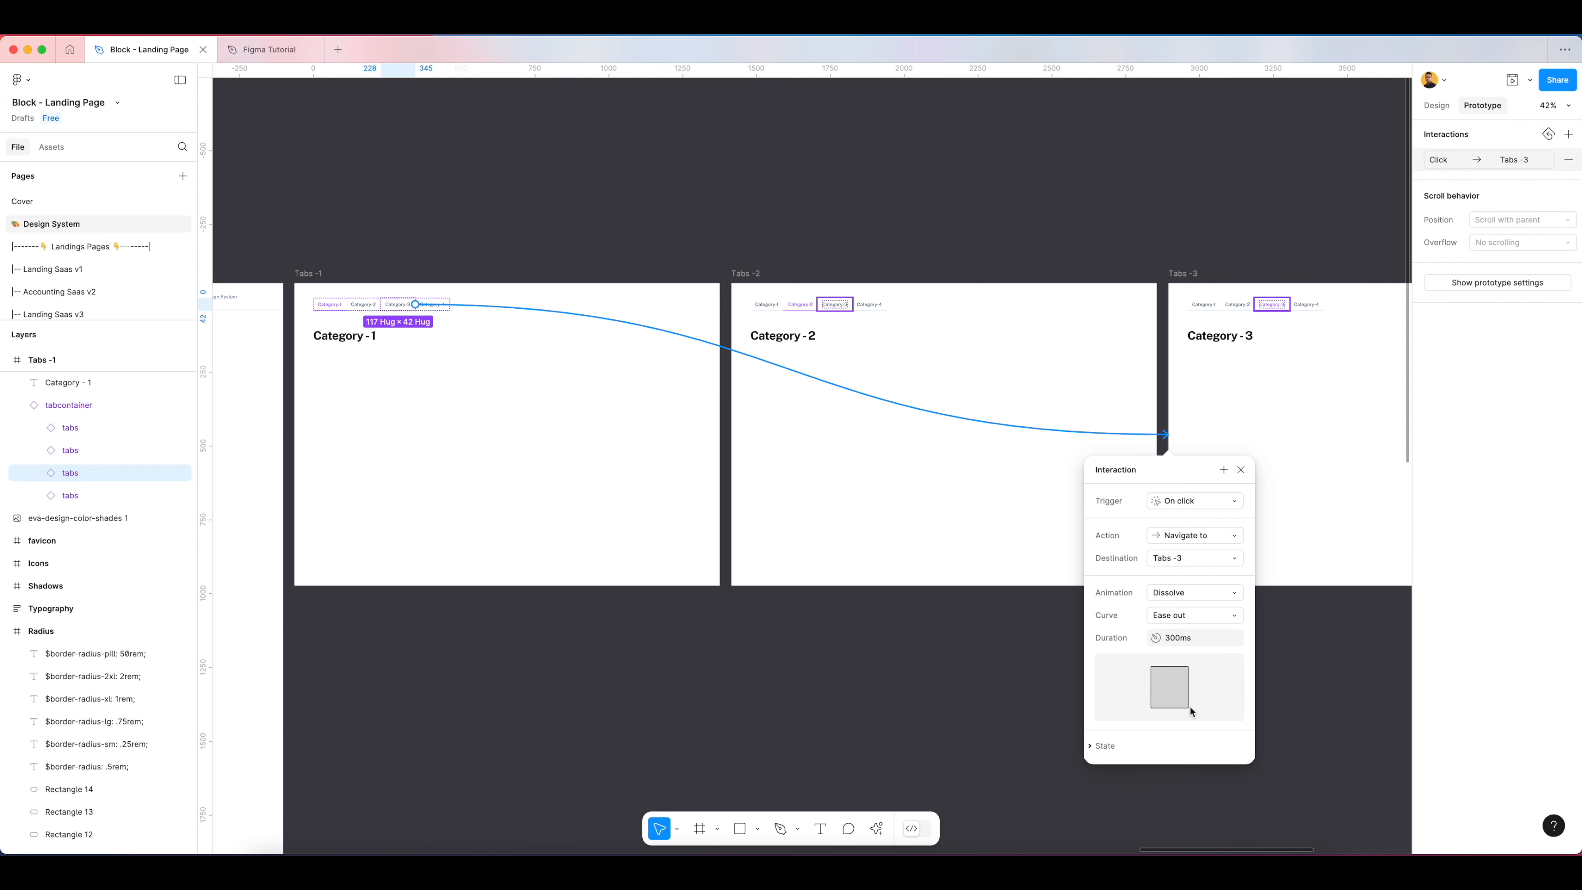
left_click(1241, 469)
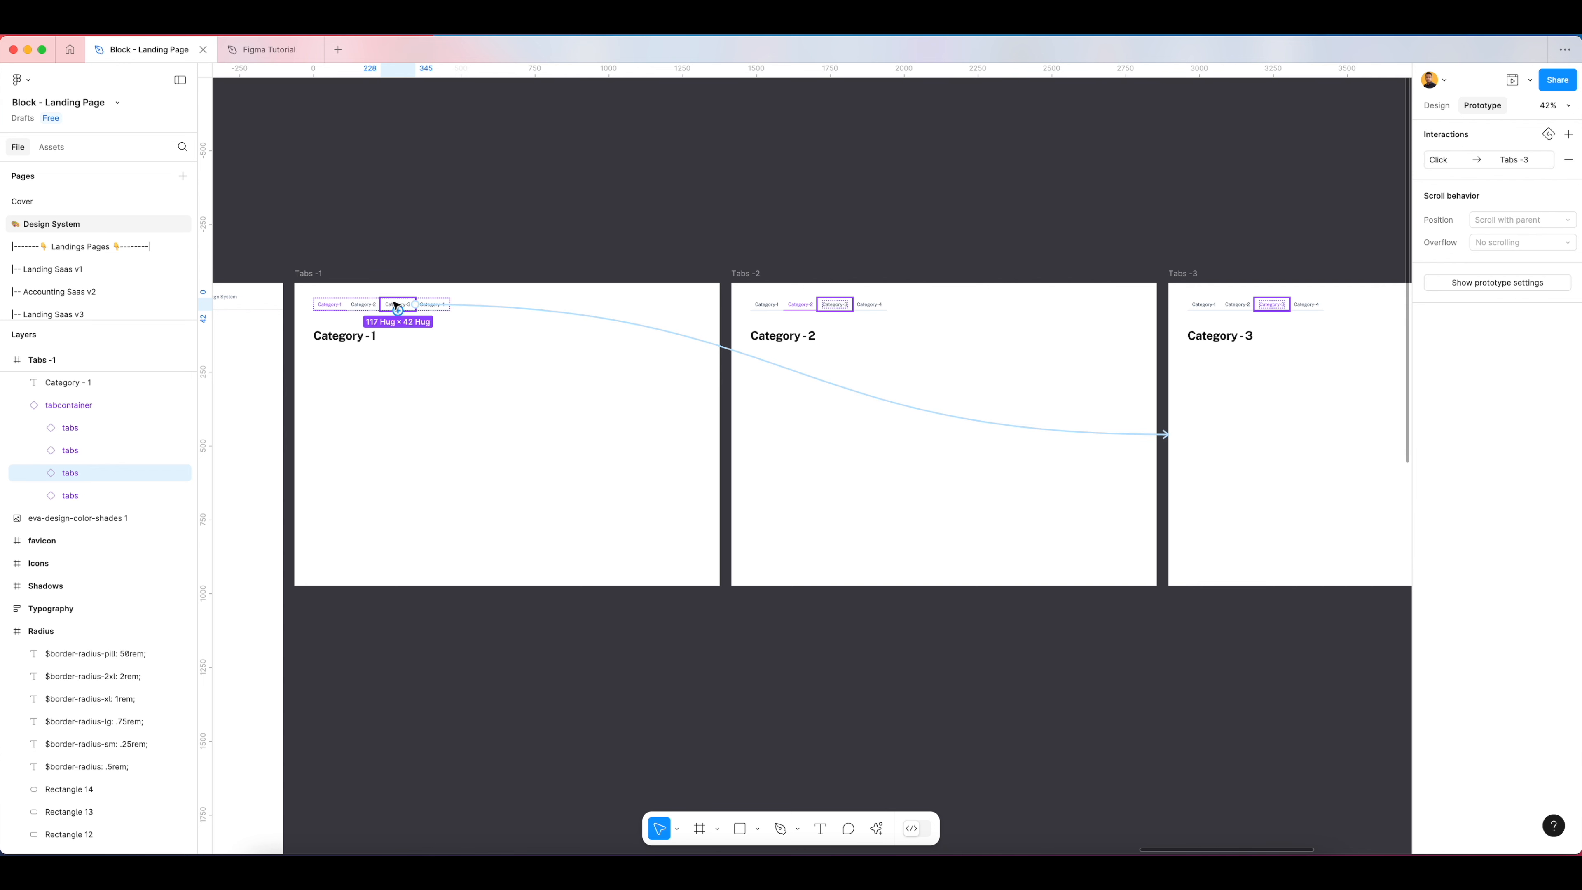
Step: Create an on-click prototype connection from the Category-4 tab in the Tabs -1 frame that navigates to Tabs -4
scroll(399, 306, "up", 8)
left_click(459, 337)
scroll(464, 342, "down", 8)
left_click_drag(481, 339, 1167, 509)
left_click_drag(1010, 505, 1286, 503)
scroll(872, 505, "down", 5)
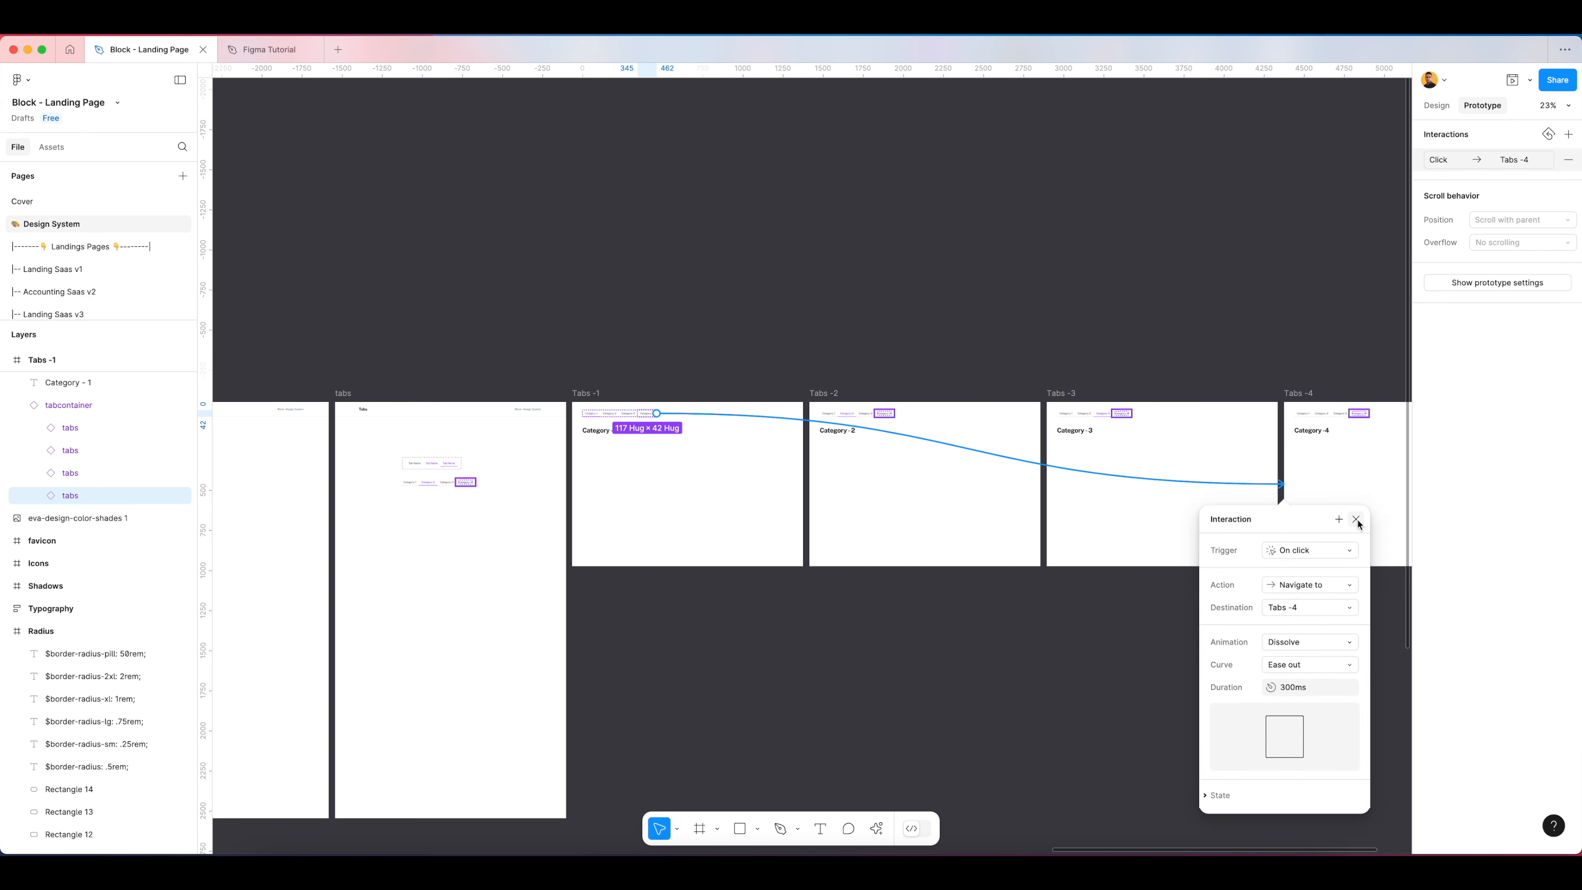
left_click(1357, 519)
left_click(918, 262)
Step: Preview the Tabs -1 prototype, test its Category-2 tab, and close the preview
scroll(696, 424, "up", 10)
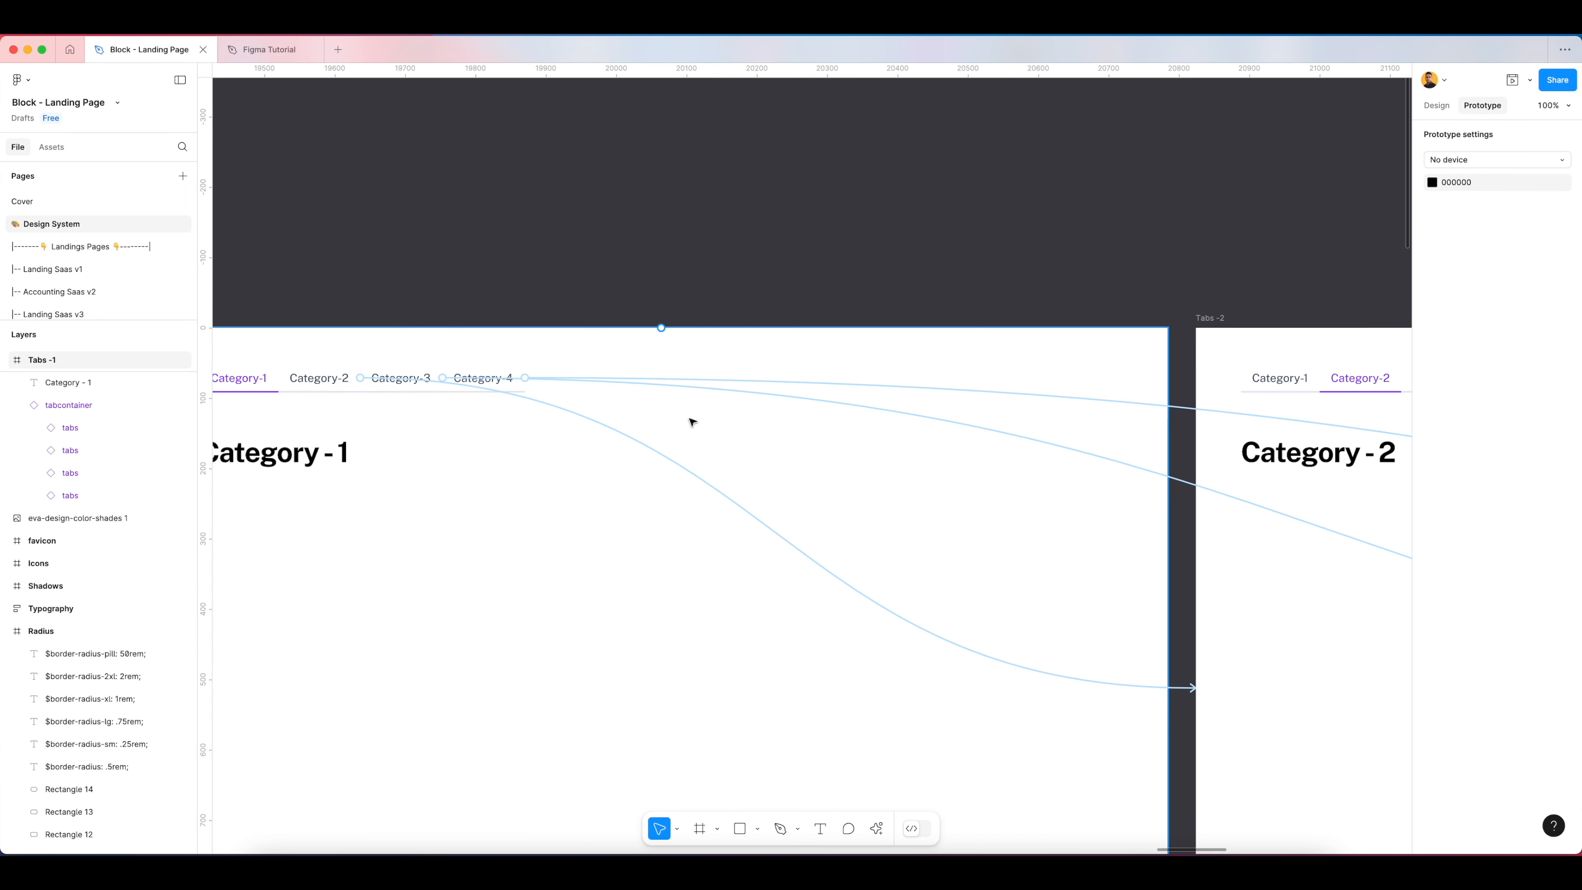
scroll(695, 424, "down", 3)
left_click(351, 349)
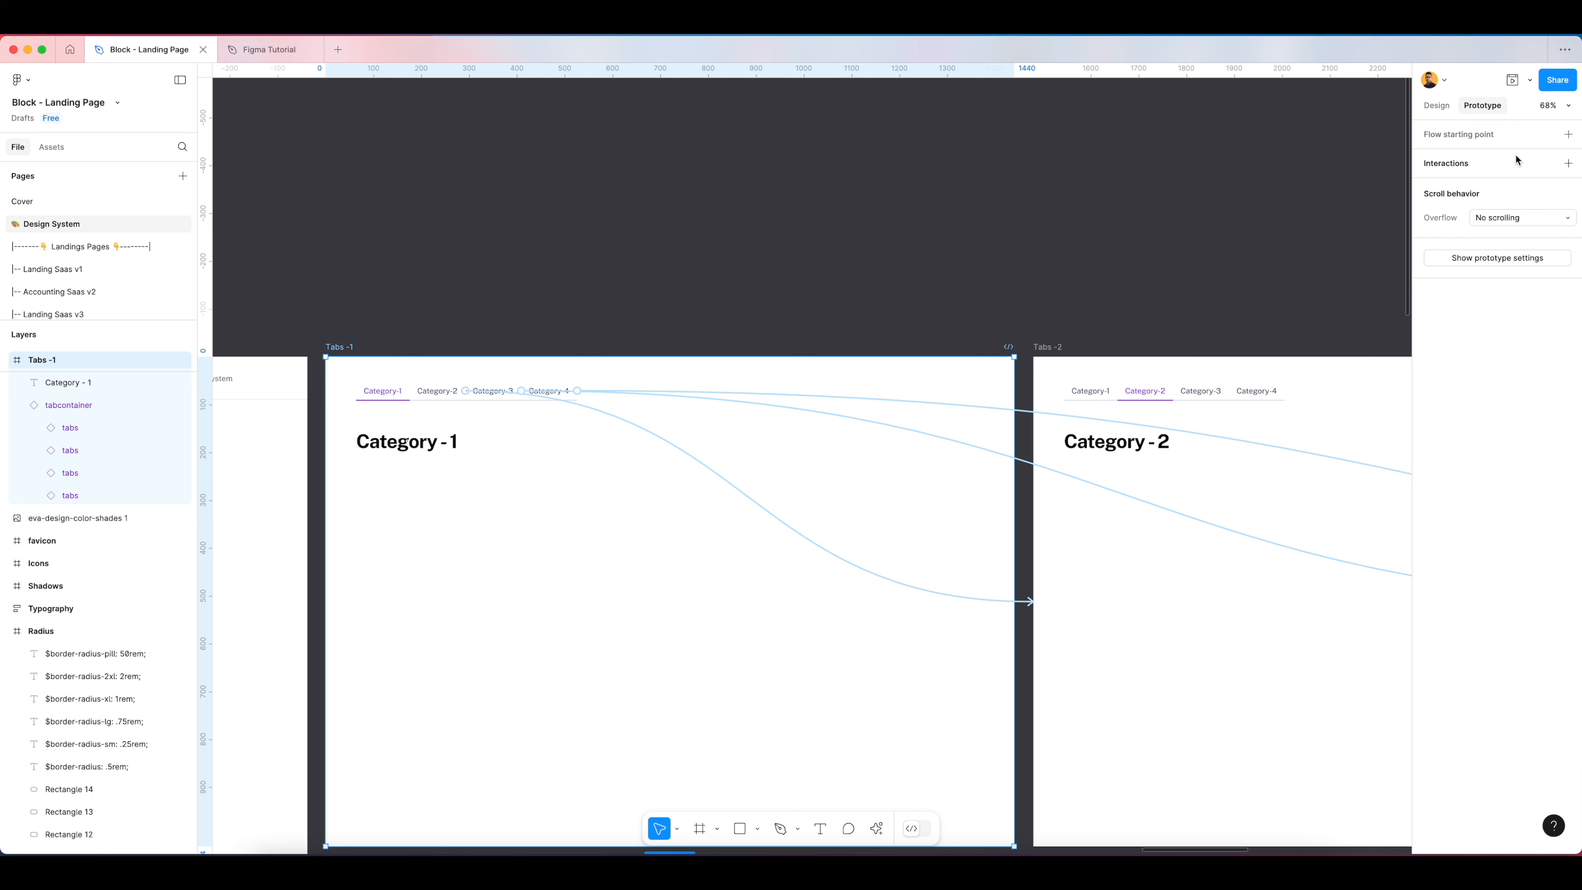
left_click(1512, 81)
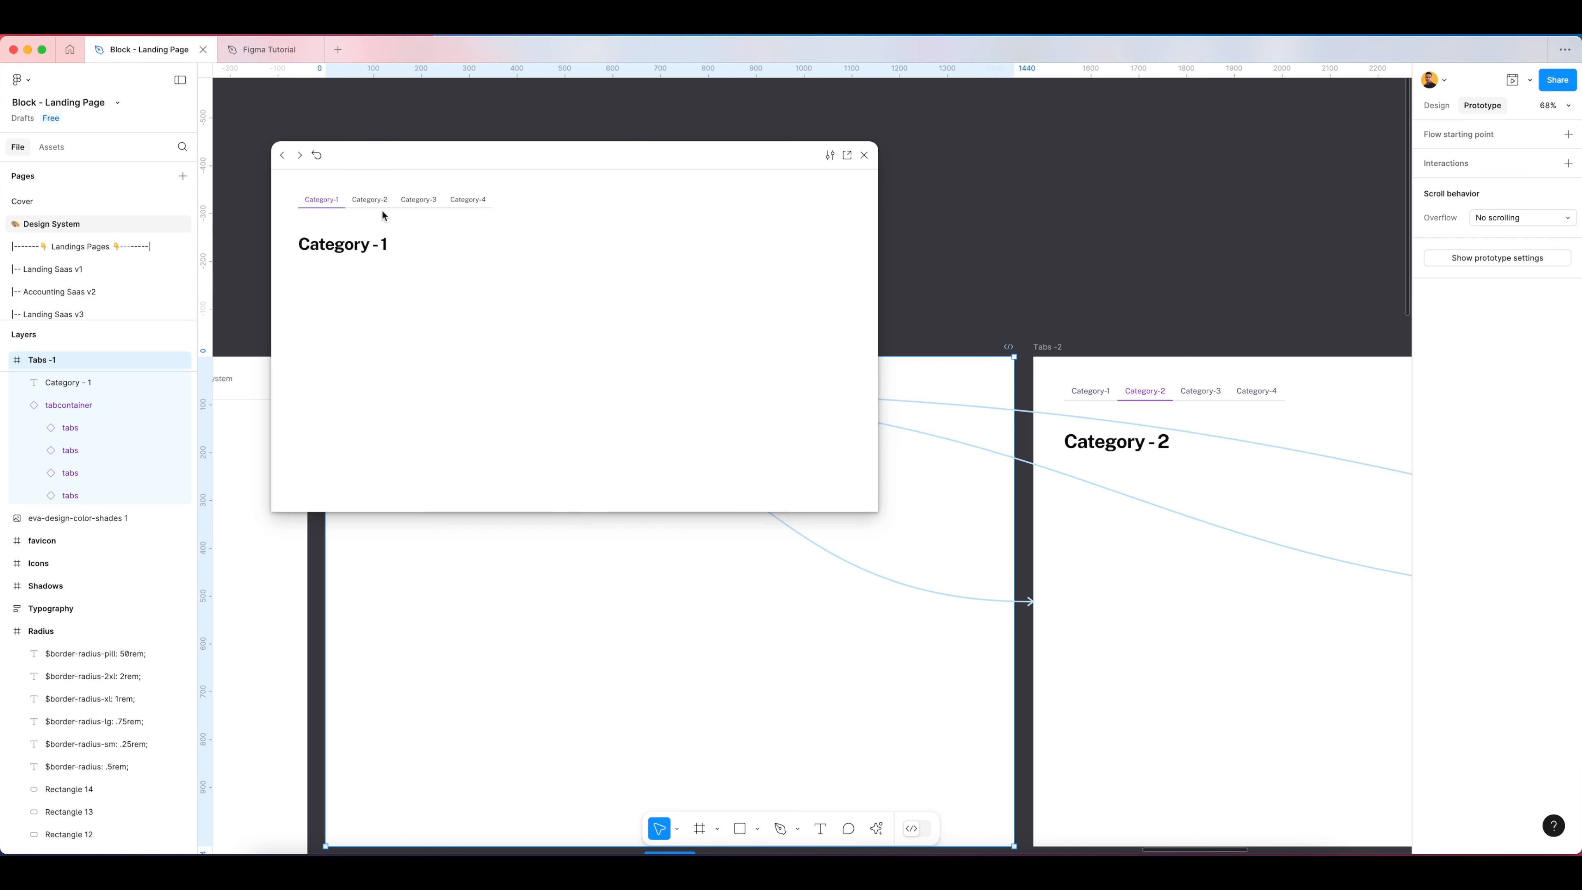
left_click(371, 201)
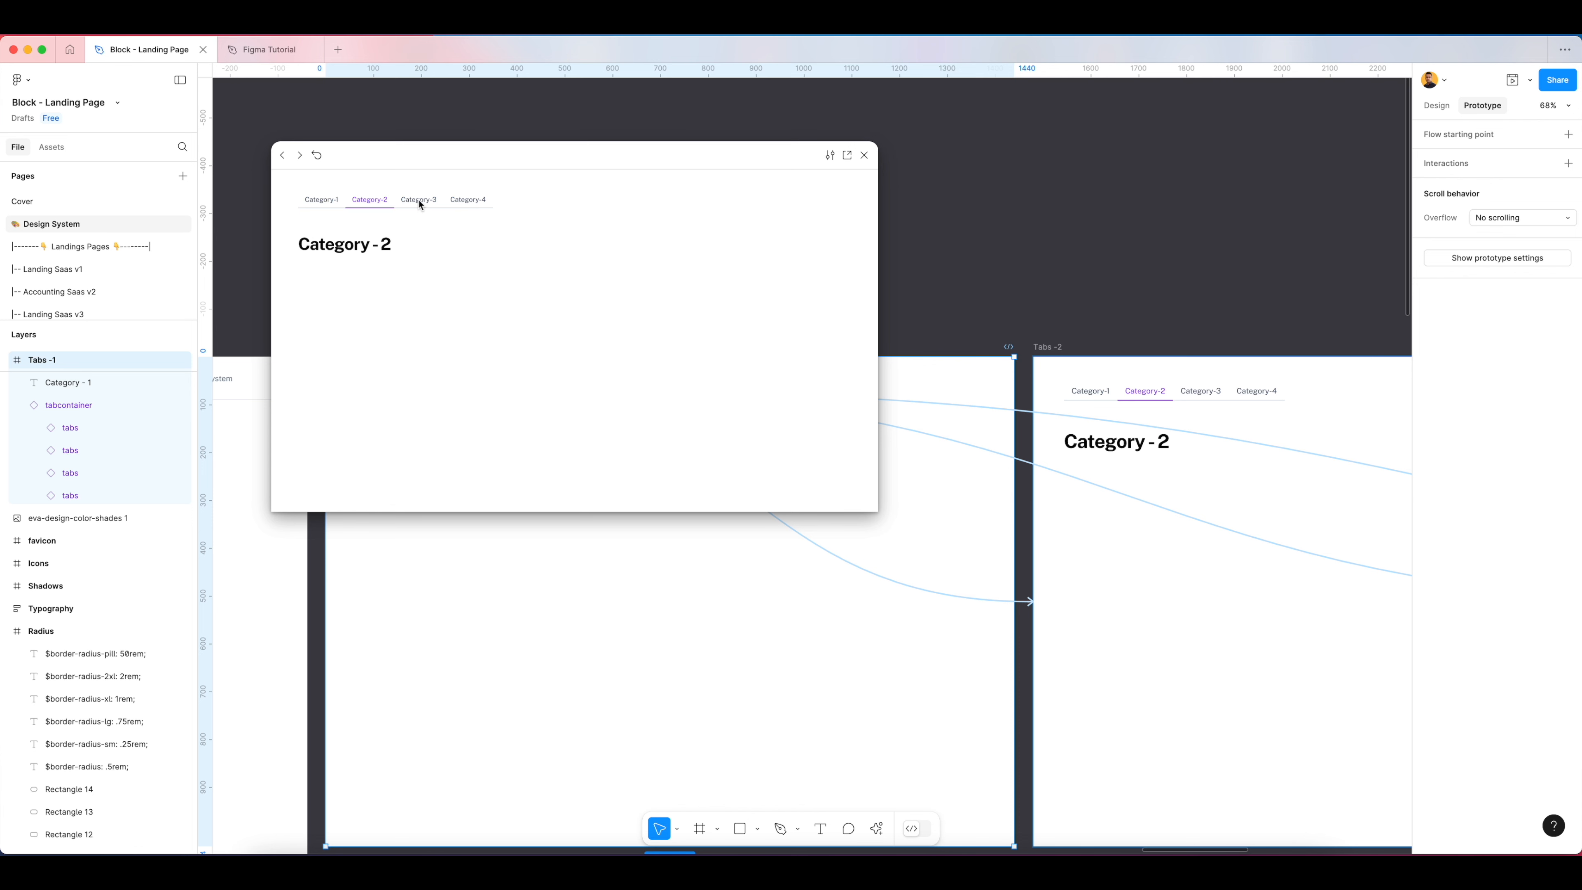
left_click(865, 156)
Step: Create an on-click prototype connection from the Category-1 tab in the Tabs -2 frame that navigates to Tabs -1
scroll(696, 360, "down", 5)
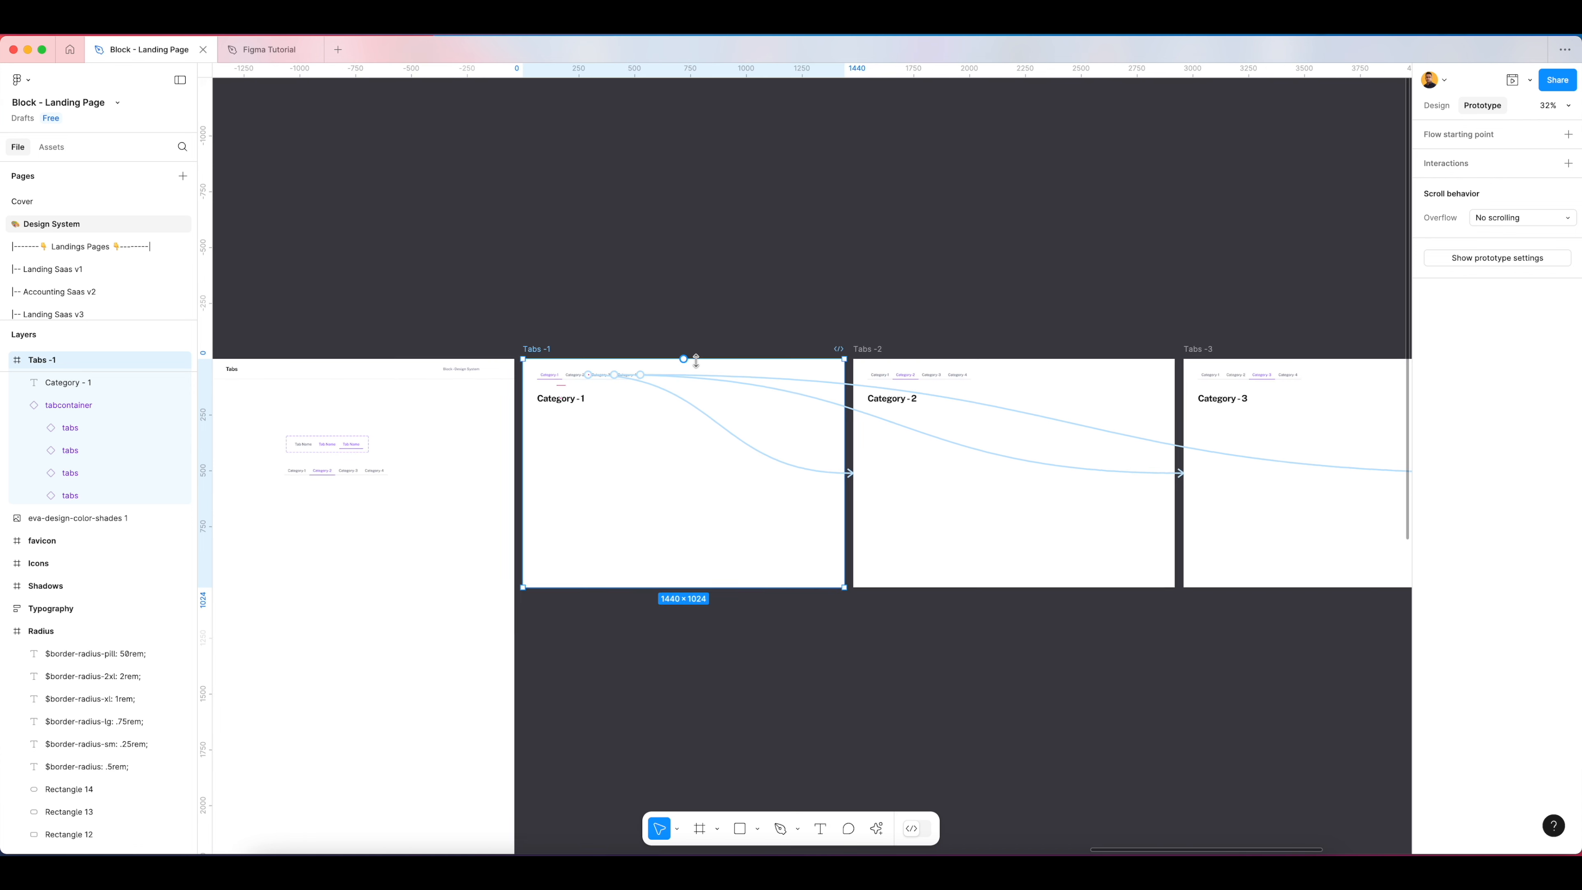
scroll(968, 453, "right", 3)
scroll(724, 387, "up", 7)
left_click(780, 373)
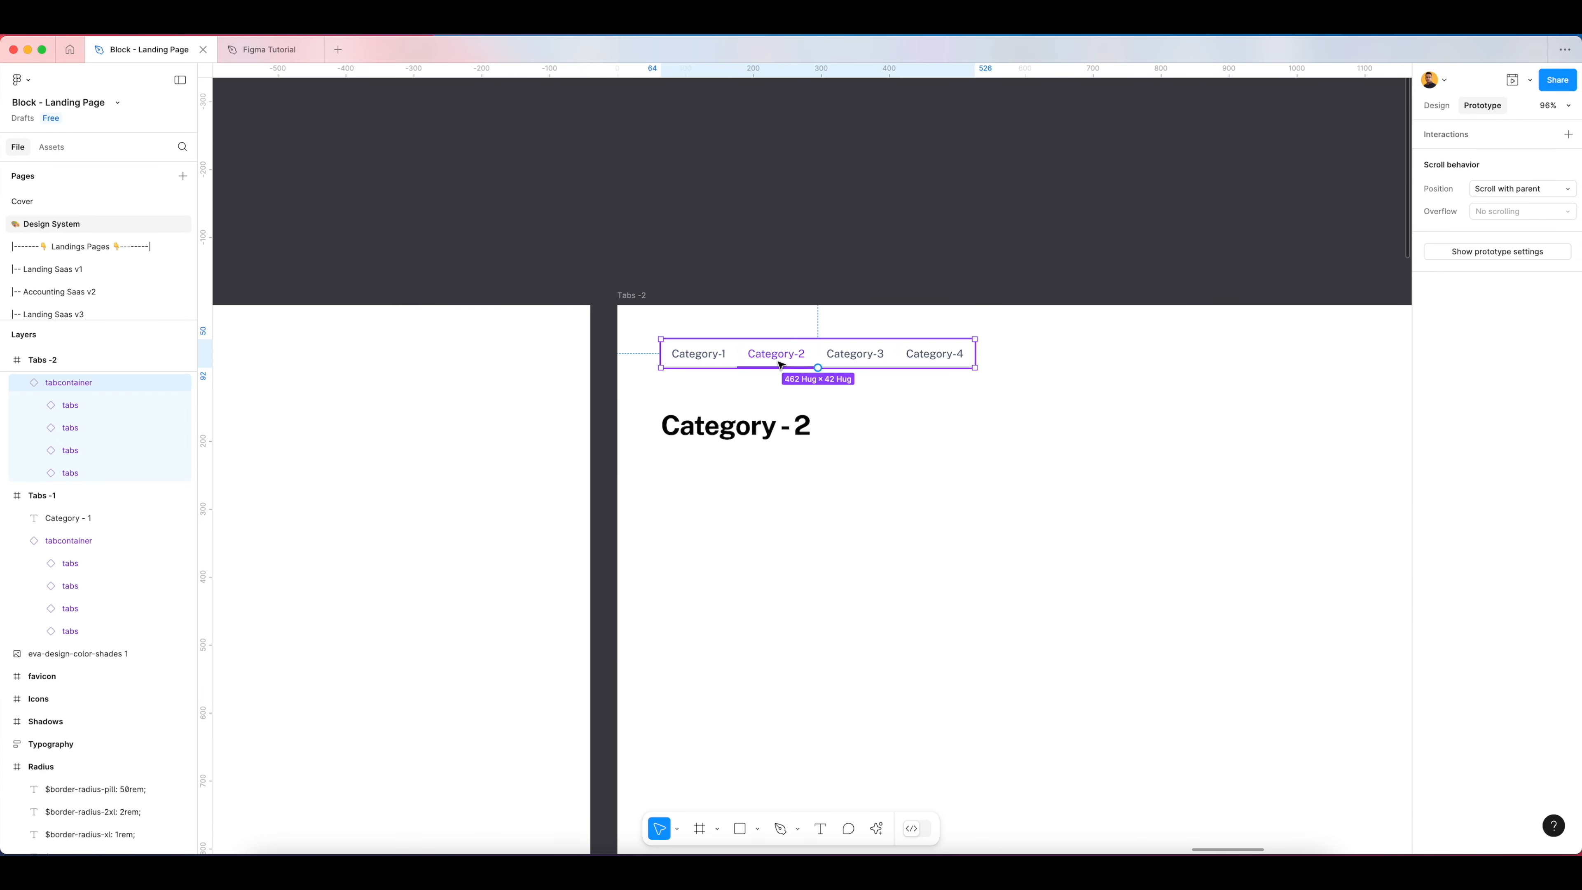
scroll(841, 387, "up", 3)
scroll(899, 395, "down", 5)
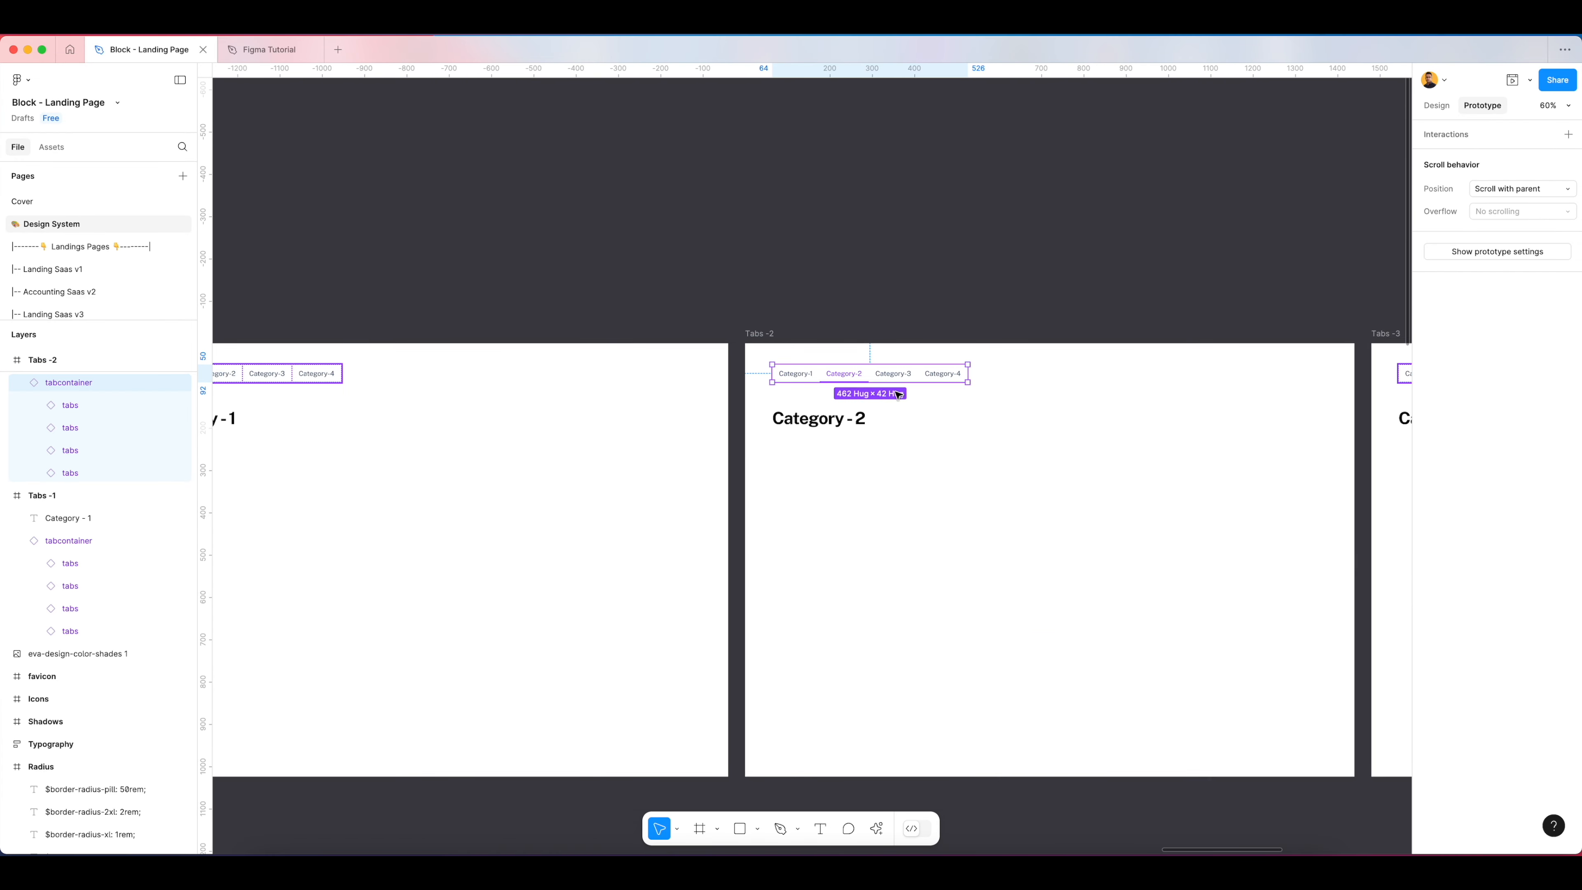
scroll(899, 394, "left", 4)
scroll(997, 382, "up", 2)
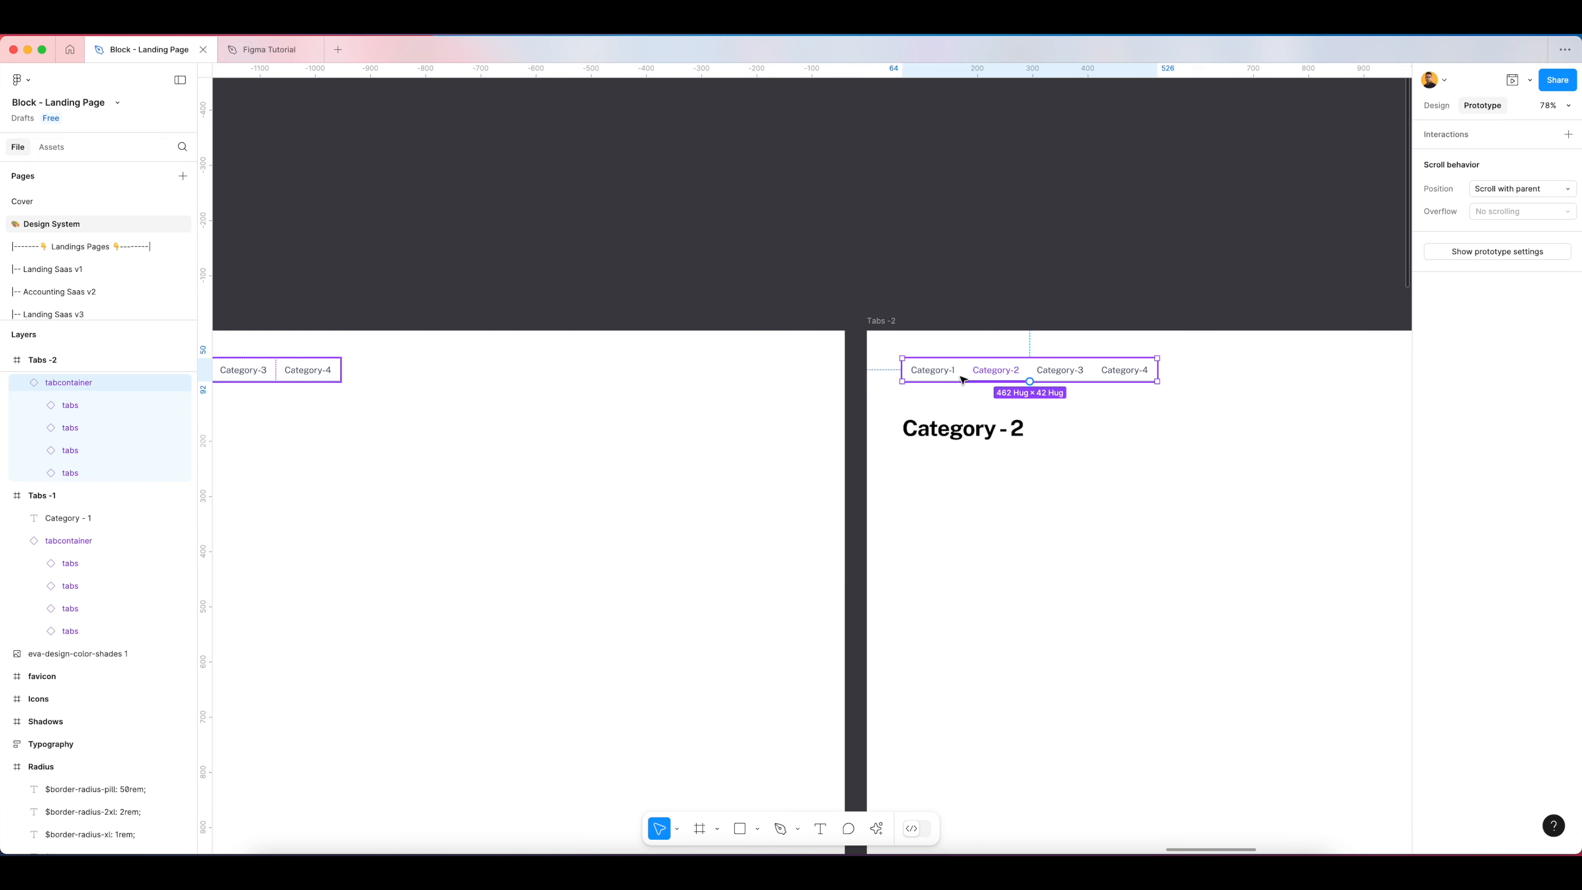
left_click(952, 377)
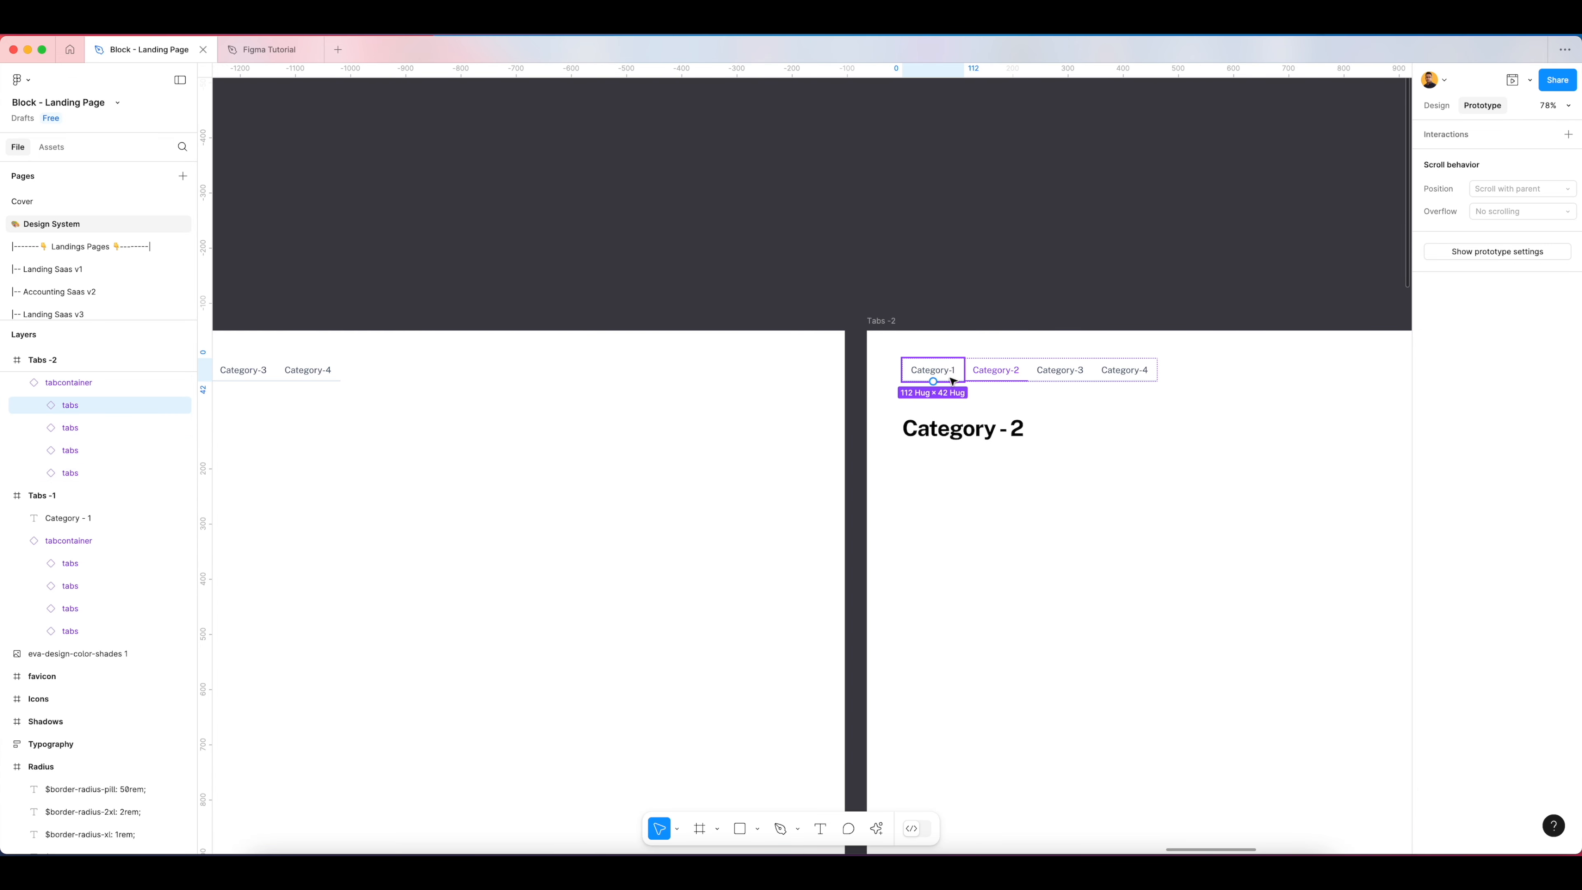
left_click_drag(933, 381, 844, 491)
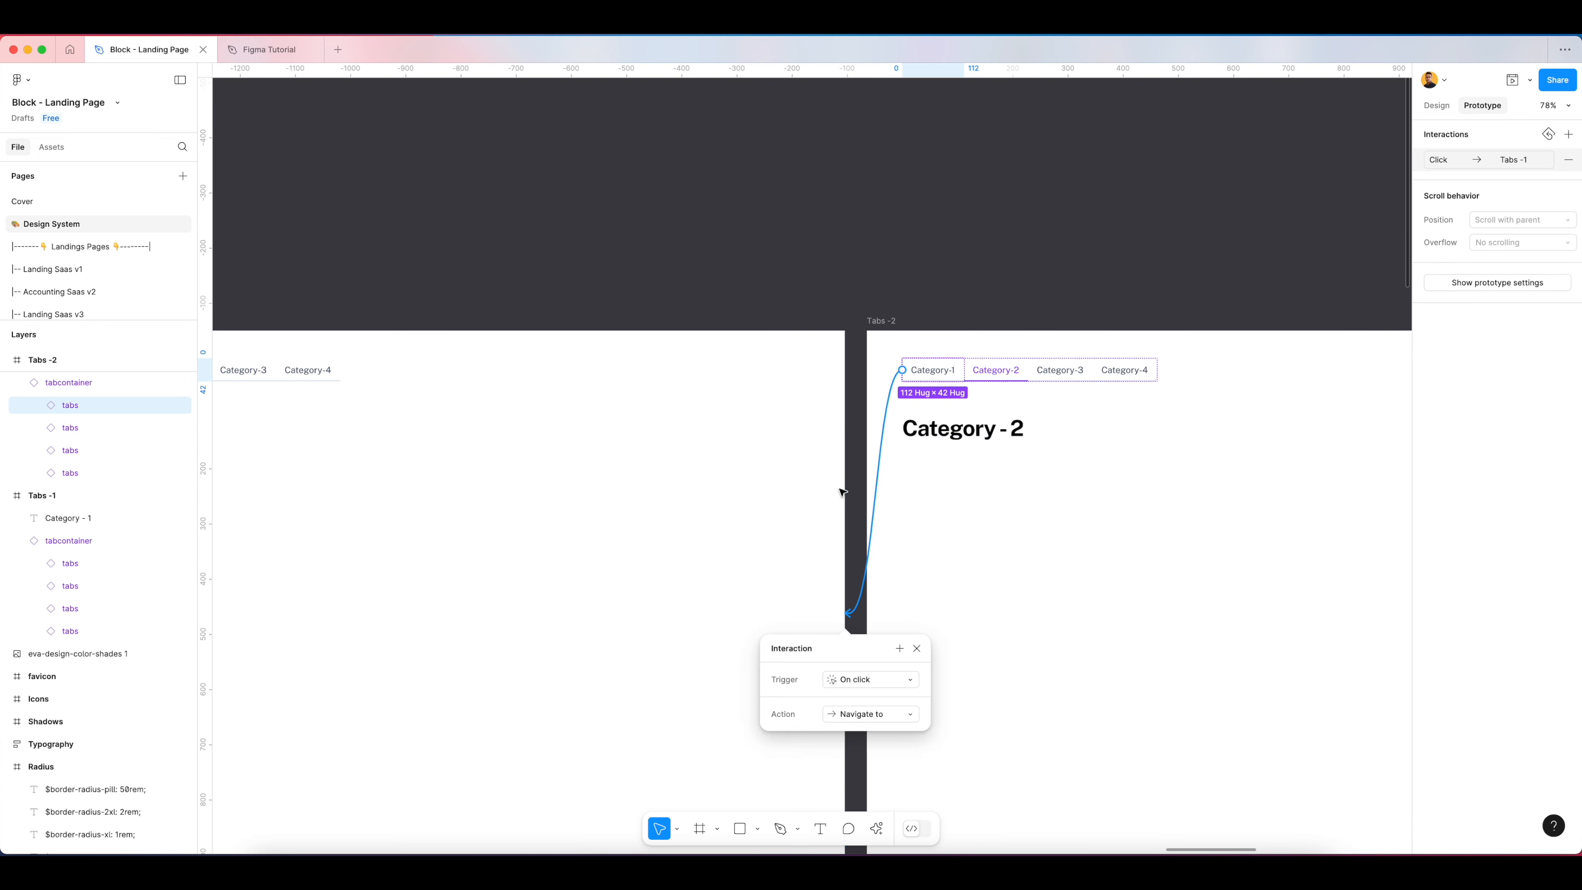
scroll(845, 491, "right", 5)
scroll(626, 664, "down", 2)
scroll(627, 664, "left", 1)
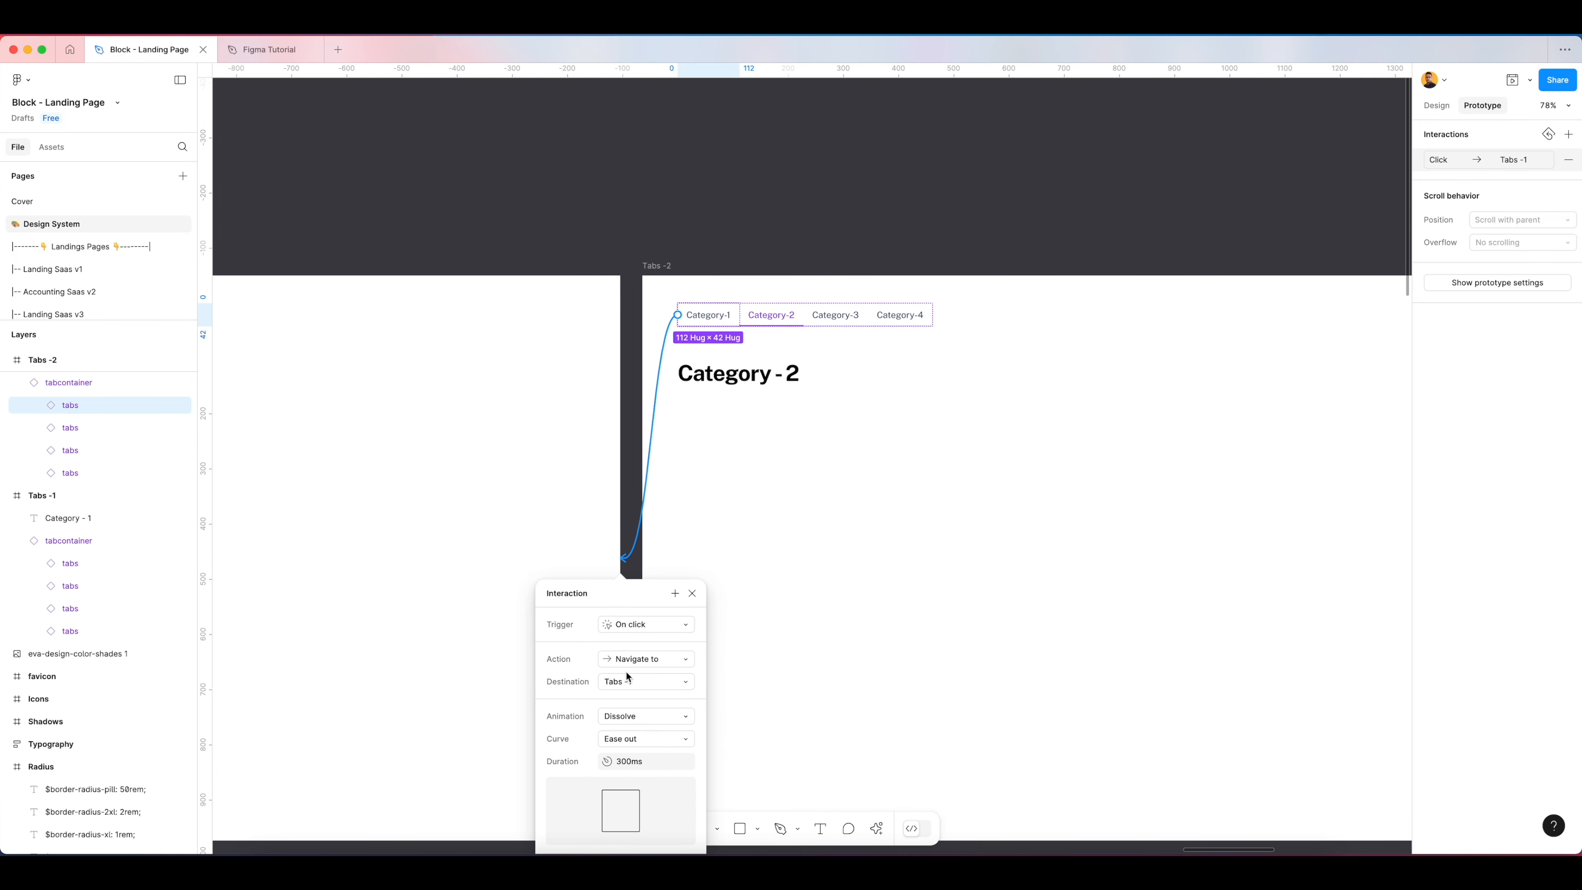
left_click(693, 593)
Step: Create an on-click prototype connection from the Category-3 tab in the Tabs -2 frame that navigates to Tabs -3
left_click(841, 314)
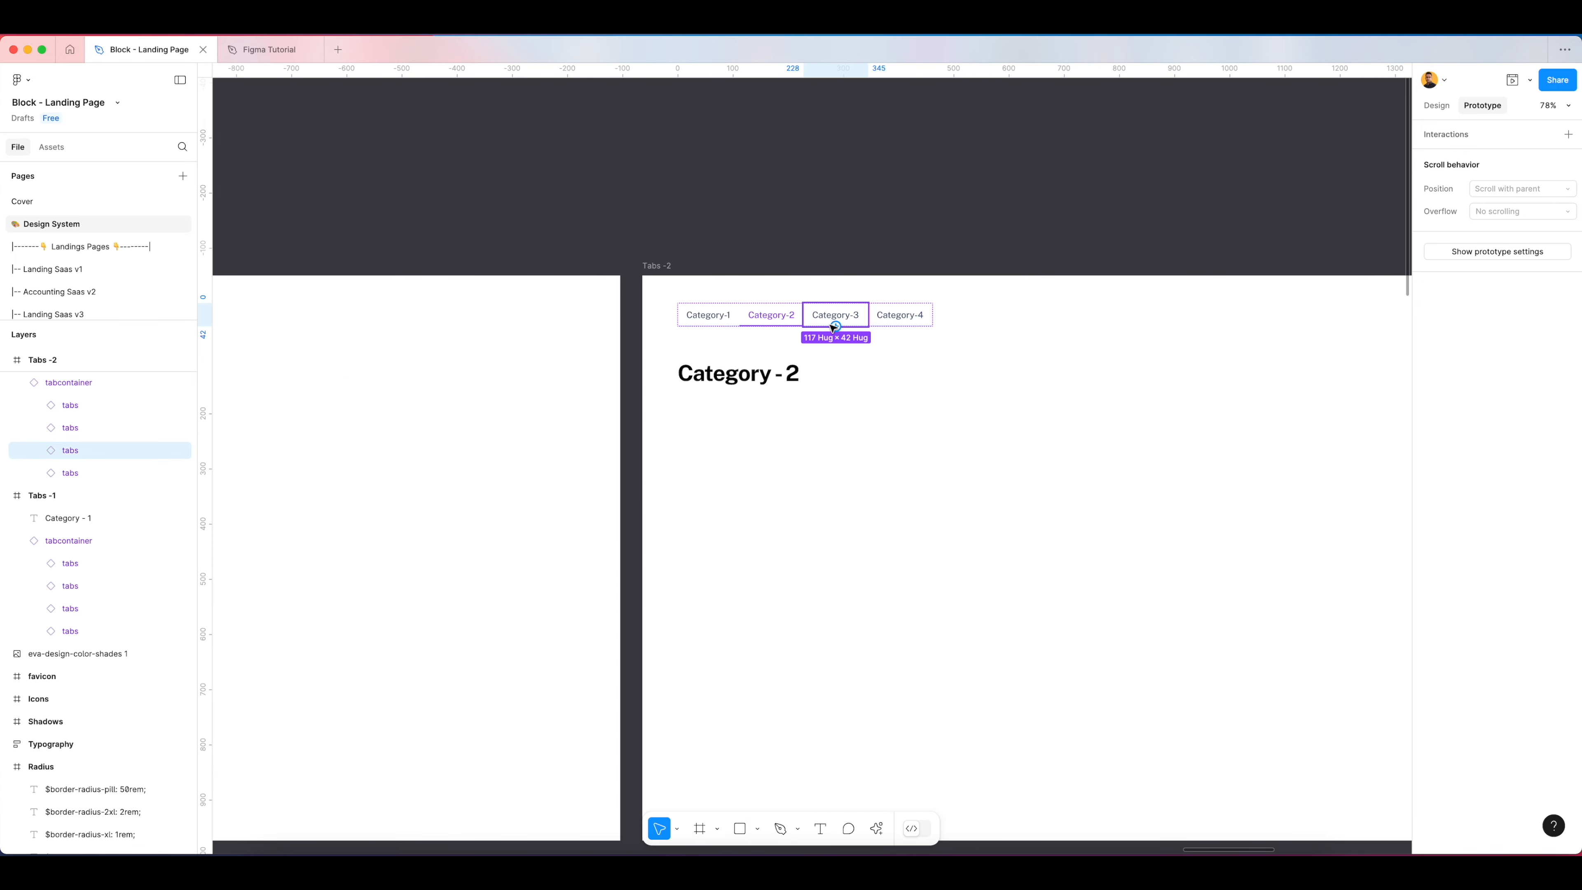
scroll(829, 329, "right", 8)
scroll(829, 329, "right", 1)
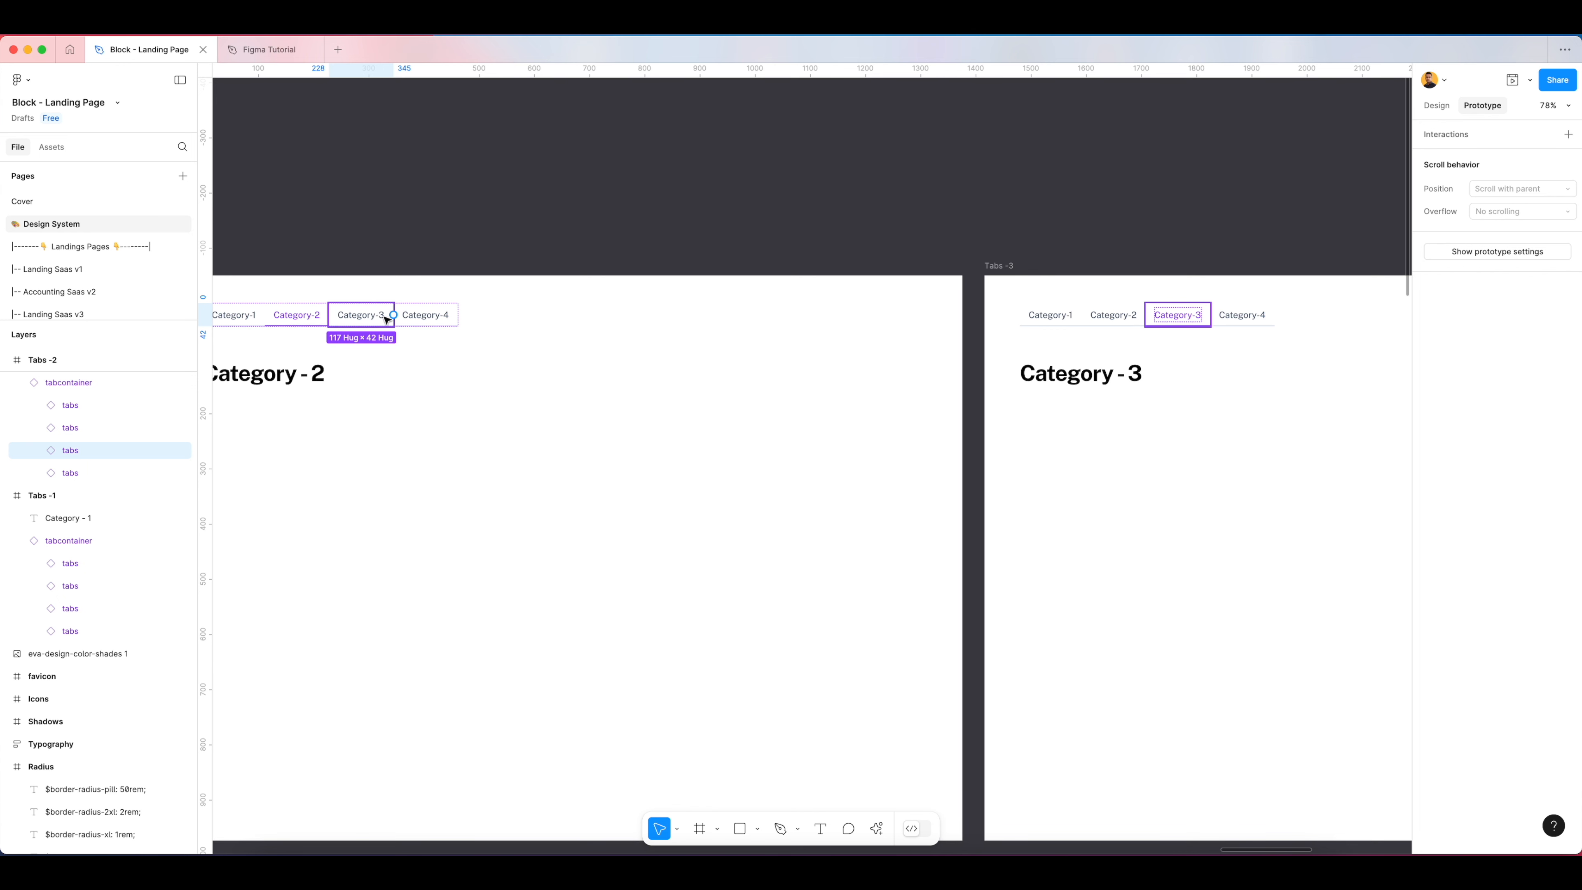
left_click_drag(393, 315, 1012, 585)
Step: Create an on-click prototype connection from the Category-4 tab in the Tabs -2 frame that navigates to Tabs -4
left_click(447, 315)
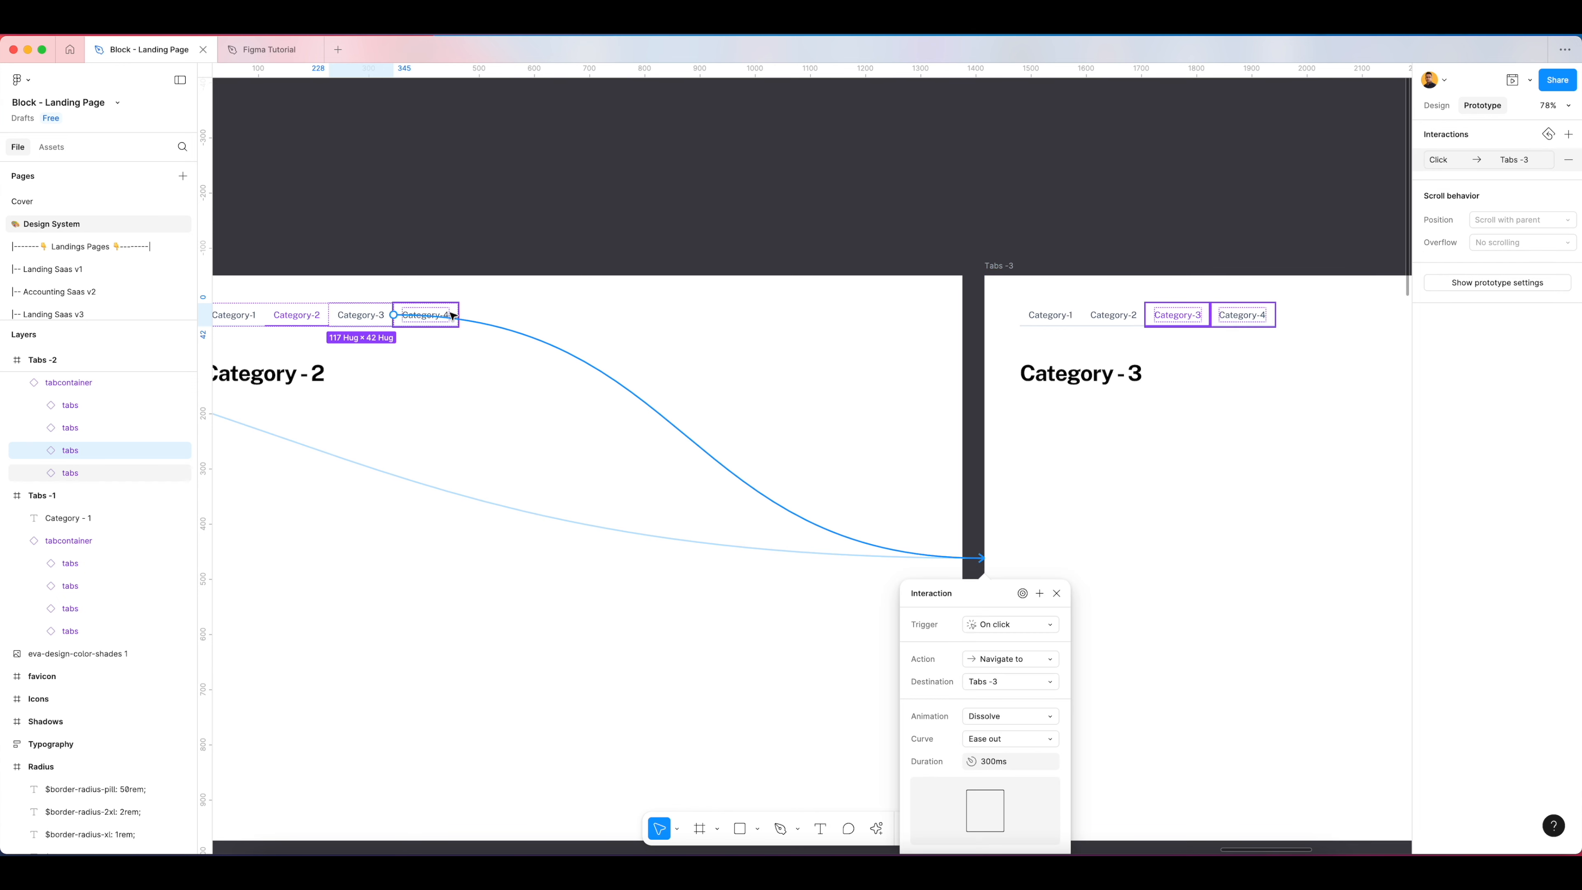
scroll(451, 317, "down", 5)
left_click_drag(454, 315, 1051, 409)
Step: Create an on-click prototype connection from the Category-1 tab in the Tabs -3 frame that navigates to Tabs -1
scroll(779, 315, "up", 10)
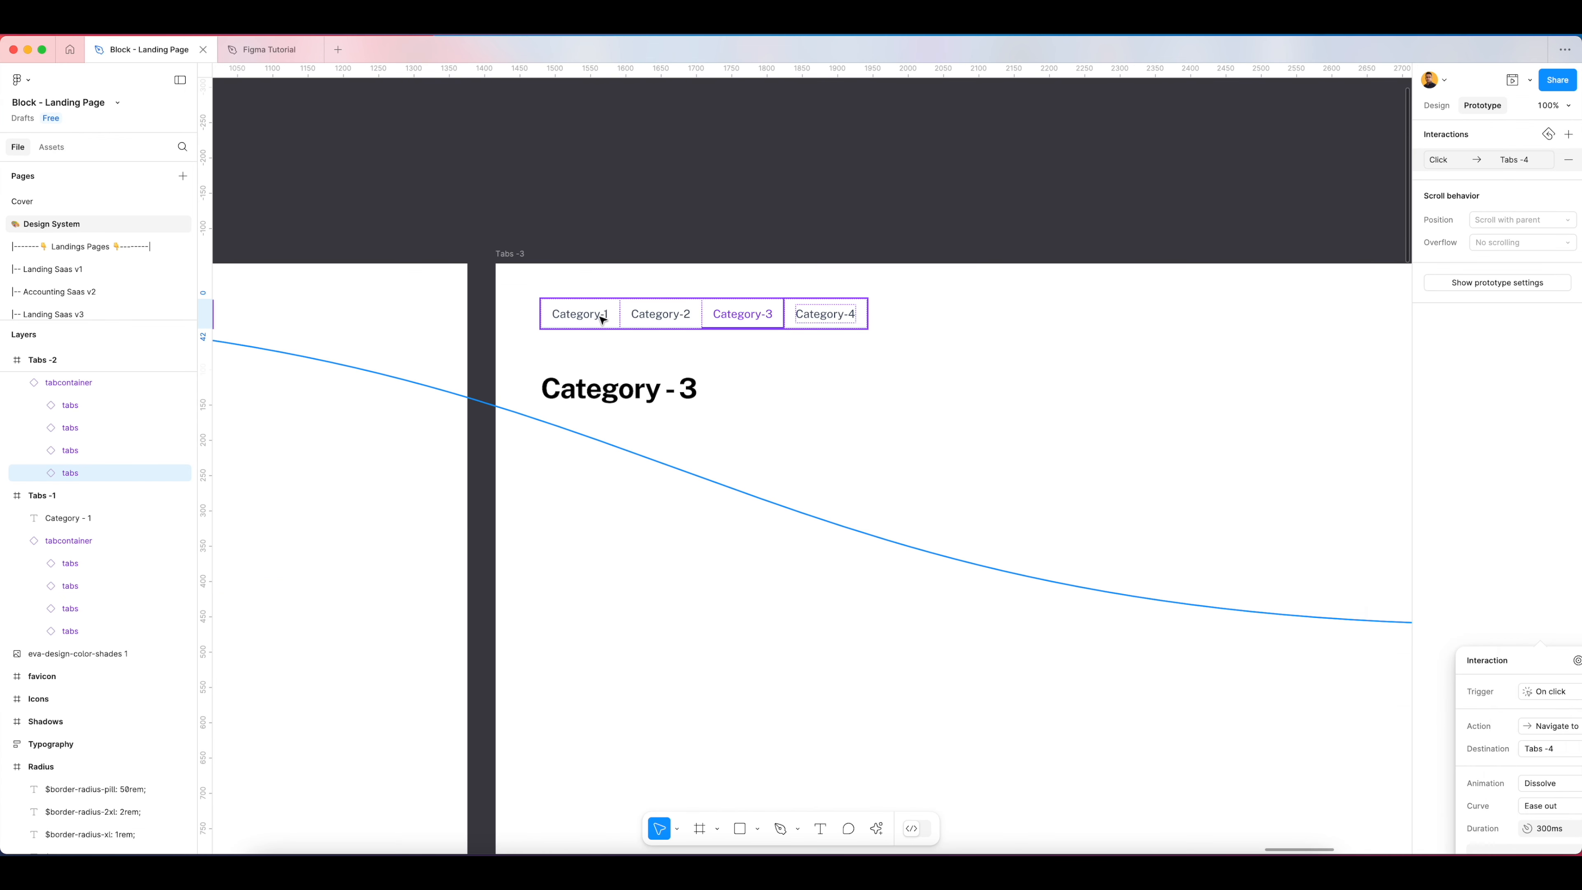
left_click(602, 319)
scroll(816, 374, "down", 5)
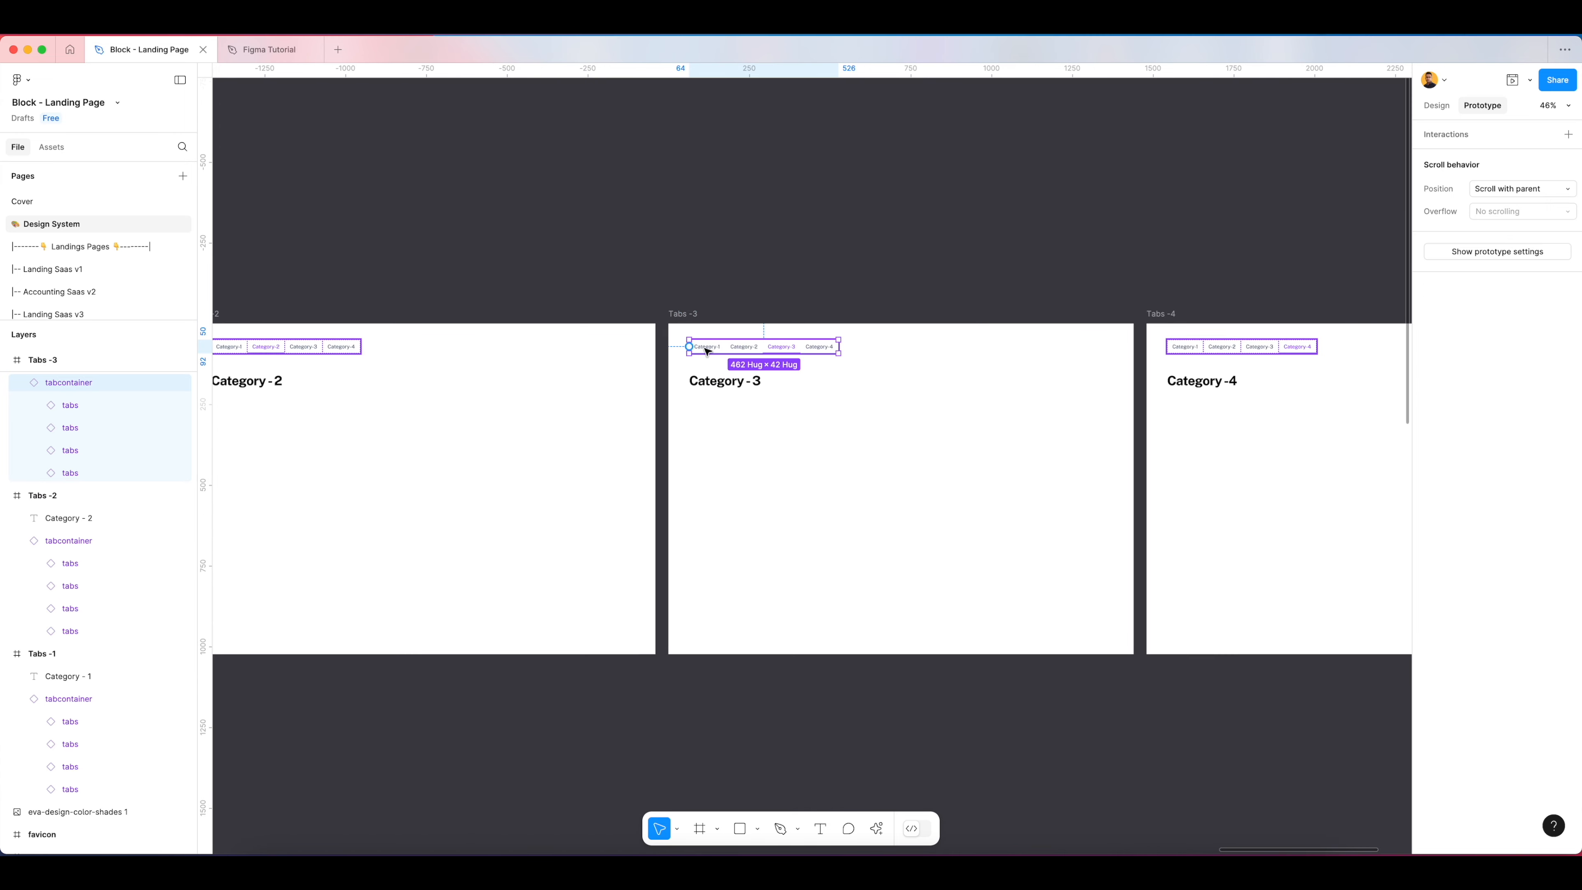
scroll(799, 393, "down", 5)
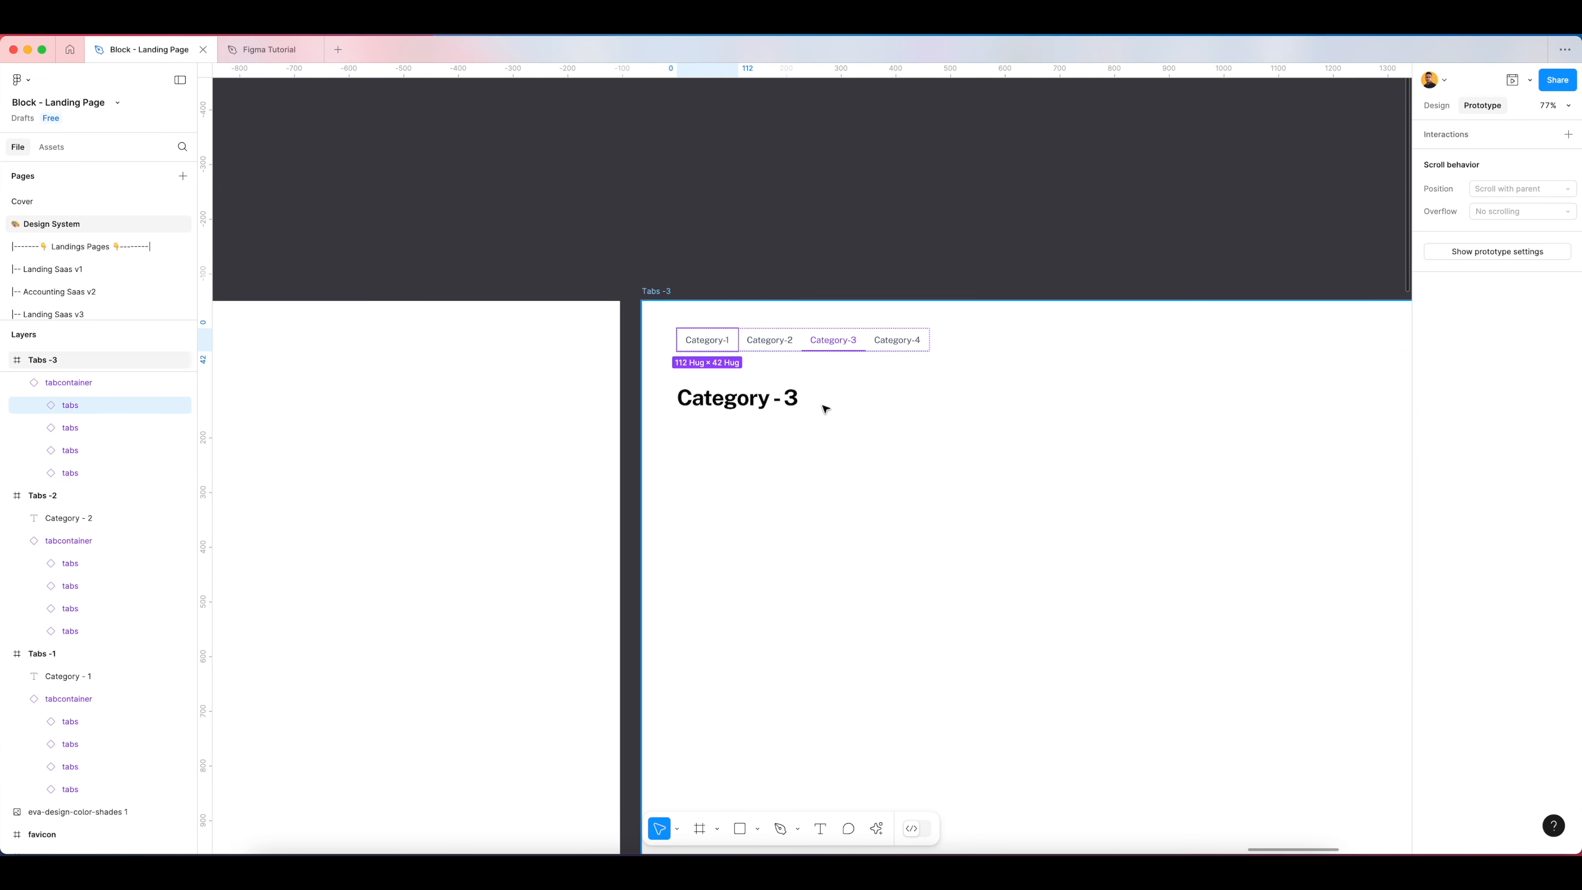
left_click_drag(786, 389, 564, 478)
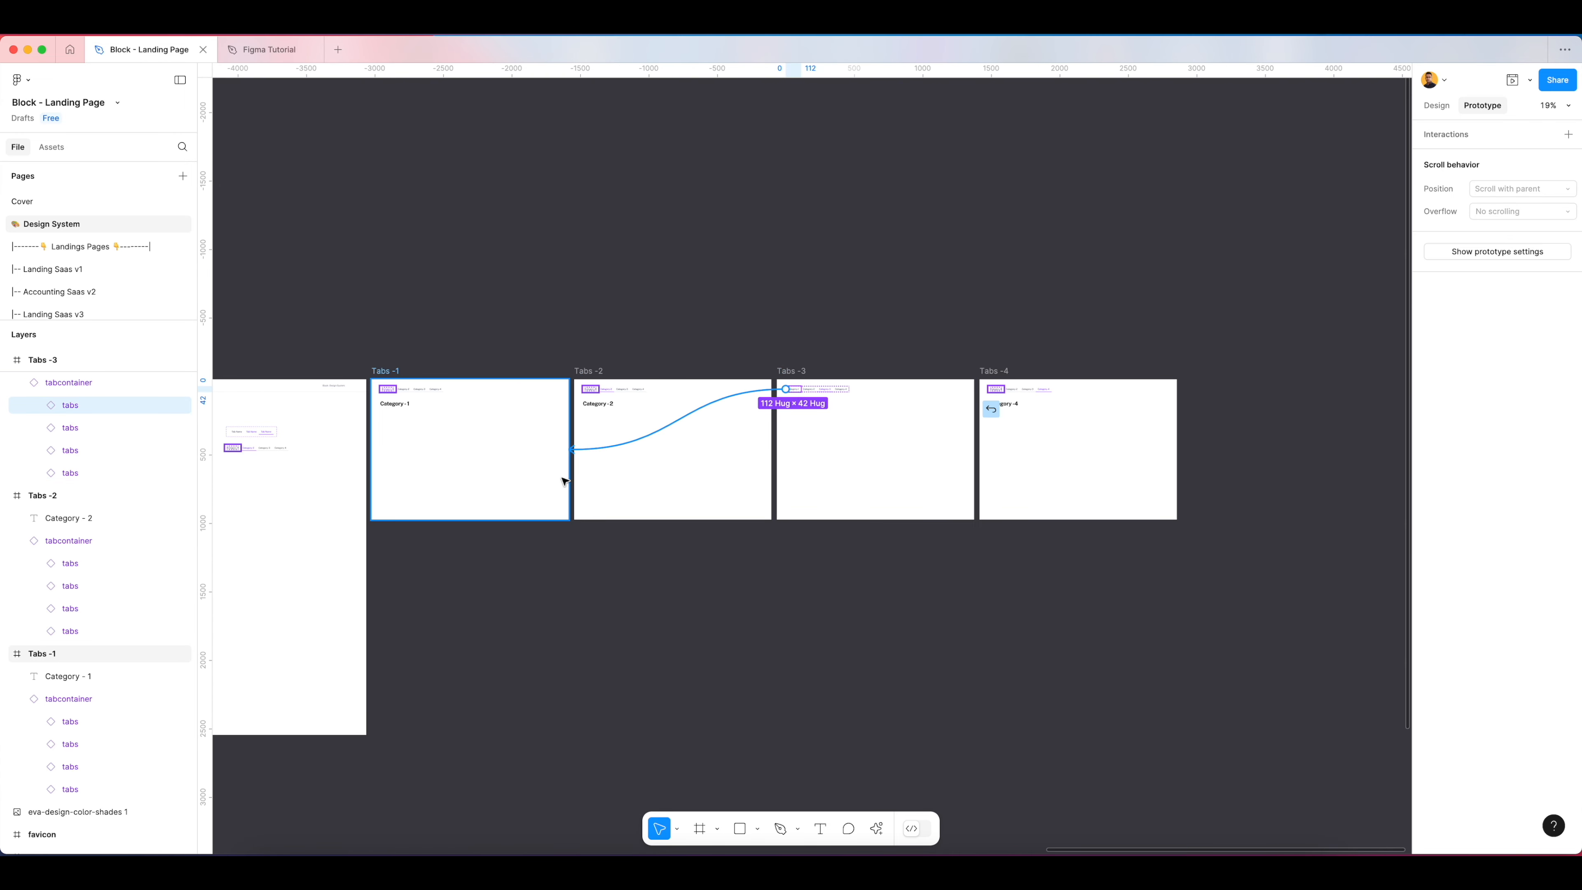
Step: Create an on-click prototype connection from the Category-2 tab in the Tabs -3 frame that navigates to Tabs -2
scroll(803, 389, "up", 5)
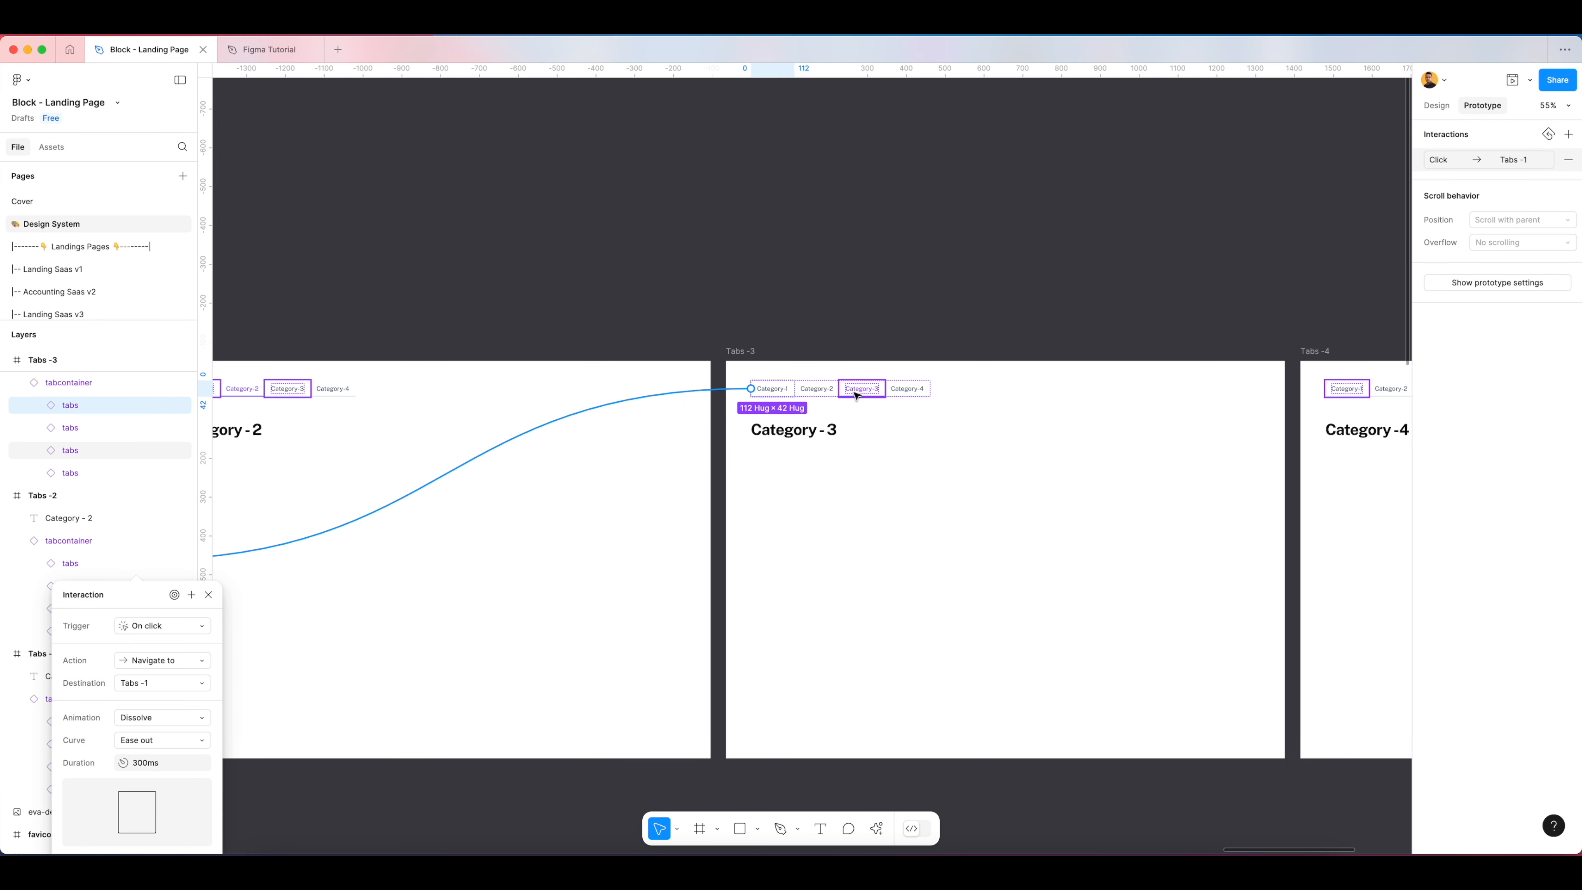
left_click(825, 391)
left_click_drag(795, 388, 689, 514)
Step: Create an on-click prototype connection from the Category-4 tab in the Tabs -3 frame that navigates to Tabs -4
scroll(802, 442, "right", 3)
left_click(738, 391)
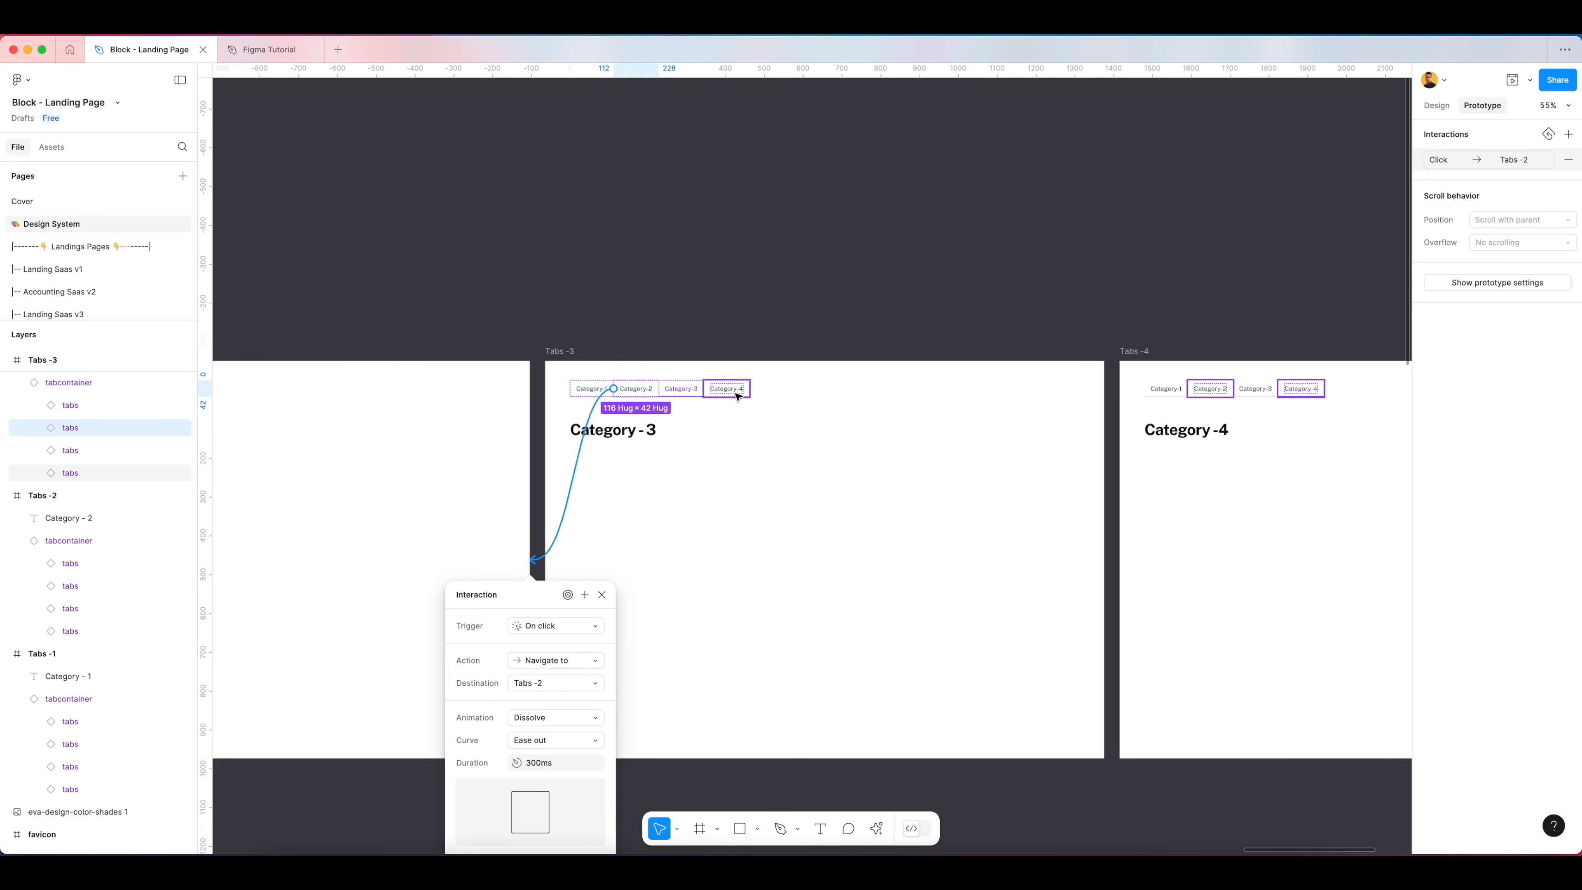
left_click_drag(756, 388, 1132, 587)
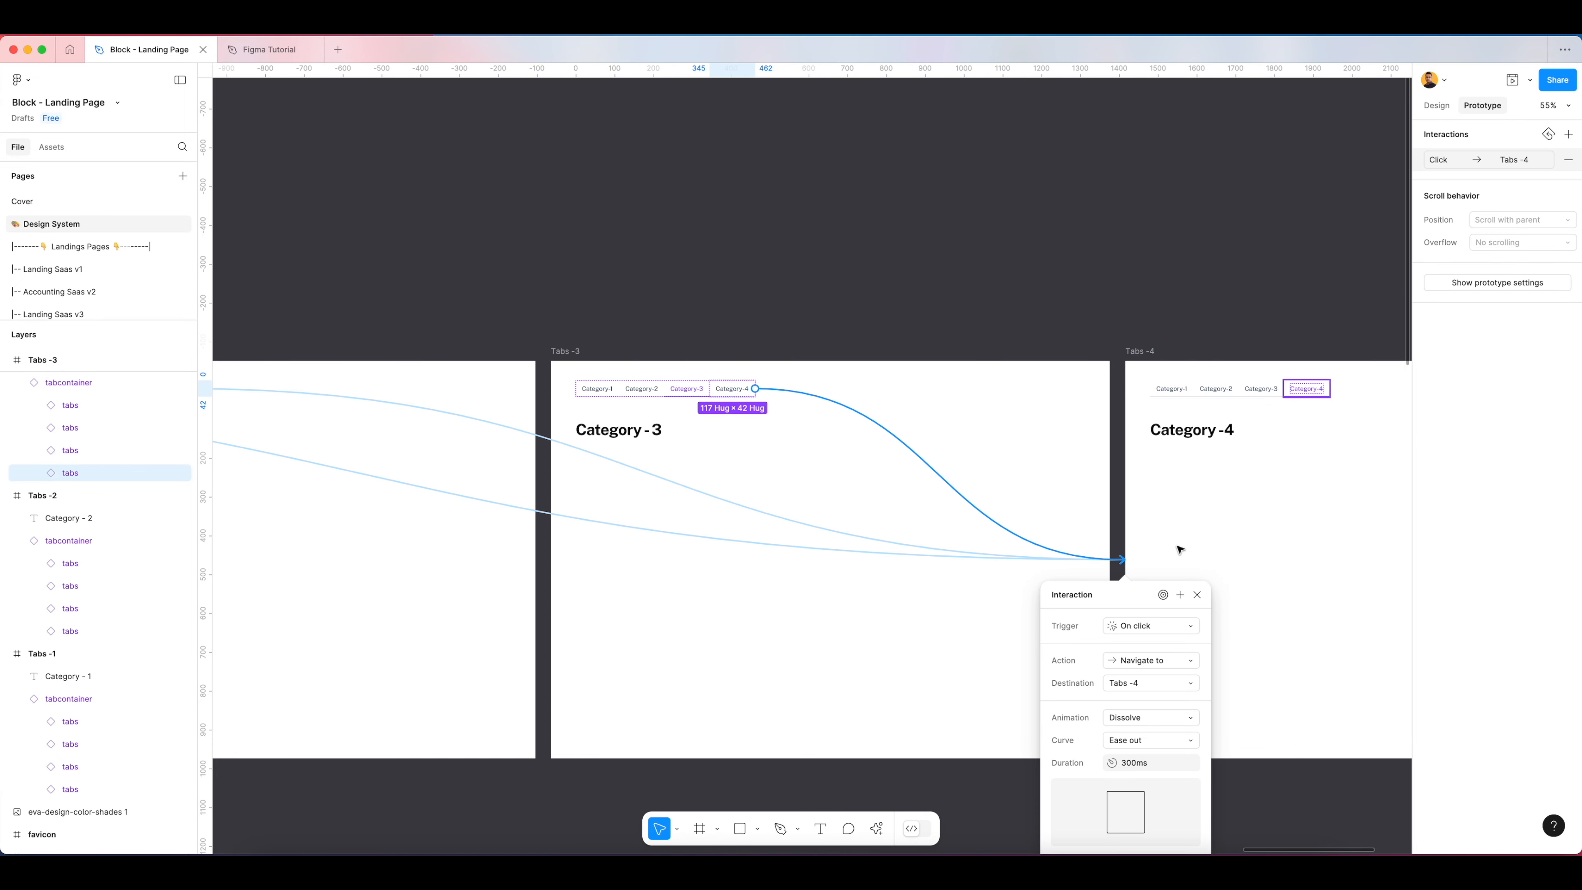
left_click(1198, 598)
scroll(872, 349, "right", 3)
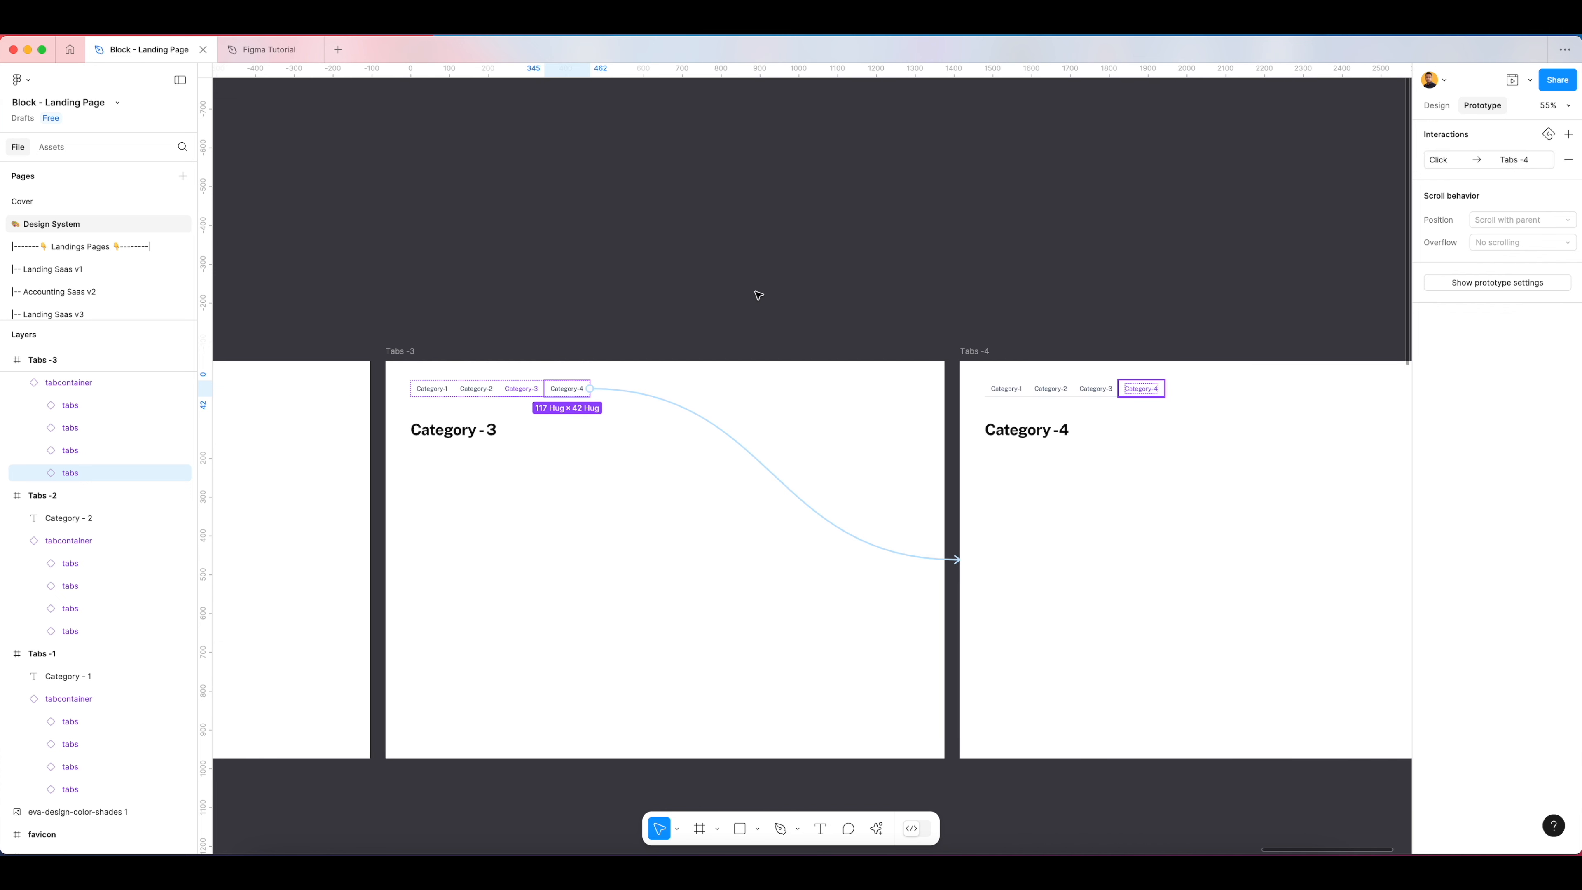
left_click(755, 293)
Step: Create a prototype connection from the Category-1 tab in the Tabs -4 frame to the Tabs -1 frame
scroll(867, 362, "up", 3)
left_click(893, 348)
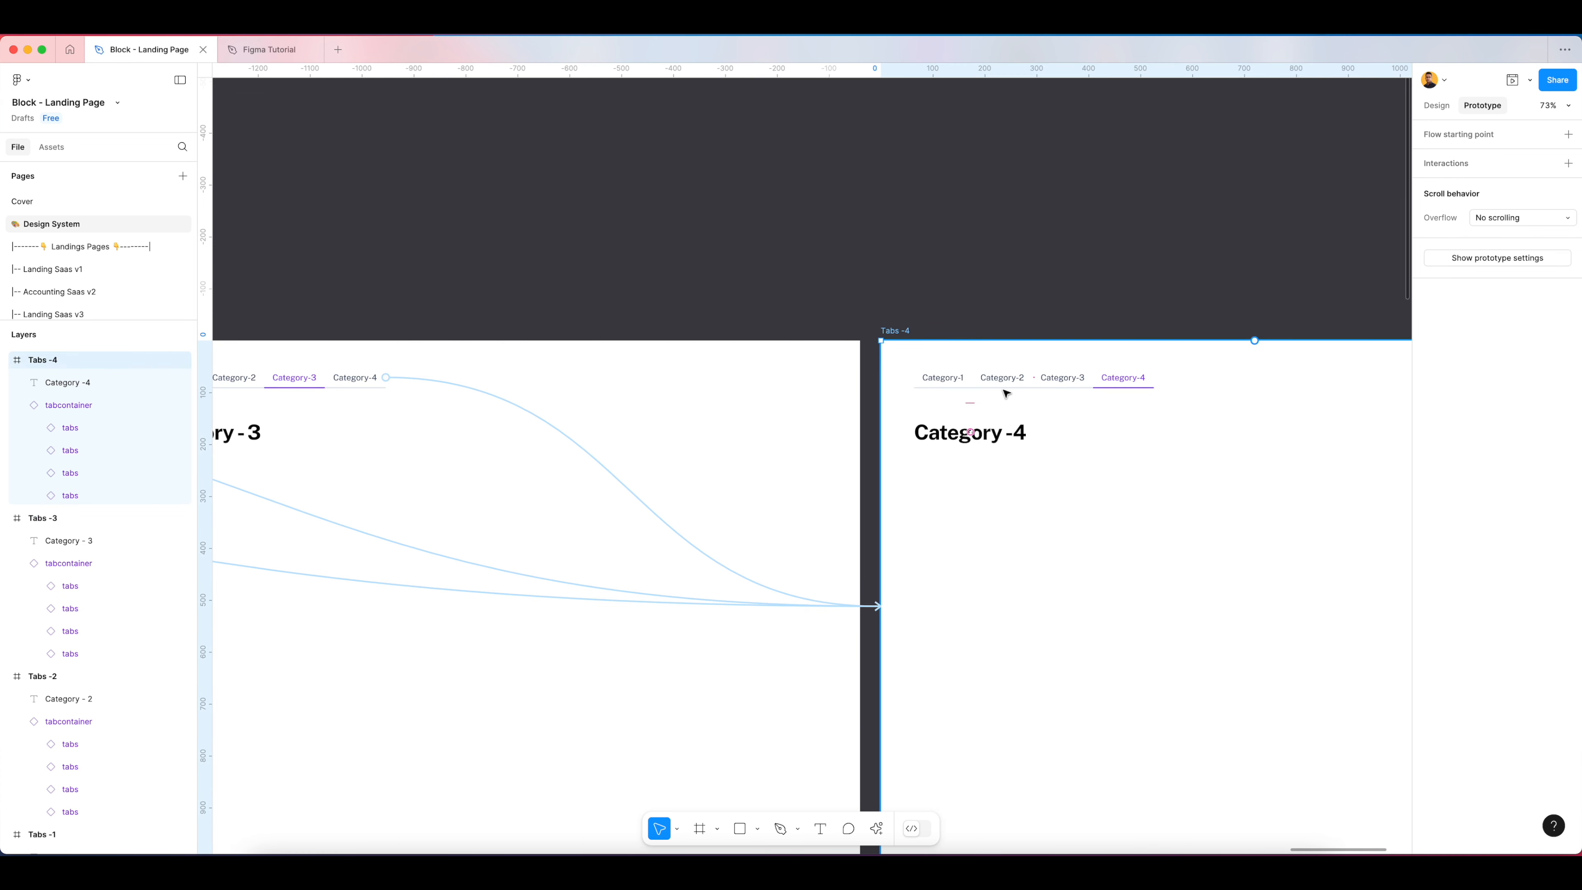
scroll(972, 383, "down", 3)
double_click(974, 385)
scroll(997, 392, "down", 3)
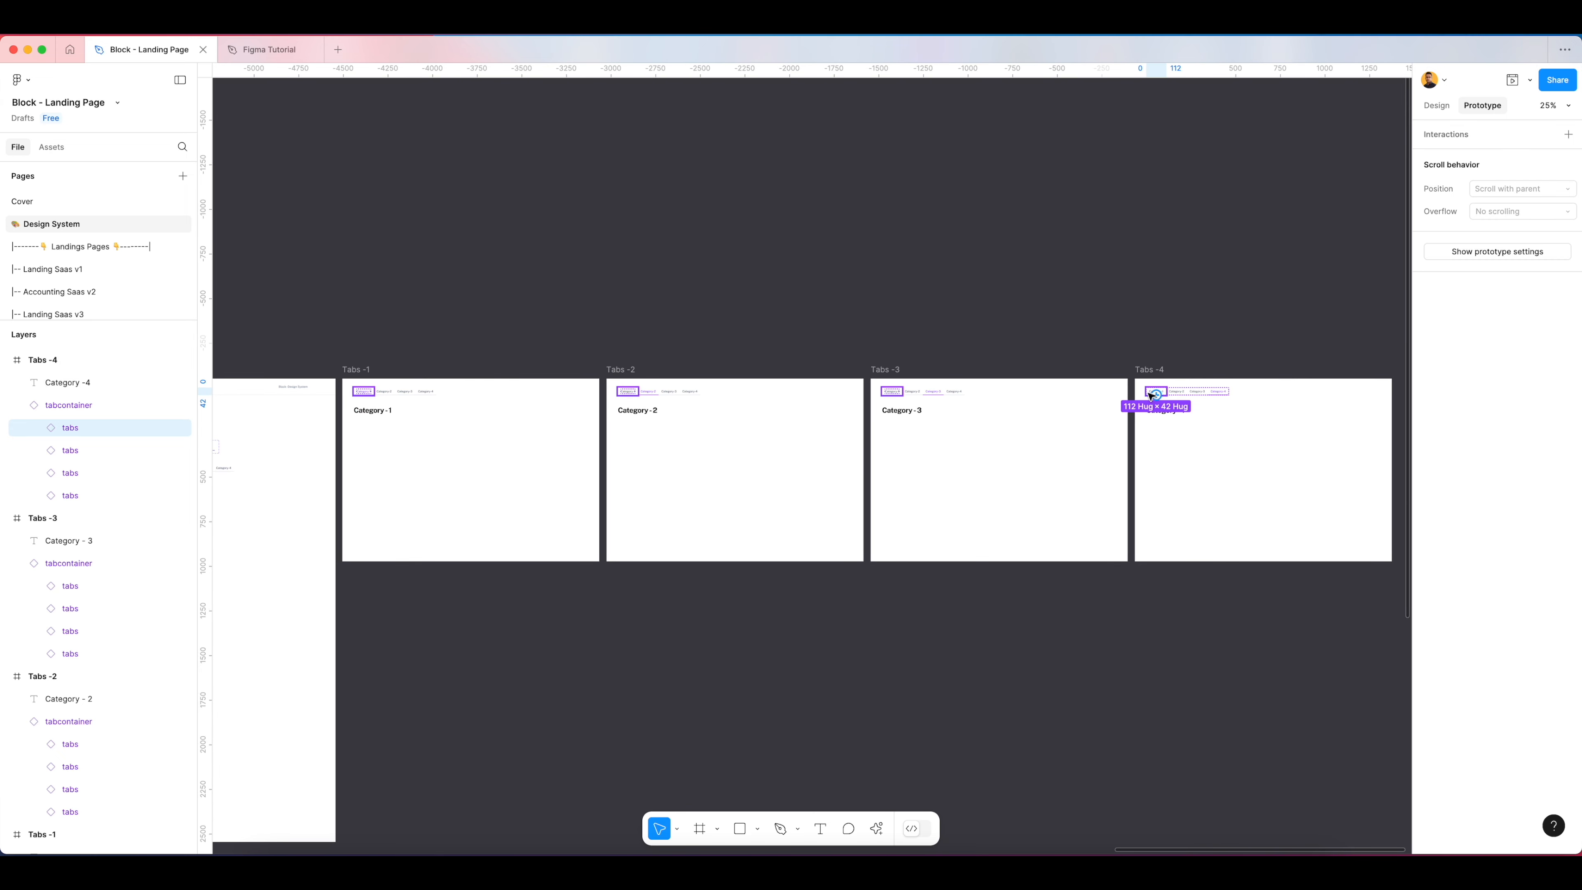
left_click_drag(1154, 394, 580, 530)
Step: In the Tabs -4 frame, create on-click connections navigating from the Category-2 tab to Tabs -2 and from the Category-3 tab to Tabs -3
left_click(1179, 395)
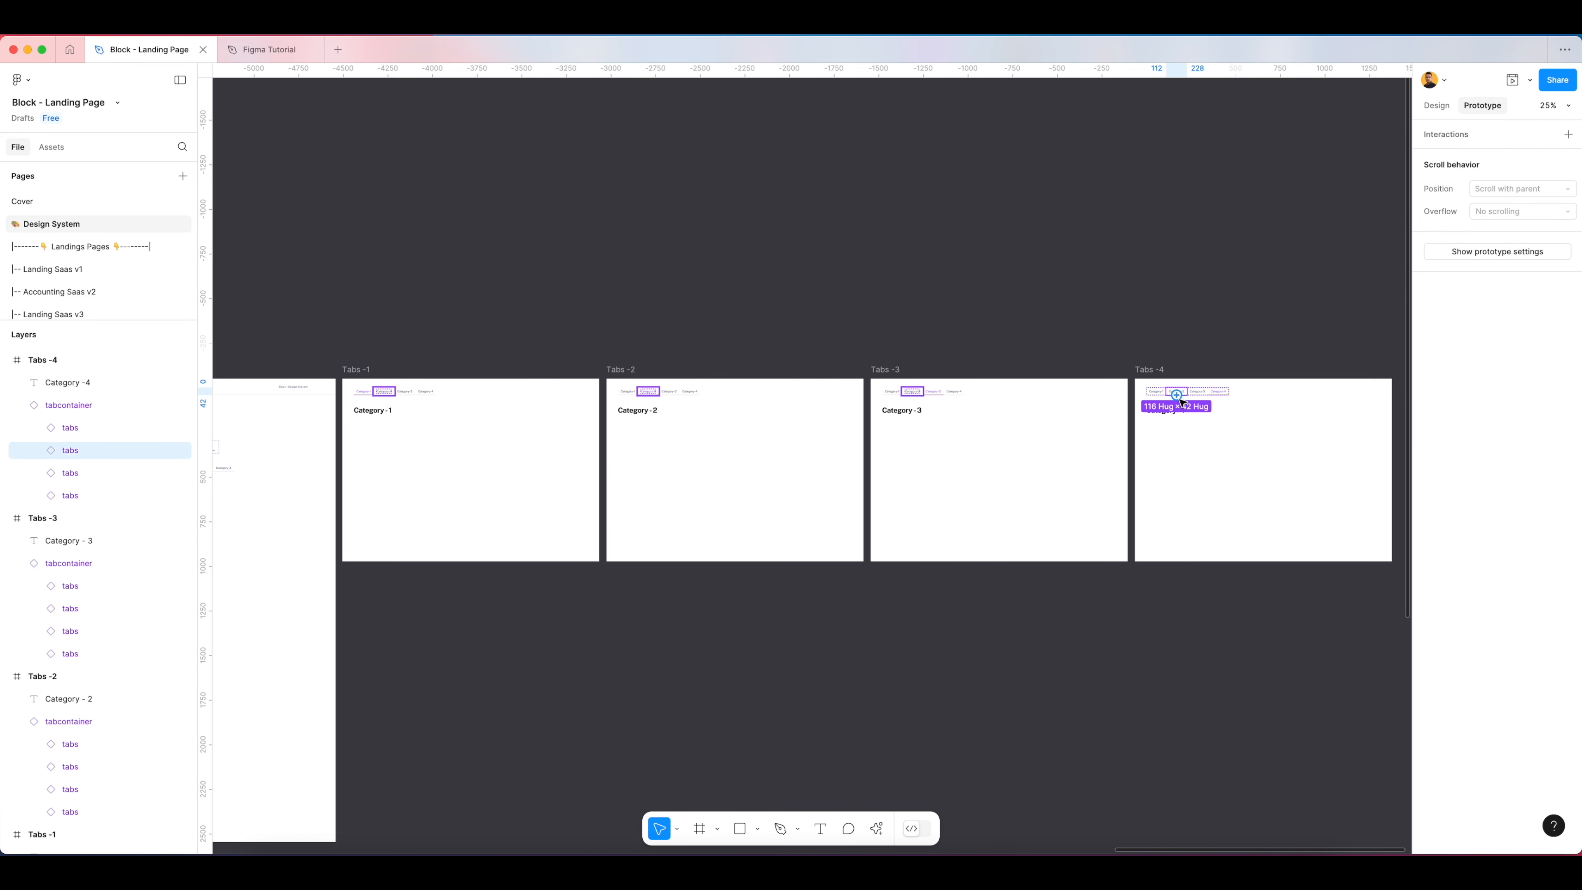
left_click_drag(1176, 394, 840, 484)
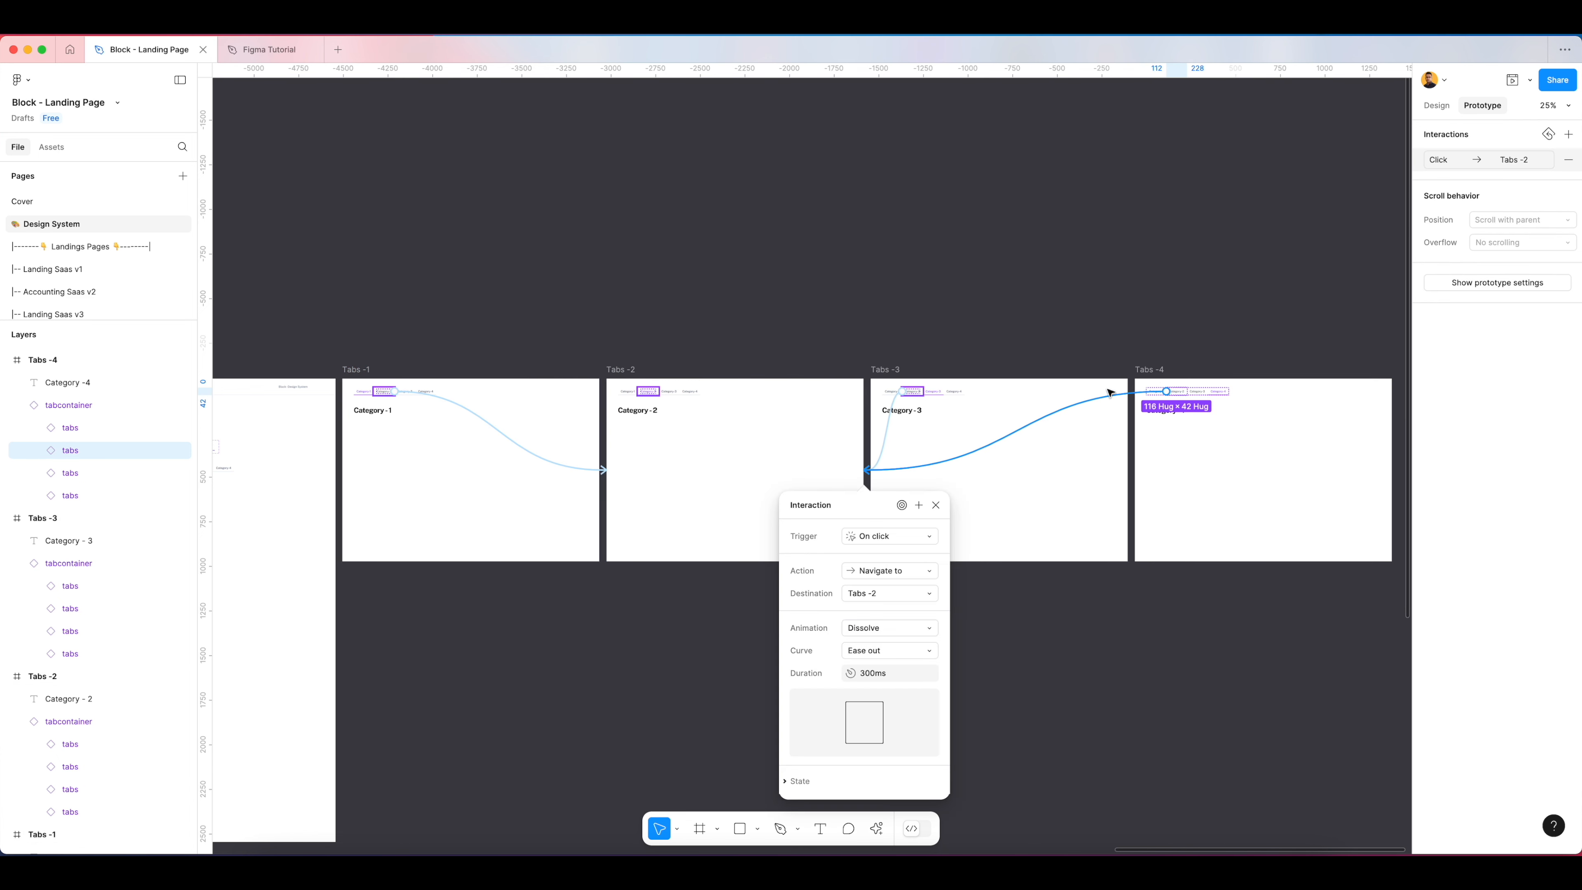
left_click(1198, 391)
scroll(1201, 393, "up", 5)
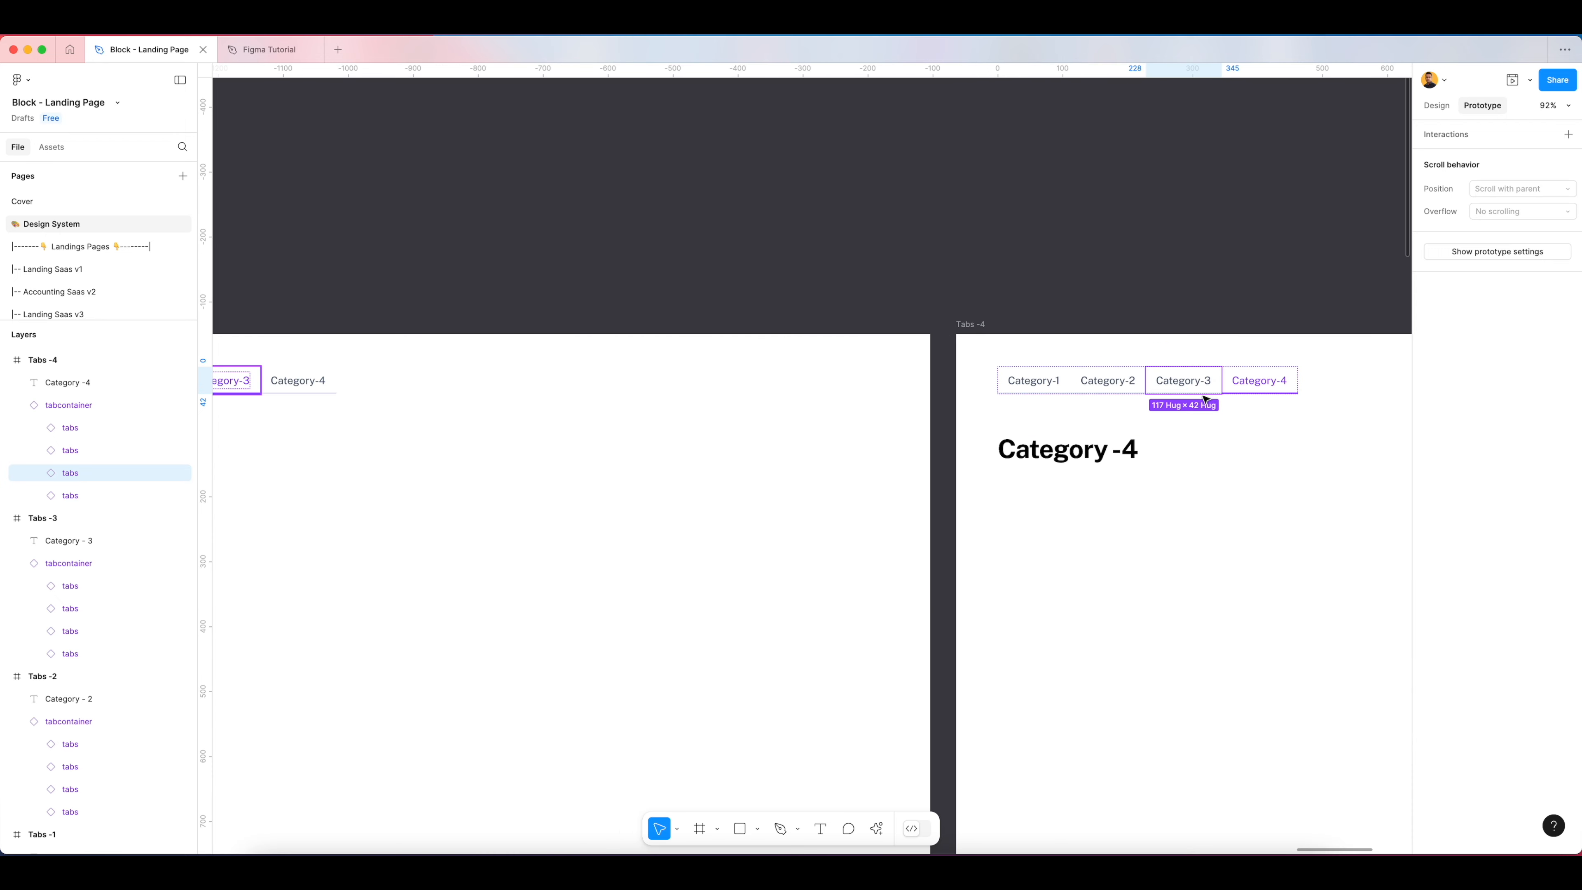
left_click_drag(1183, 395, 901, 600)
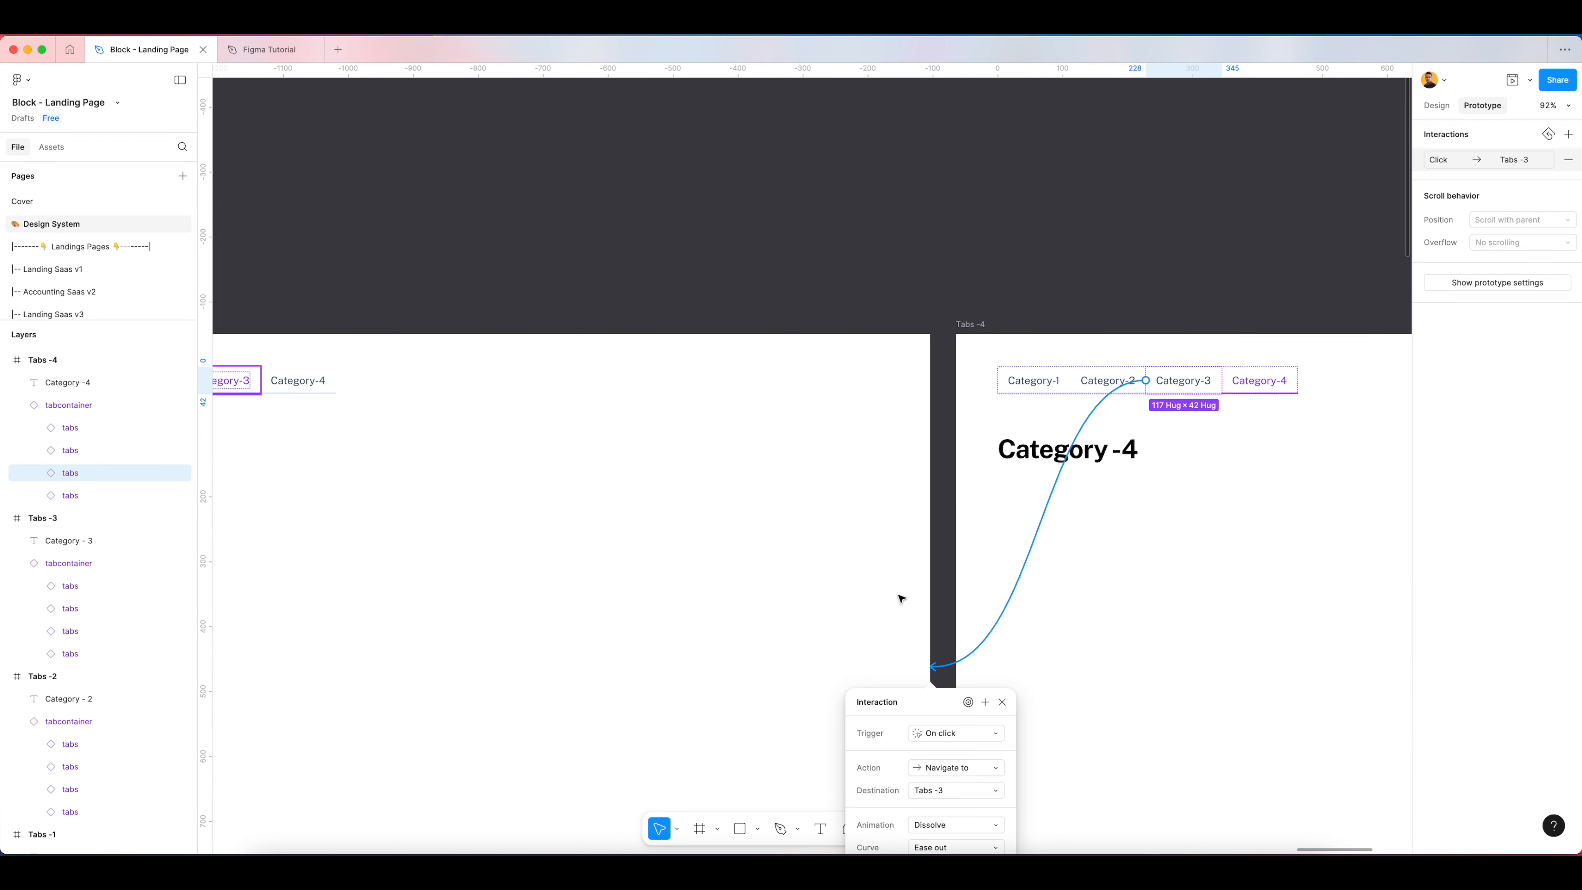
scroll(995, 426, "down", 5)
scroll(824, 254, "down", 1)
left_click(824, 254)
Step: Preview the prototype from the Tabs -1 frame, test switching back and forth through all four category tabs, and close the preview
scroll(824, 254, "left", 5)
scroll(972, 258, "up", 1)
scroll(972, 258, "up", 1)
left_click(526, 306)
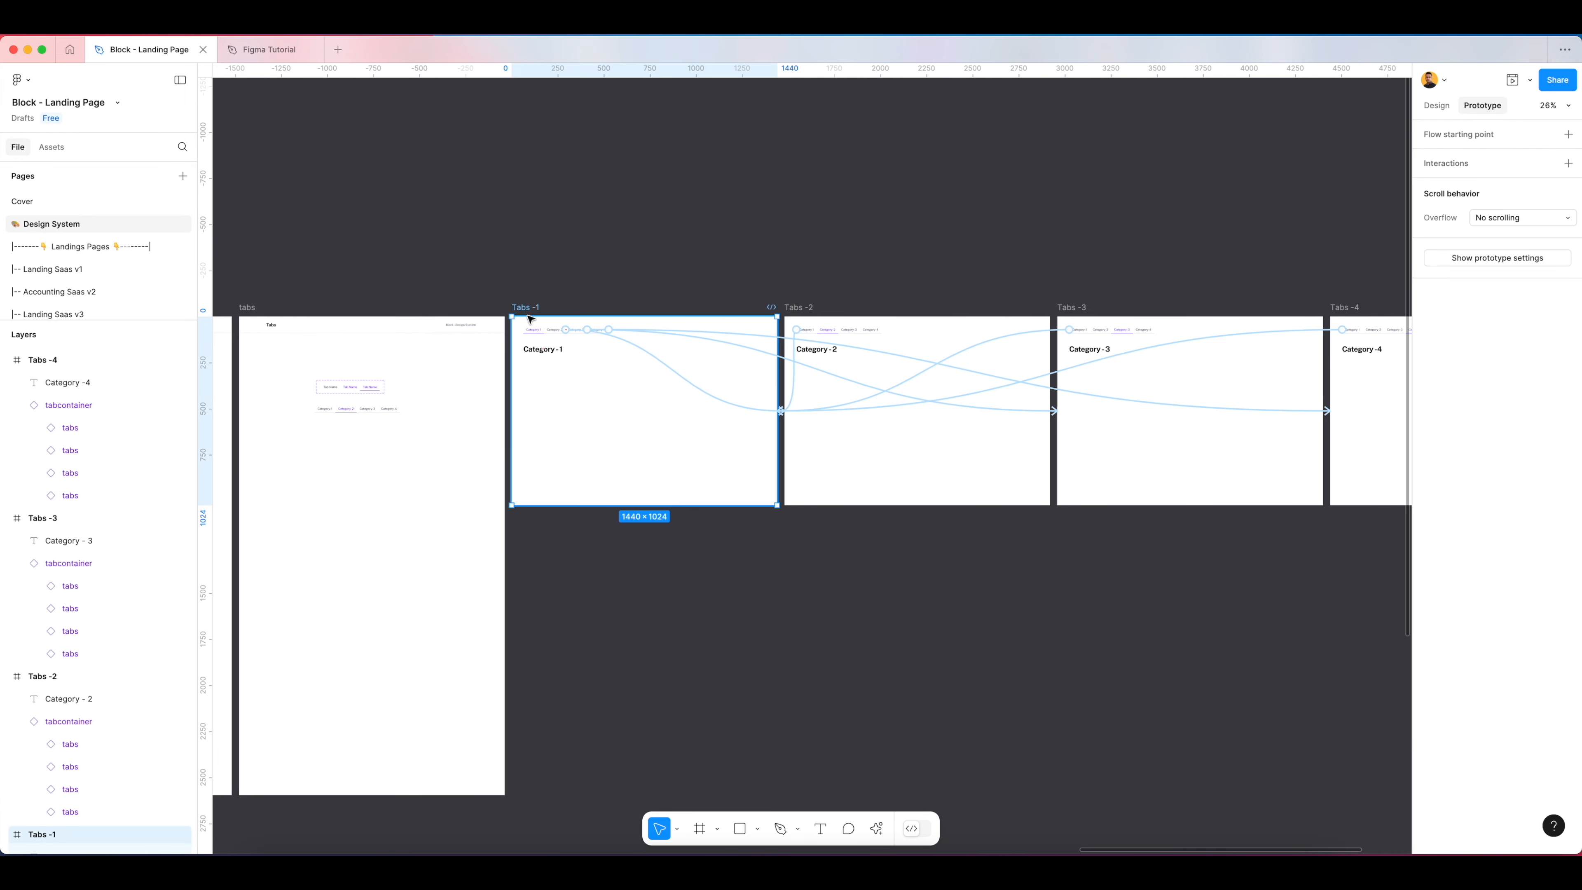
left_click(1518, 85)
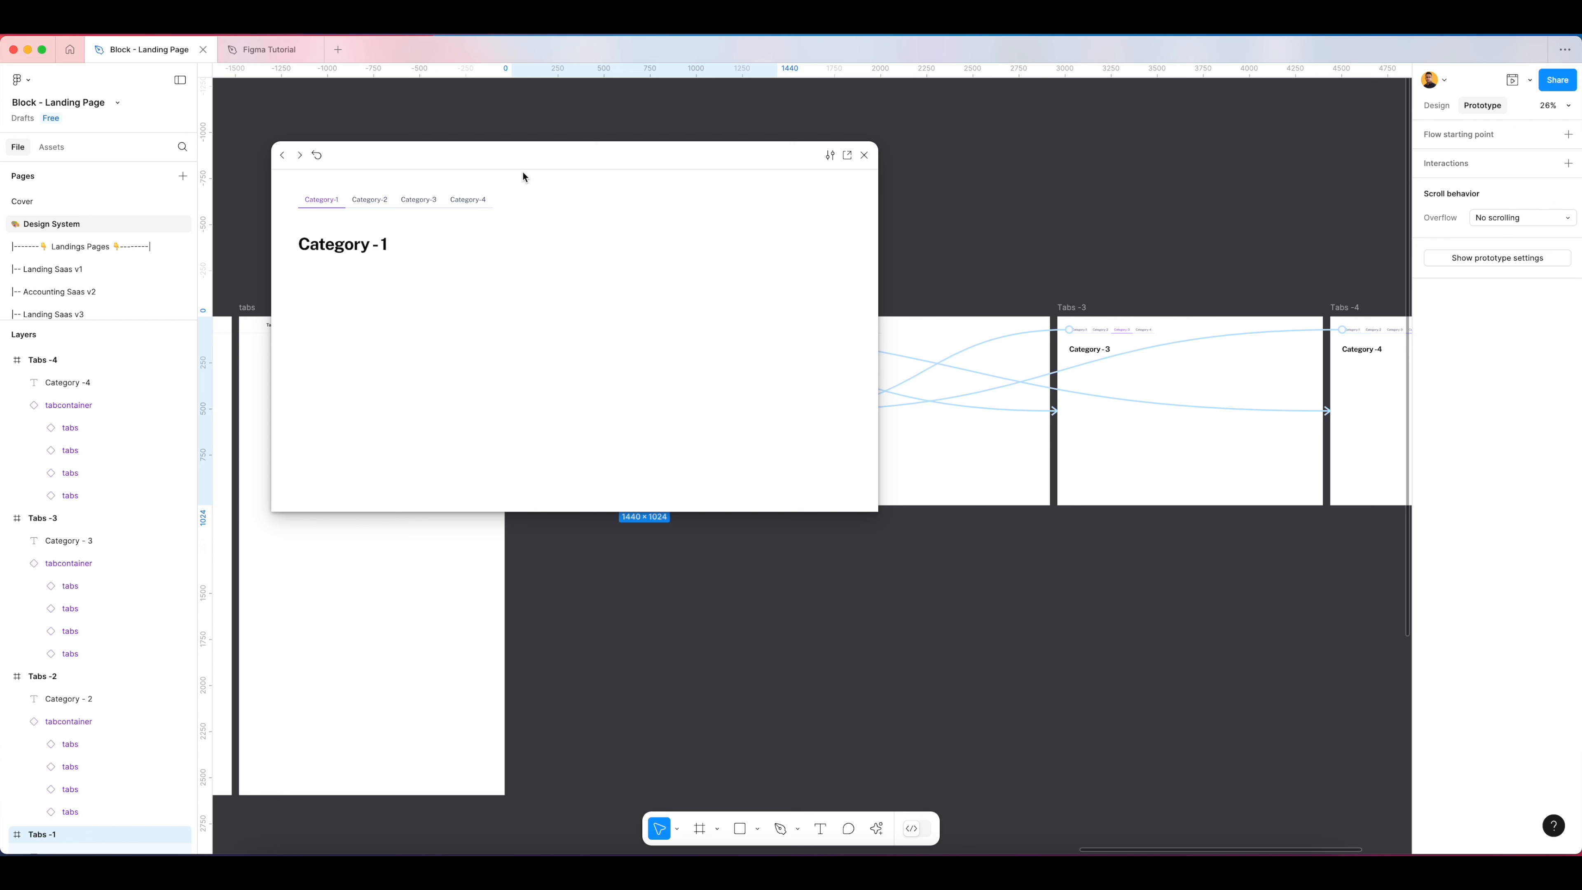
left_click(375, 202)
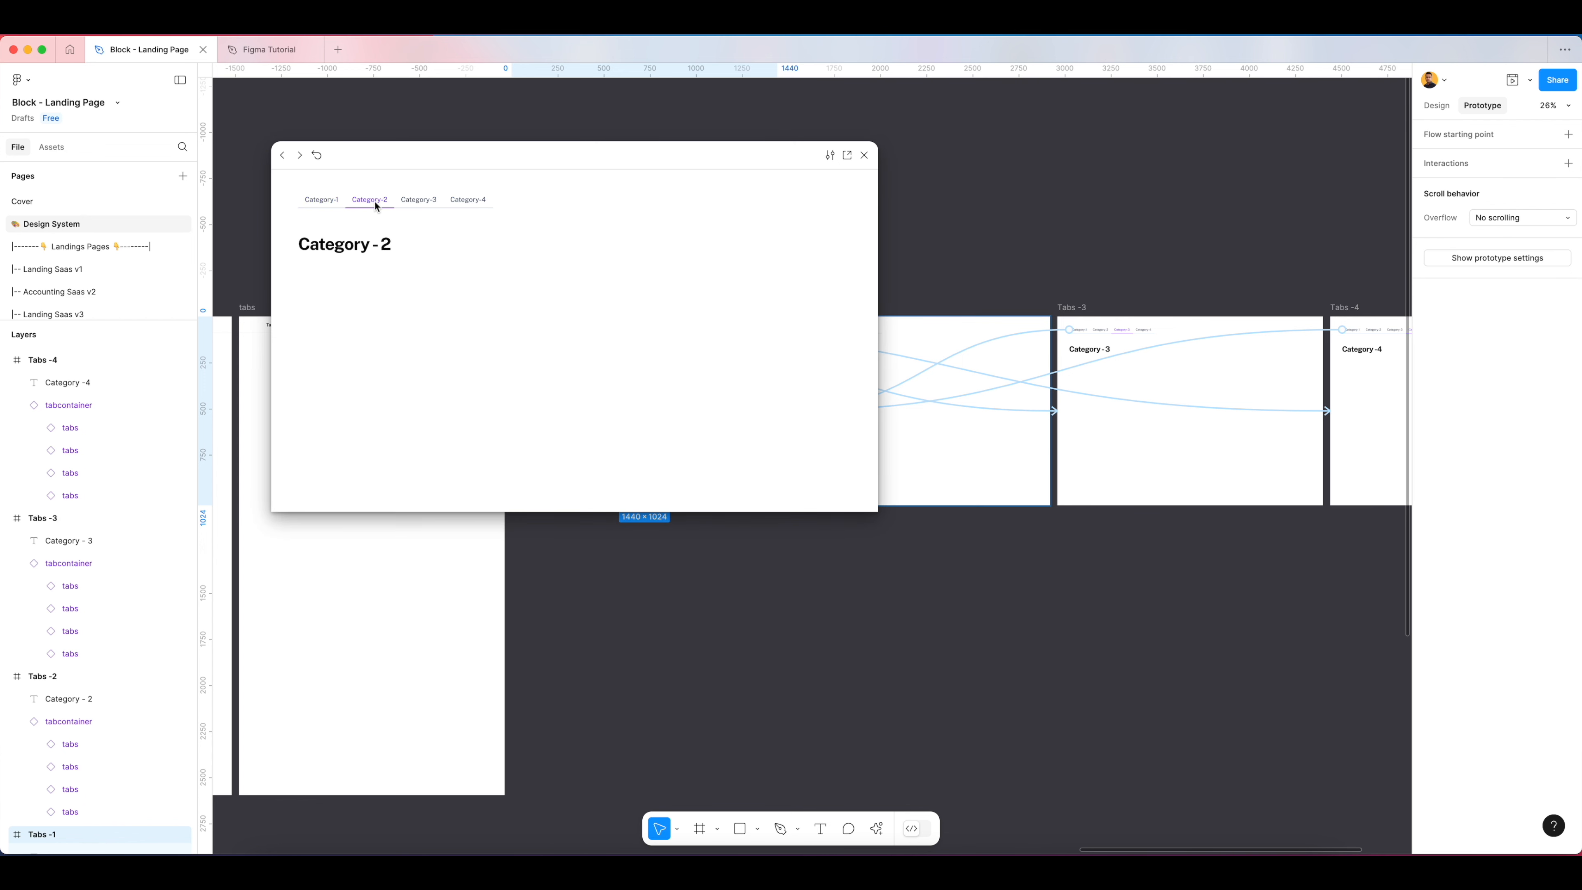
left_click(414, 201)
left_click(469, 199)
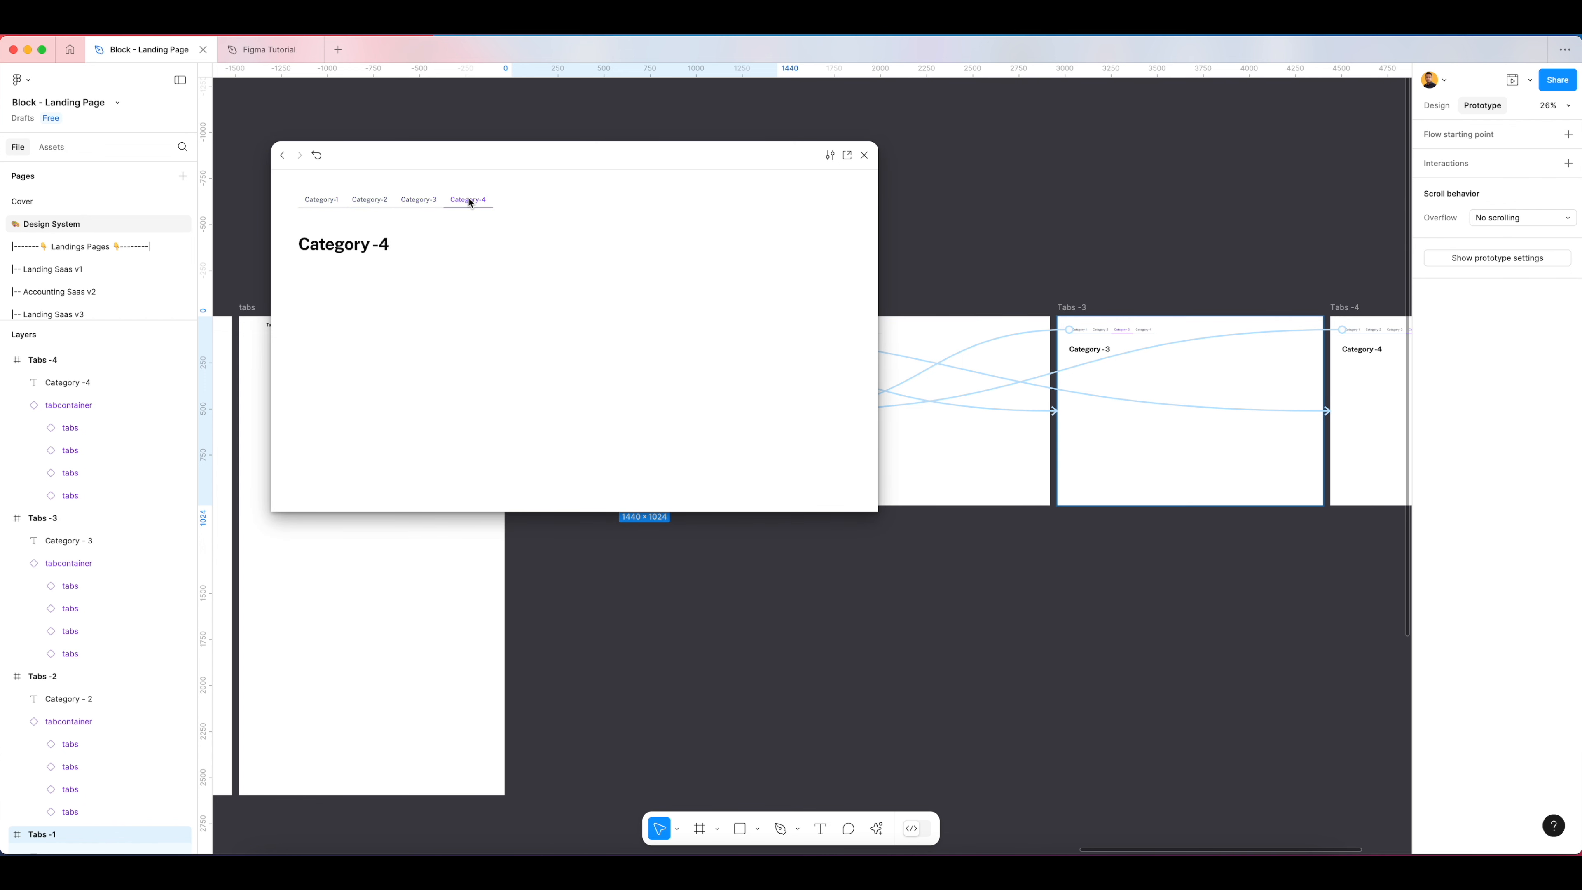
left_click(425, 199)
left_click(383, 206)
left_click(331, 202)
left_click(358, 206)
left_click(415, 204)
left_click(470, 204)
left_click(426, 205)
left_click(377, 203)
left_click(330, 204)
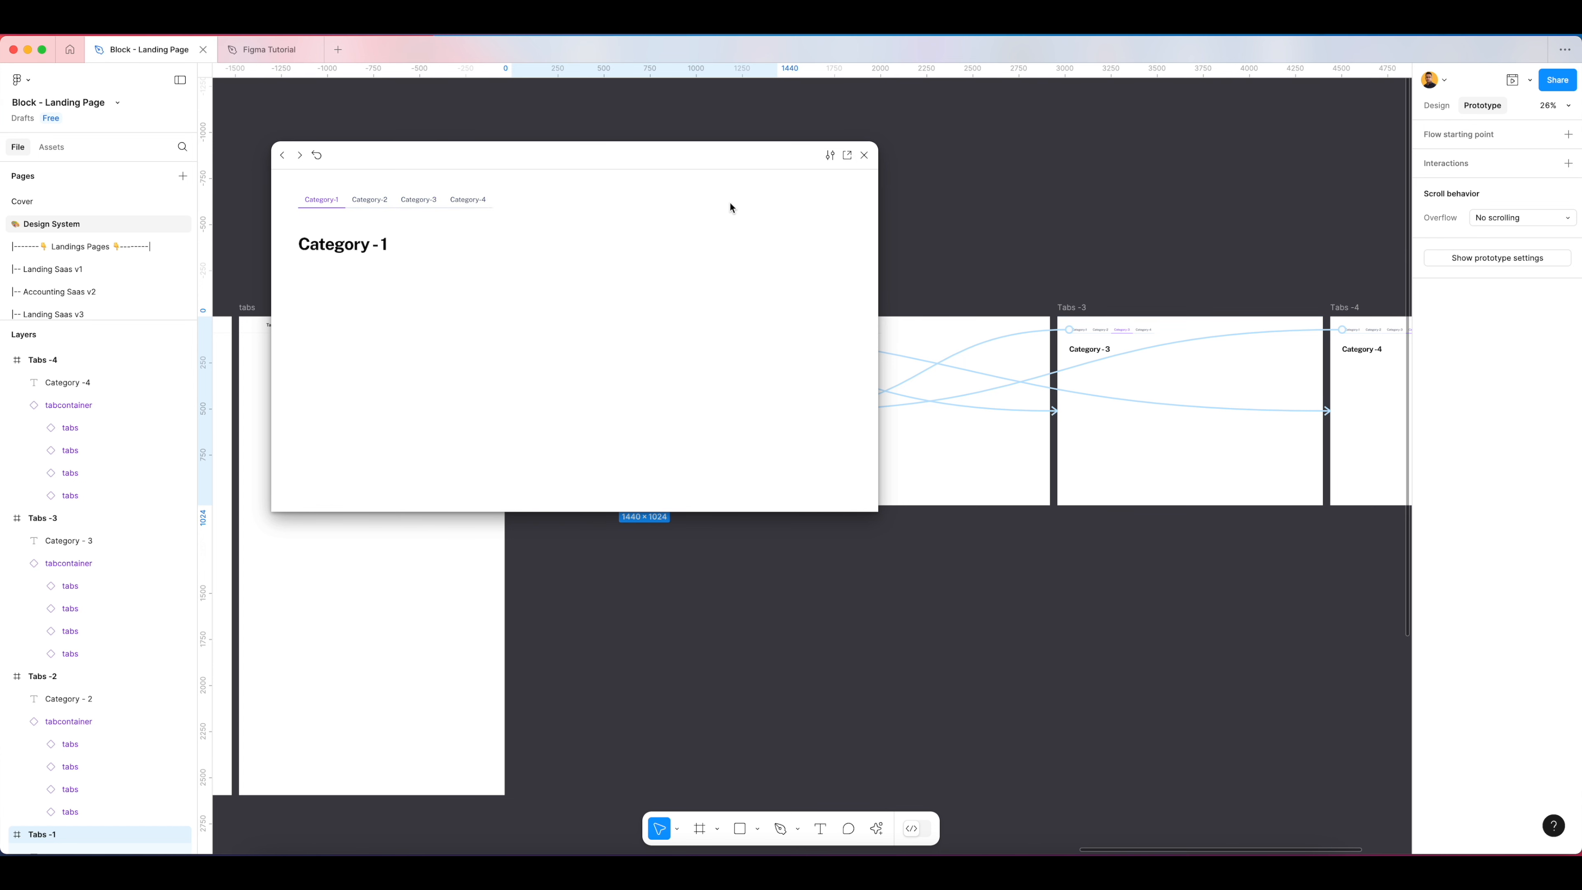
left_click(864, 156)
Step: Return from prototype to design properties with nothing selected and switch to the Figma Tutorial file
left_click(761, 253)
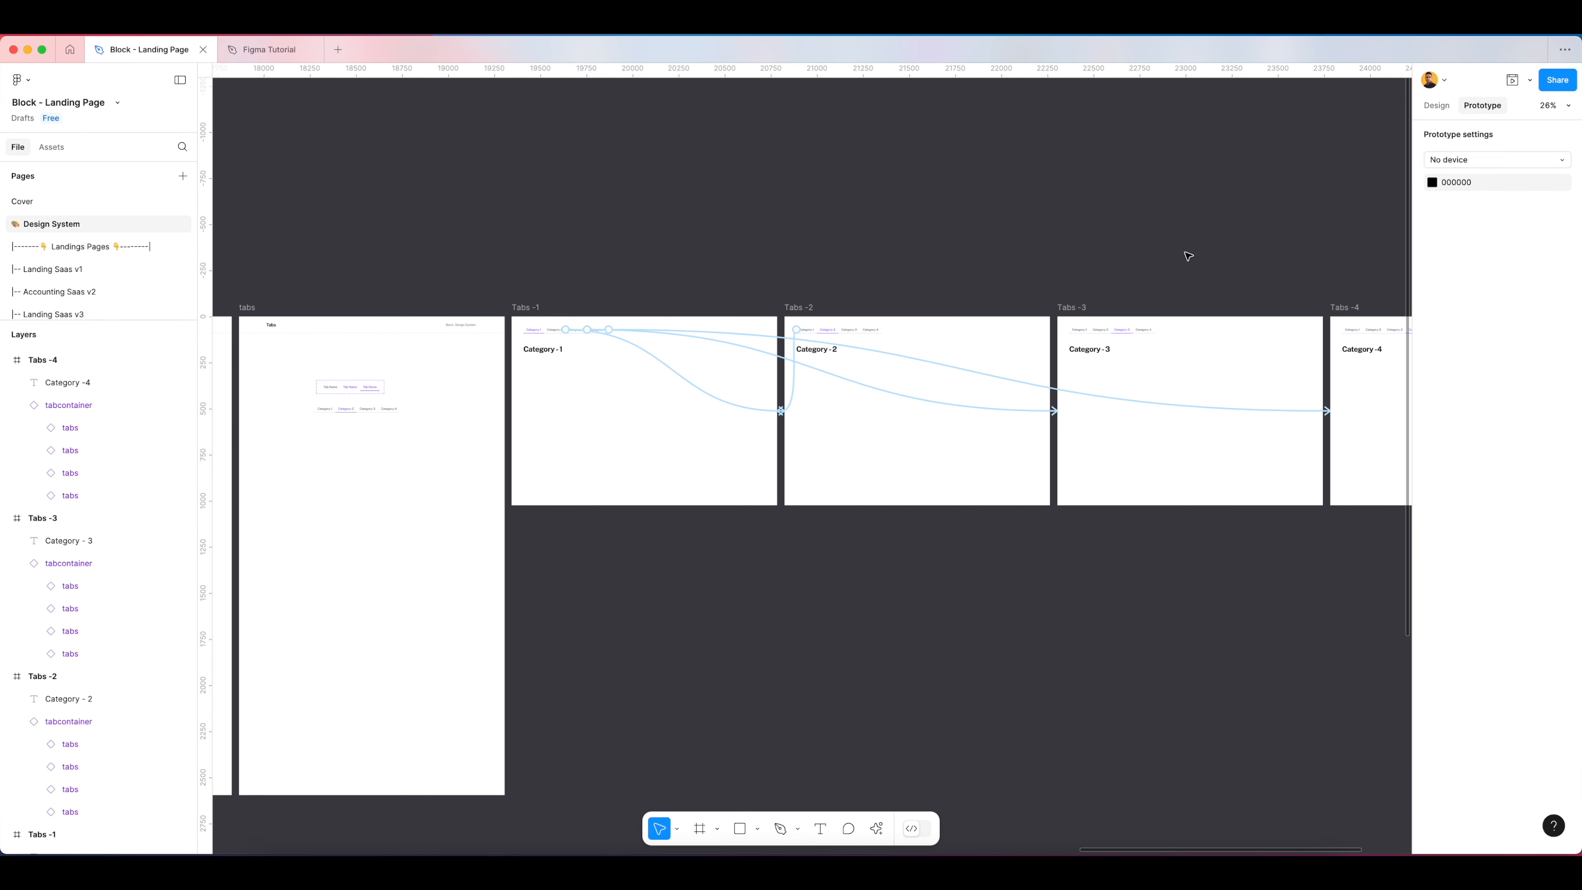
left_click(1442, 111)
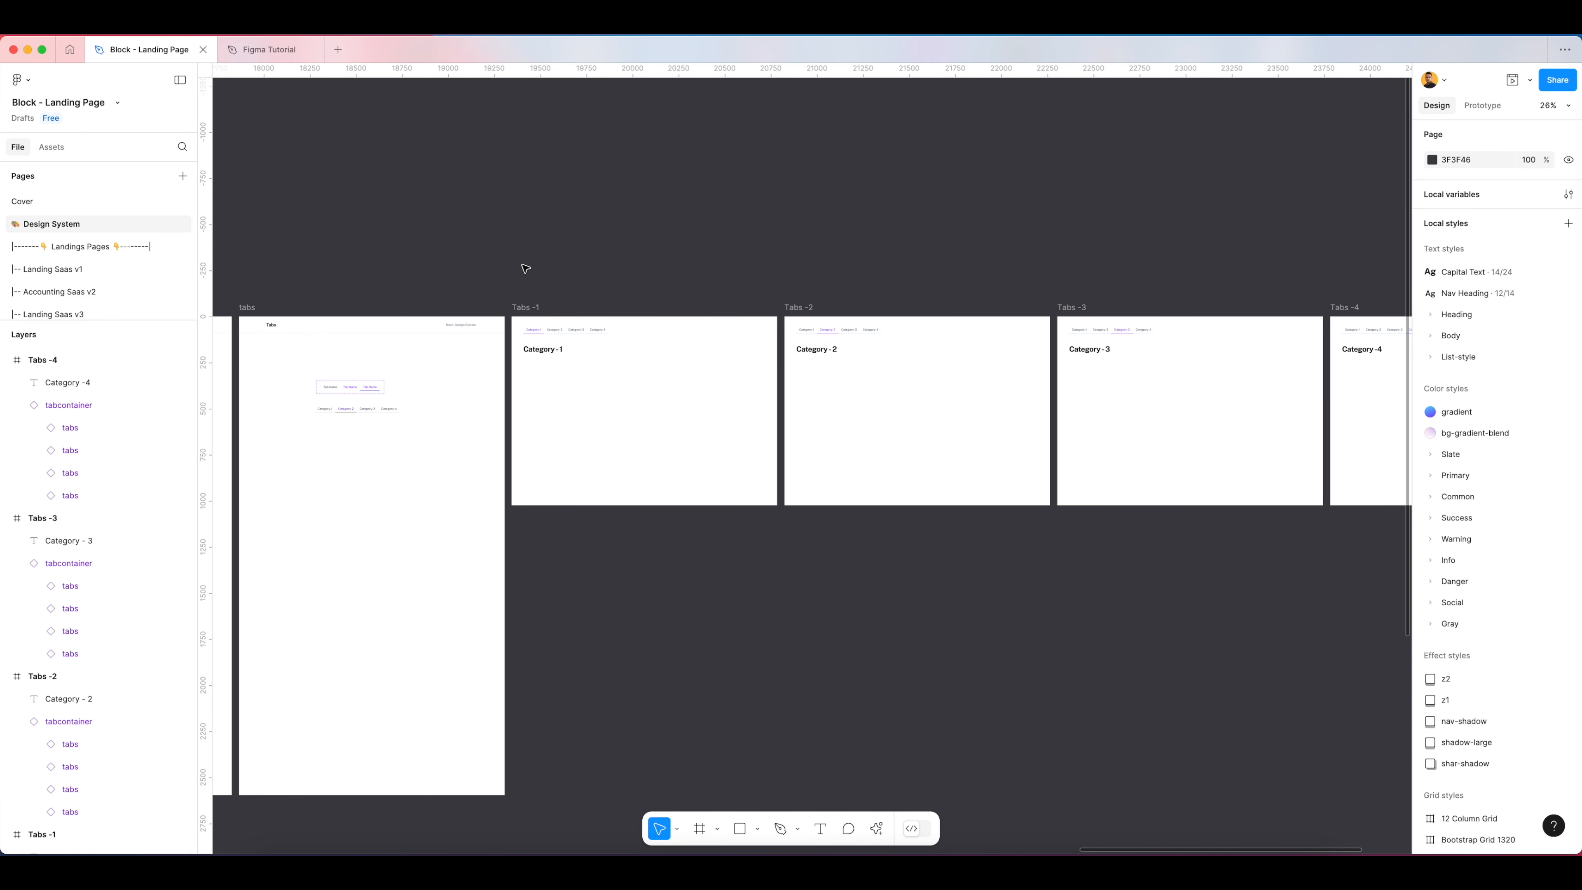
scroll(816, 452, "right", 5)
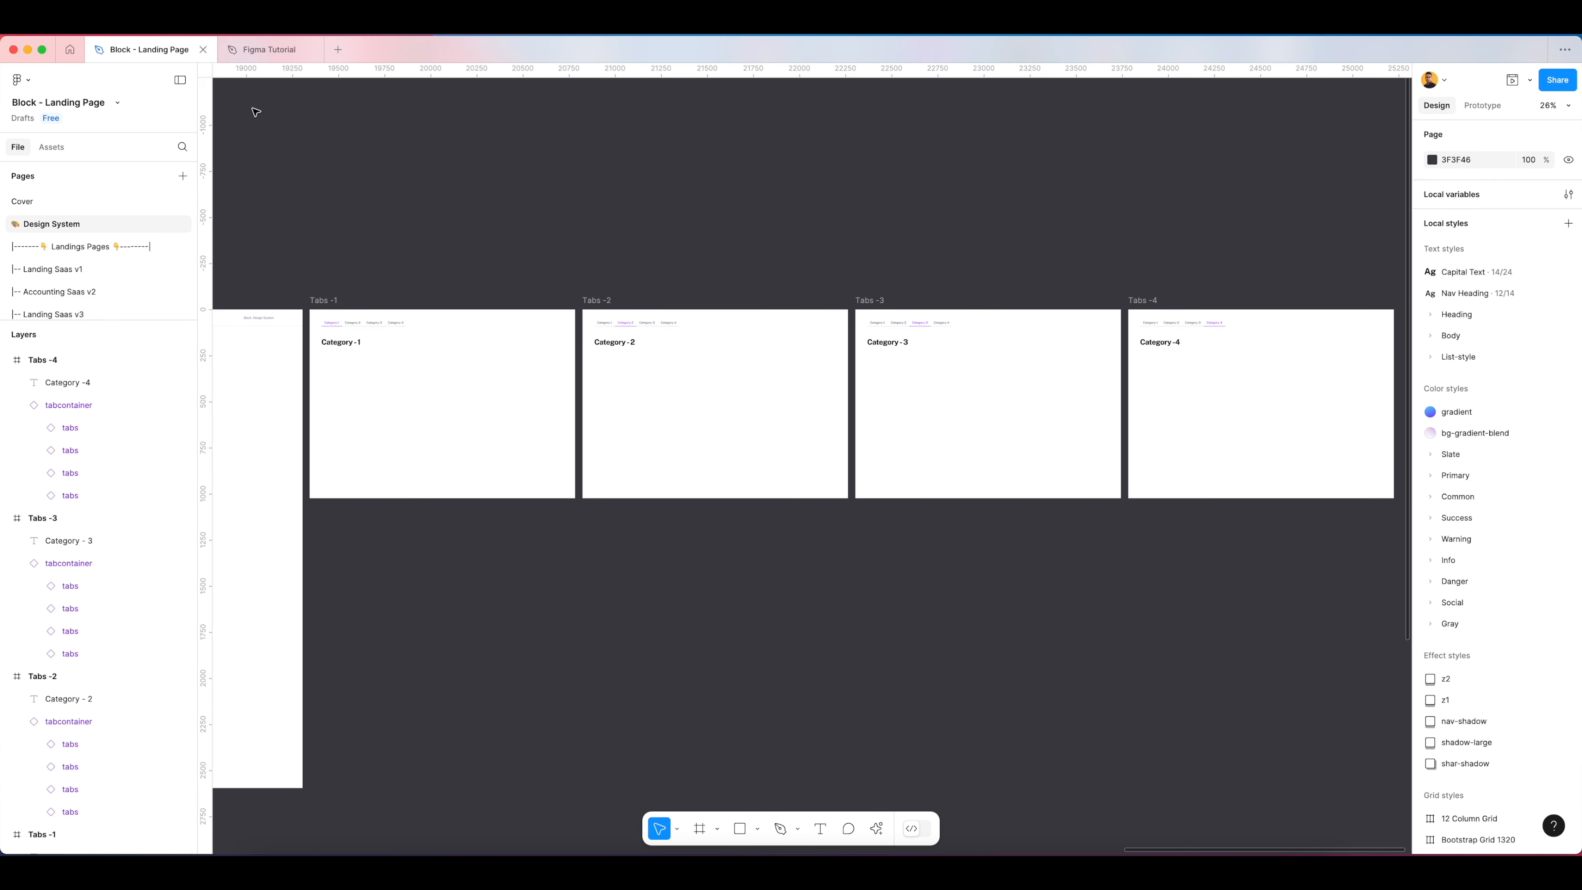
left_click(281, 61)
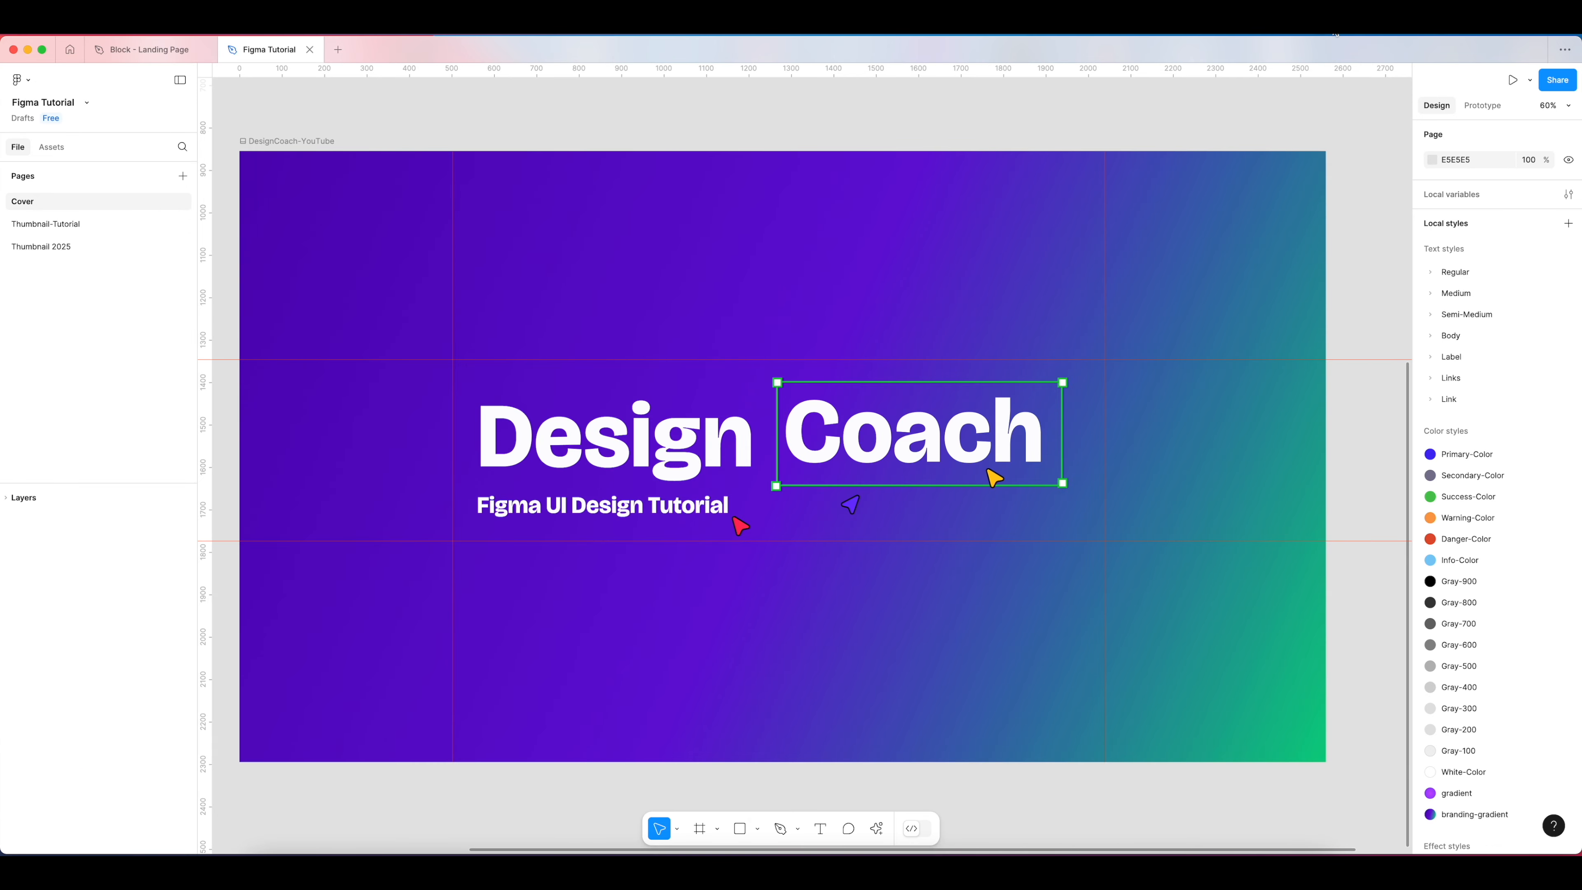